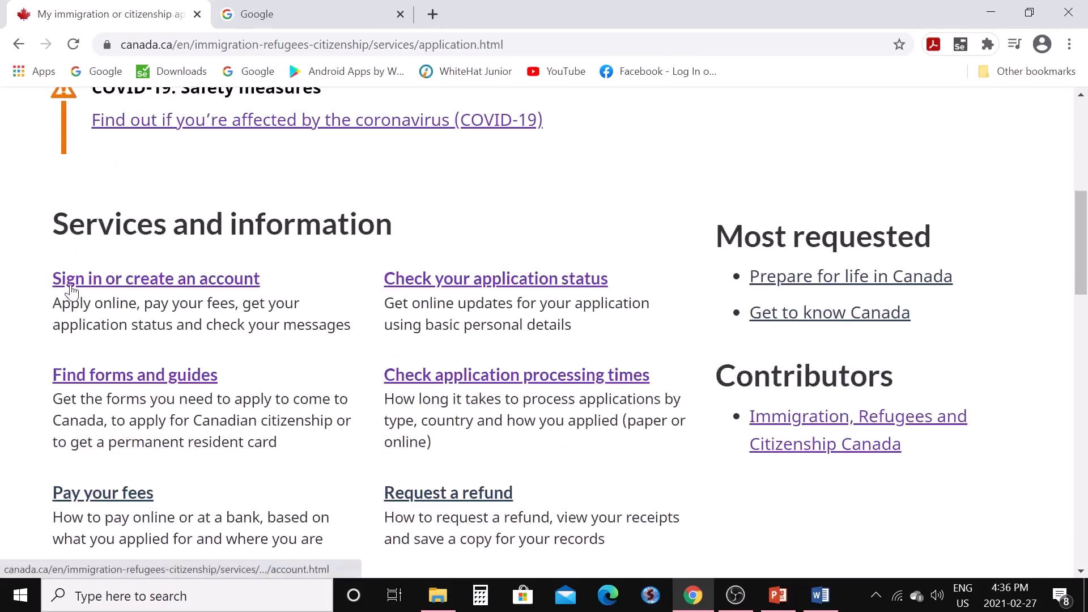
From the account page, choose to sign in with GCKey
left_click(174, 285)
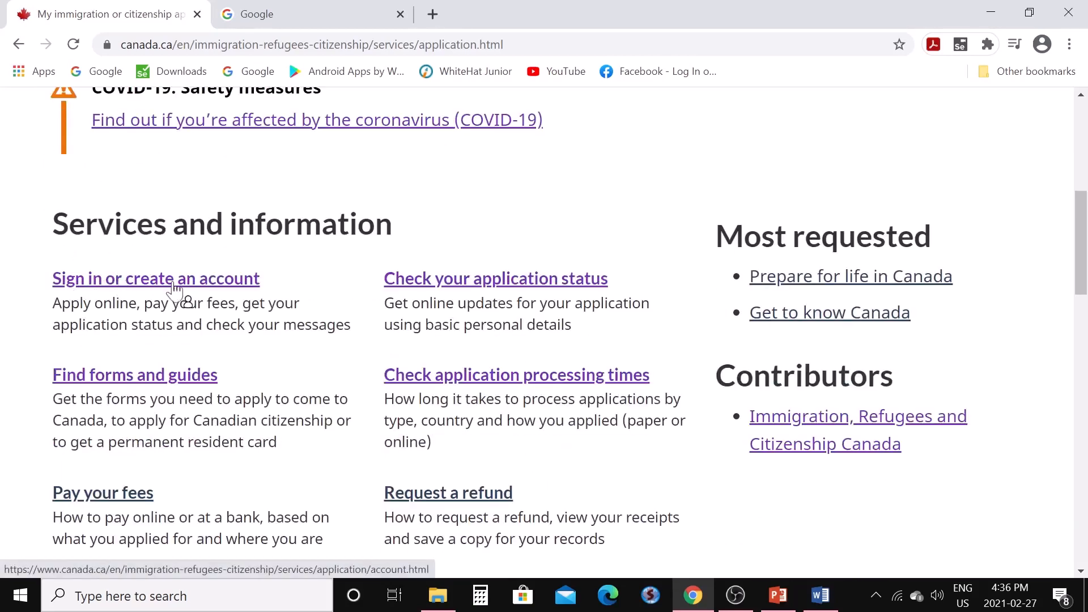
scroll(170, 287, "down", 7)
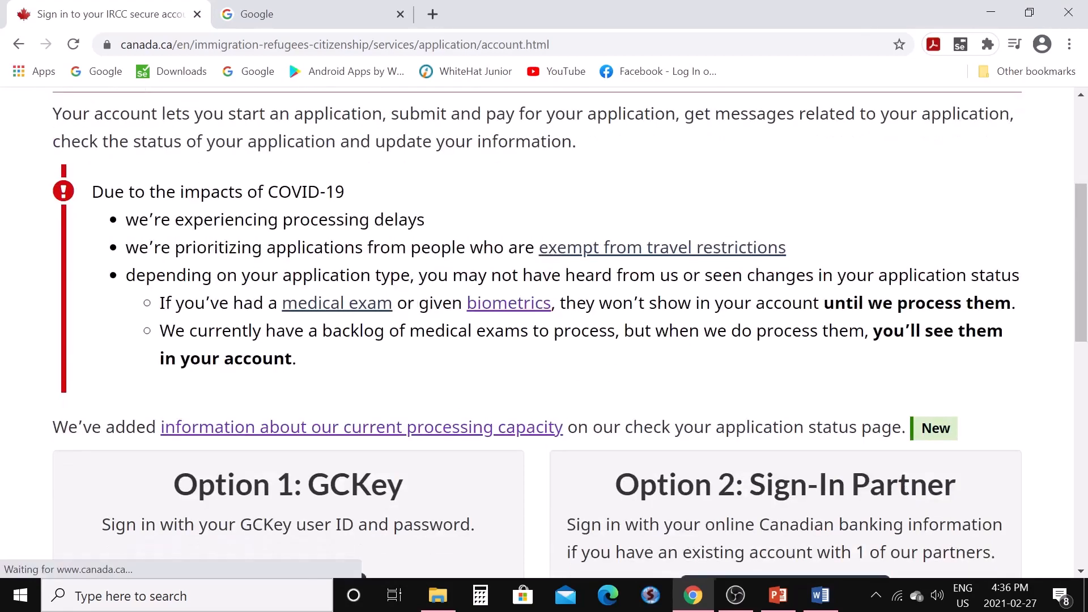
scroll(233, 342, "down", 1)
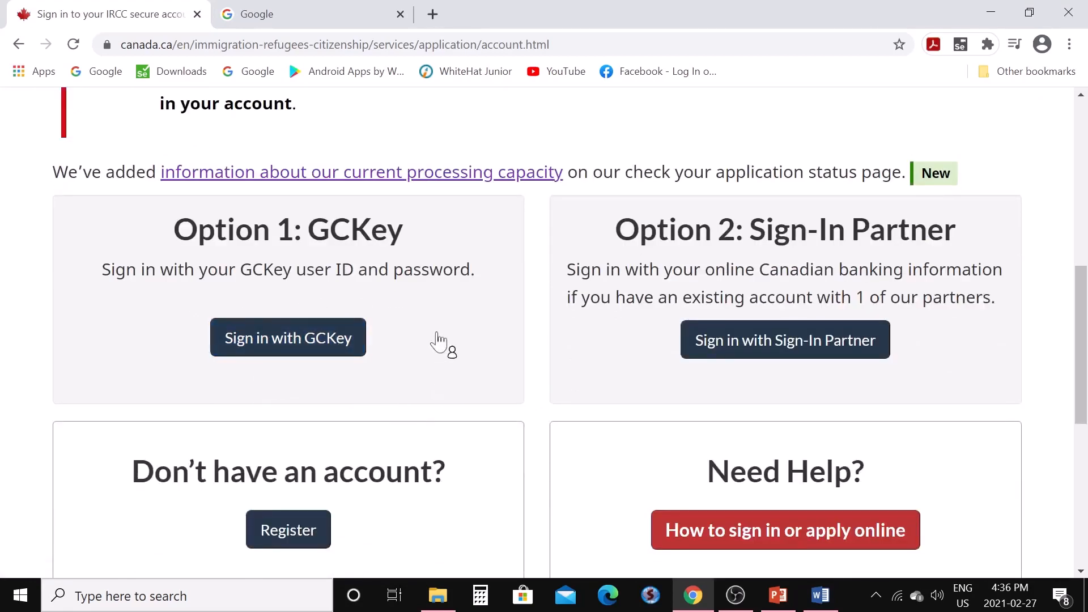
left_click(290, 348)
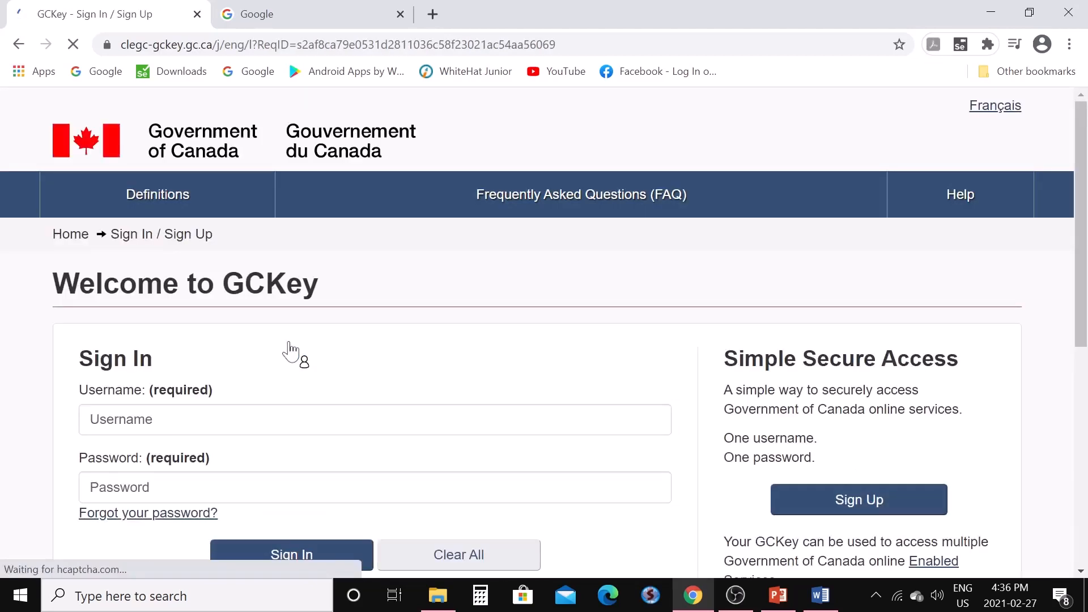
Begin a new GCKey sign-up and accept the GCKey terms of use
scroll(517, 391, "down", 3)
left_click(837, 338)
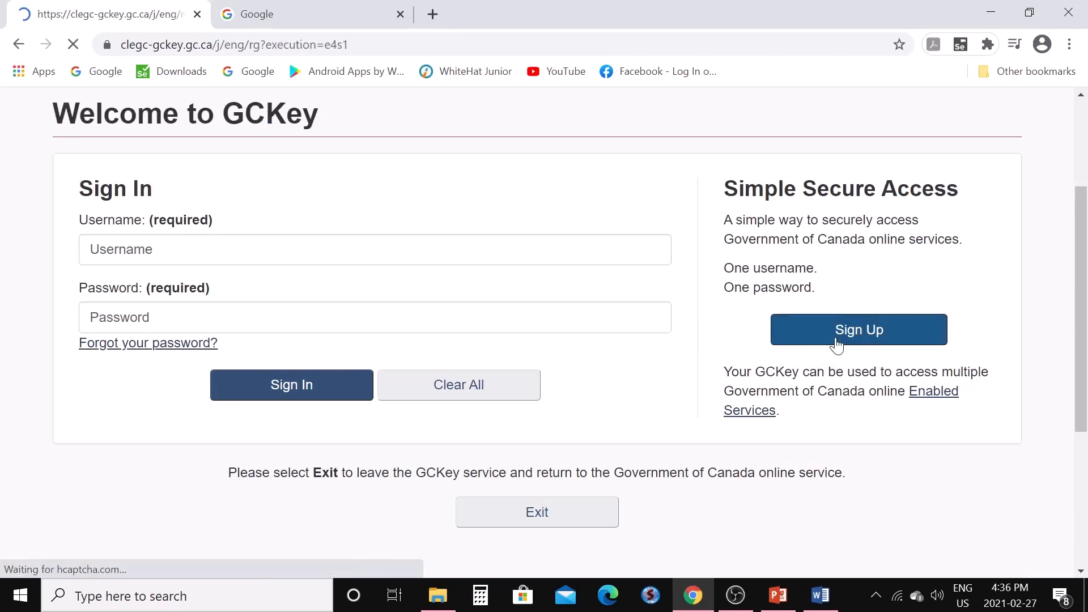
scroll(515, 384, "down", 4)
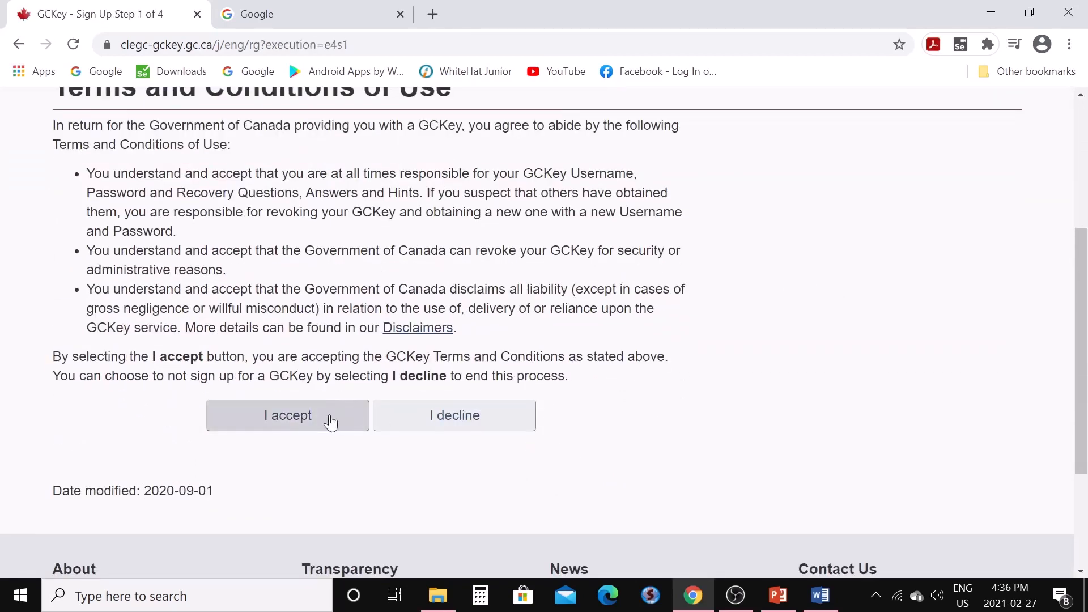
left_click(331, 422)
scroll(333, 418, "down", 4)
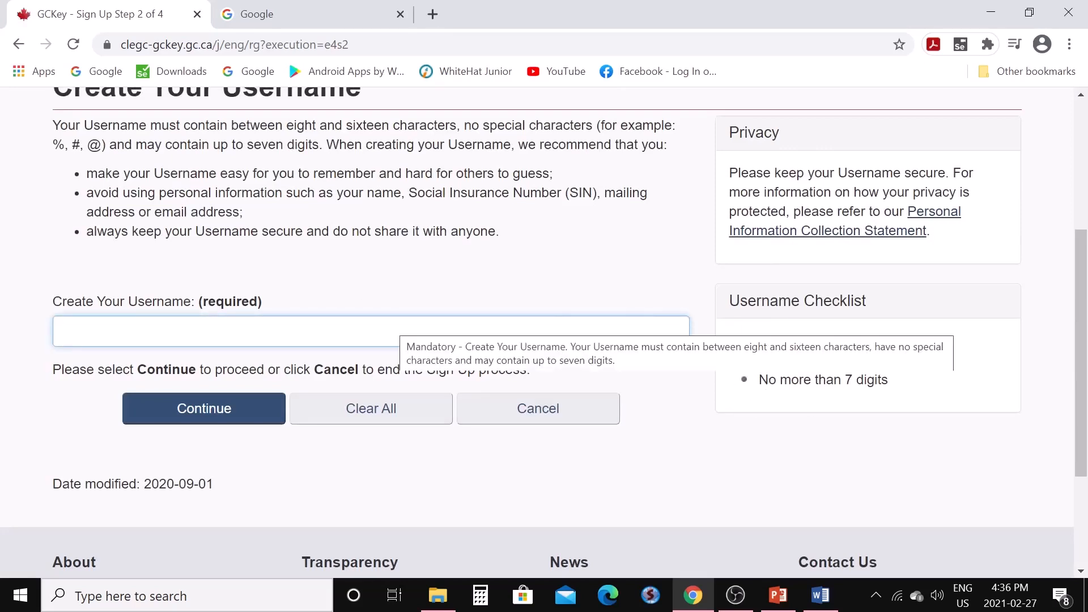
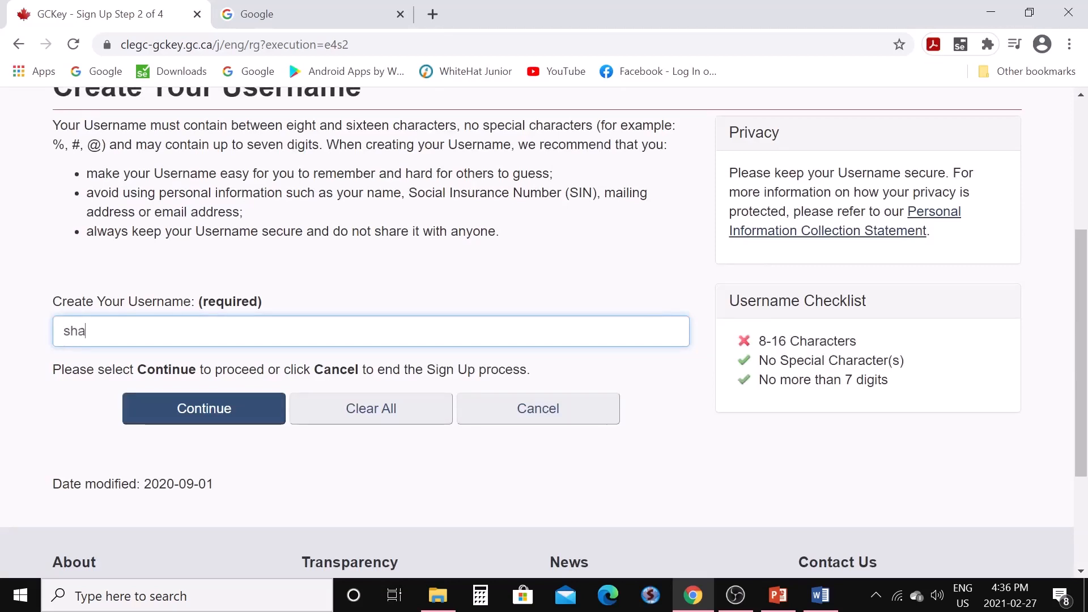
Enter a username from the applicant's name, capitalise its first letter, and continue
key("Home")
key("Delete")
type("S")
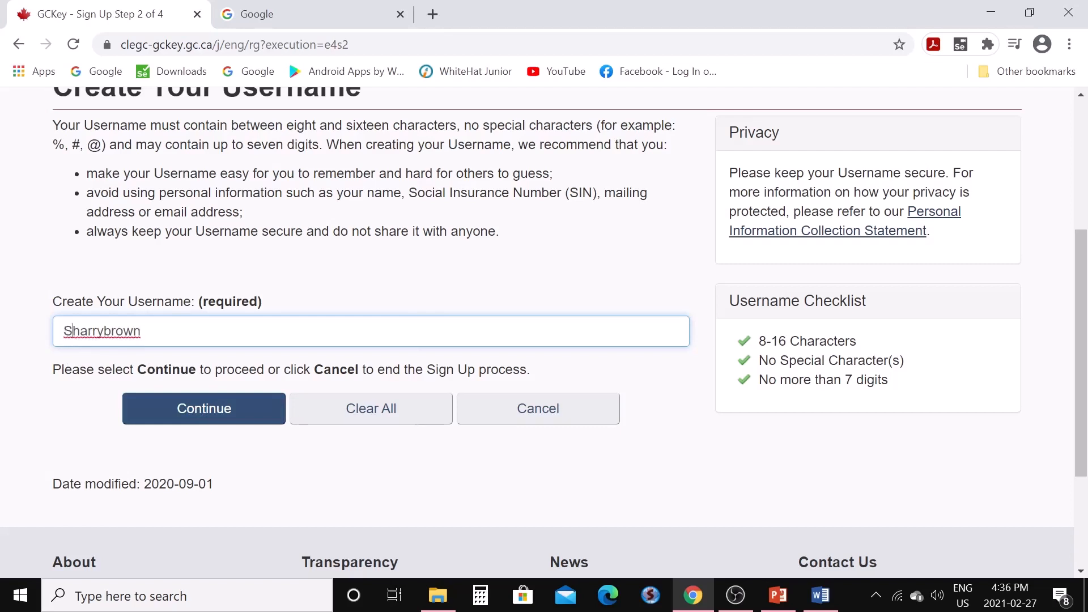
left_click(209, 414)
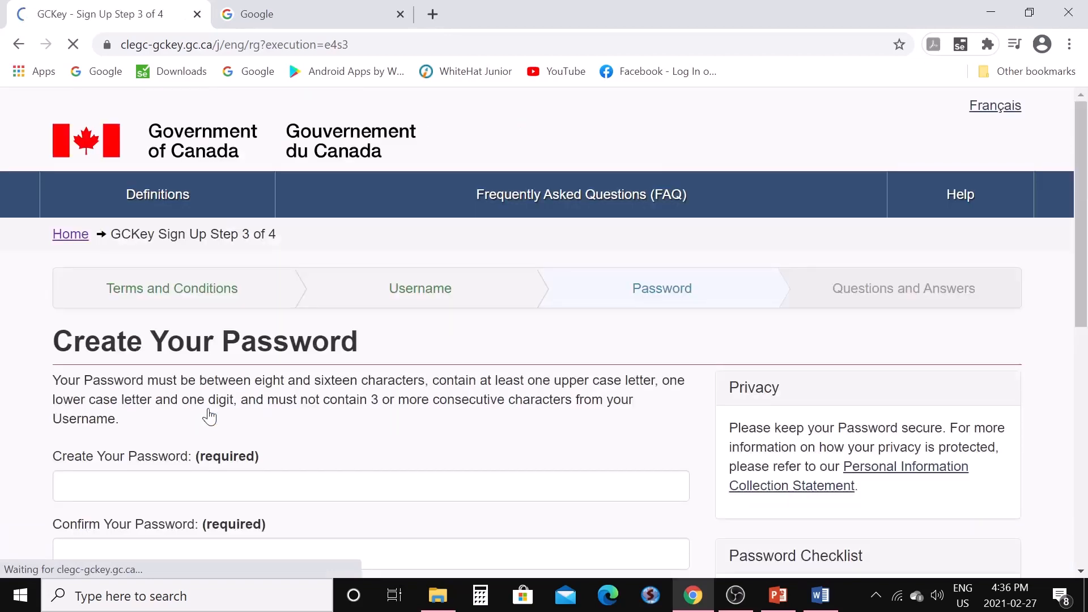
Enter the account password, confirm it, and continue to recovery questions
scroll(301, 452, "down", 3)
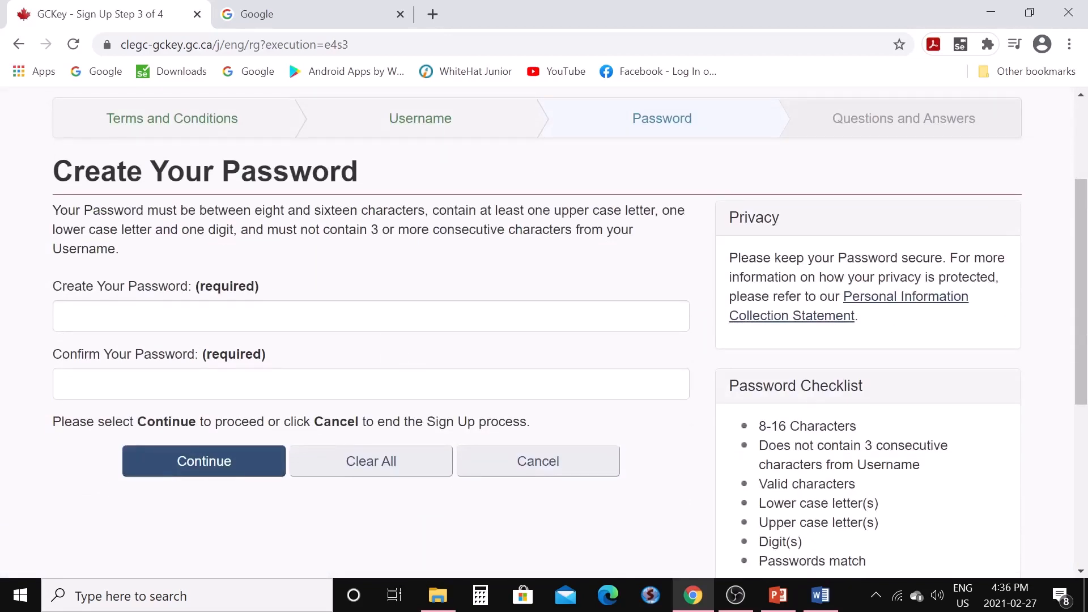
scroll(780, 487, "down", 2)
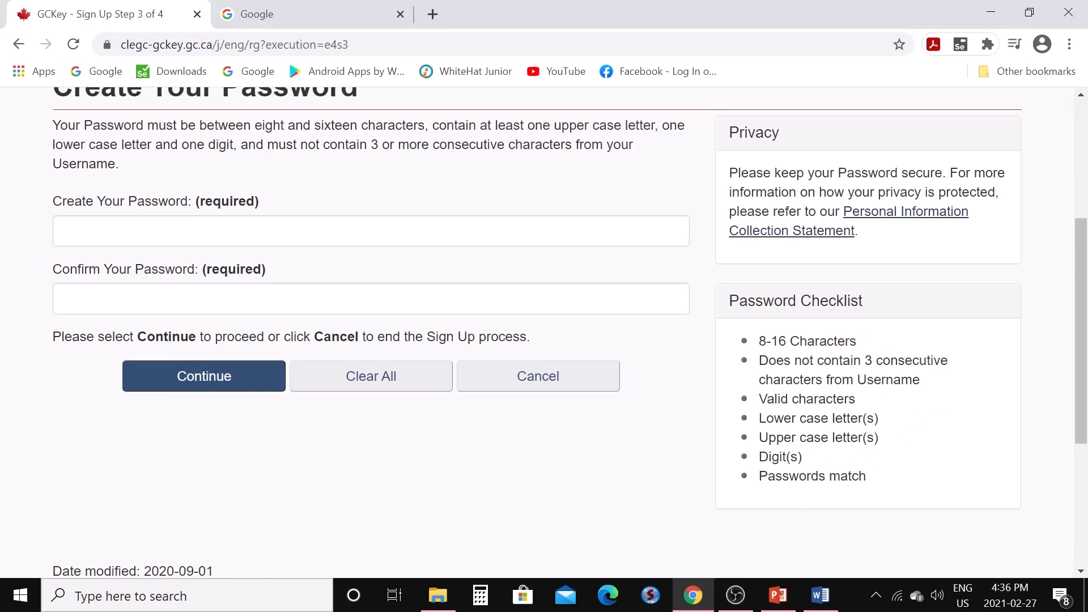
left_click(392, 233)
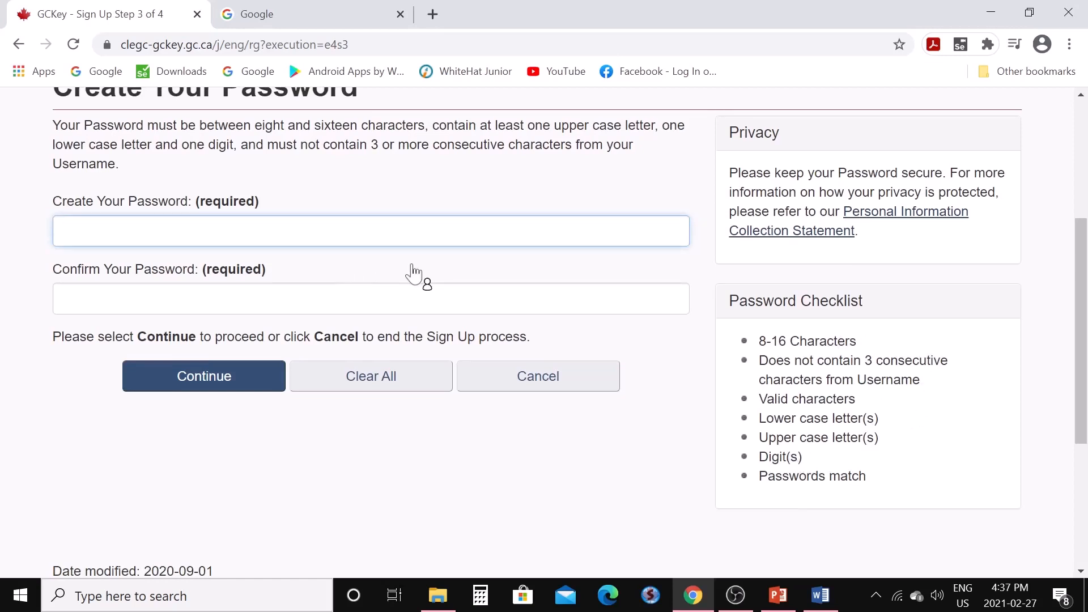
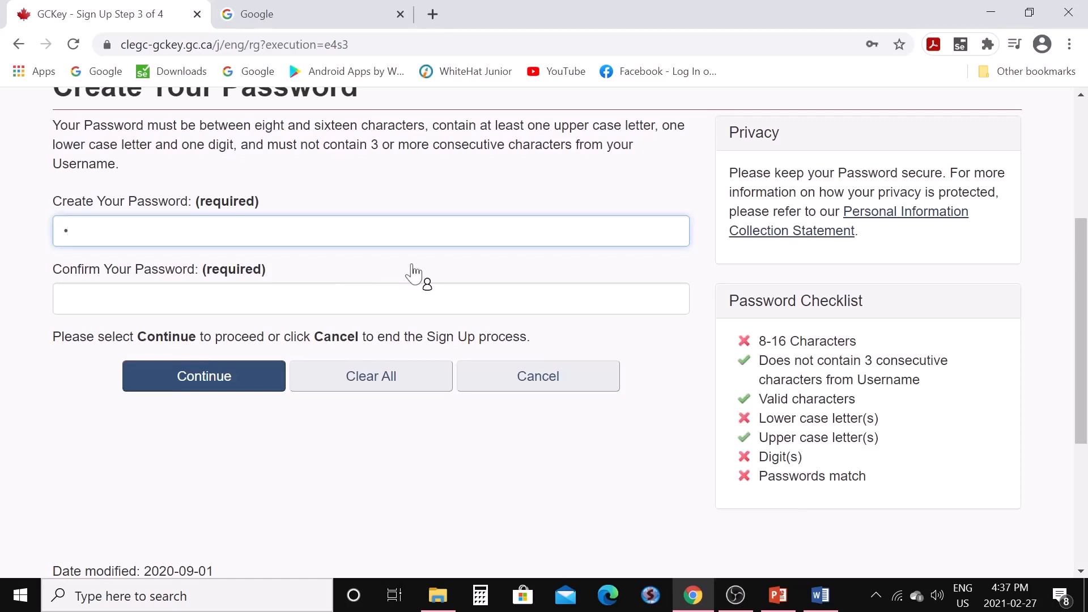
key("Tab")
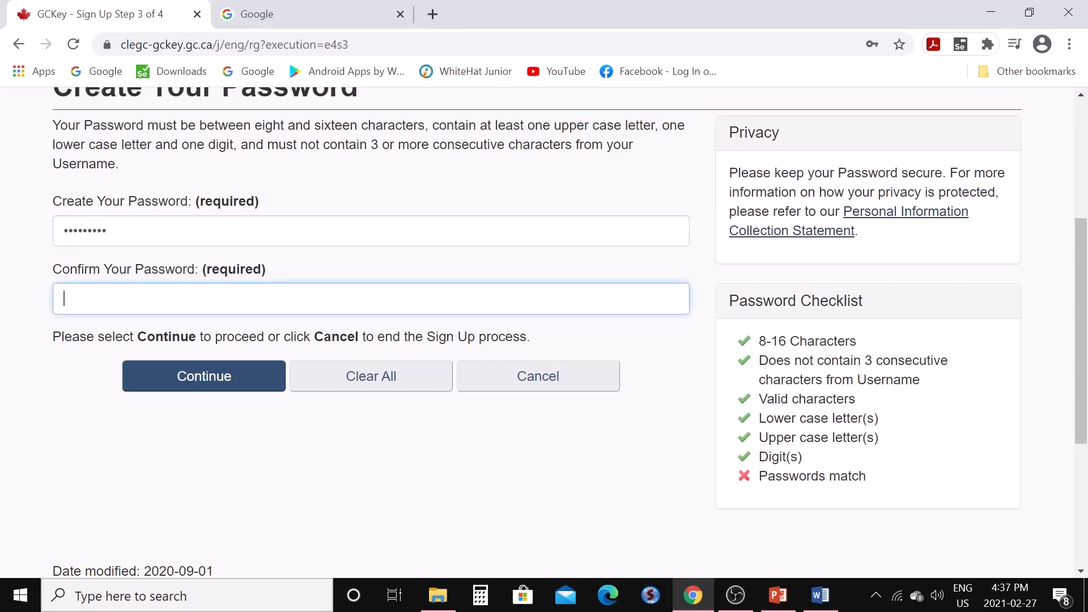
left_click(231, 392)
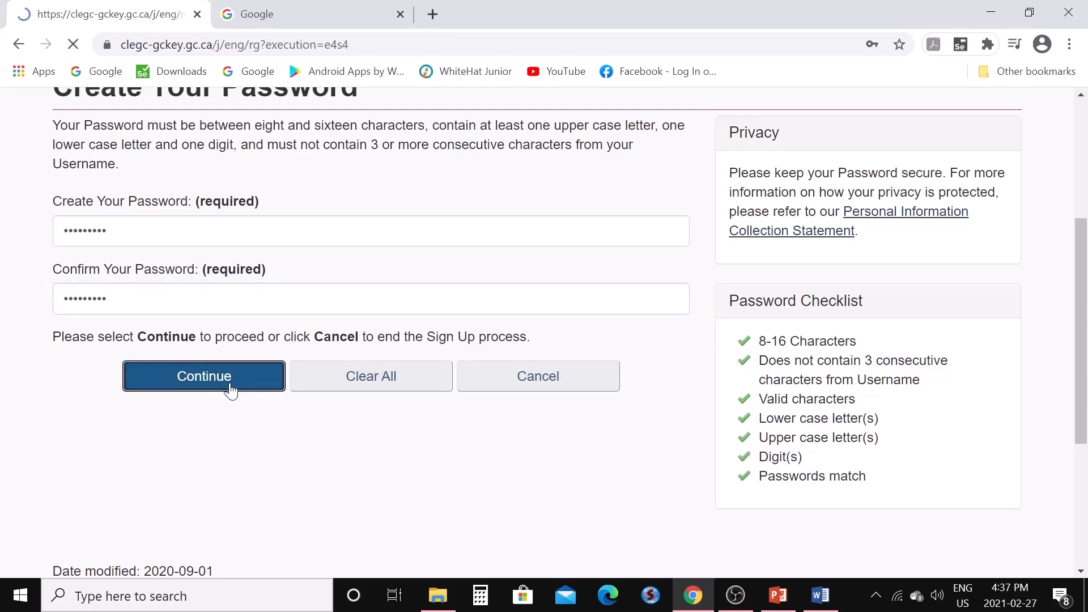
Choose the 'What was my first pet's name?' recovery question and enter its answer
scroll(340, 413, "down", 3)
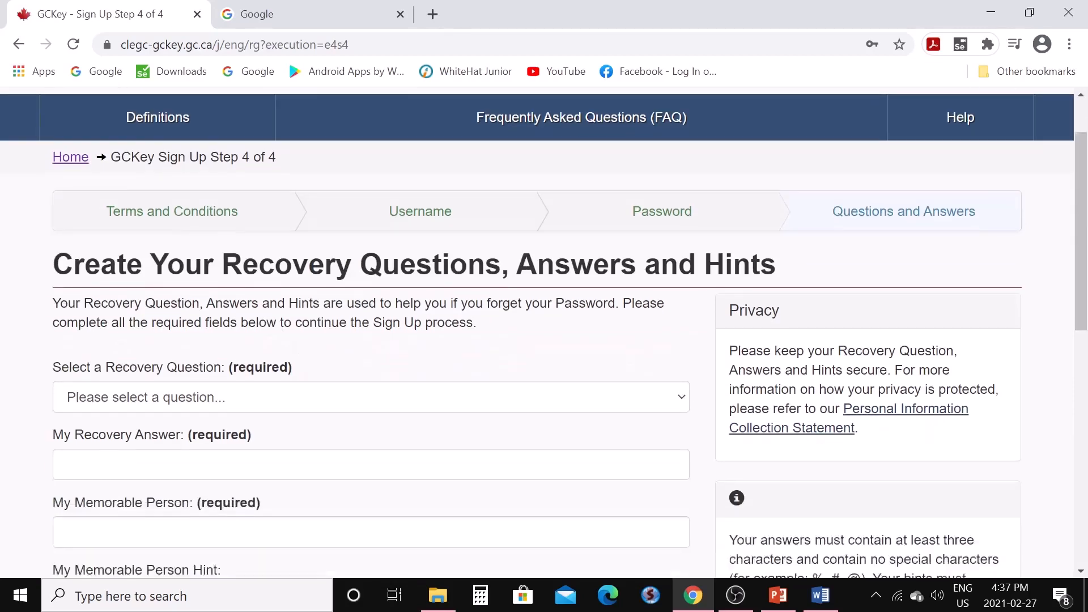
scroll(395, 361, "down", 1)
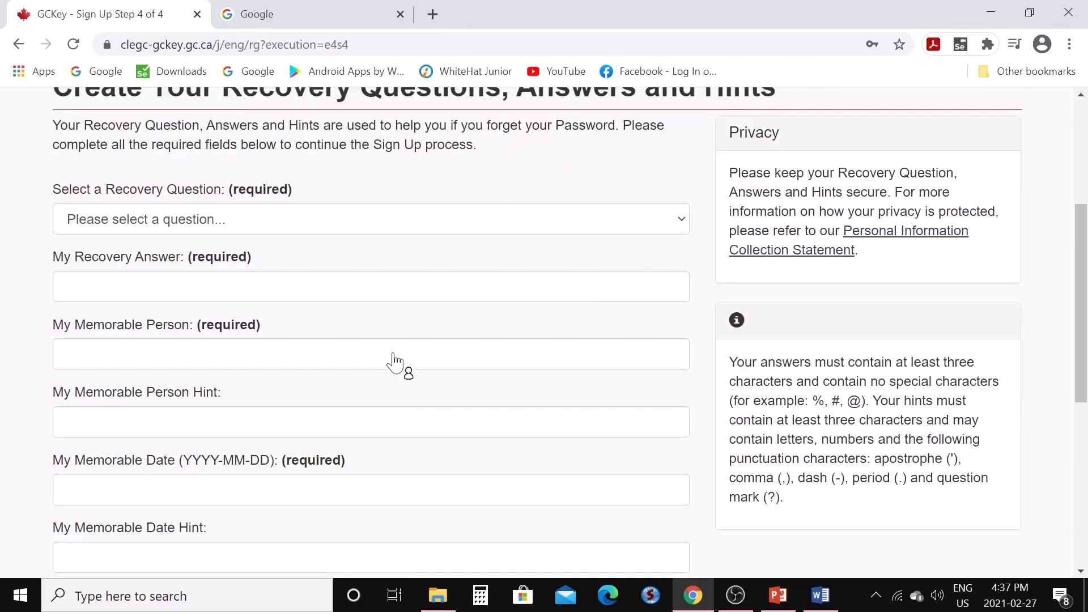
left_click(683, 227)
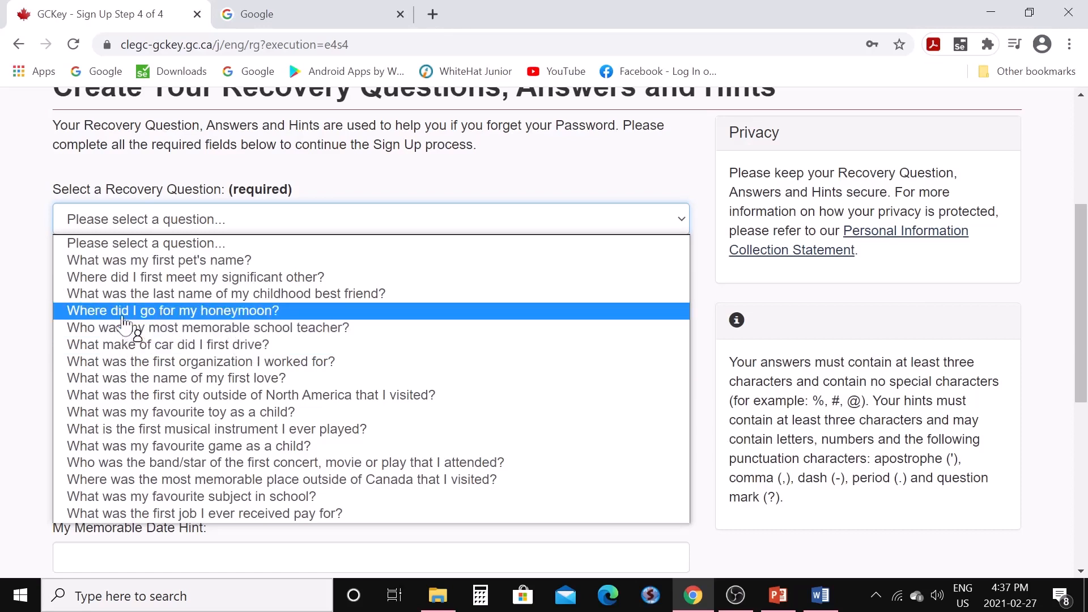
left_click(134, 264)
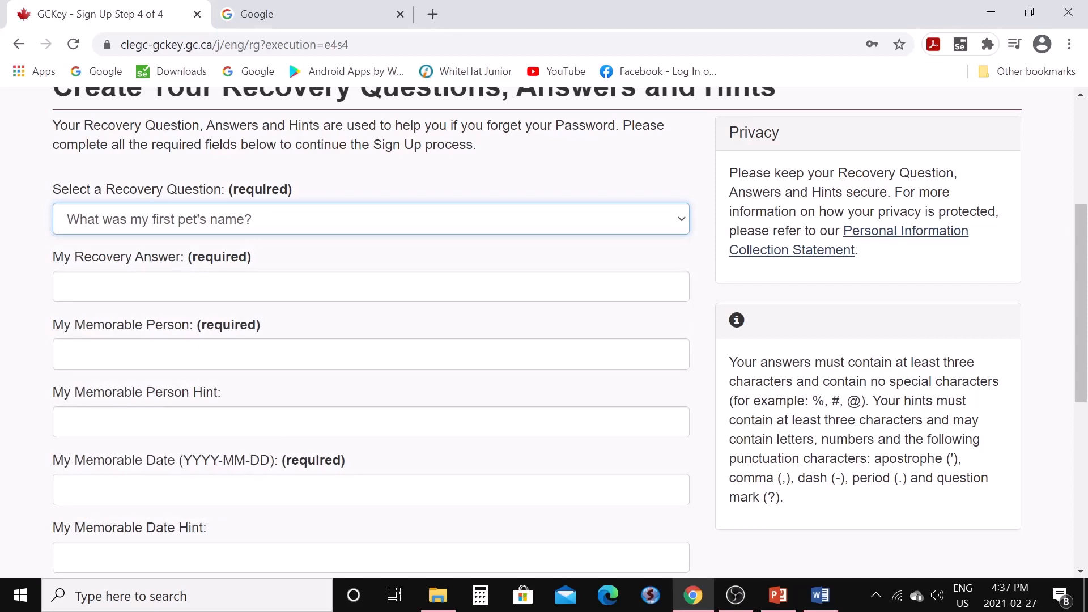
left_click(134, 287)
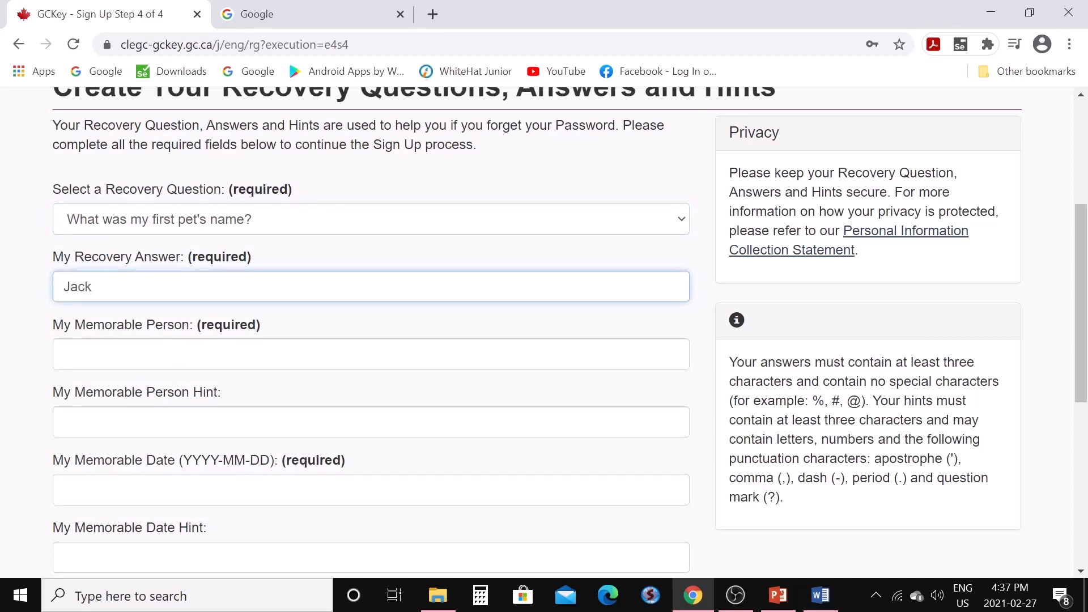
Fill in the memorable person, person hint, memorable date and date hint, then finish sign-up
left_click(170, 355)
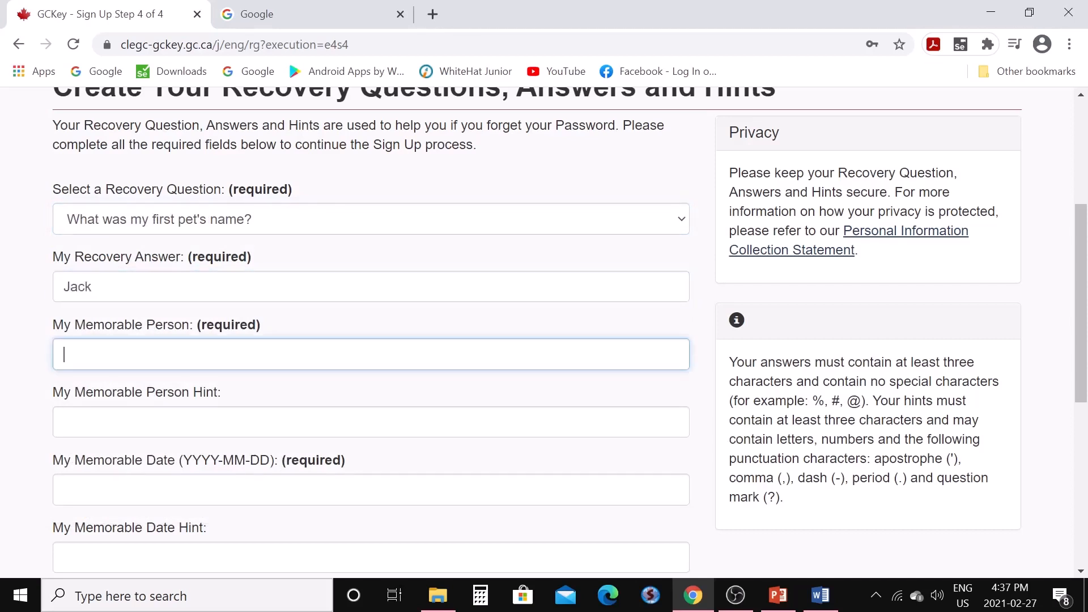
left_click(64, 423)
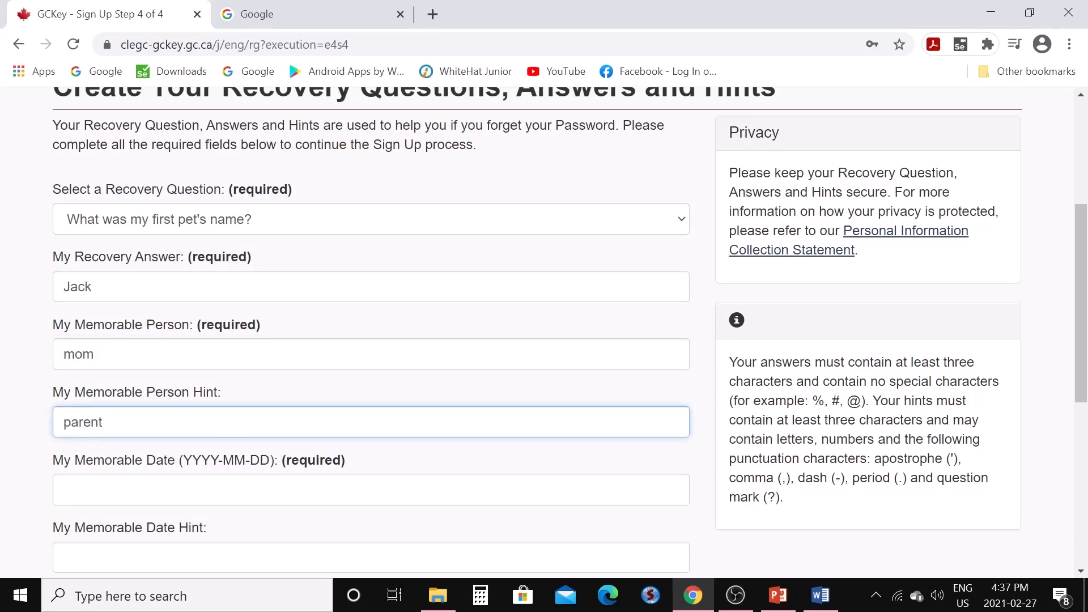
scroll(233, 421, "down", 3)
key("Tab")
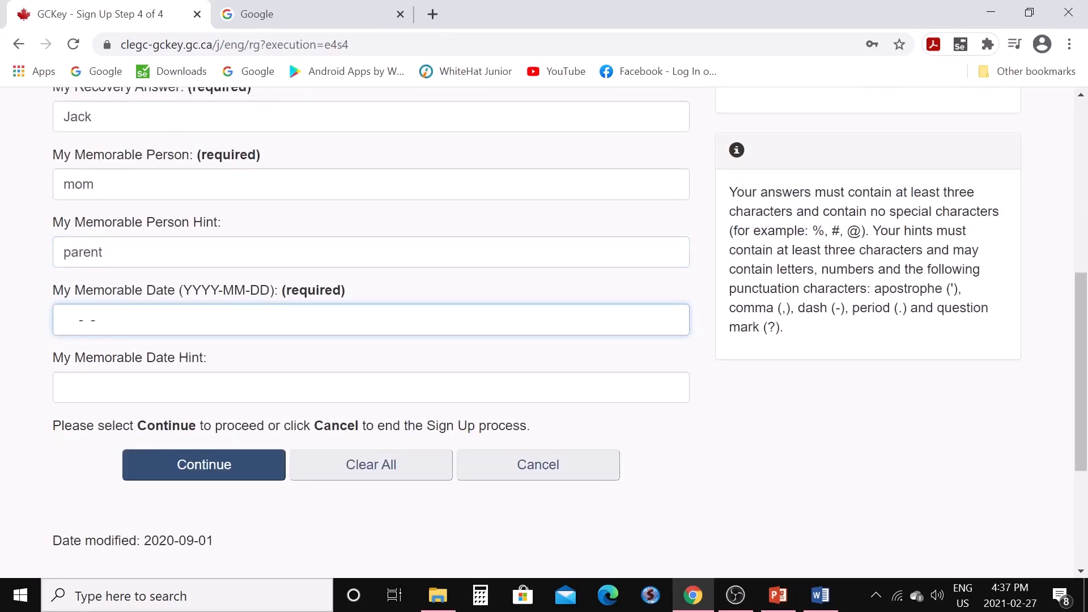
key("Tab")
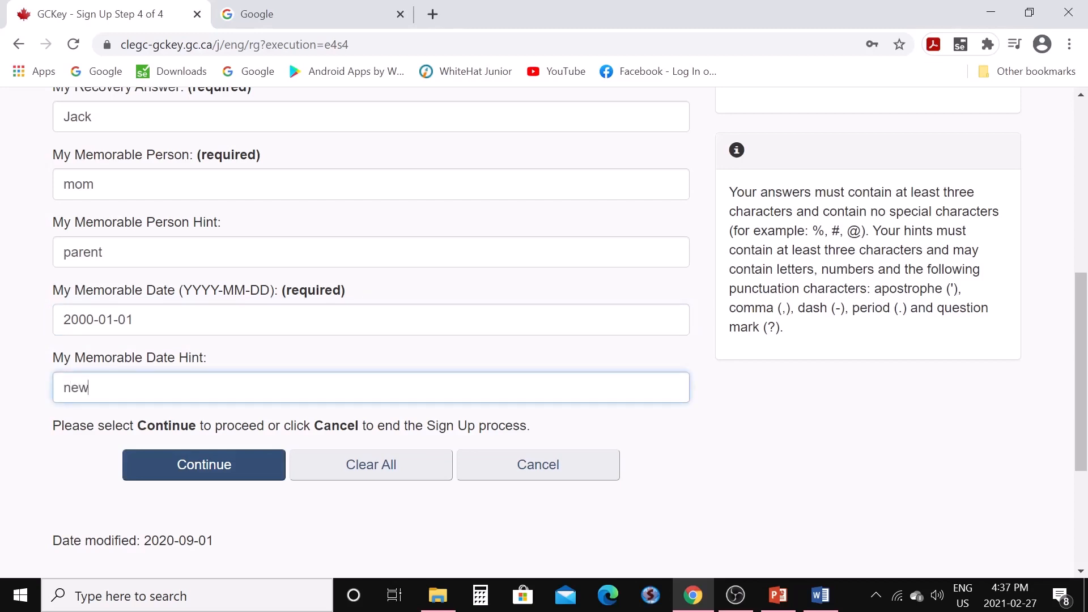
left_click(203, 474)
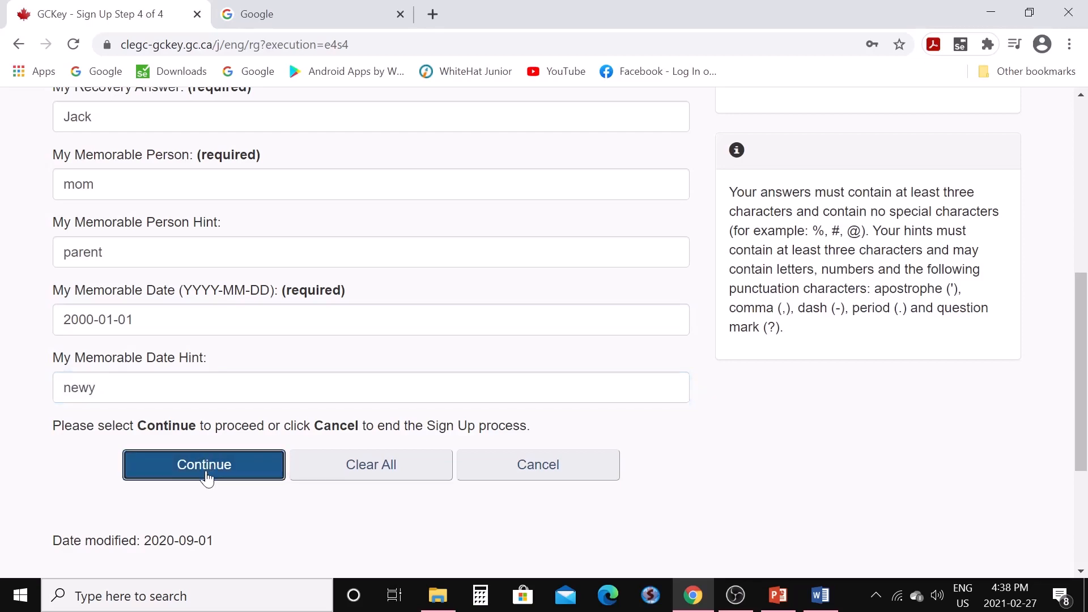
scroll(227, 460, "down", 1)
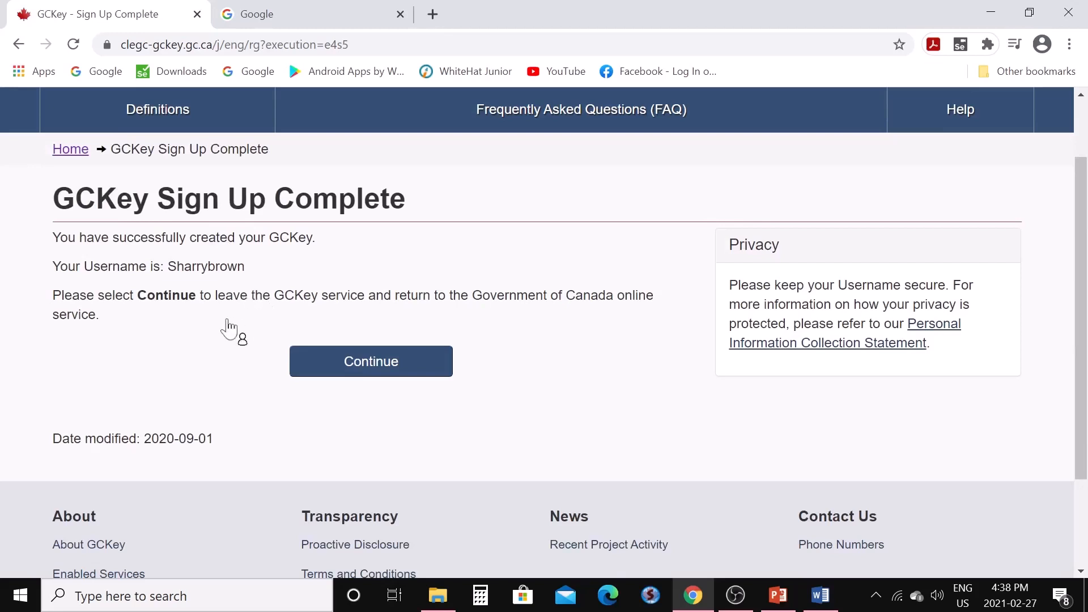
Return from GCKey to IRCC services and accept the IRCC terms and conditions
left_click(360, 378)
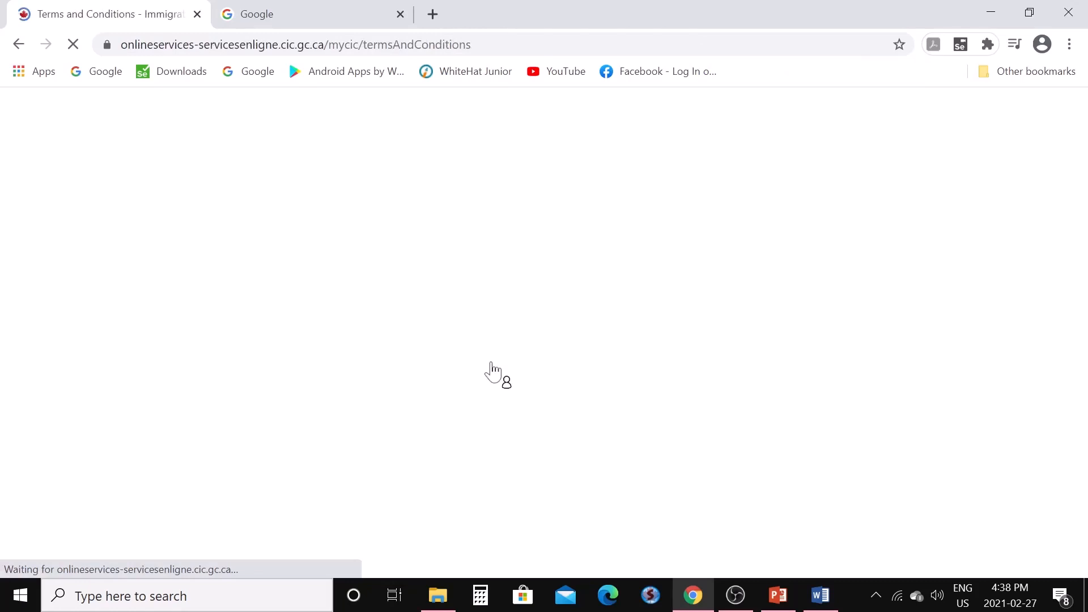
scroll(488, 369, "down", 7)
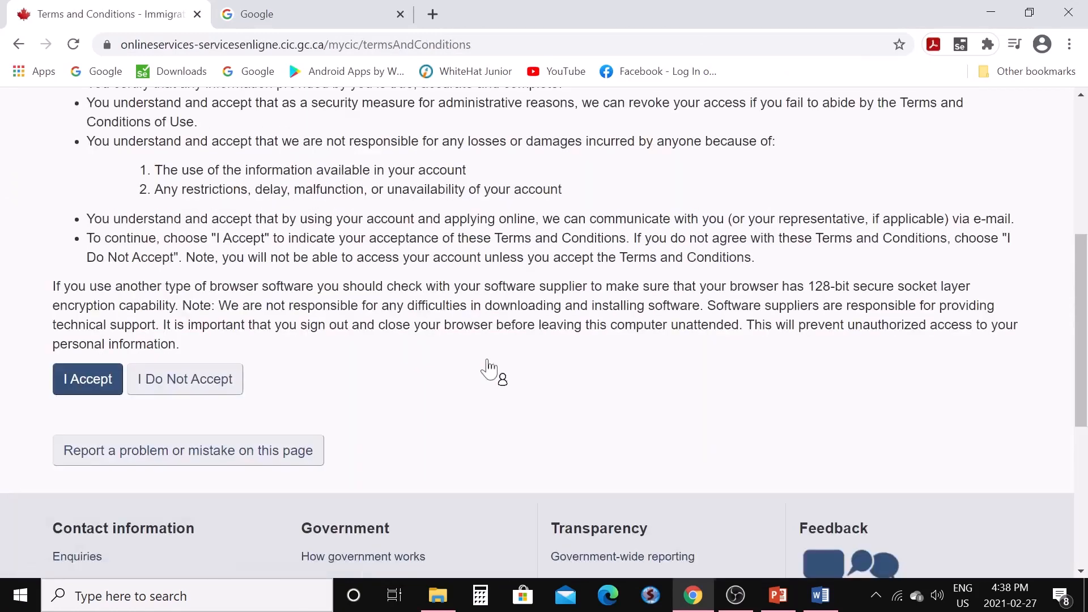
left_click(90, 379)
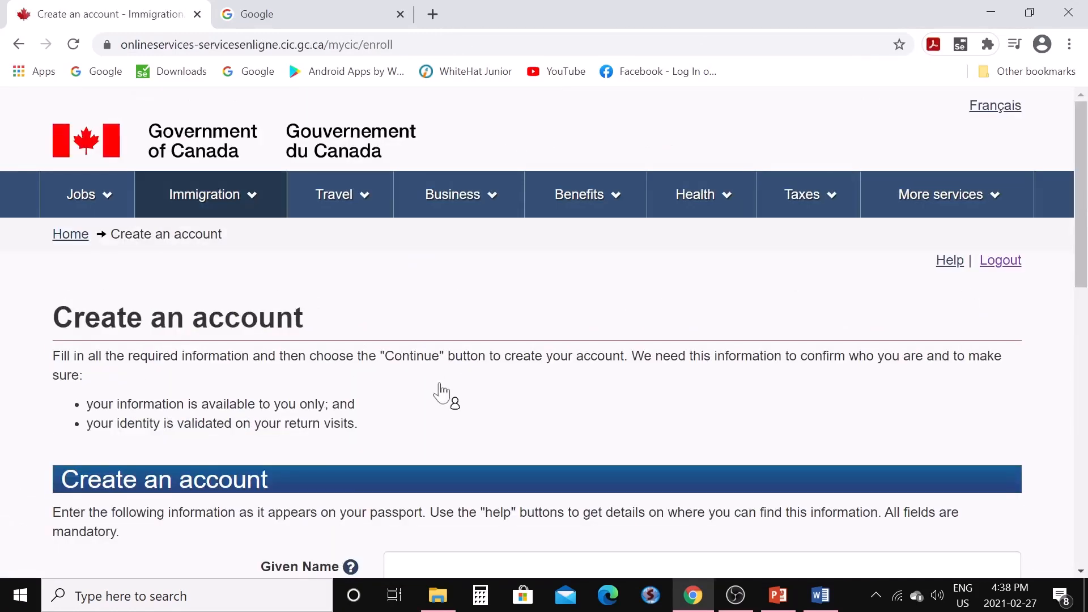
scroll(437, 378, "down", 5)
Enter the applicant's given name, last name and e-mail, choose English notifications, and continue
left_click(434, 227)
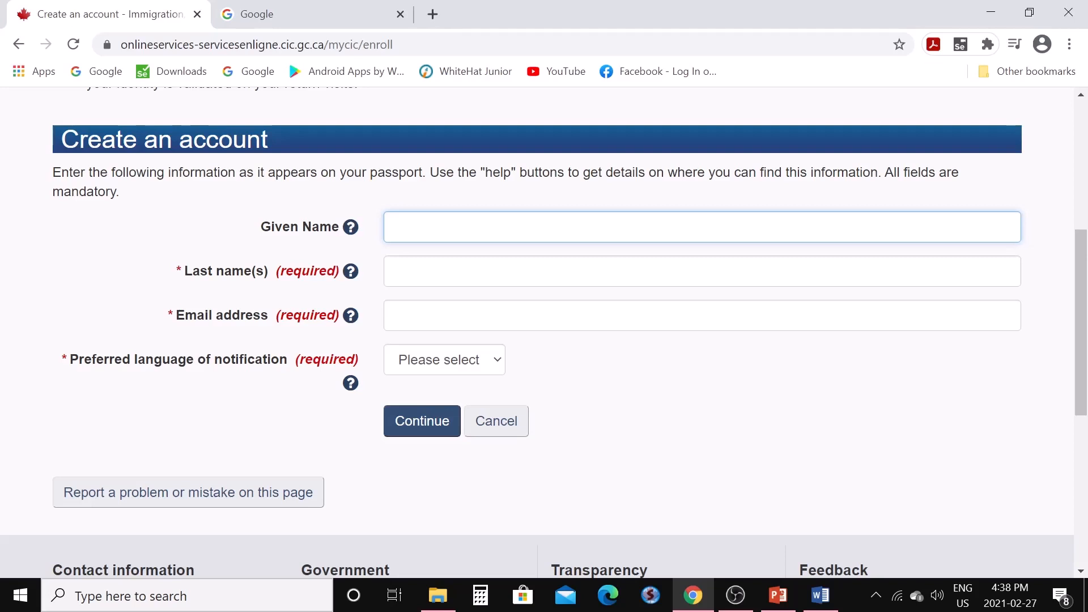
left_click(502, 273)
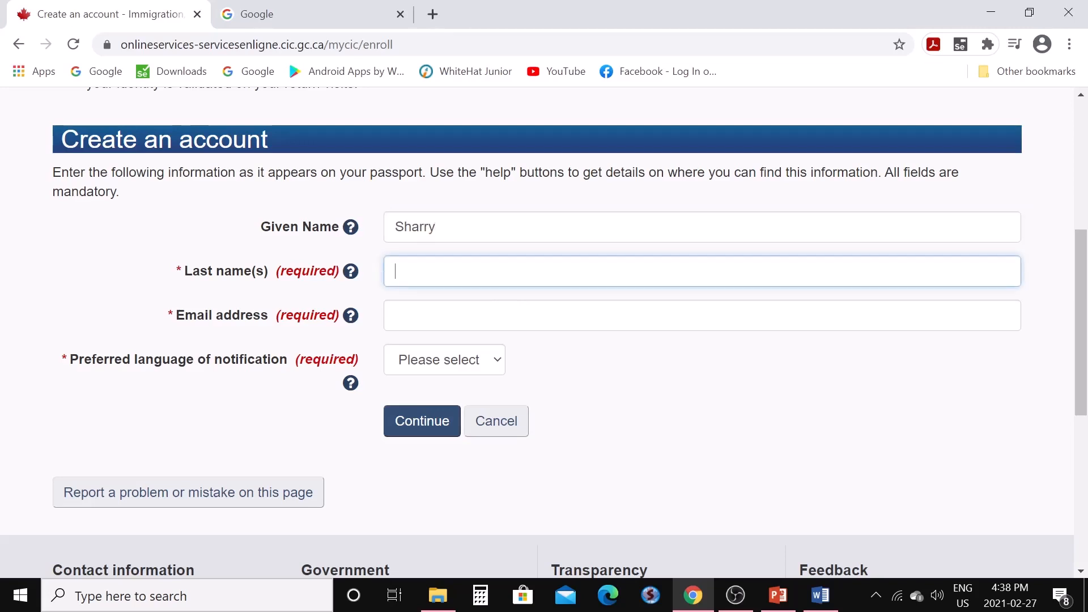
key("Tab")
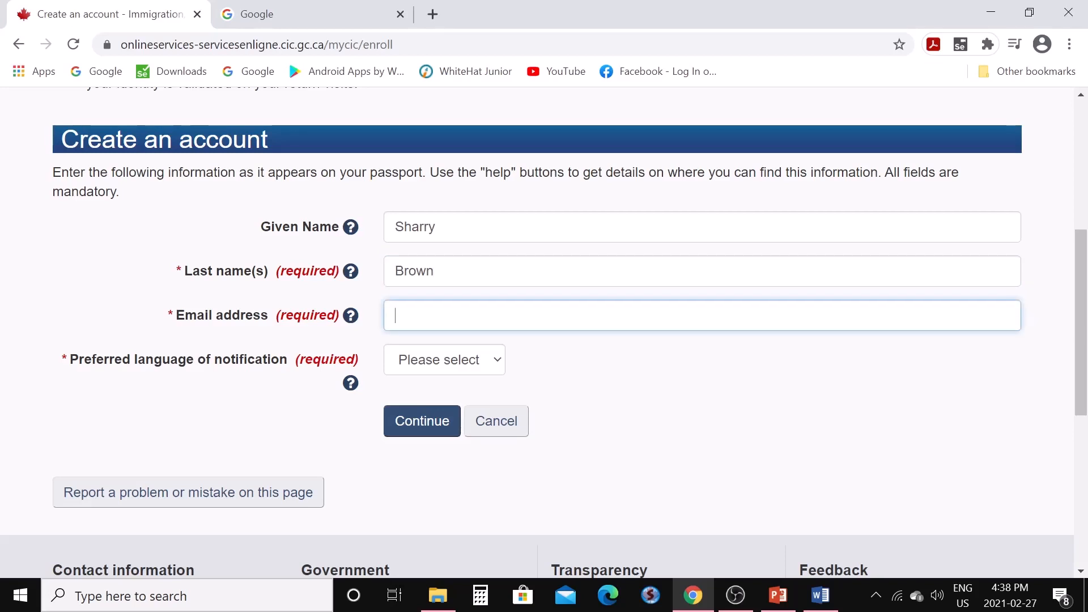
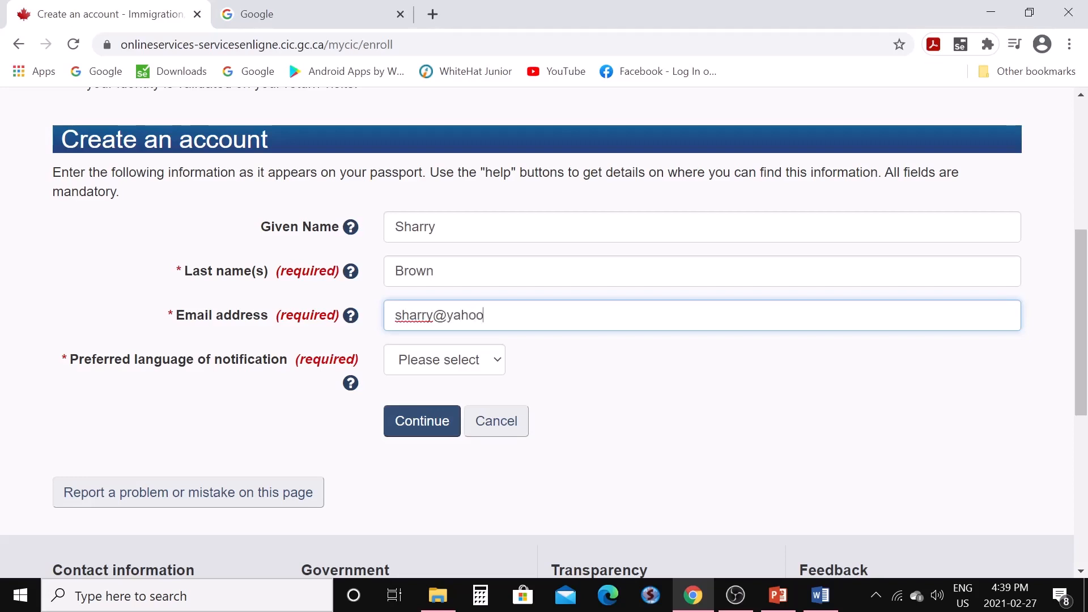
left_click(496, 366)
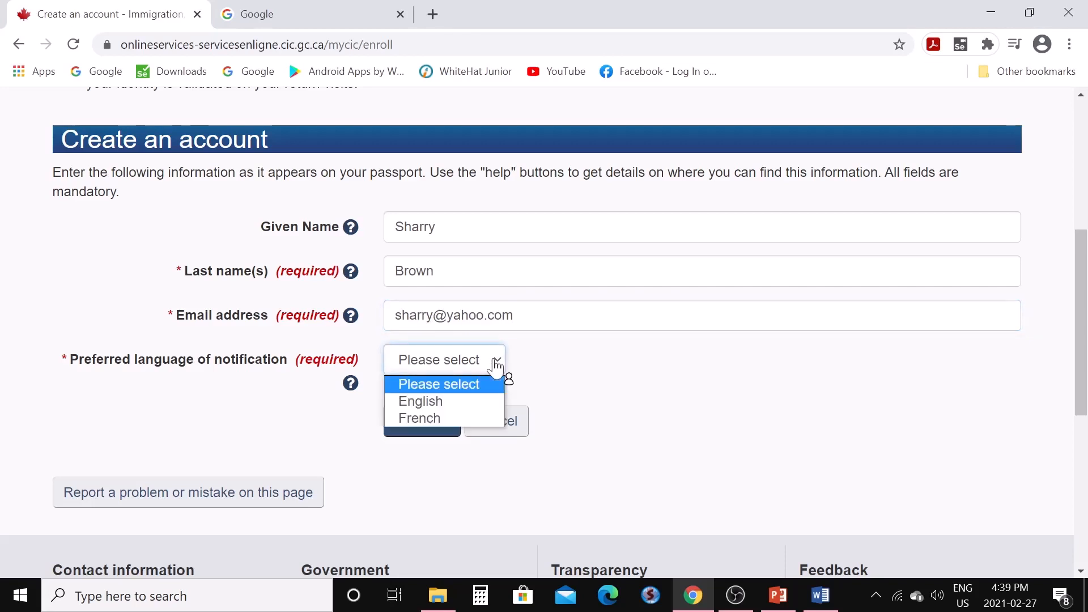
left_click(475, 401)
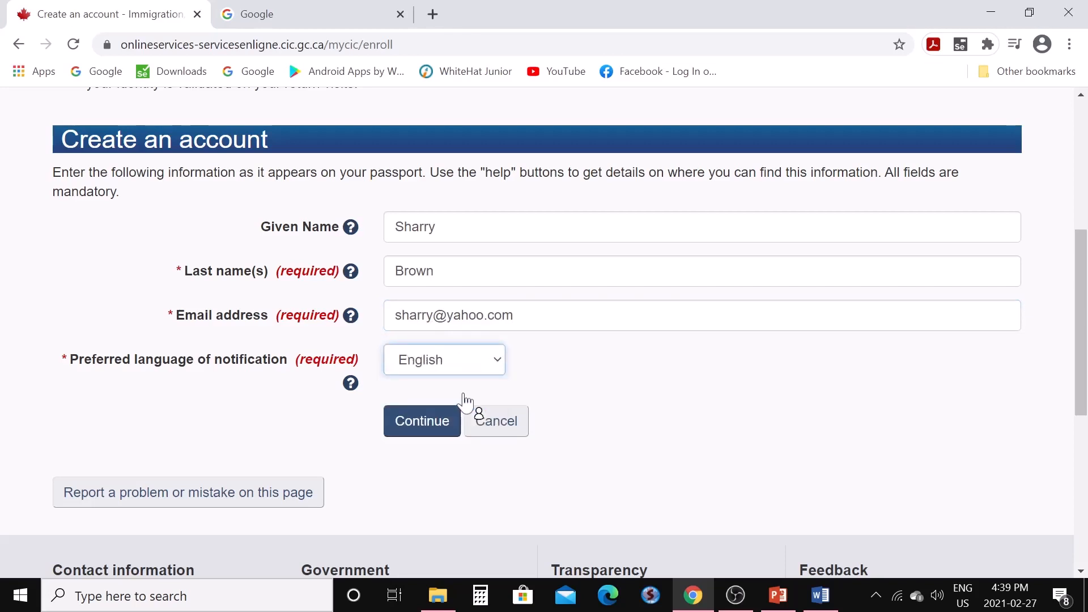
left_click(430, 432)
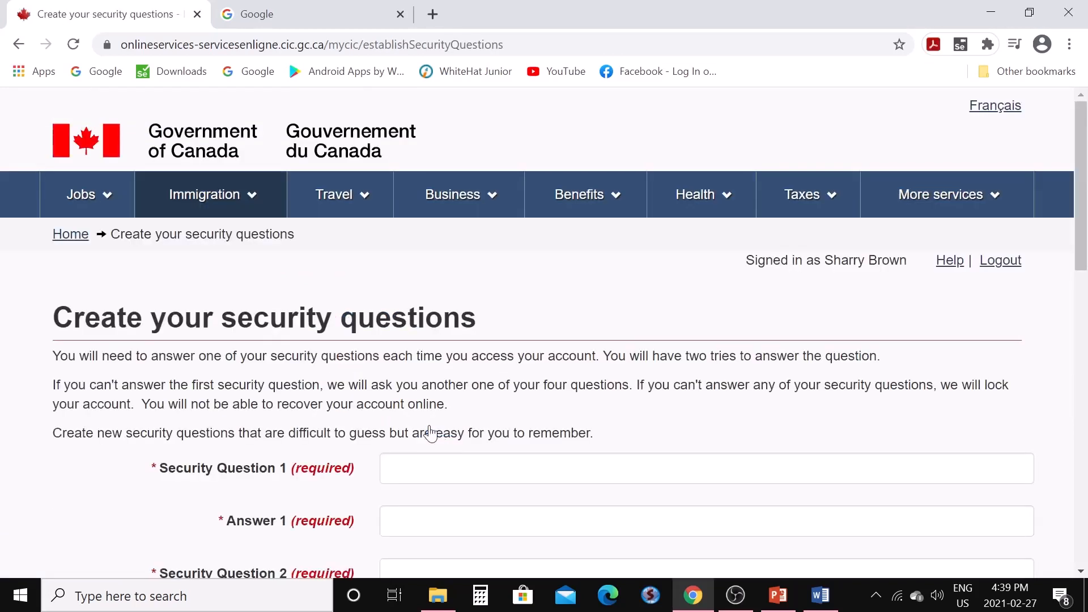
Set security questions 'Name your best friend' and 'Name of your first car' with their answers
scroll(431, 430, "down", 7)
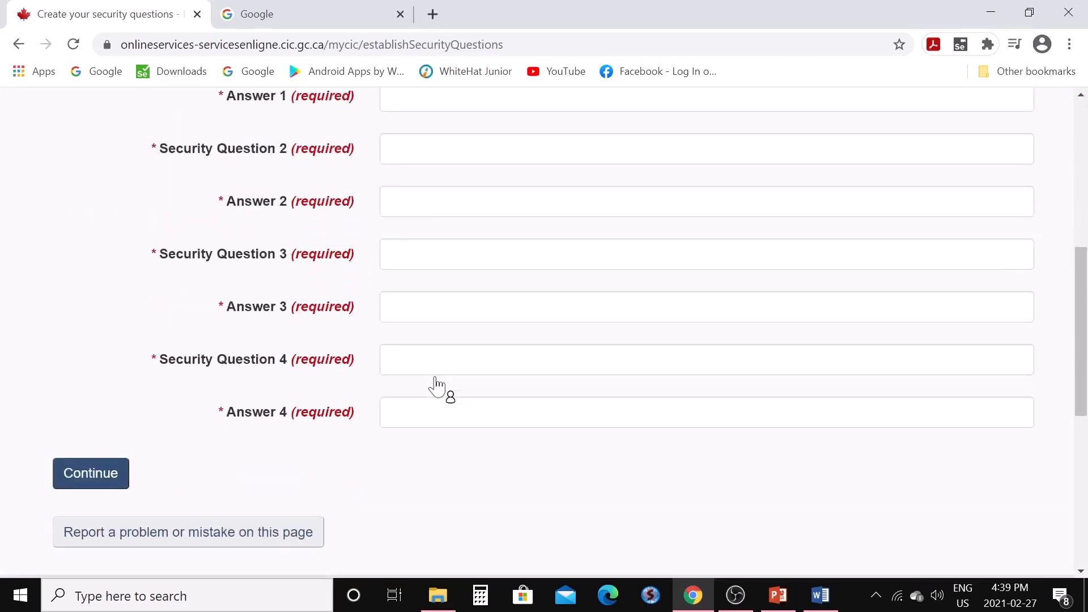
scroll(437, 385, "up", 3)
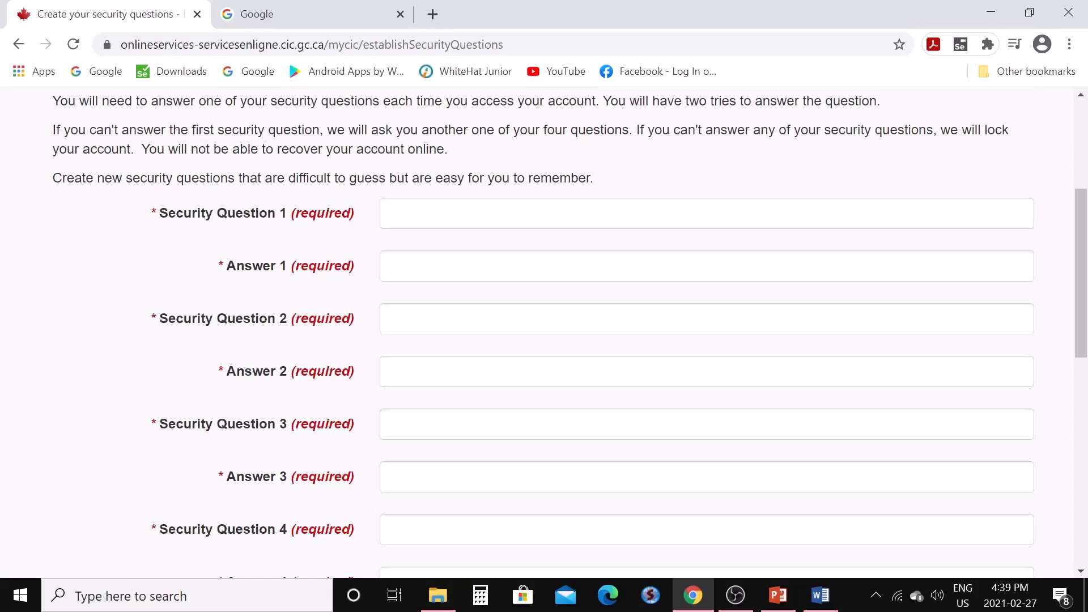
left_click(481, 215)
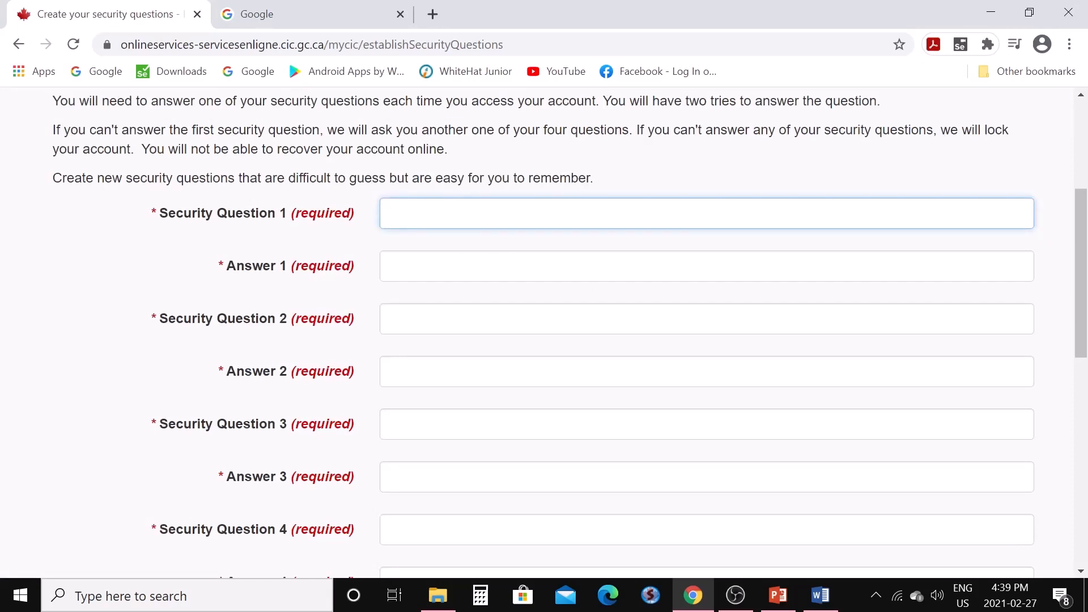
type("M")
key("BackSpace")
type("name of")
type("your best friend")
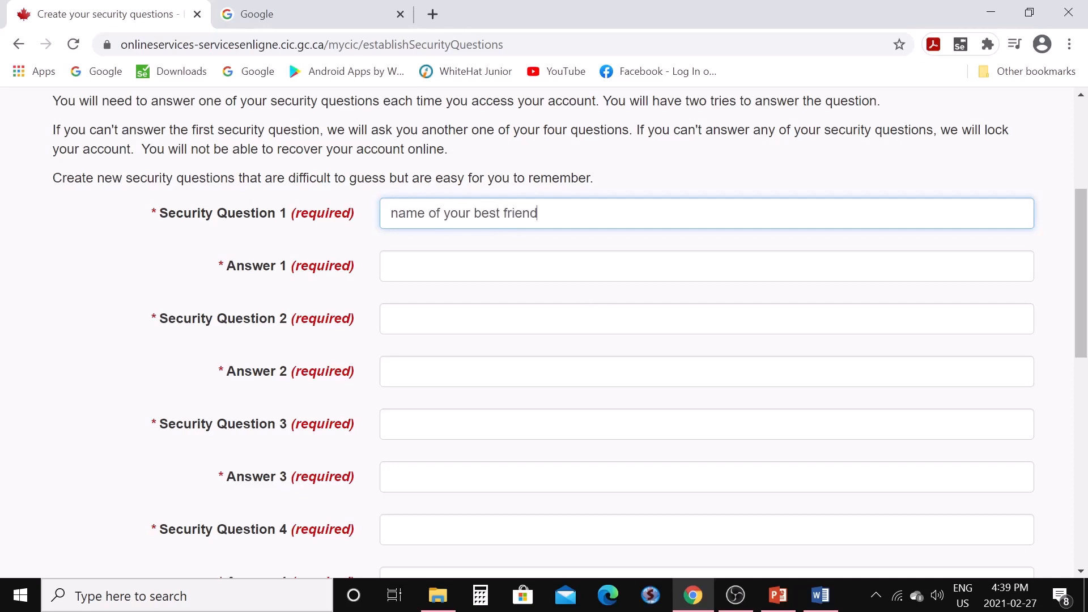
key("Tab")
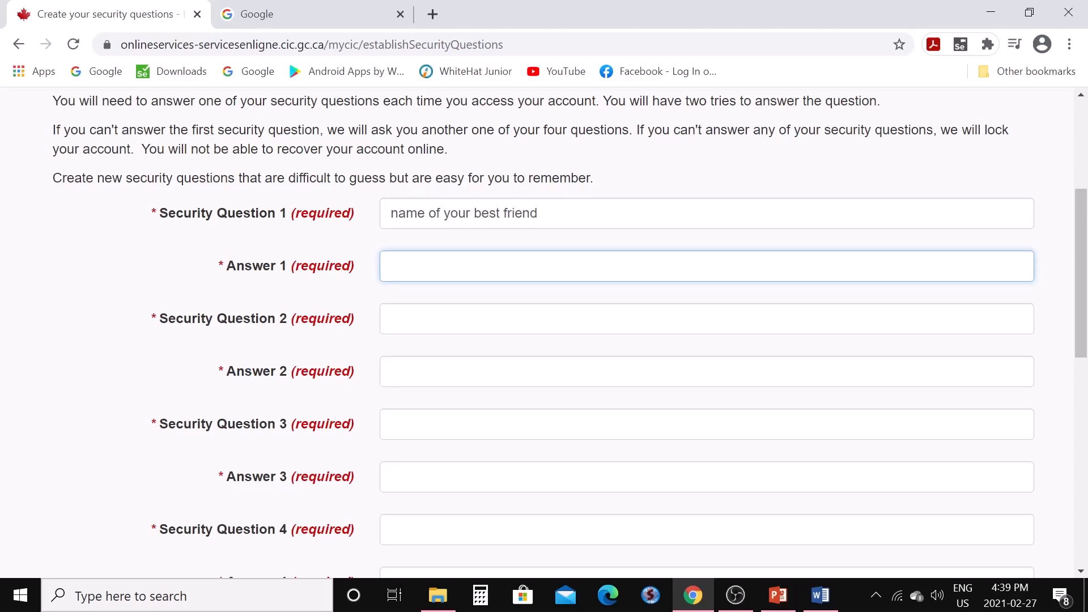
key("Tab")
type("N")
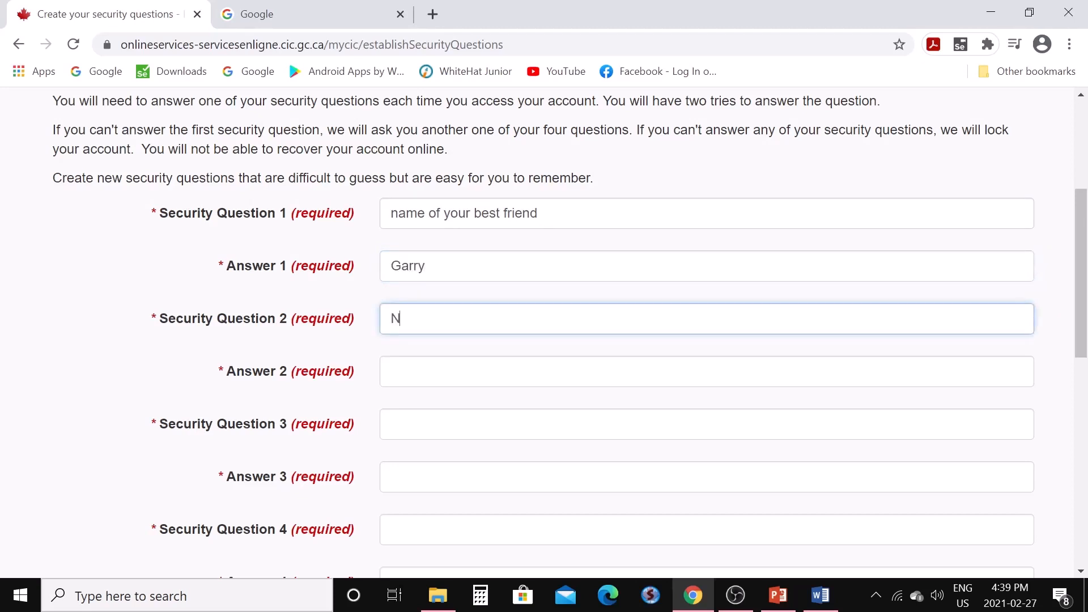
type("ame of your first car")
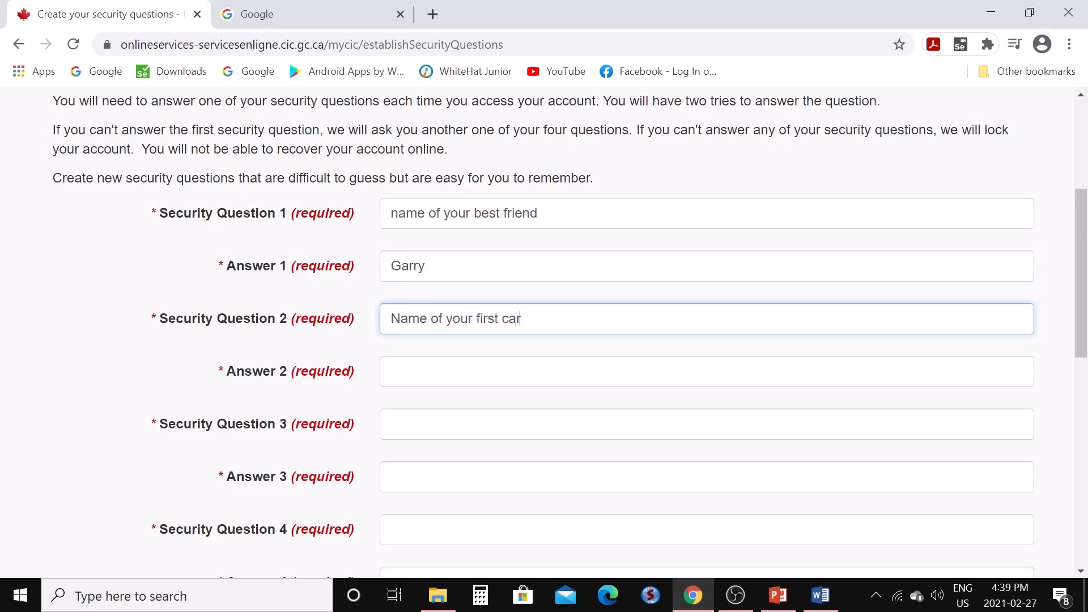
key("Tab")
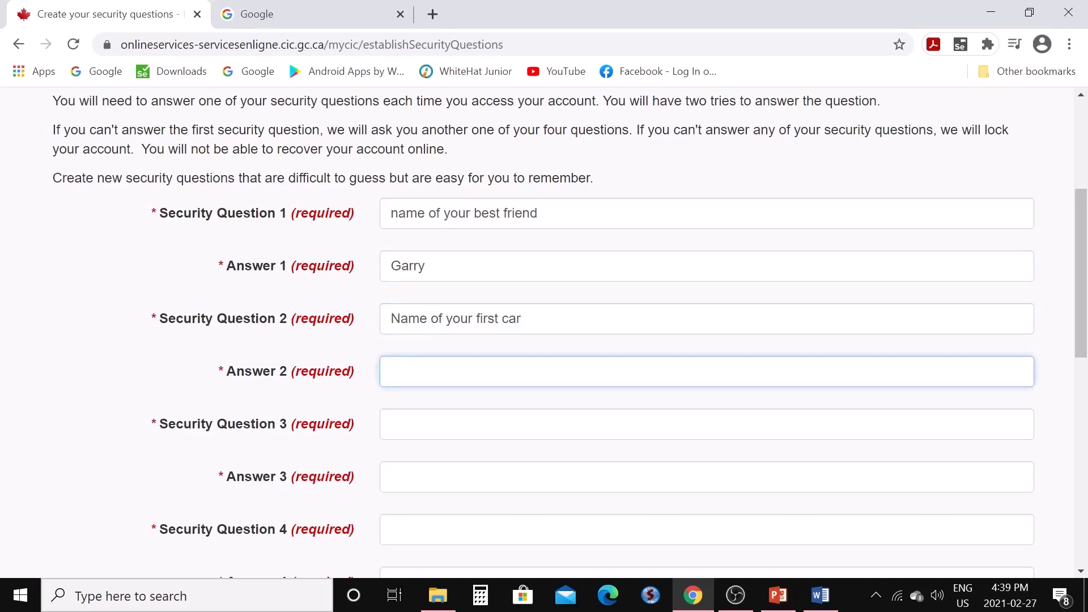
Add third security question 'Your favourite food', keep its spelling, and enter its answer
key("Tab")
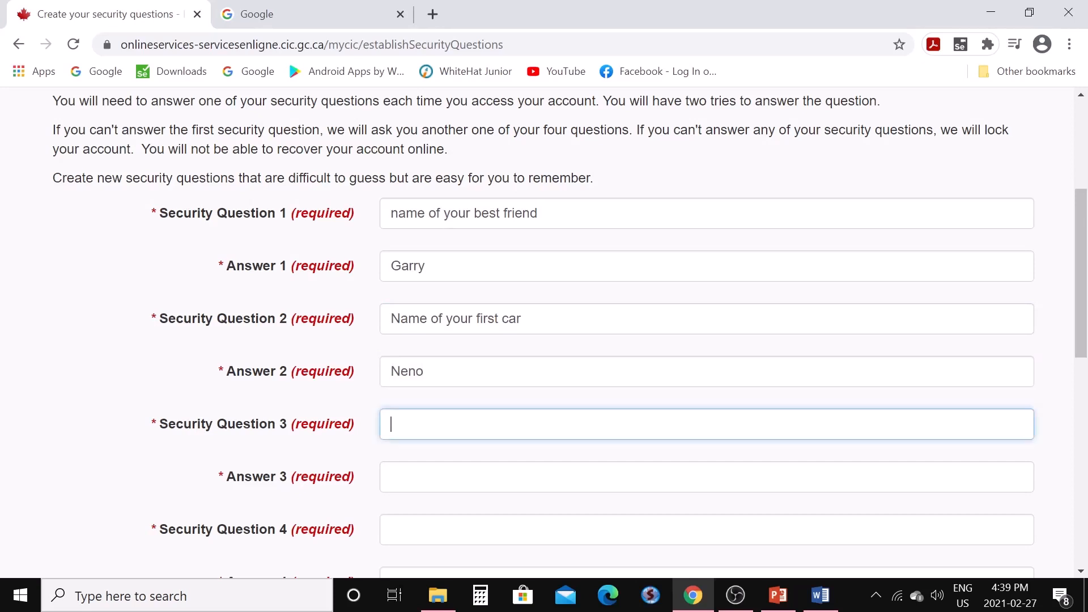
type("Your favourite ")
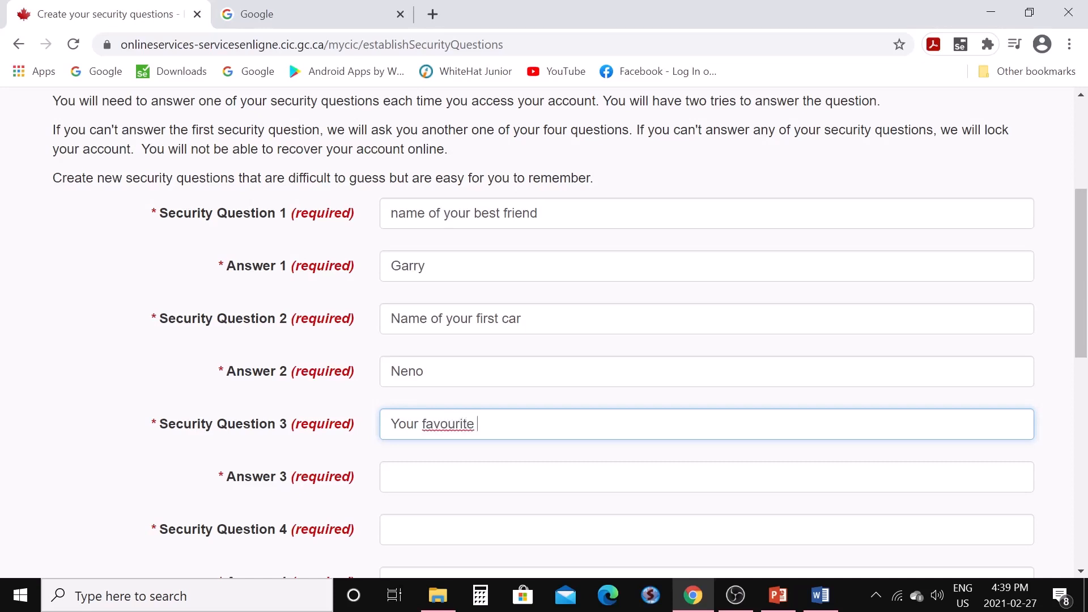
type("food")
key("Tab")
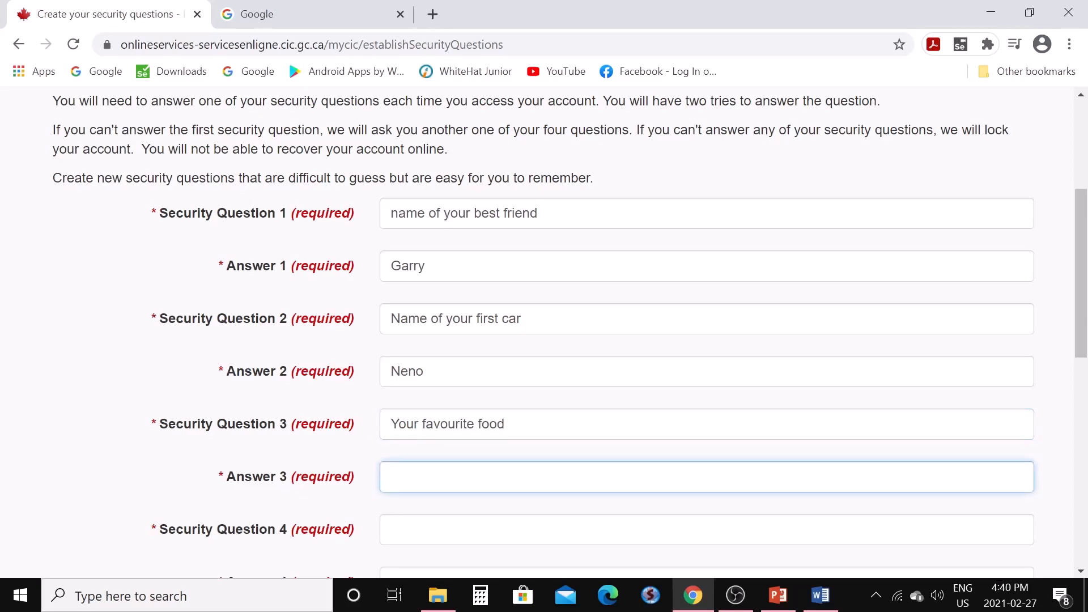
scroll(545, 331, "down", 2)
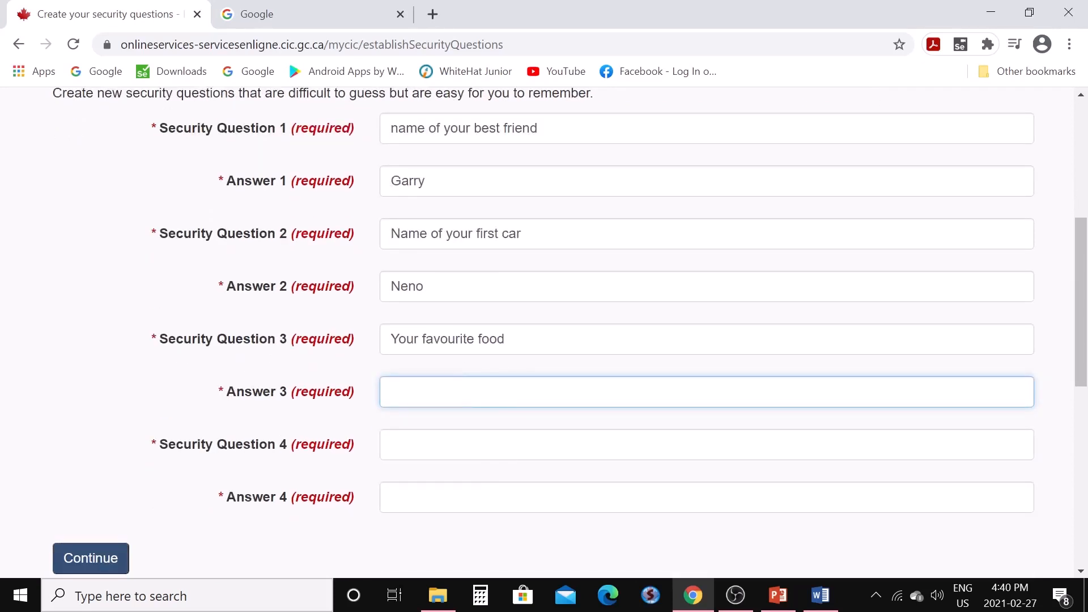
left_click(497, 339)
right_click(459, 339)
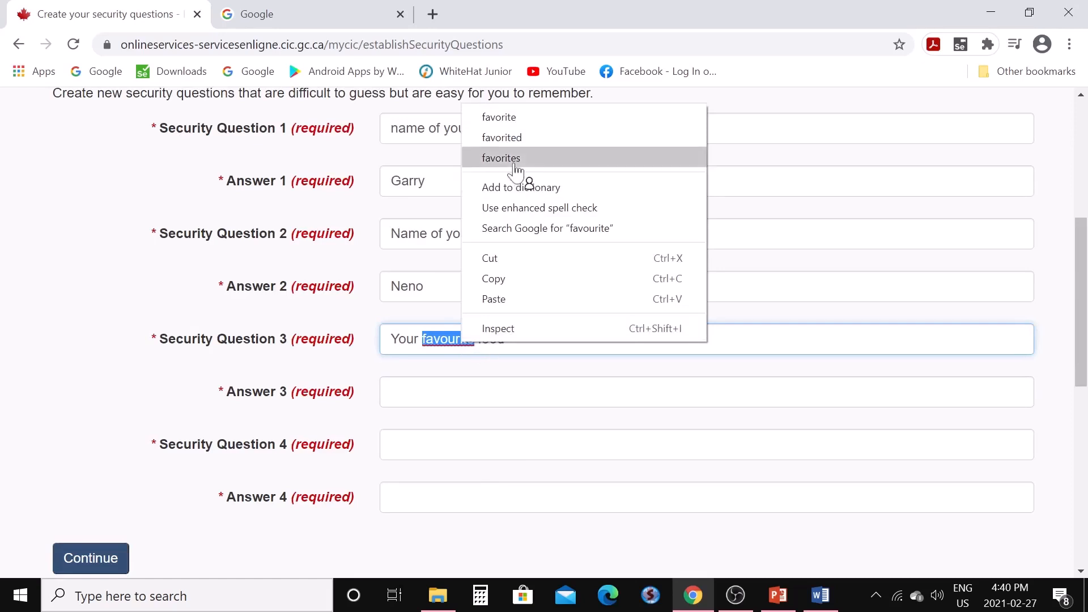
left_click(536, 348)
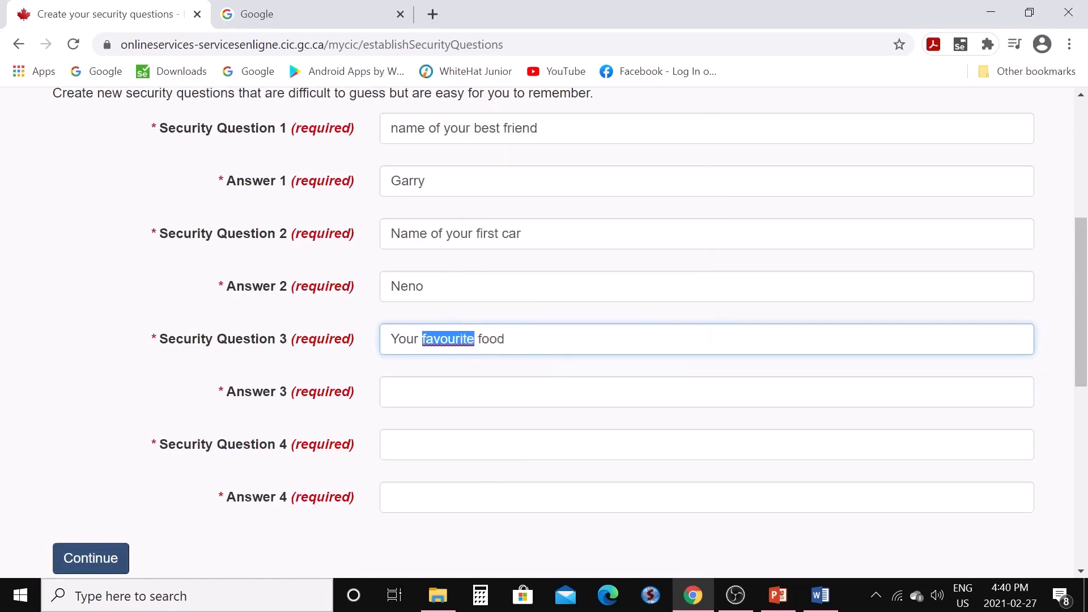
left_click(531, 345)
left_click(522, 392)
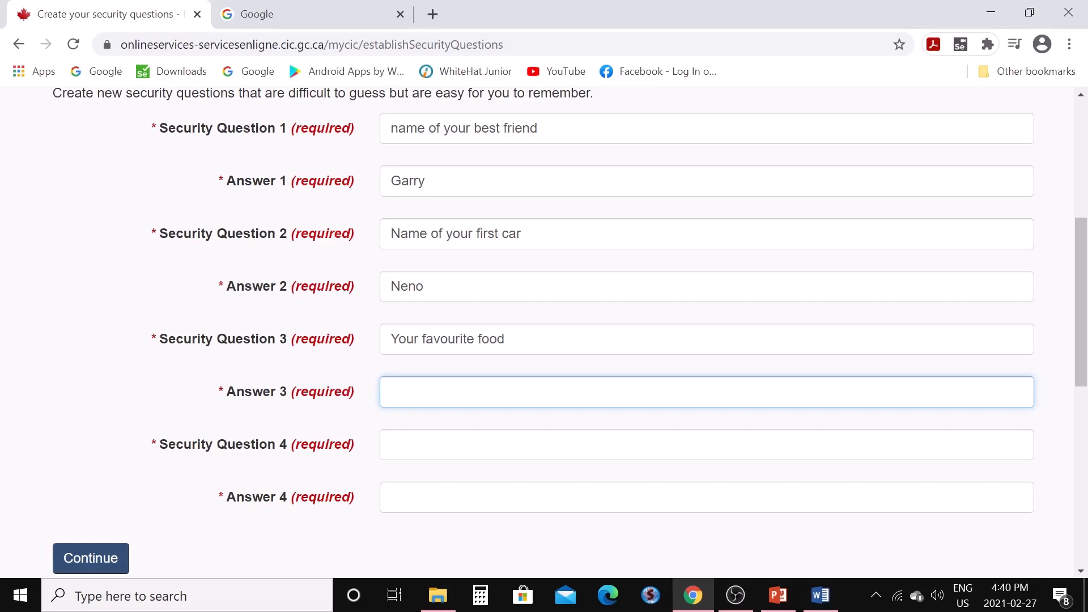
Add fourth question 'Your favourite holiday place' with its answer, capitalising the first letter
key("Tab")
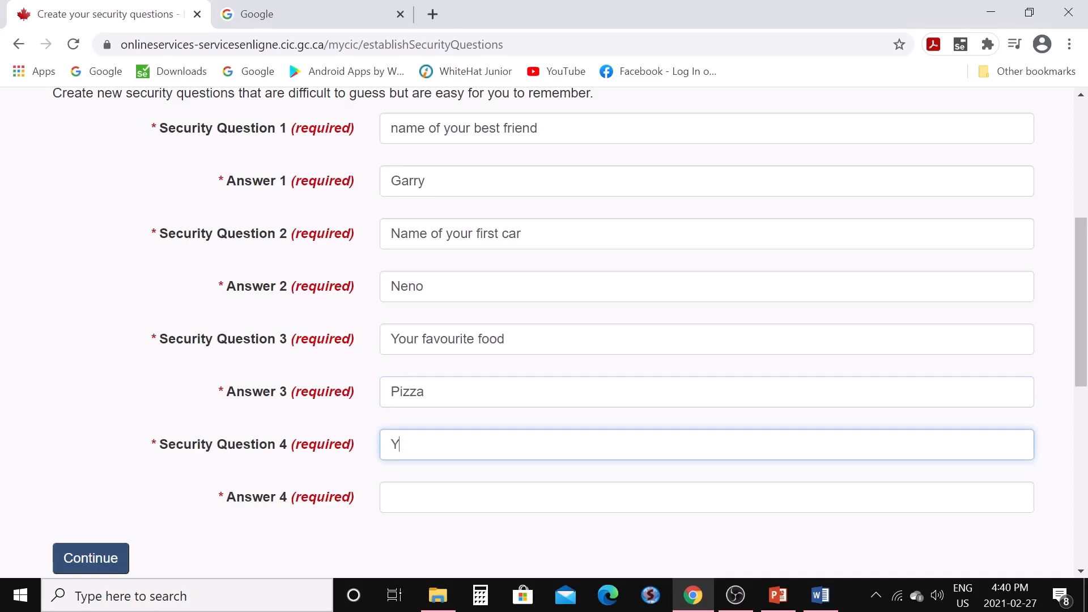
type("Your favourite ")
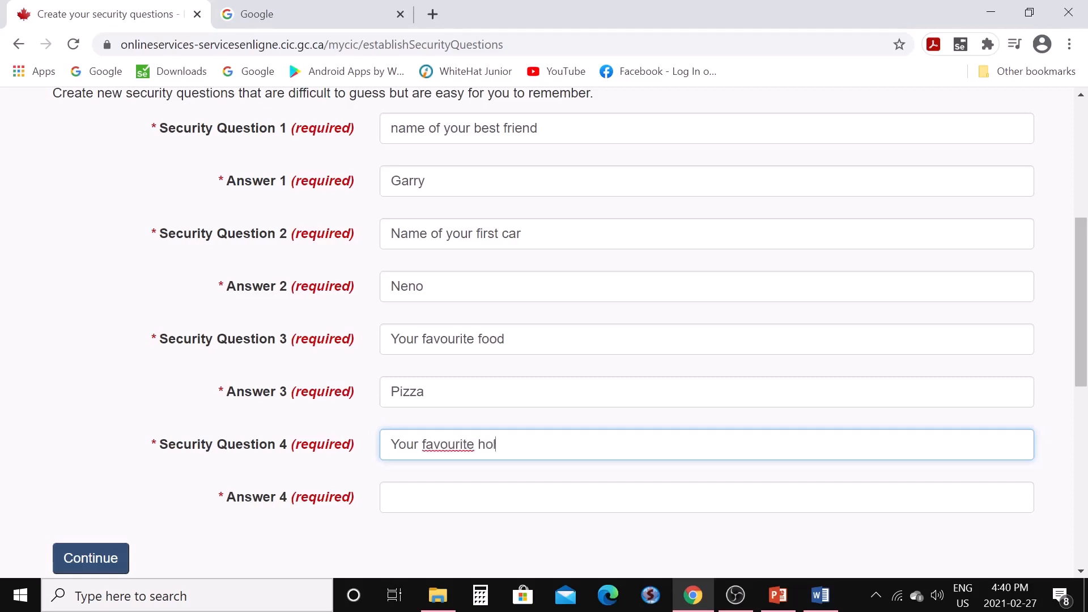
type("holiday place")
left_click(391, 498)
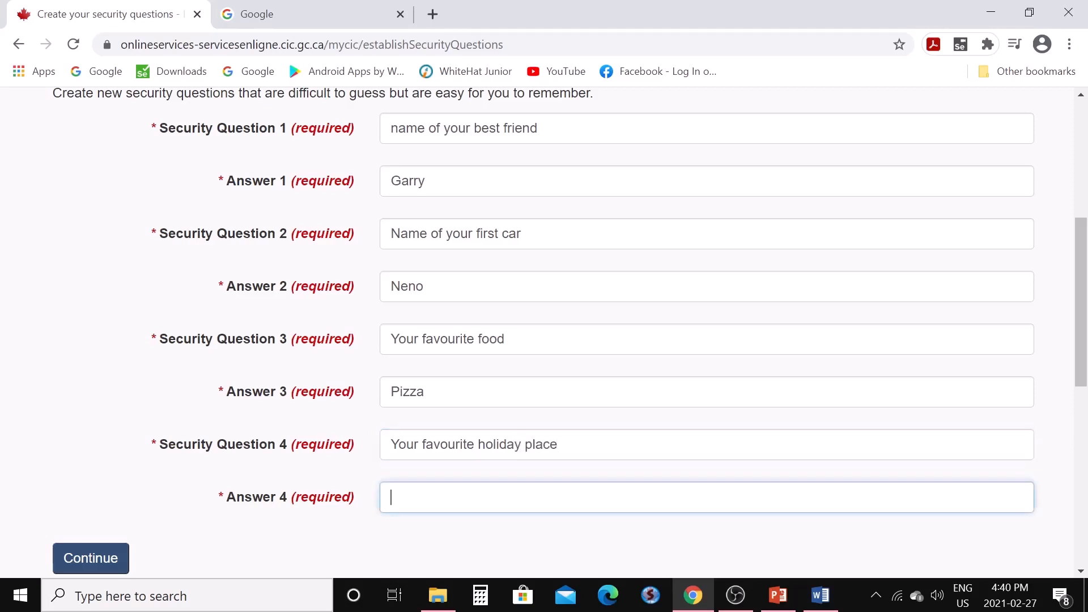
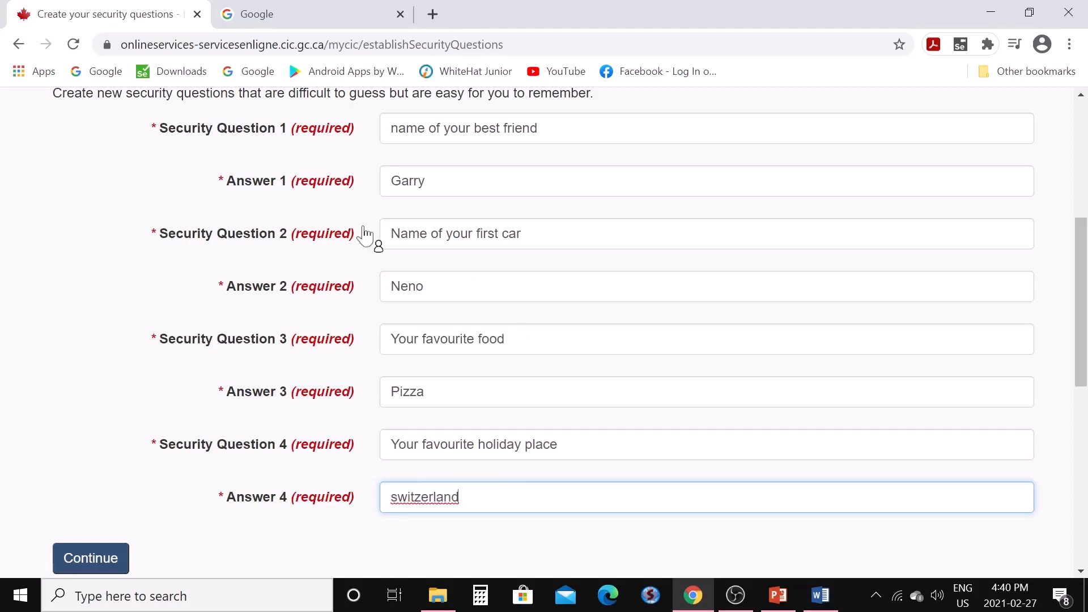
scroll(455, 381, "down", 3)
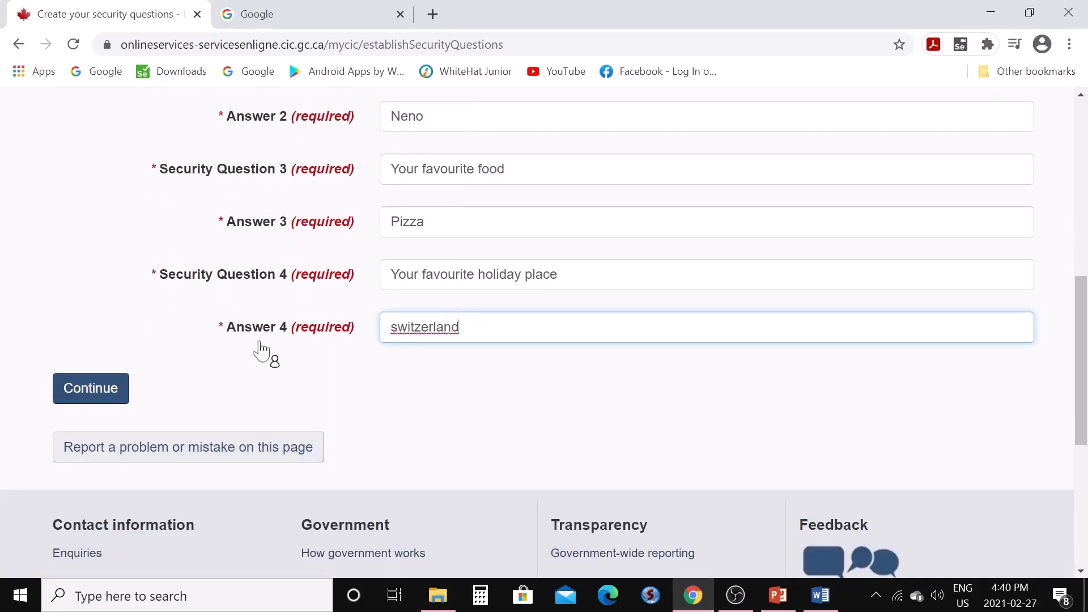
key("BackSpace")
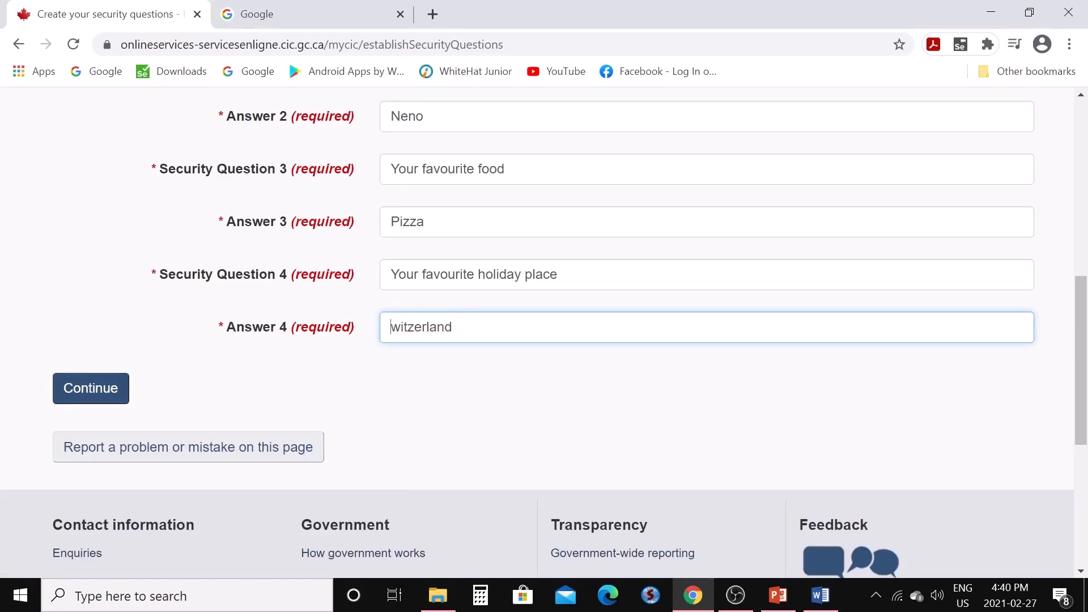
type("S")
left_click(110, 396)
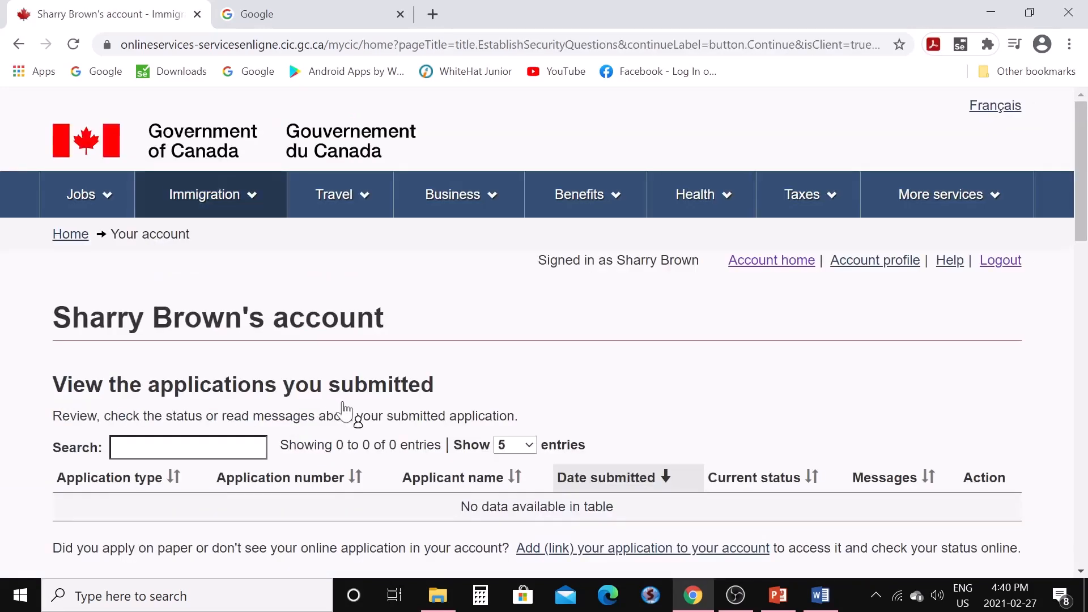
scroll(340, 406, "down", 3)
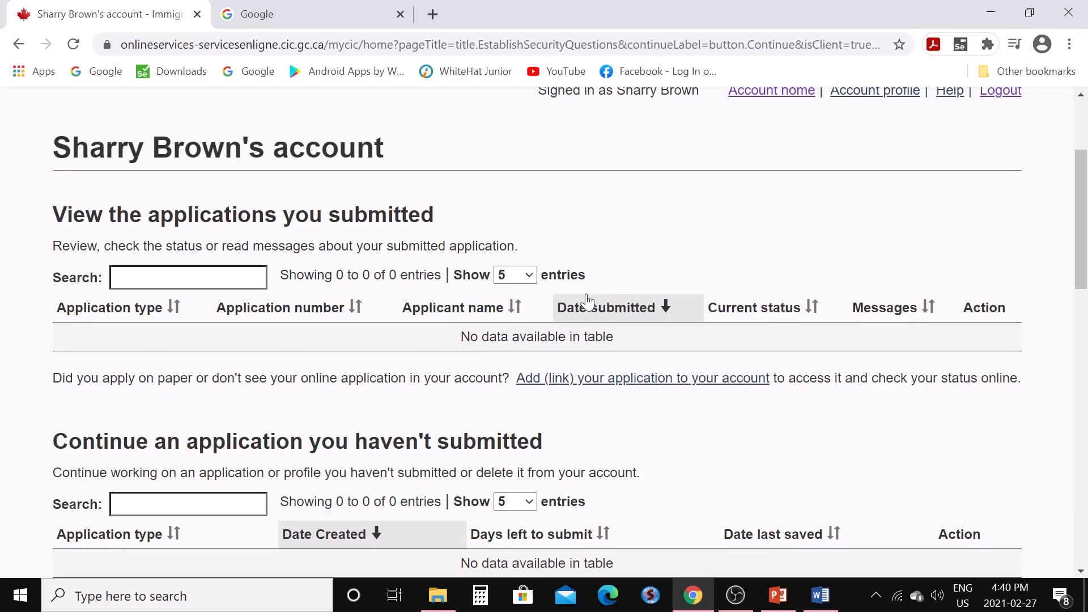
scroll(589, 302, "down", 1)
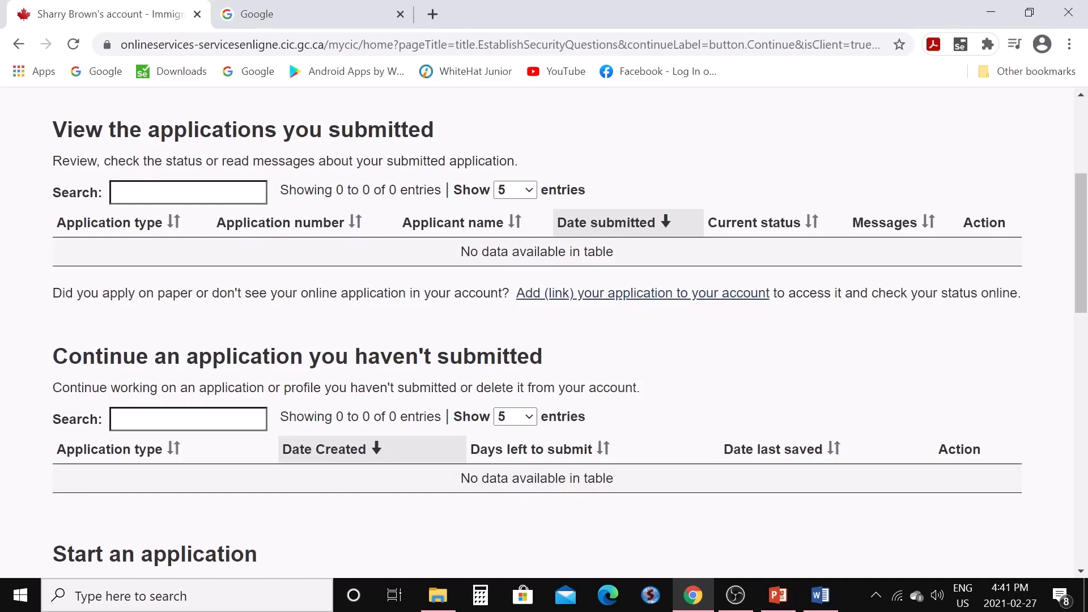
scroll(525, 406, "down", 2)
scroll(445, 214, "down", 1)
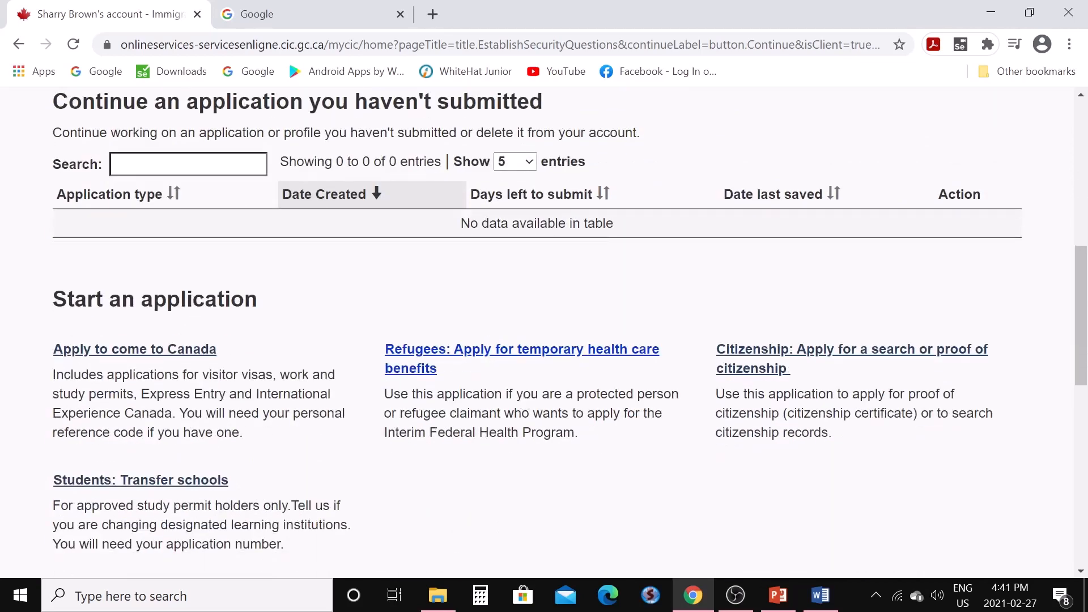
Start an 'Apply to come to Canada' application and reach the Personal checklist eligibility options
left_click(165, 356)
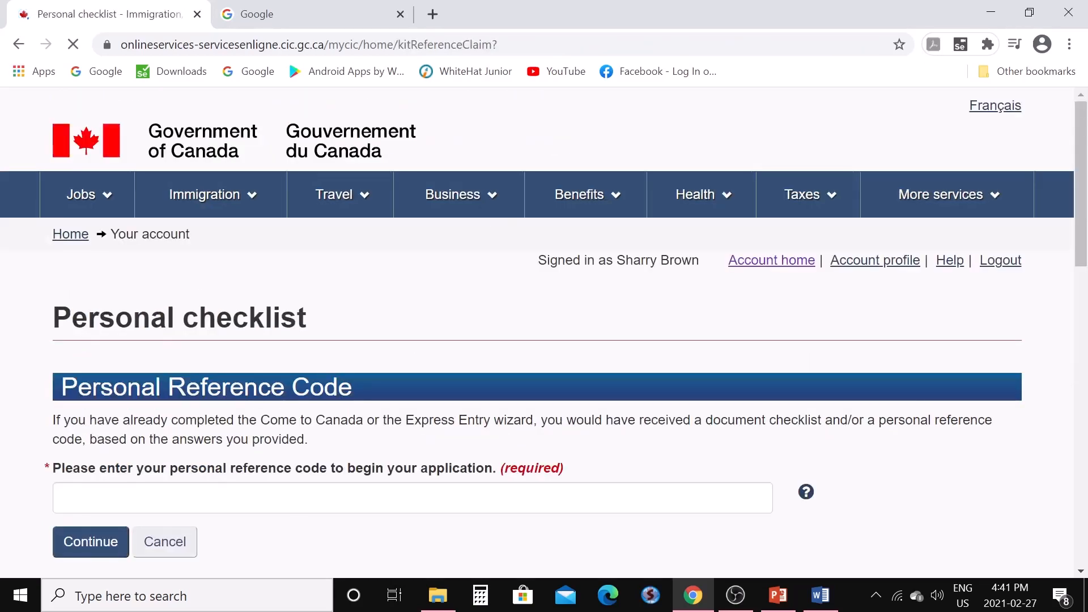
scroll(345, 384, "down", 3)
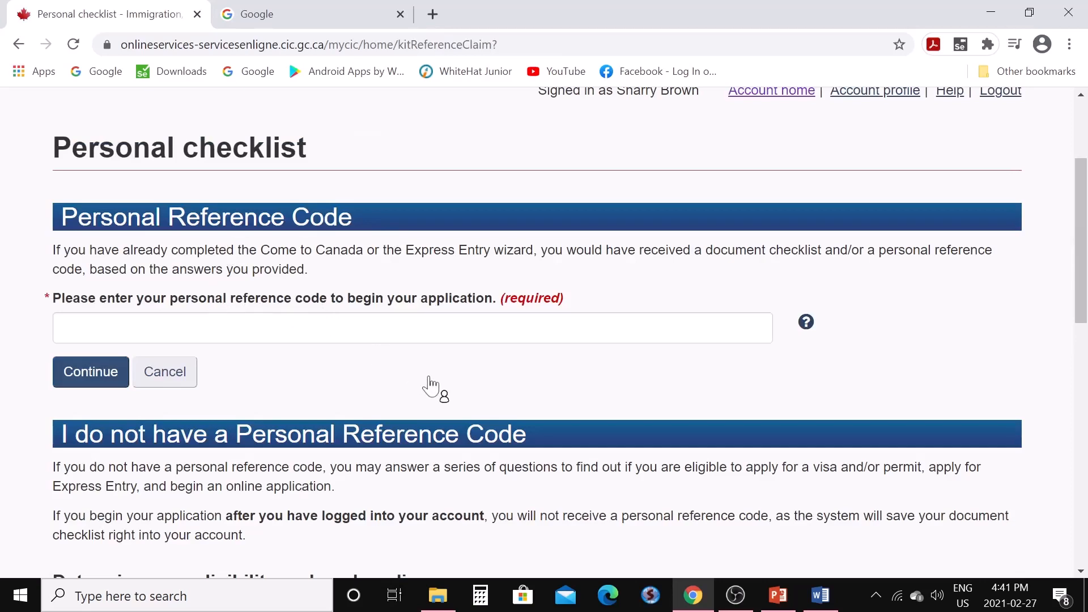
scroll(430, 387, "down", 5)
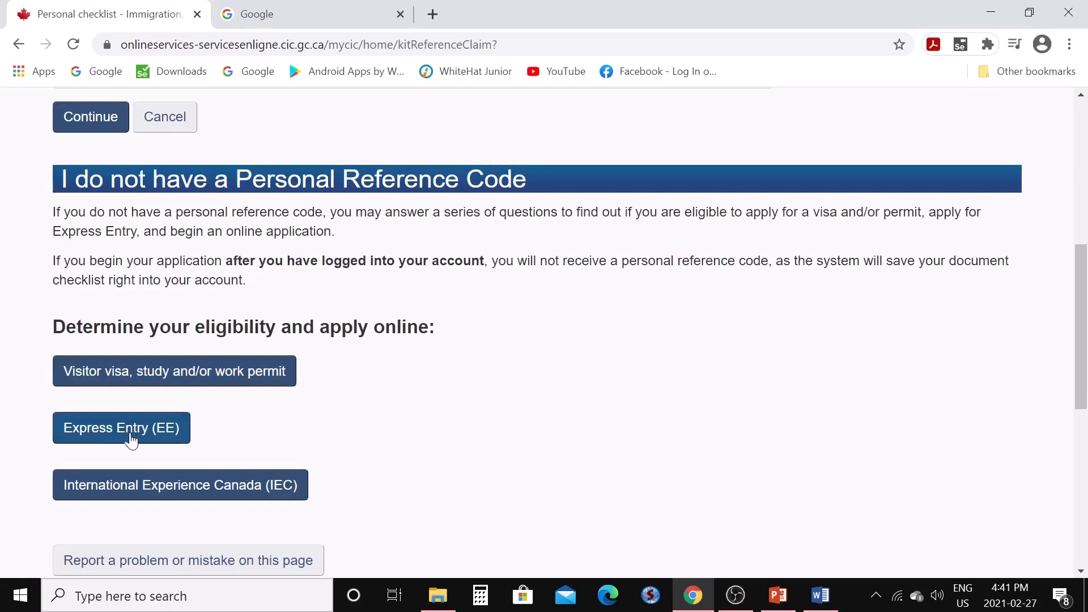
right_click(115, 440)
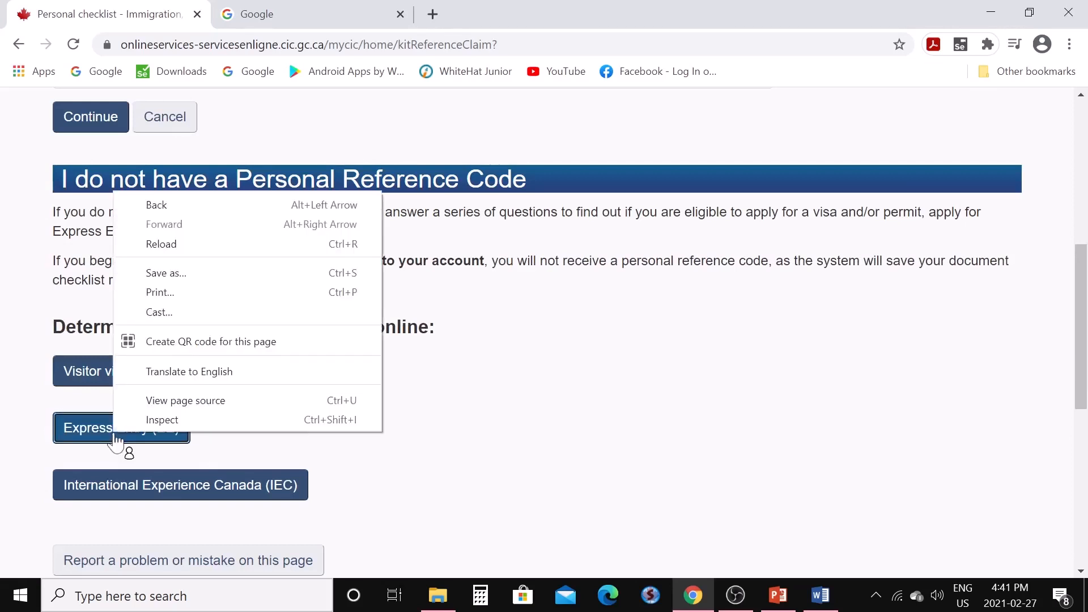
Start the Express Entry questionnaire and answer Manitoba as the intended province
left_click(110, 440)
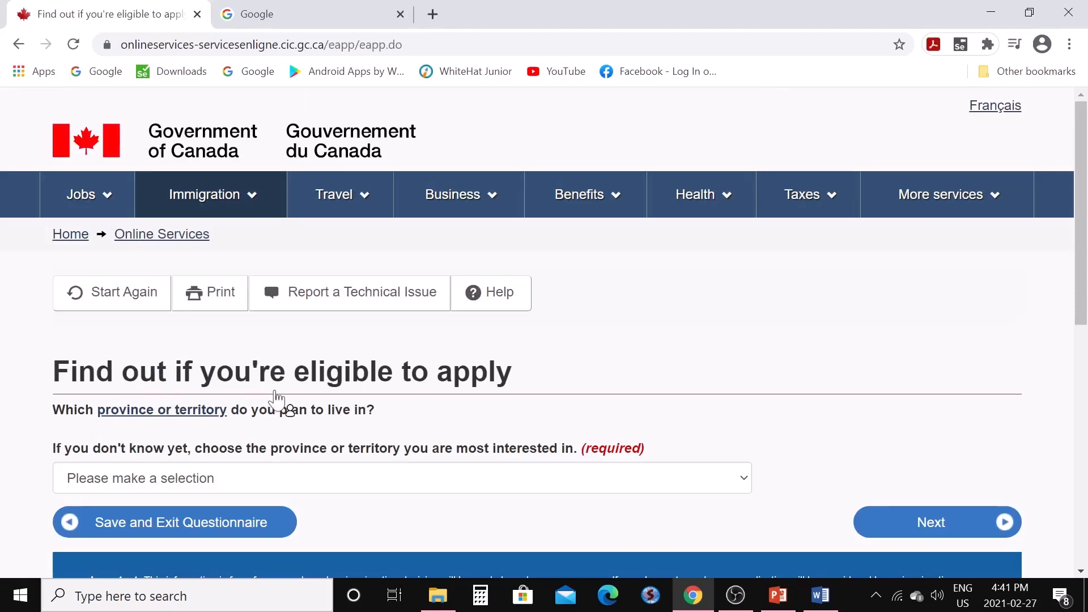
scroll(279, 382, "down", 1)
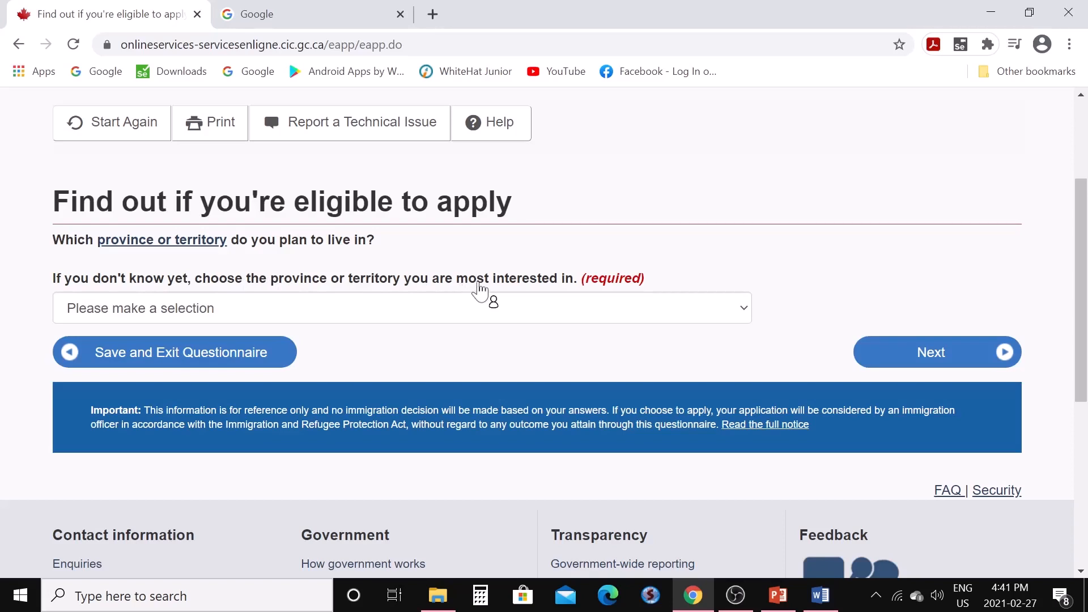
left_click(745, 316)
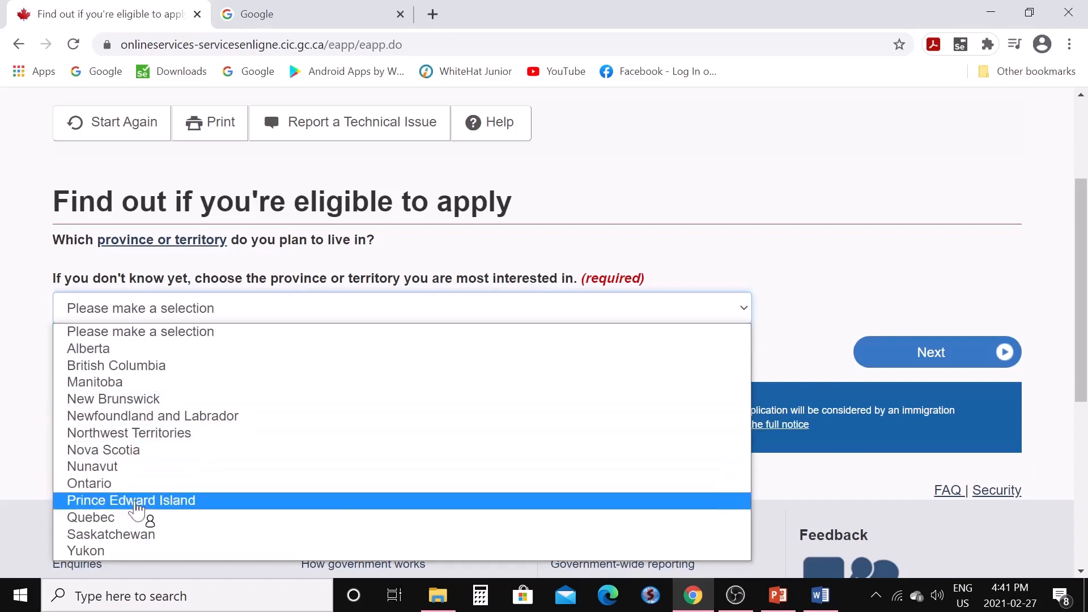
left_click(139, 386)
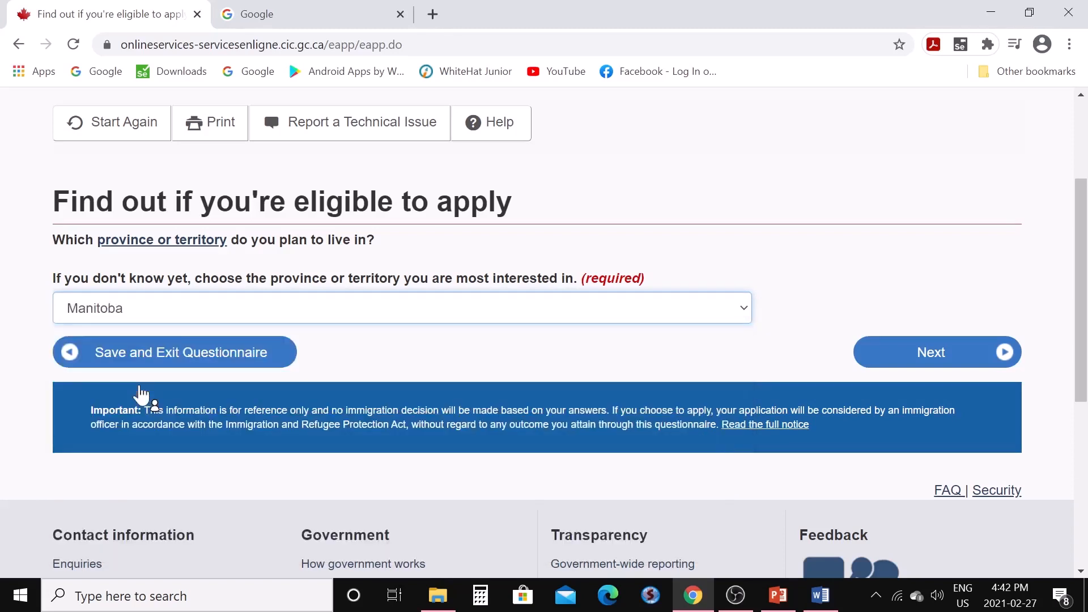
left_click(894, 358)
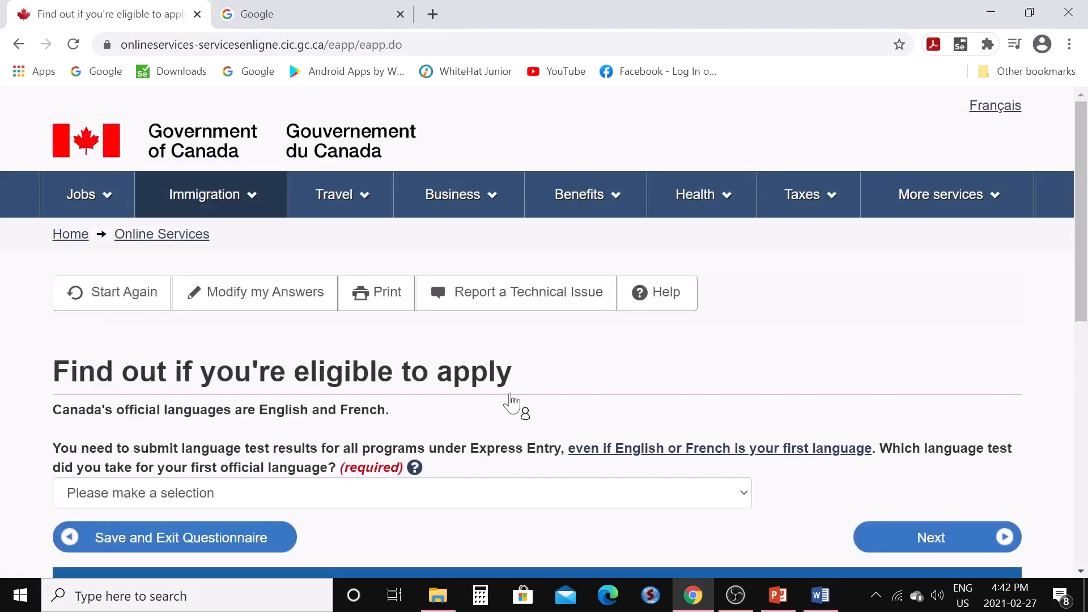
Answer IELTS as the first official language test taken
scroll(515, 407, "down", 3)
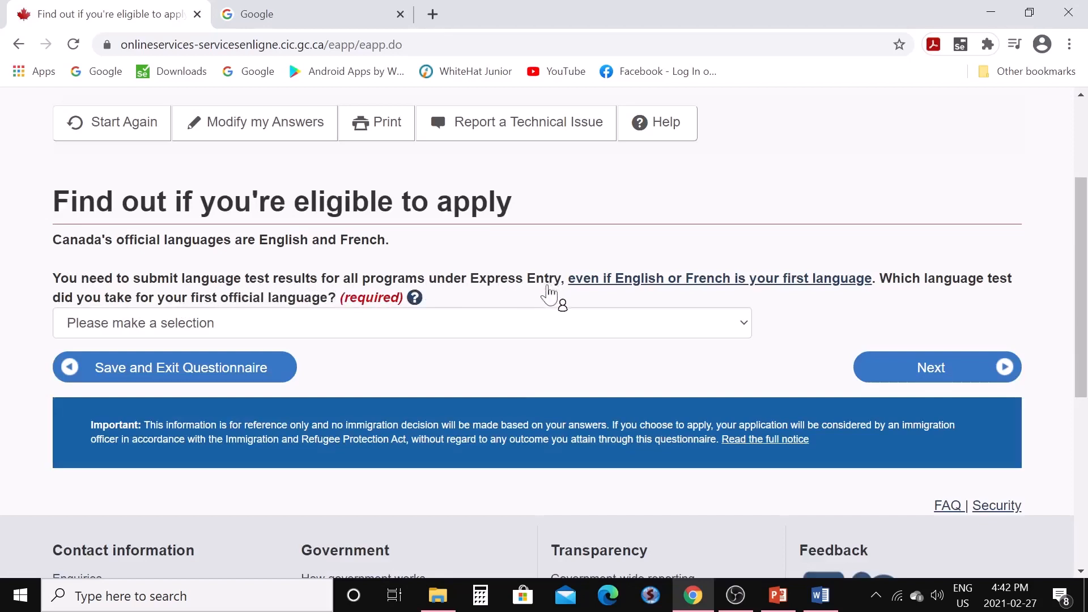
left_click(747, 328)
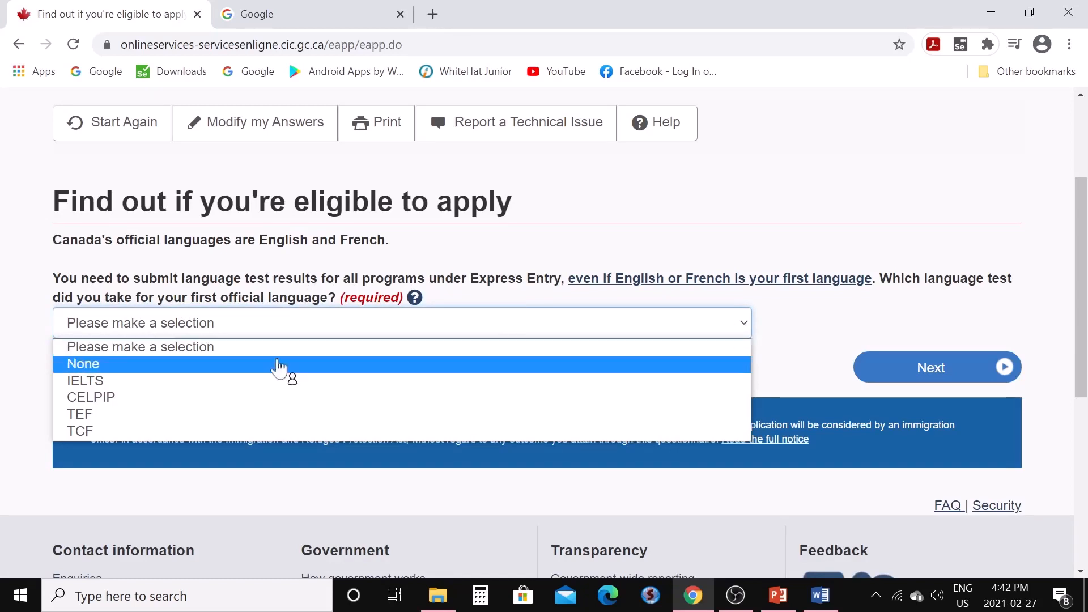
left_click(142, 381)
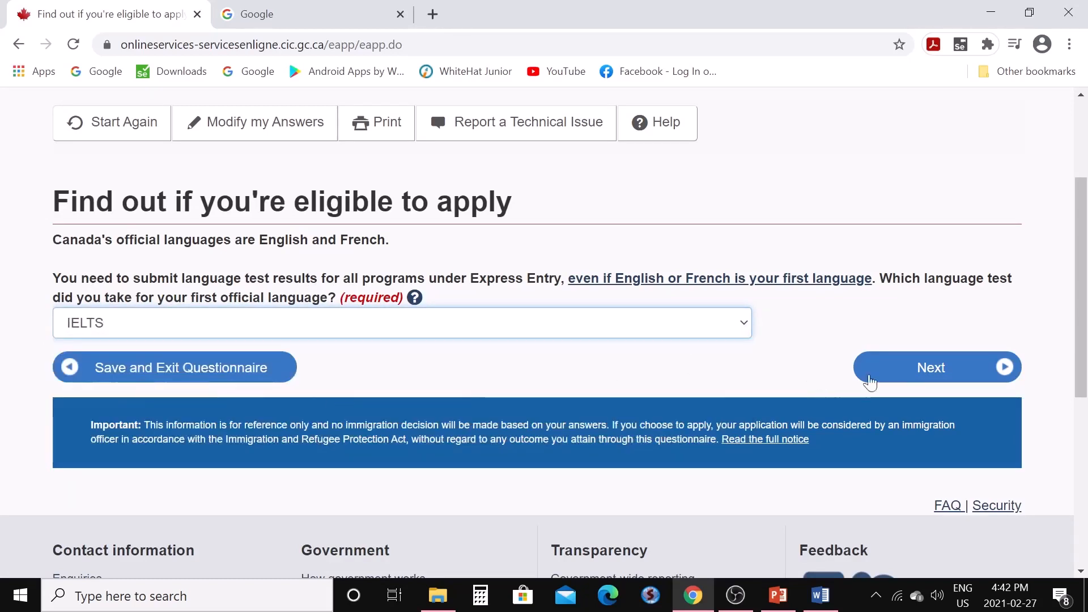
left_click(908, 380)
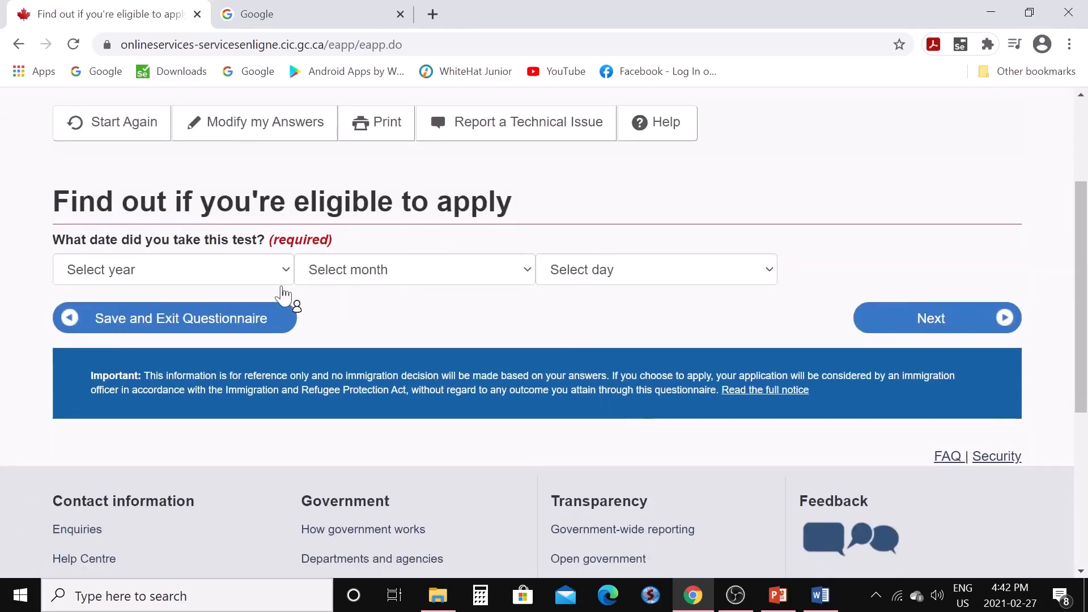
Set the IELTS test date to 2020, January 02 and continue
left_click(286, 276)
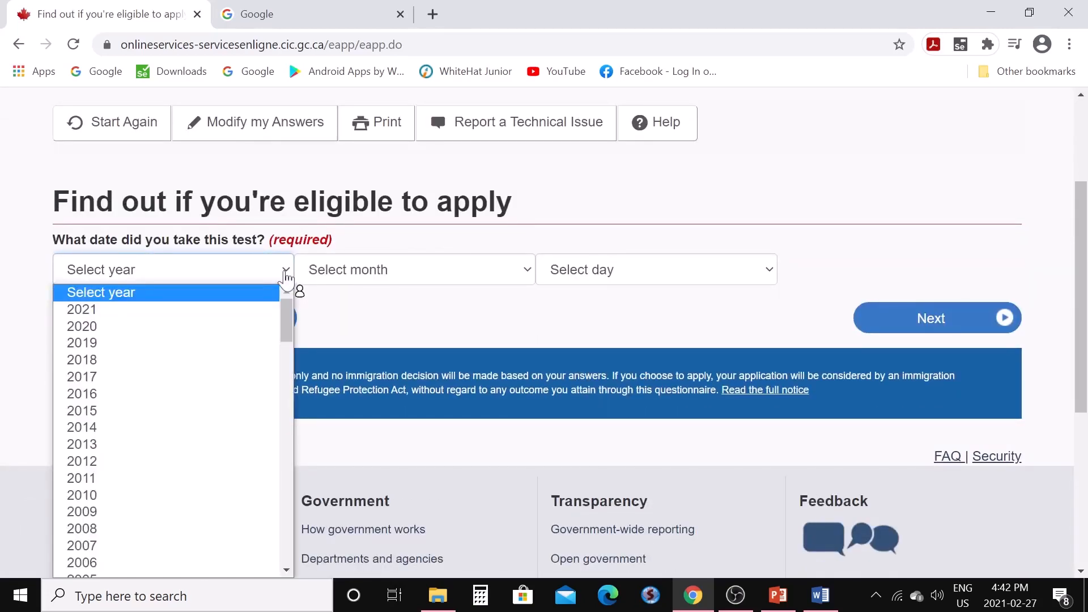
left_click(187, 328)
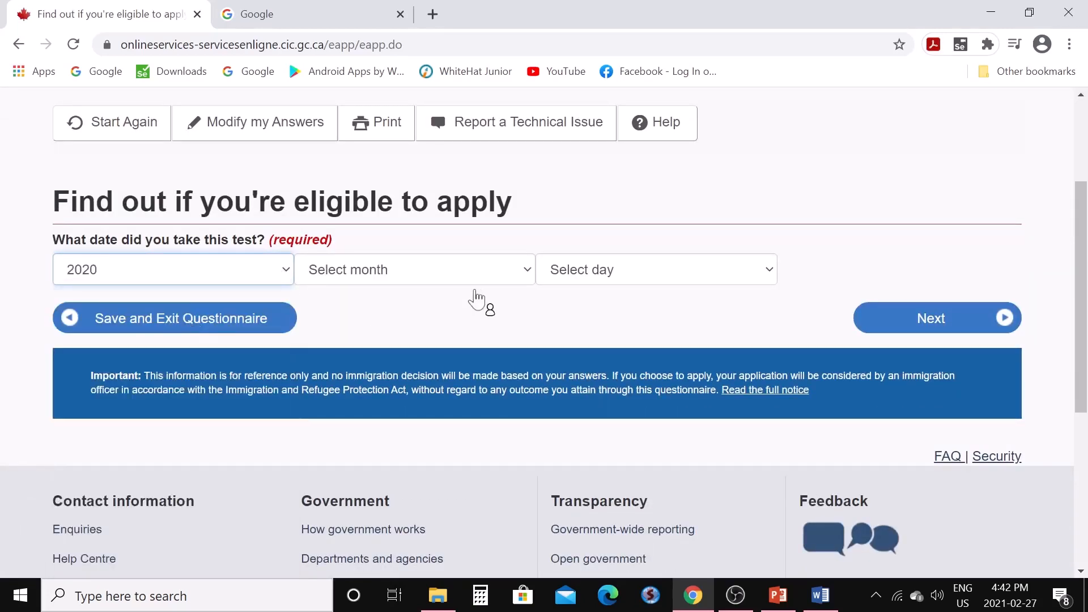
left_click(526, 272)
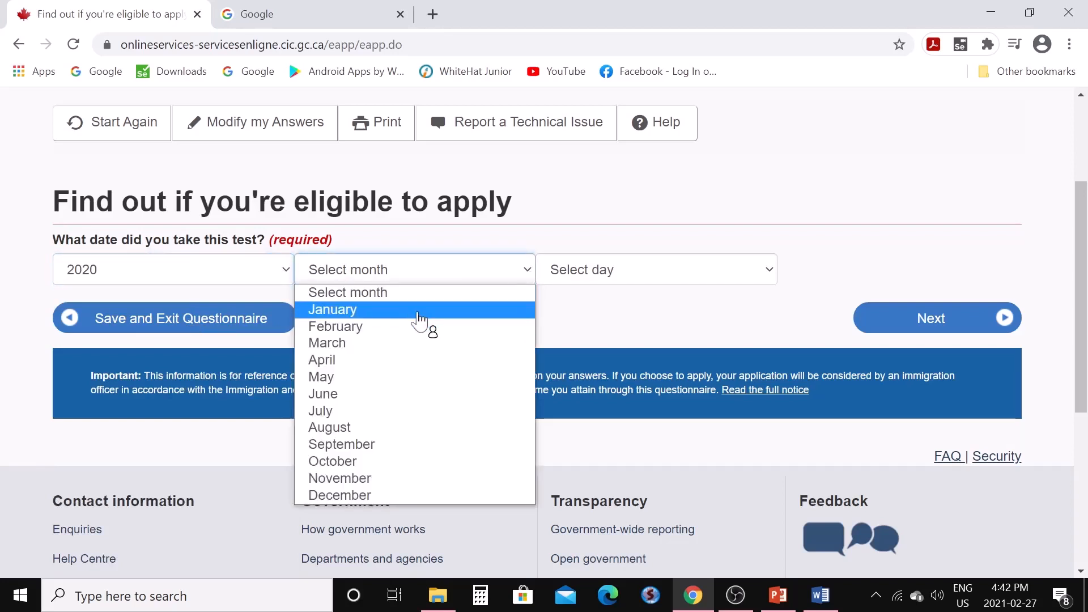
left_click(420, 312)
left_click(763, 278)
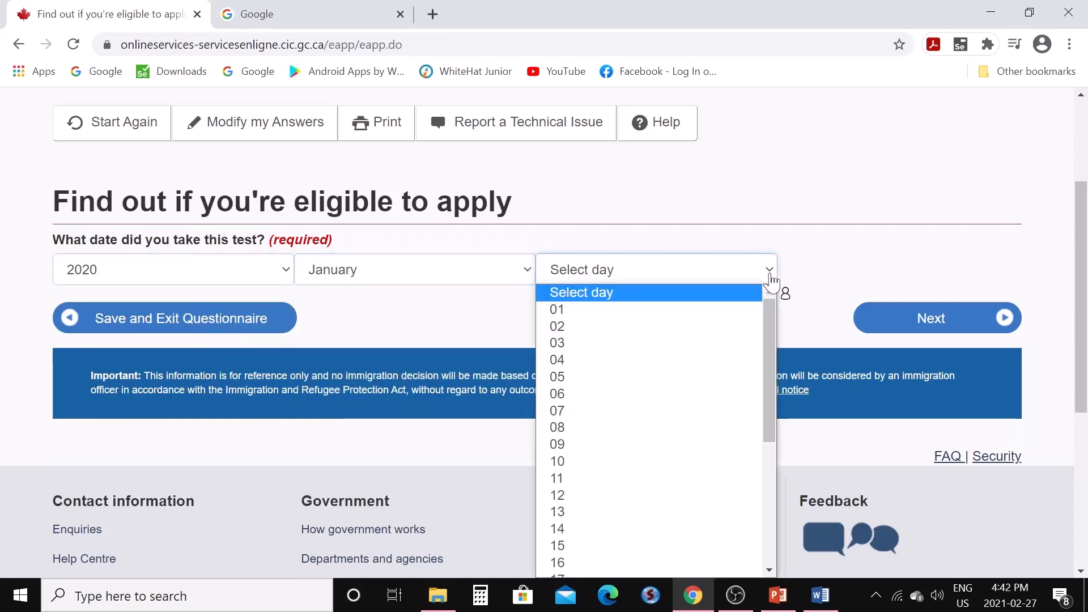
left_click(660, 329)
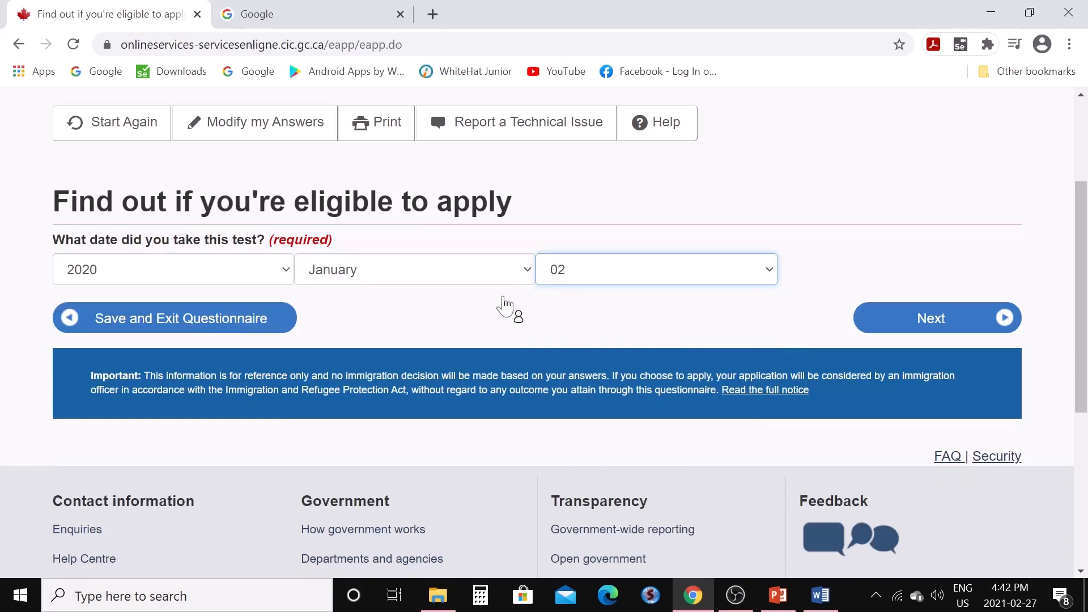
left_click(907, 324)
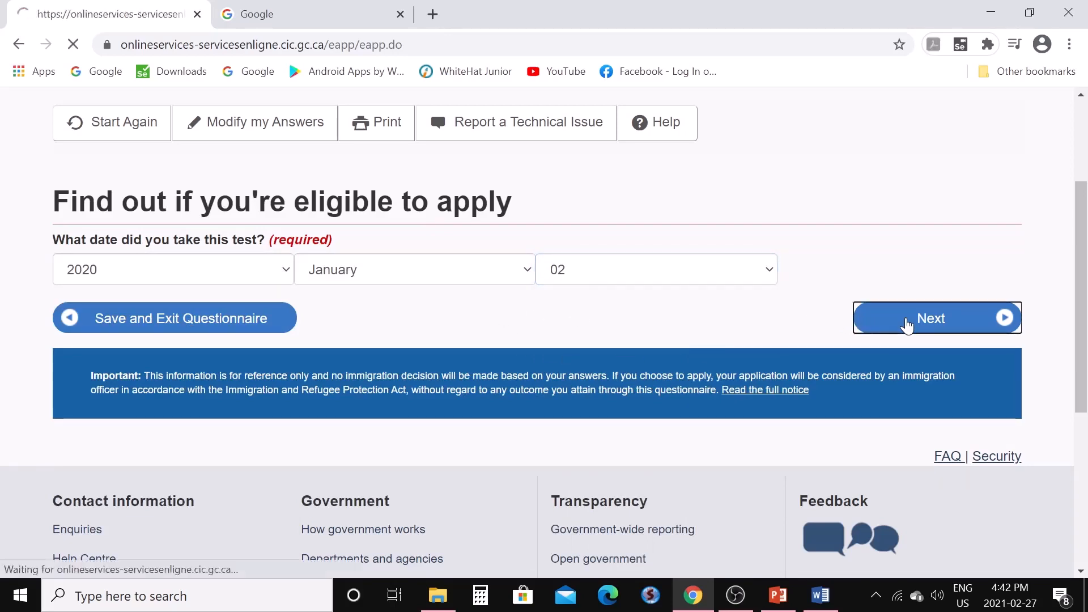
Enter IELTS scores of 7 for Speaking, Listening, Reading and Writing and continue
scroll(707, 413, "down", 3)
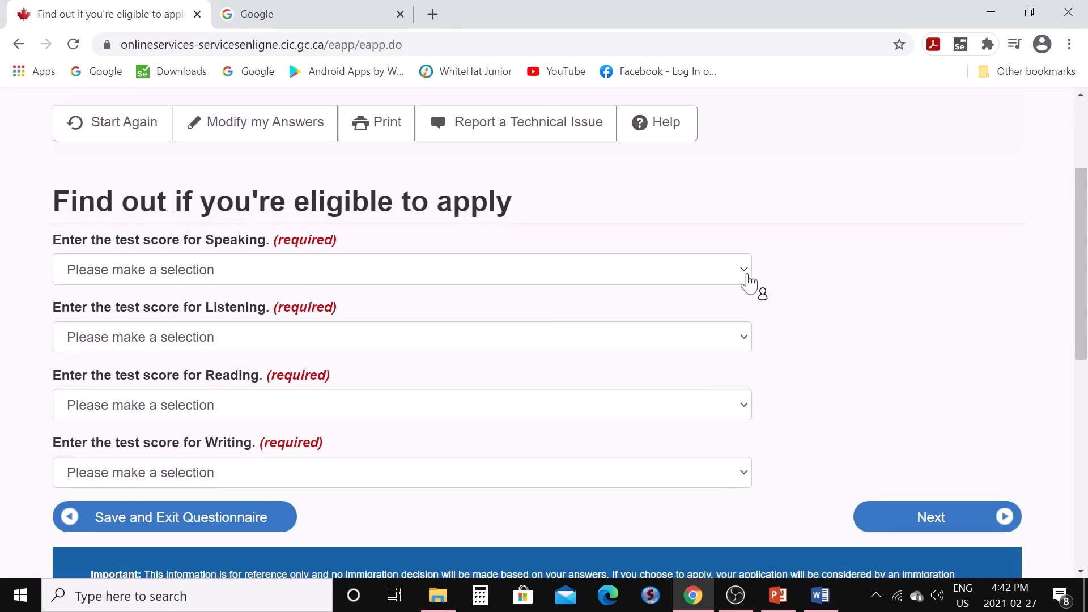
left_click(746, 276)
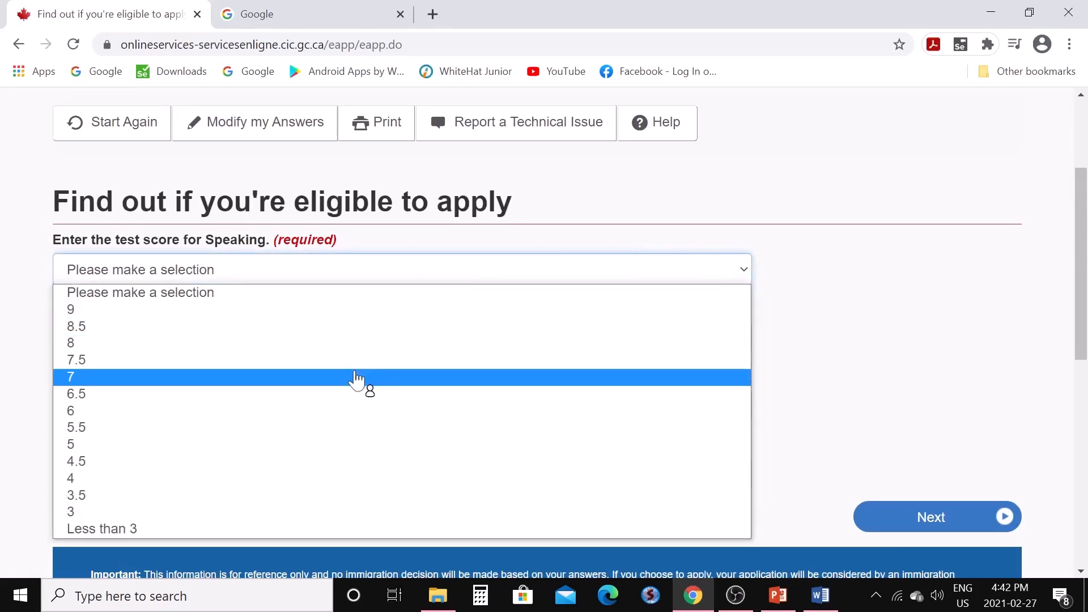
left_click(359, 380)
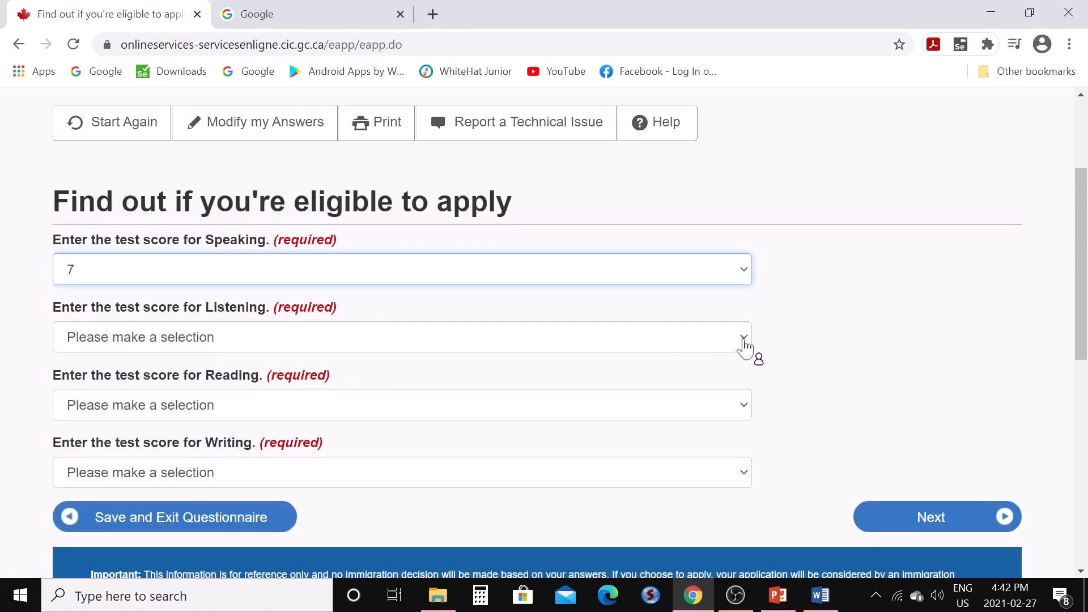
left_click(735, 347)
left_click(283, 160)
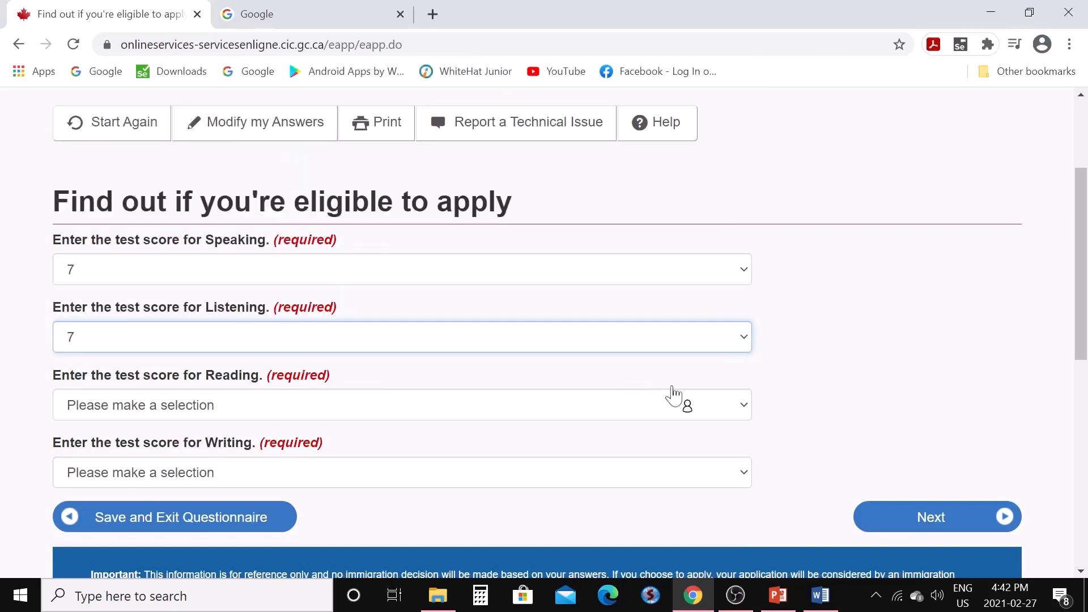
left_click(745, 414)
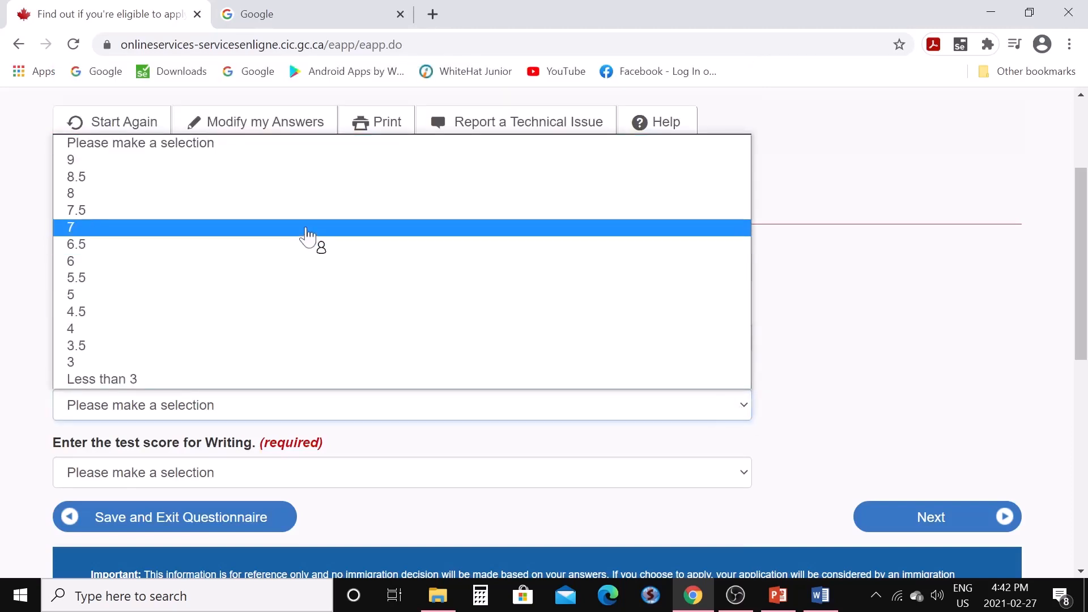
left_click(309, 229)
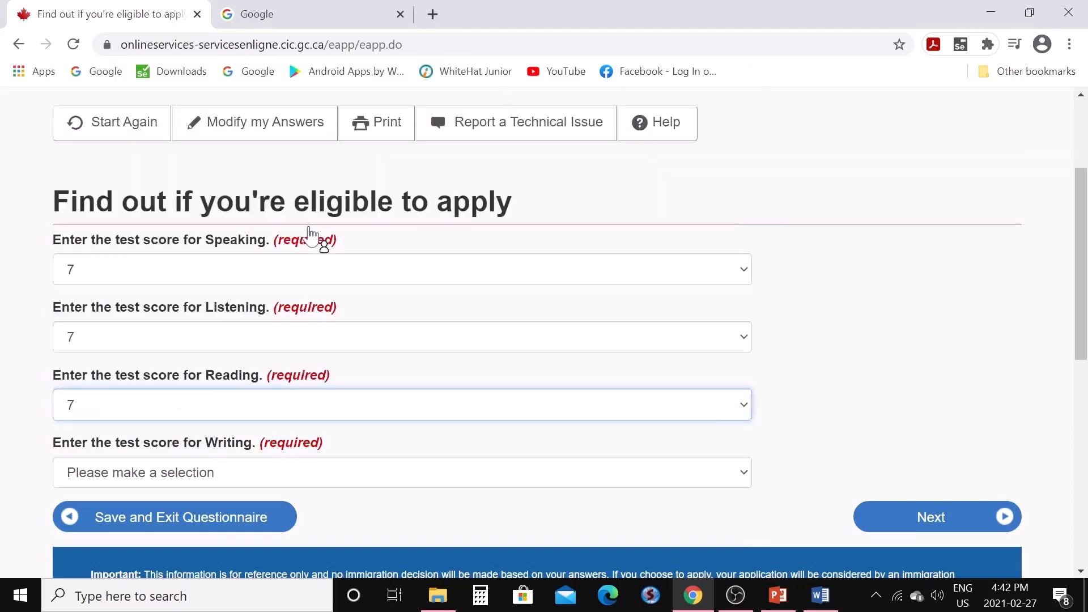
left_click(745, 476)
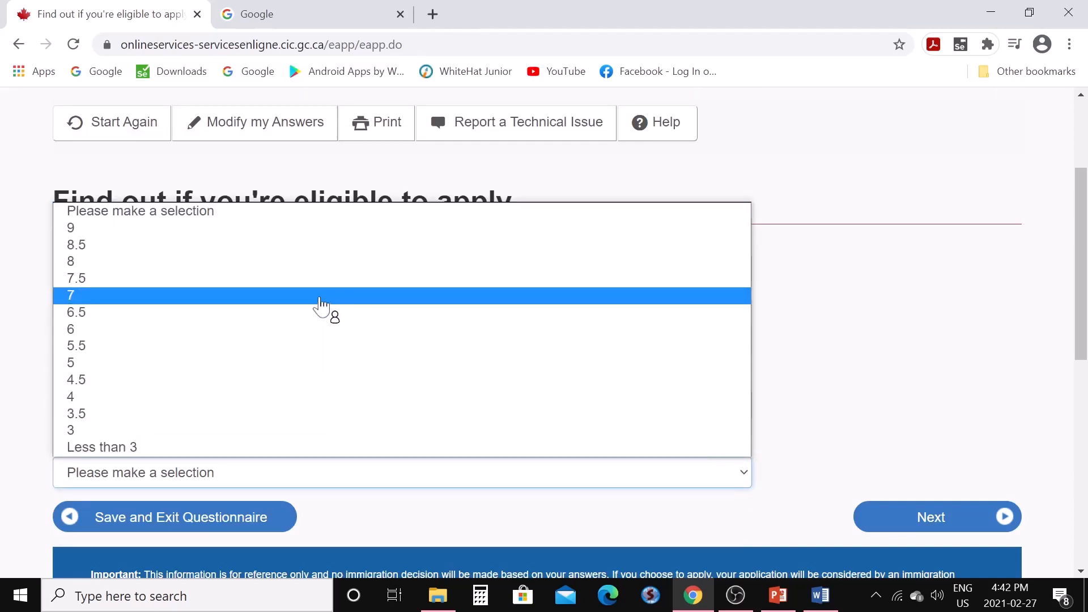
left_click(318, 299)
scroll(797, 423, "down", 1)
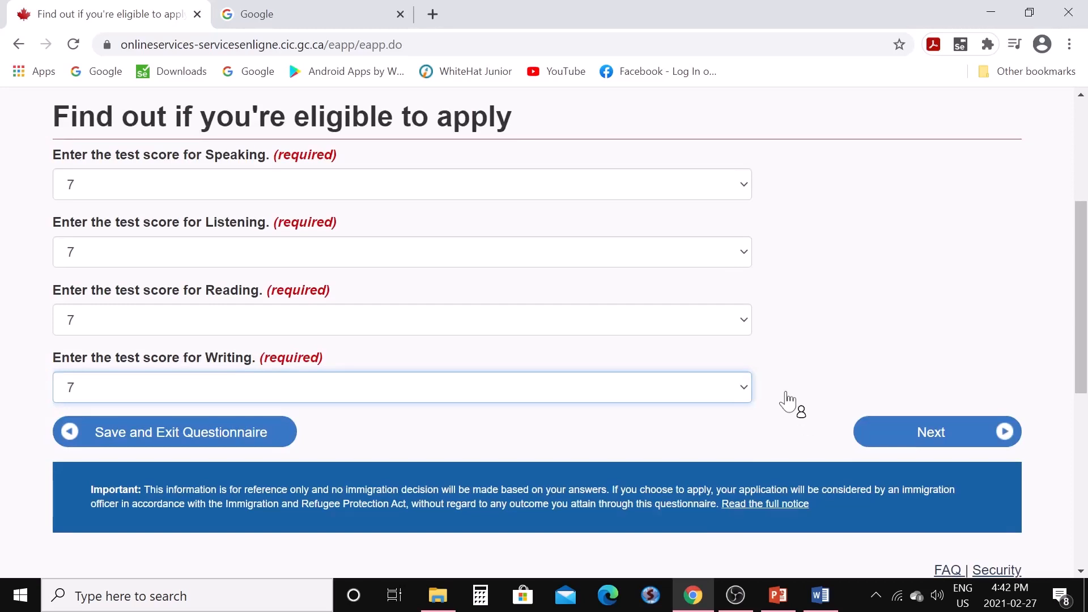
left_click(939, 439)
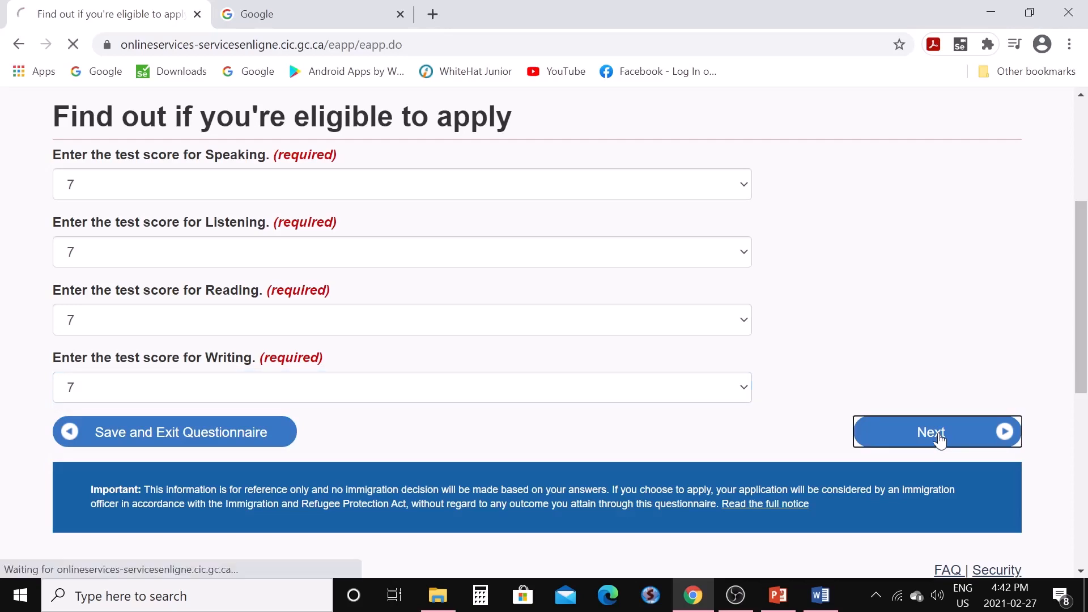
Answer None for the second official language test and move to the next question
scroll(651, 377, "down", 3)
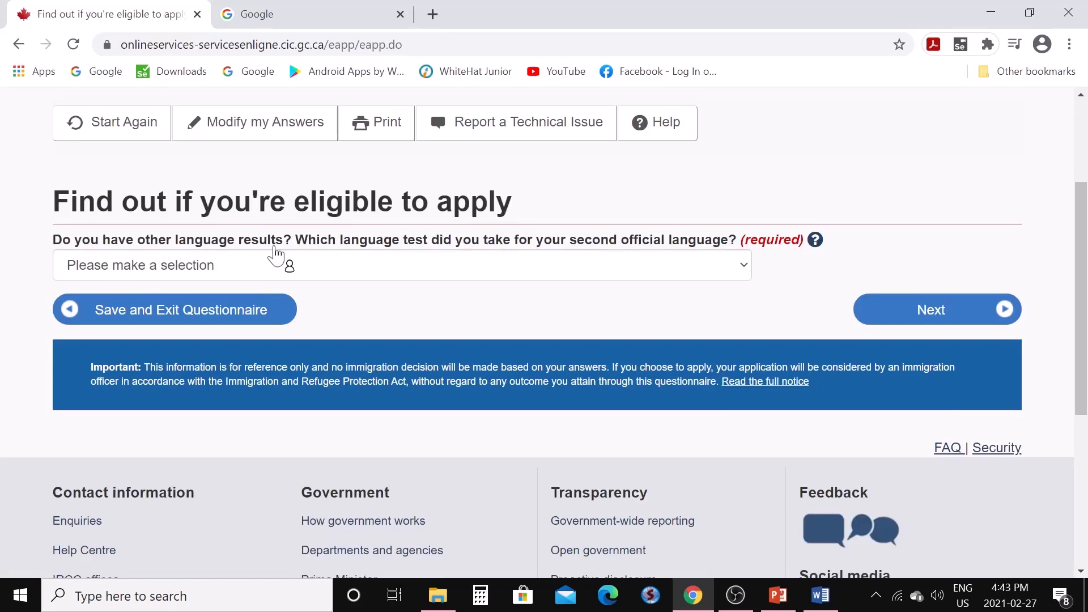
left_click(745, 277)
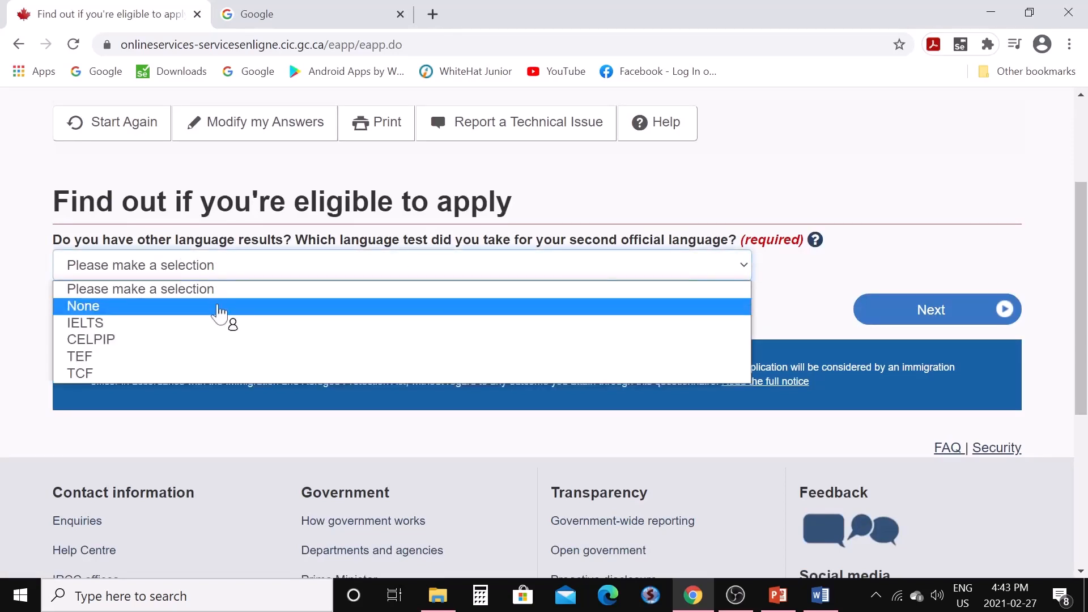
left_click(140, 307)
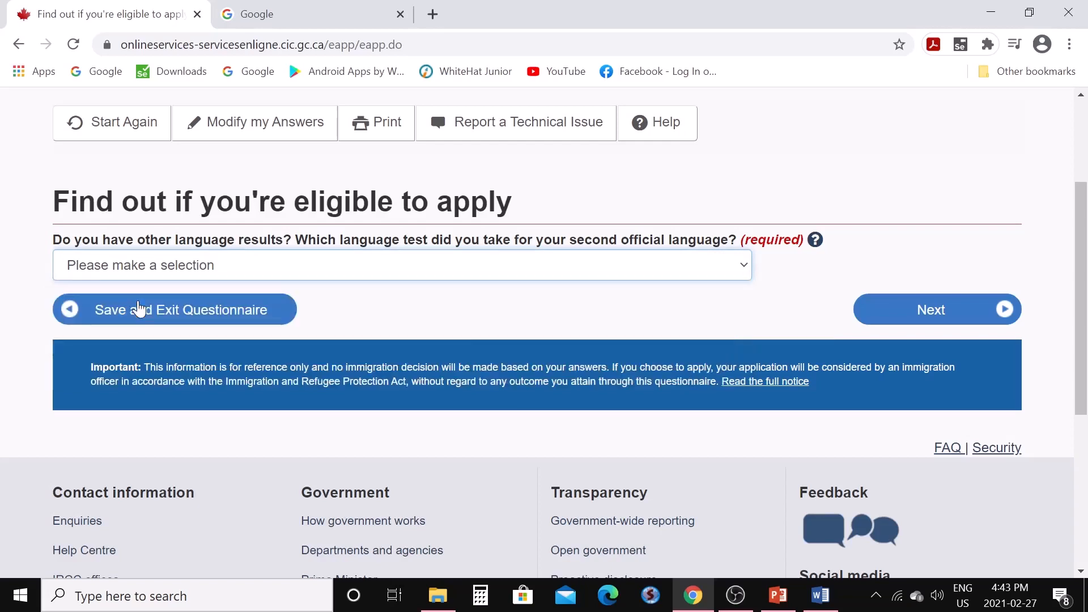
left_click(906, 318)
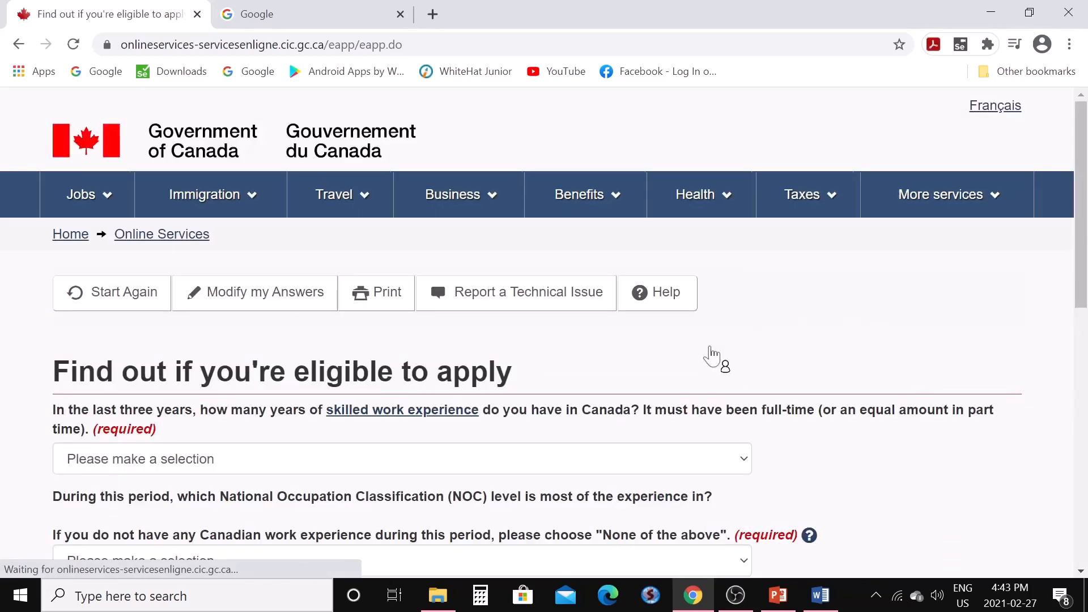
Answer None for Canadian skilled work experience and None of the above for NOC level
scroll(689, 383, "down", 3)
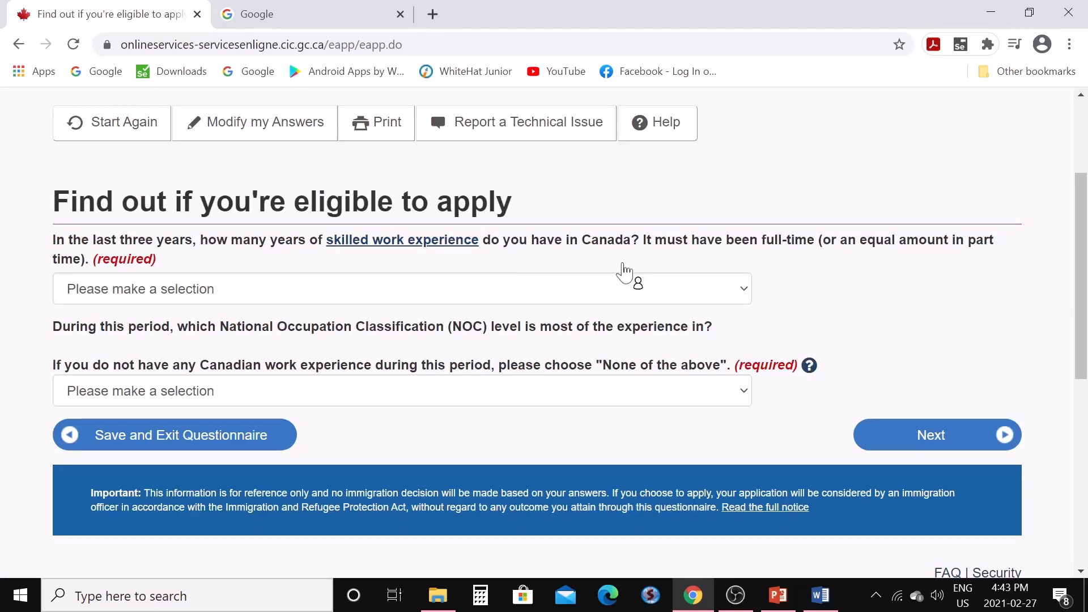
left_click(746, 289)
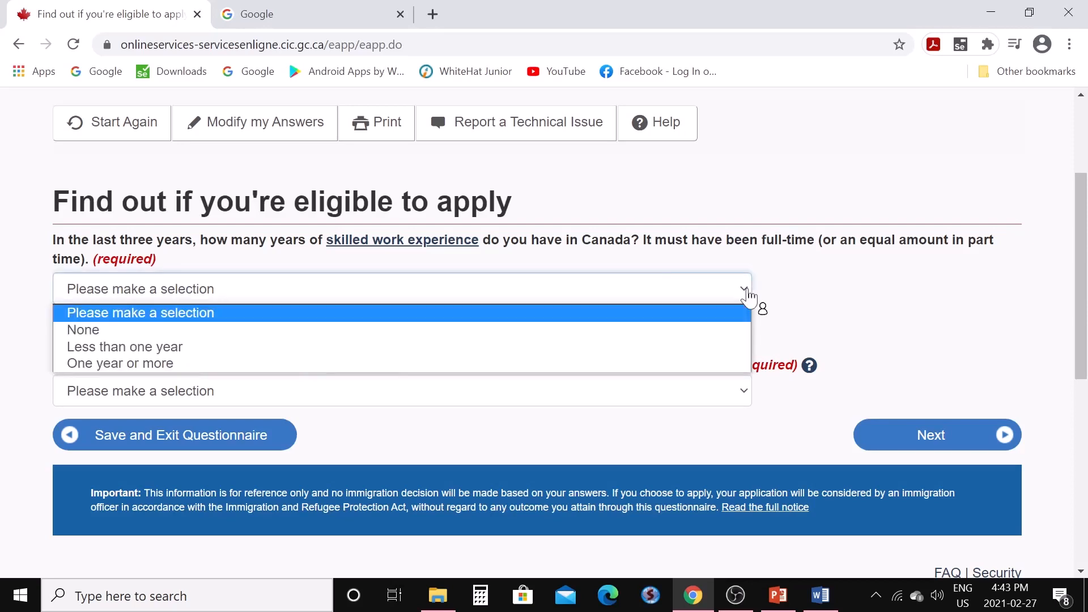
left_click(518, 330)
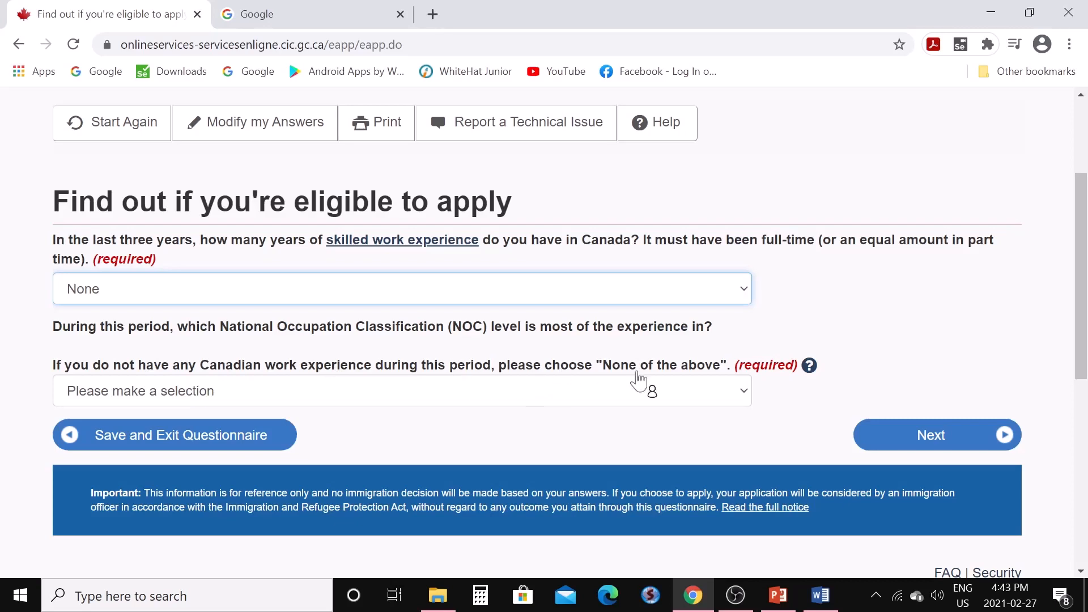
left_click(744, 398)
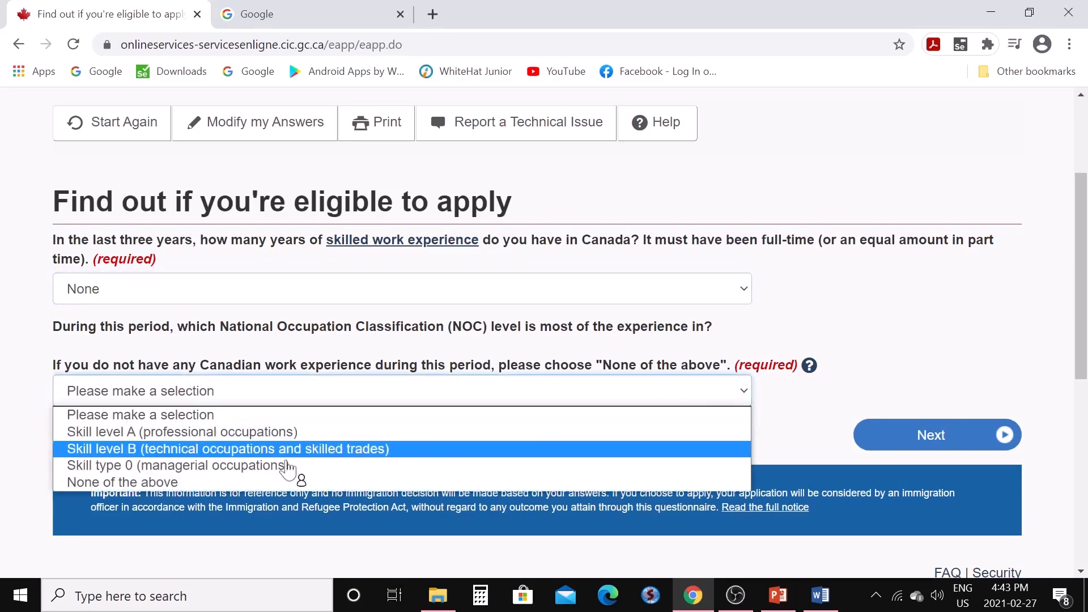
left_click(271, 482)
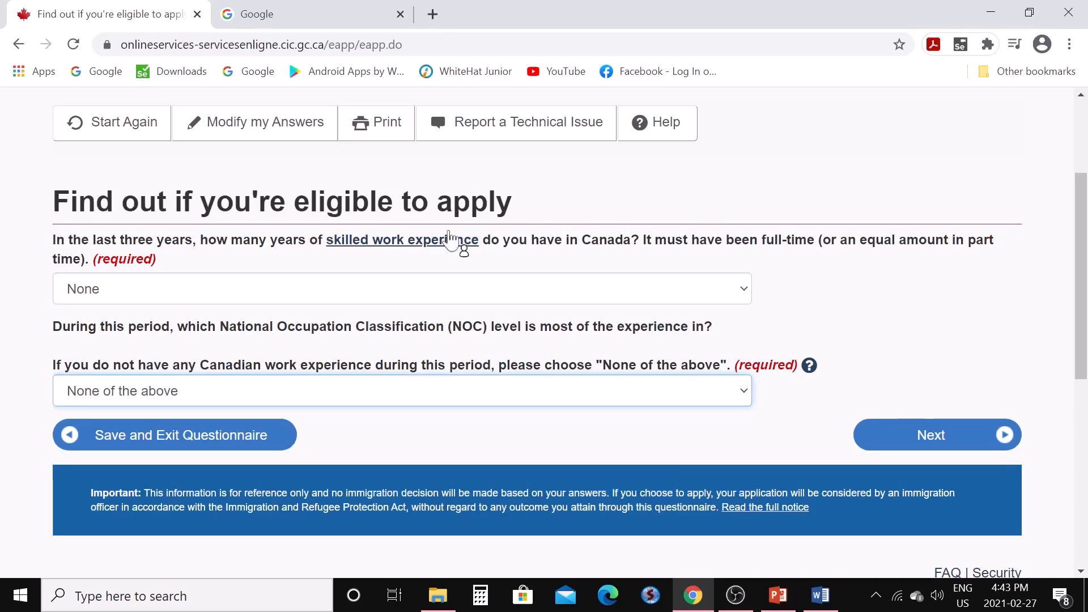
left_click(919, 439)
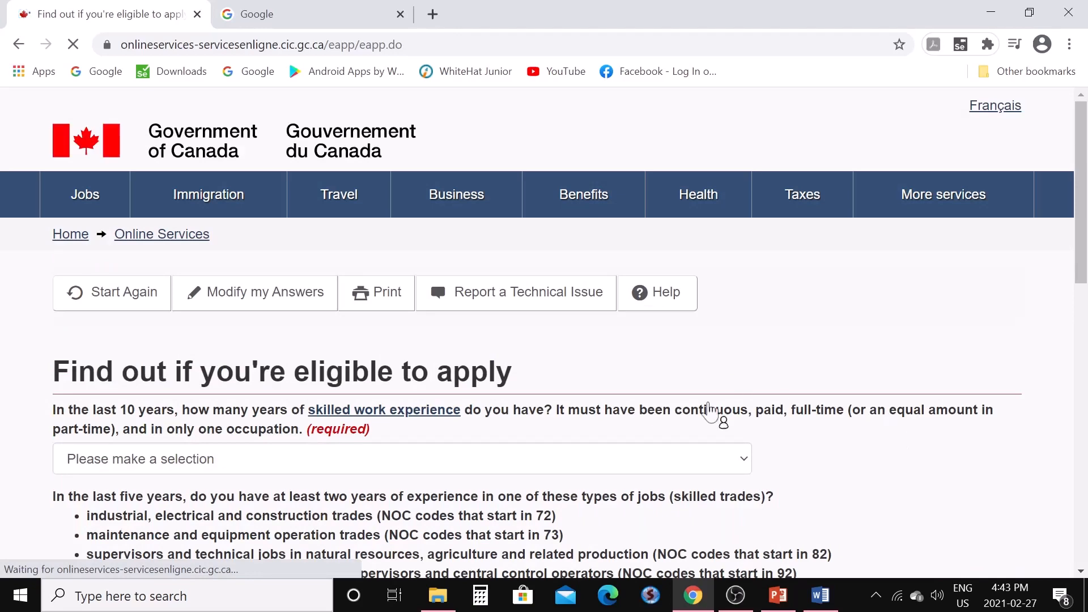
Answer Two to Three years of 10-year skilled experience and None for skilled trades
scroll(710, 411, "down", 3)
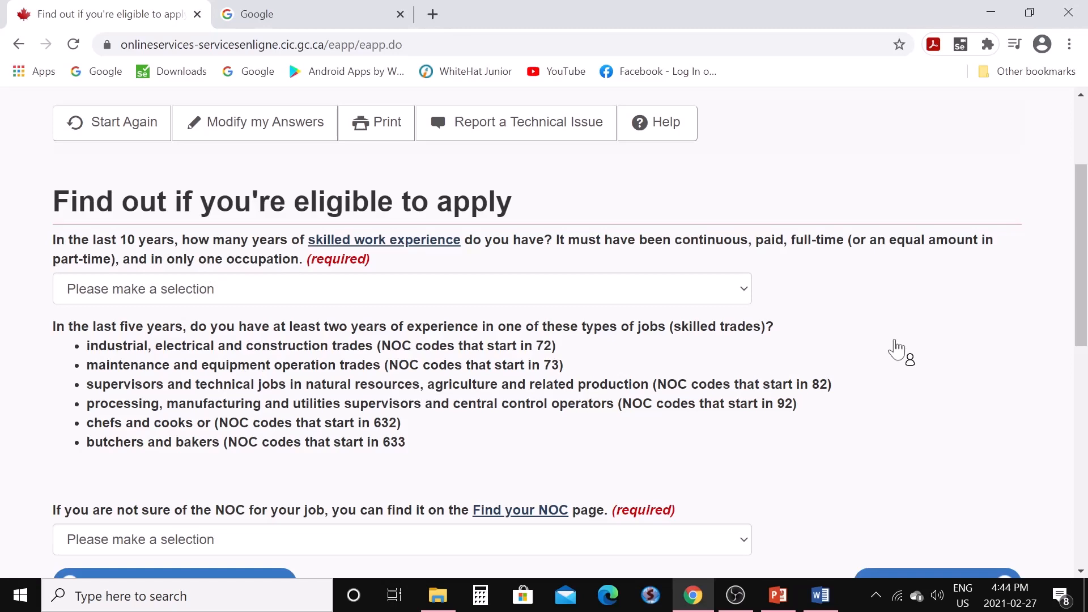
left_click(744, 296)
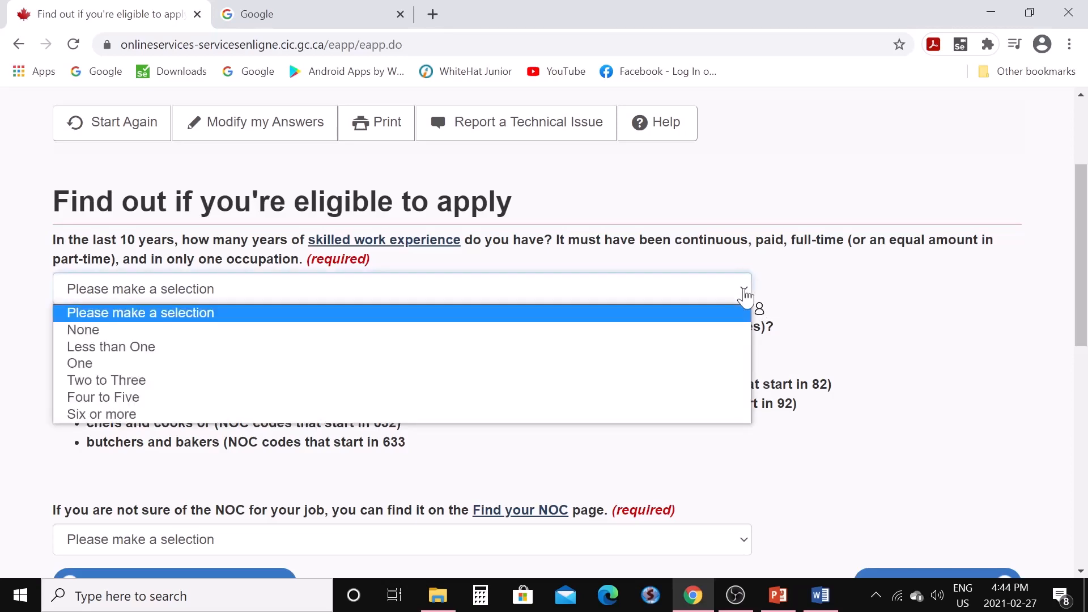
left_click(274, 381)
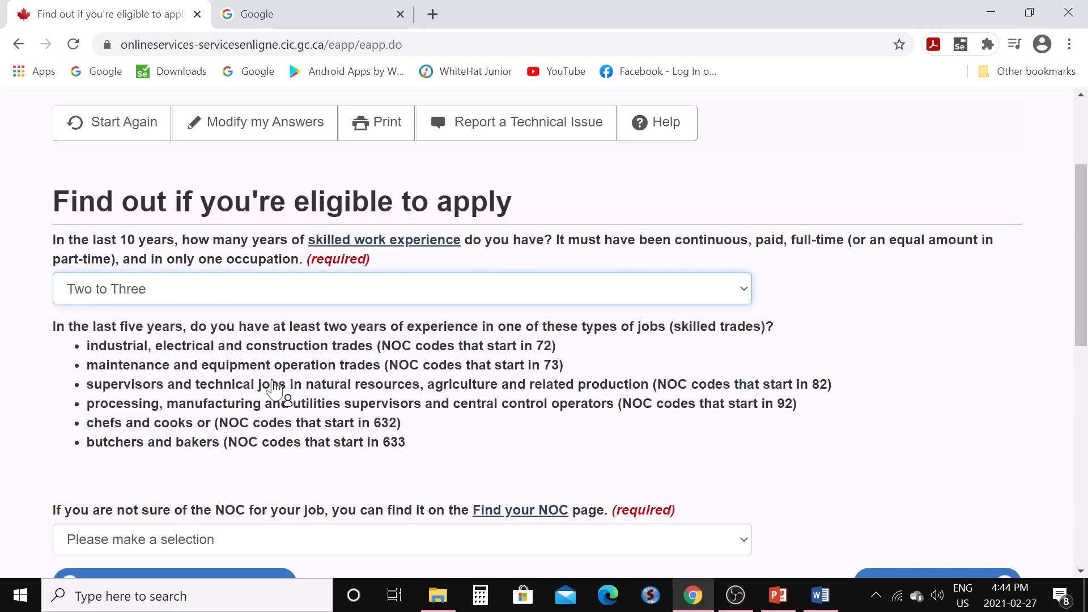
scroll(270, 391, "down", 3)
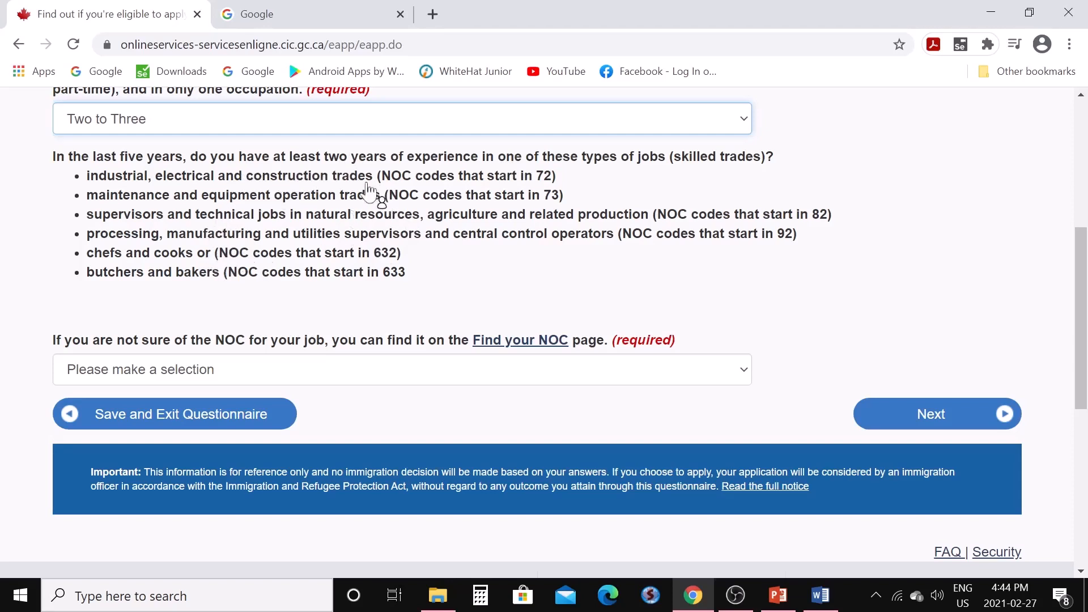
left_click(747, 375)
left_click(323, 410)
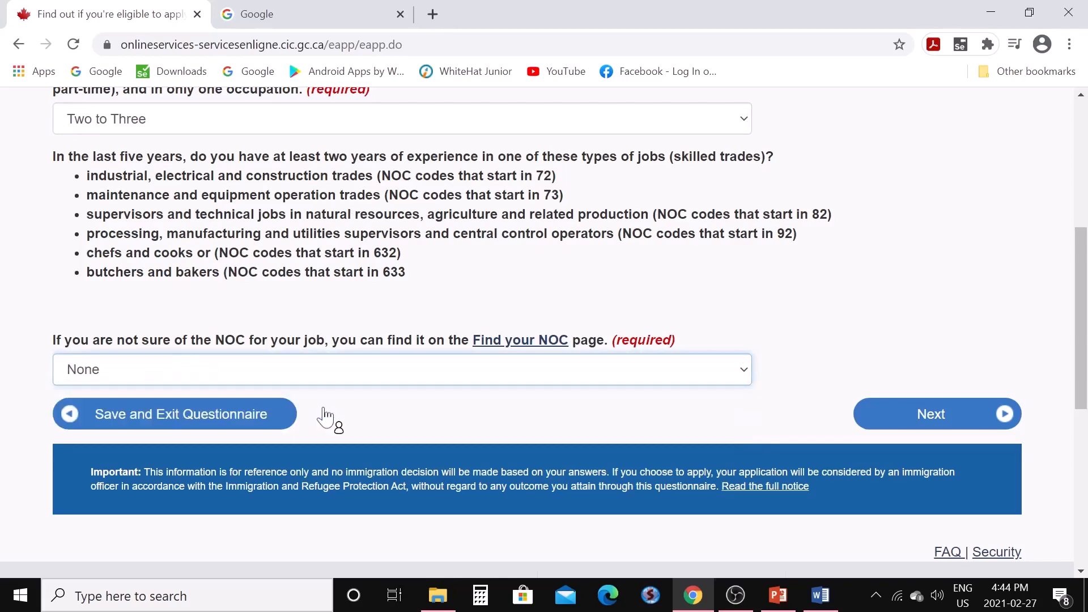
left_click(892, 431)
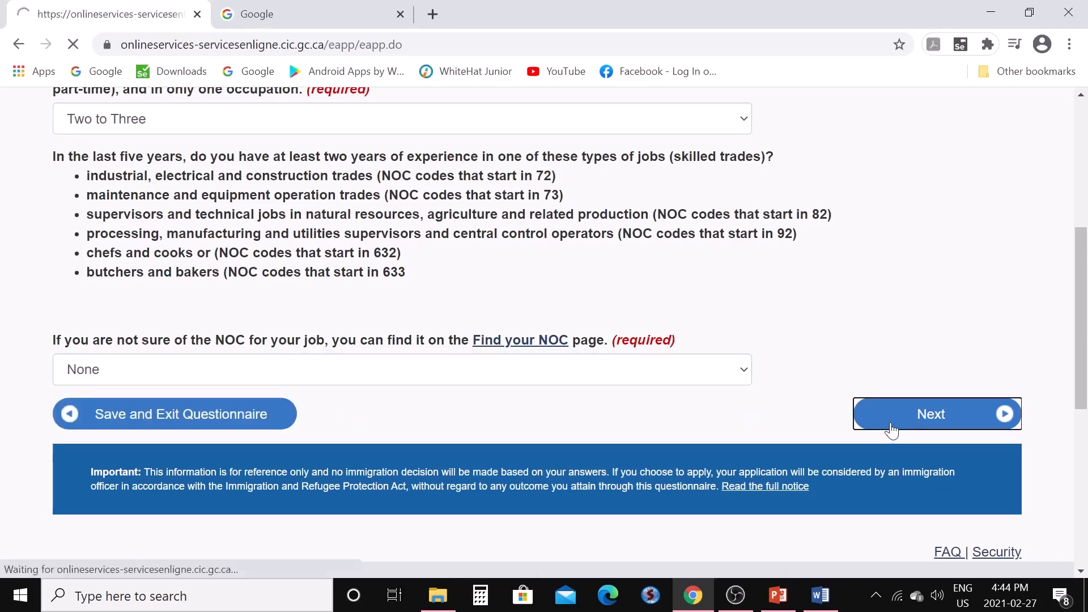
Select settlement funds of 19,836 - 24,082 and 2 family members, then continue
scroll(477, 398, "down", 3)
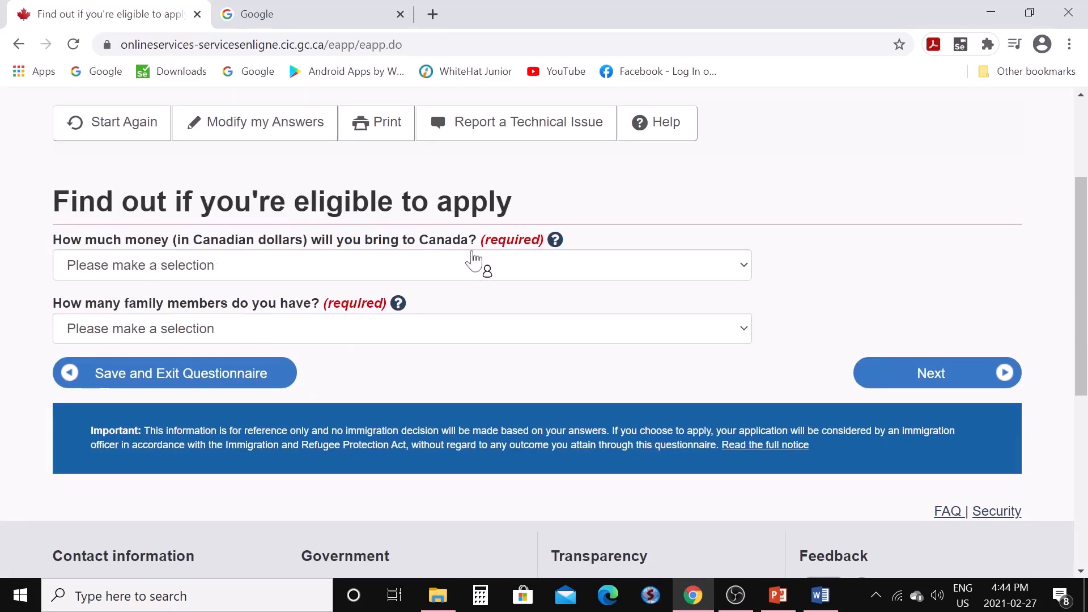
left_click(746, 271)
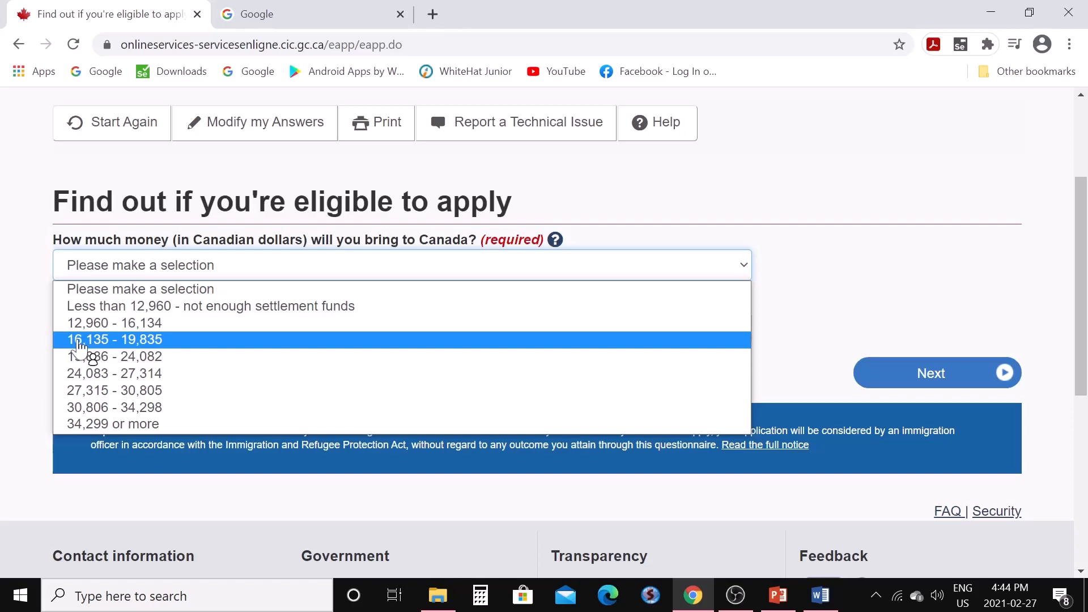
left_click(166, 358)
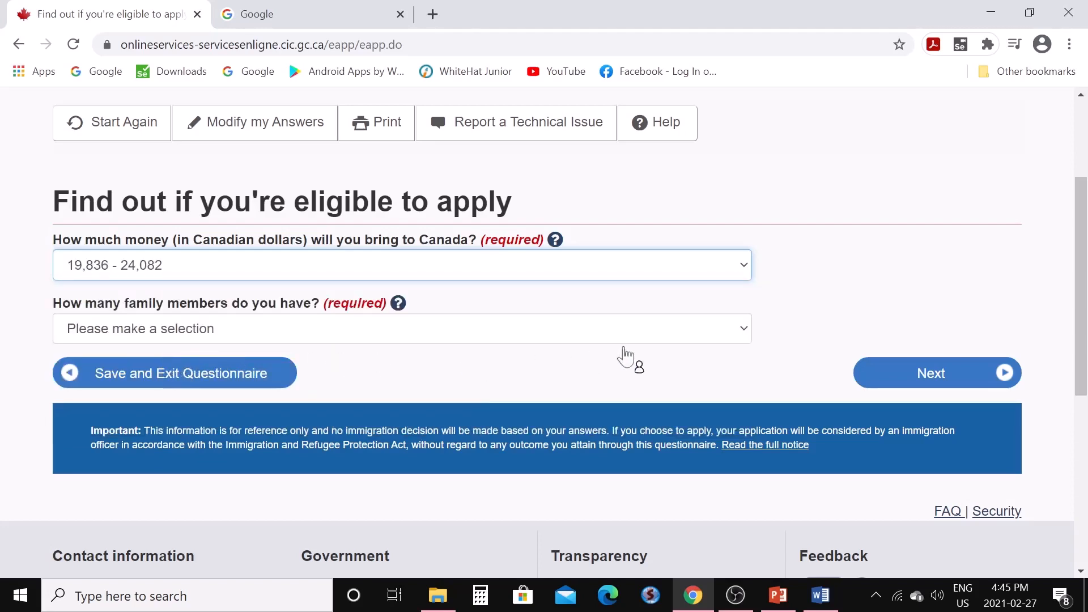
left_click(744, 333)
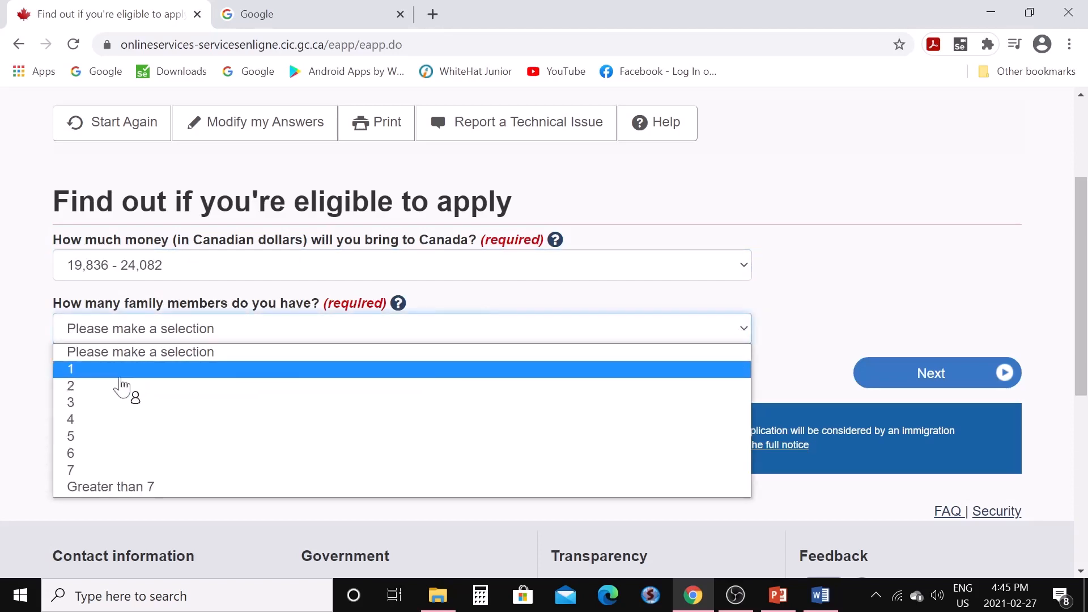
left_click(97, 387)
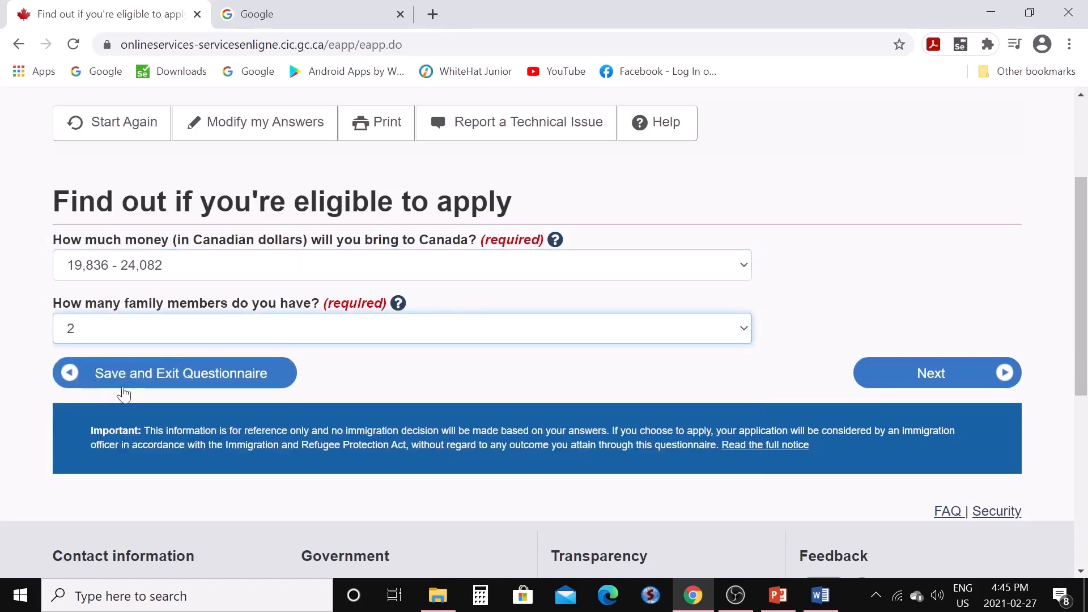
left_click(912, 384)
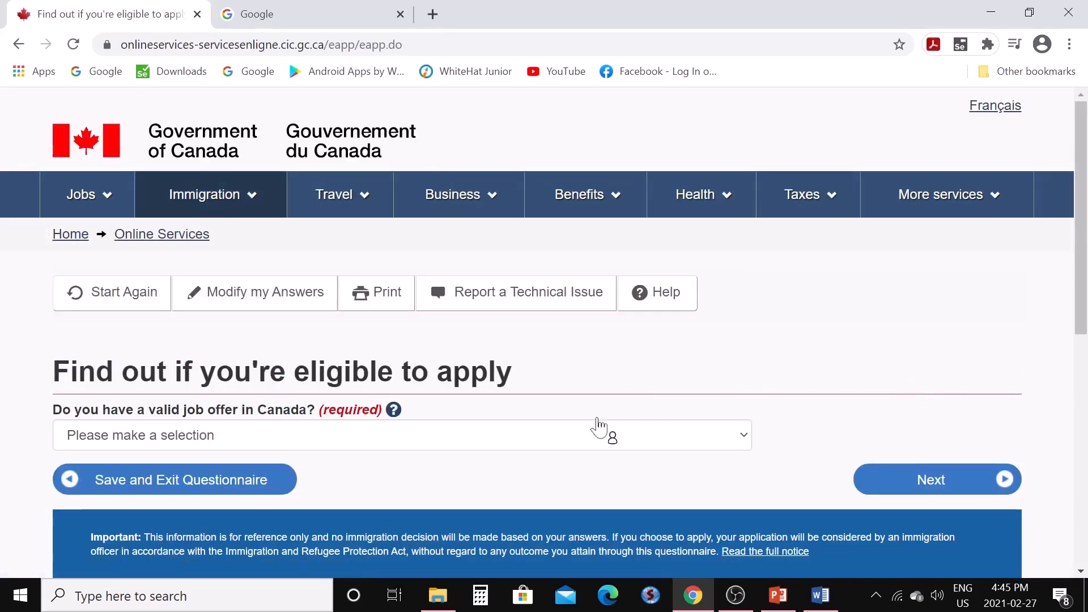
Answer No to having a valid Canadian job offer and continue
scroll(599, 422, "down", 3)
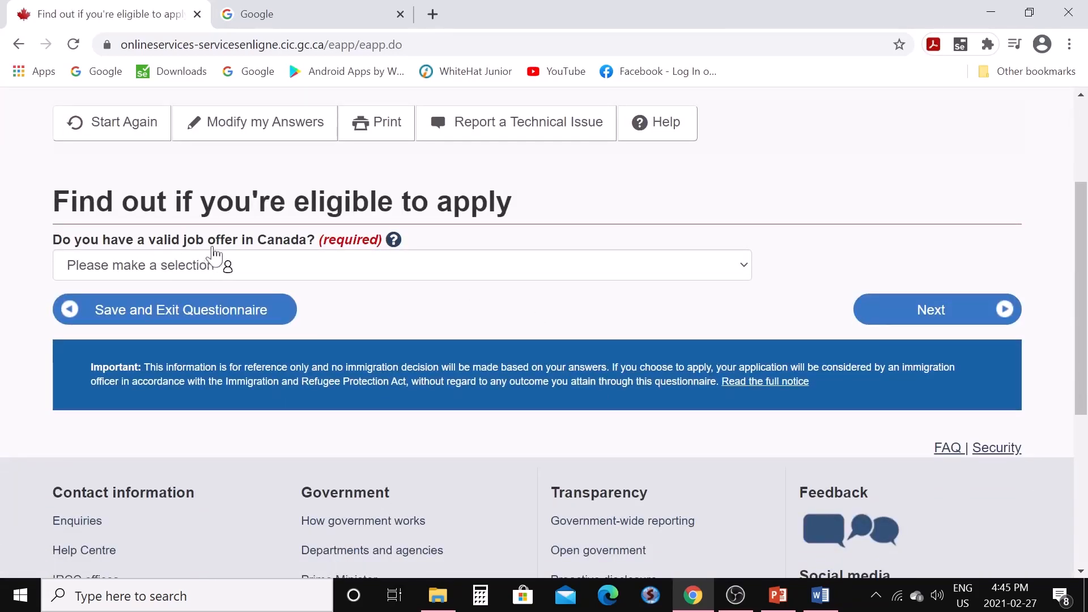
left_click(748, 272)
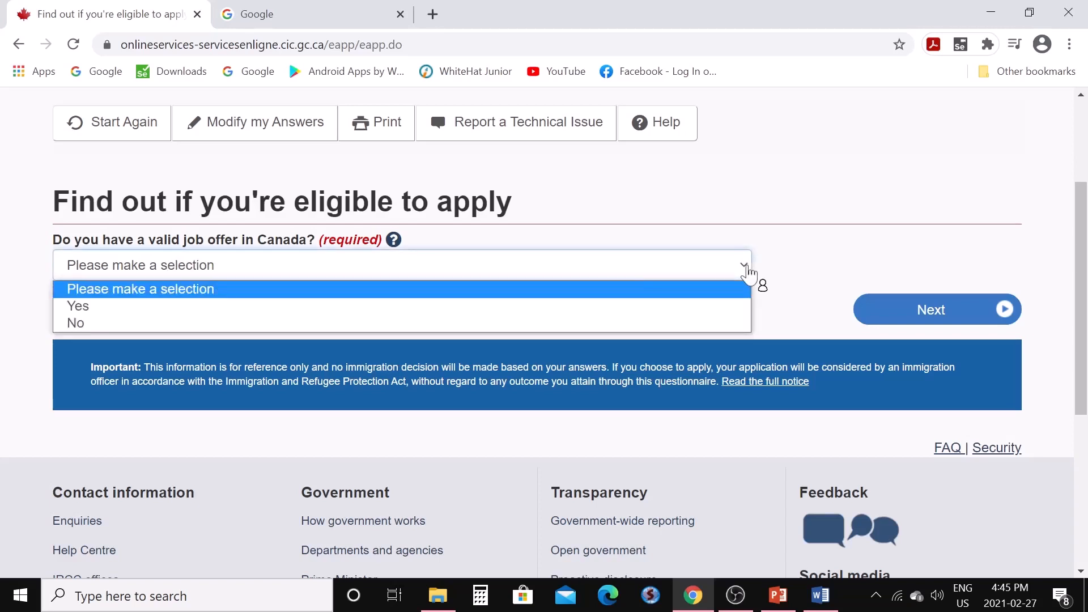
left_click(219, 331)
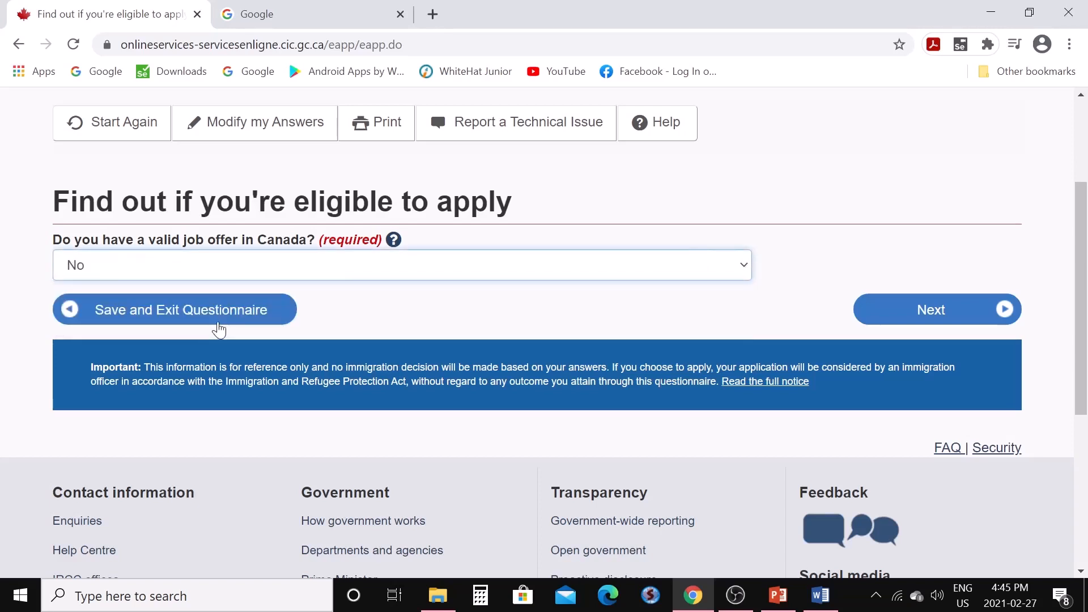
left_click(889, 314)
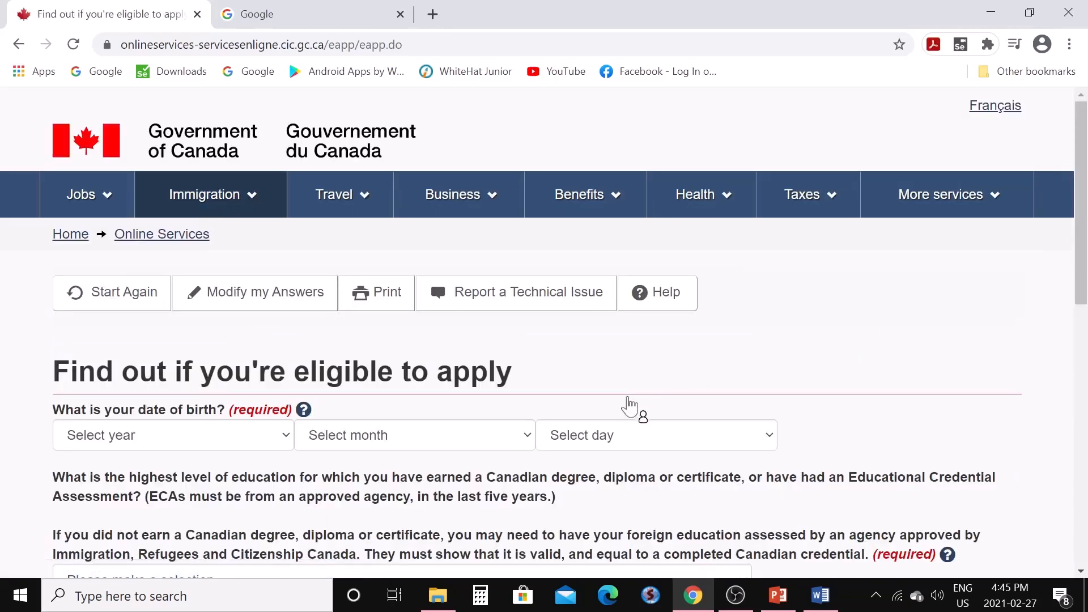
scroll(629, 406, "down", 3)
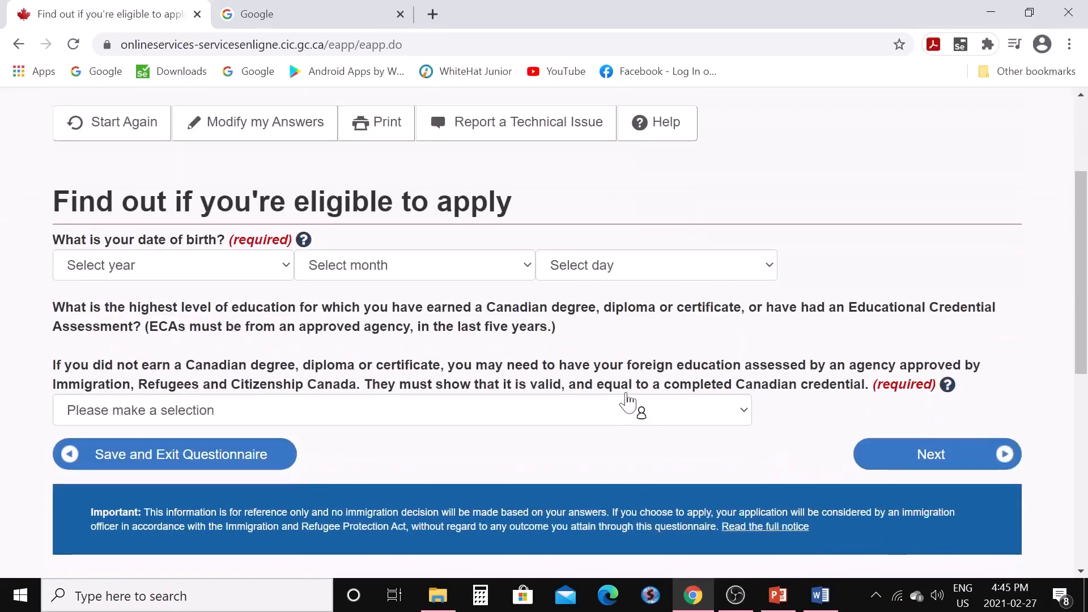
left_click(286, 267)
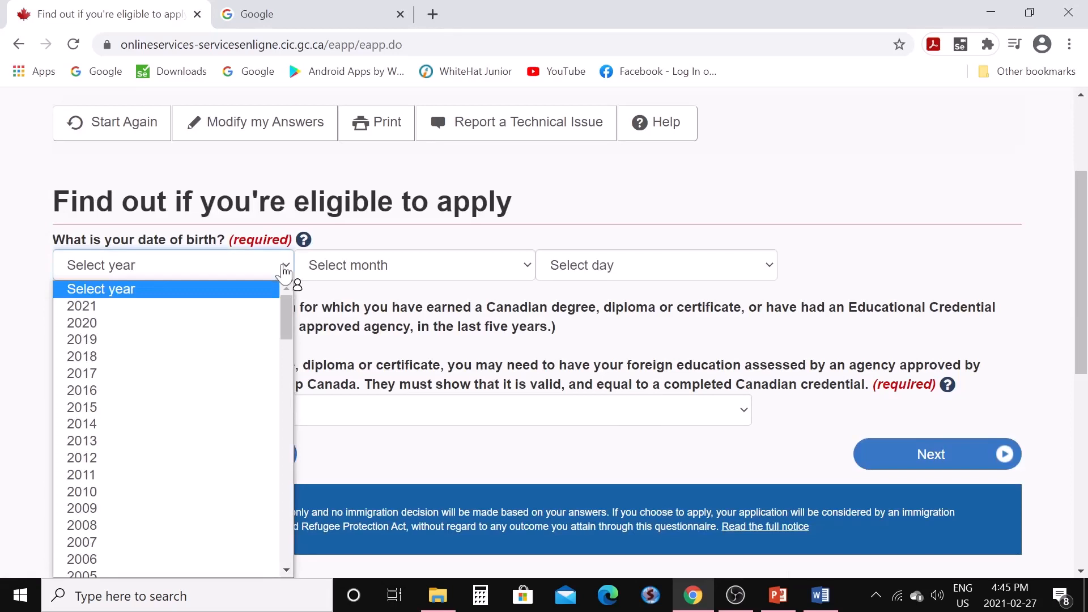
left_click_drag(290, 332, 287, 374)
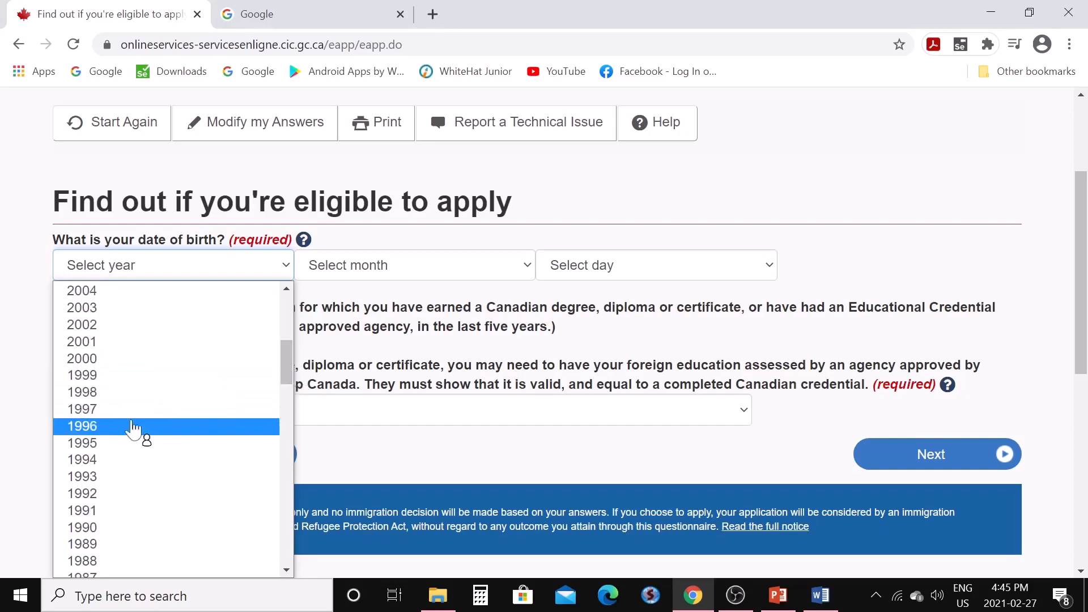
left_click(116, 443)
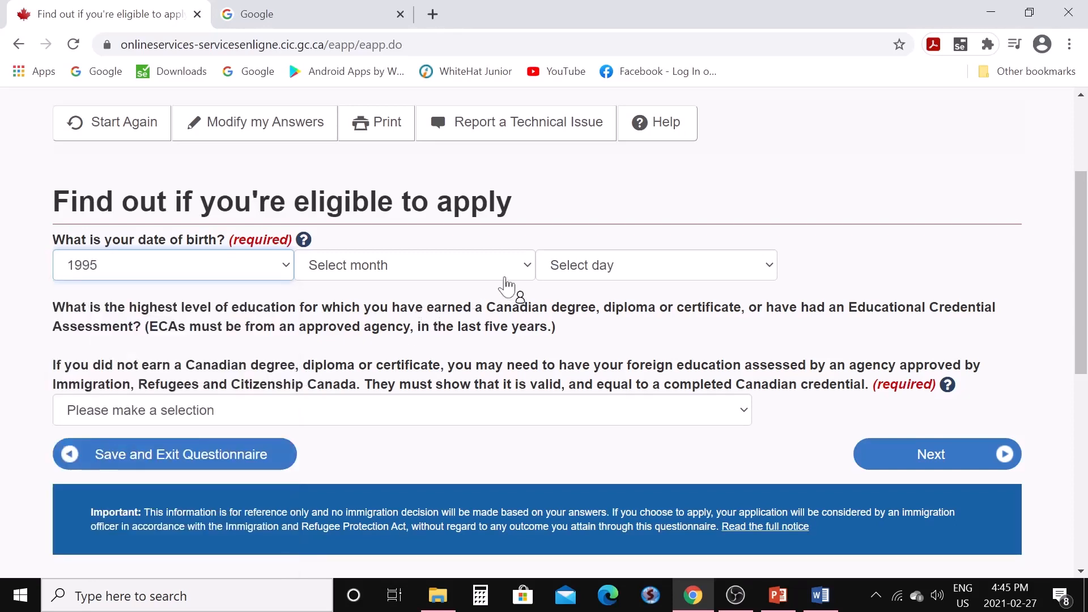
left_click(528, 269)
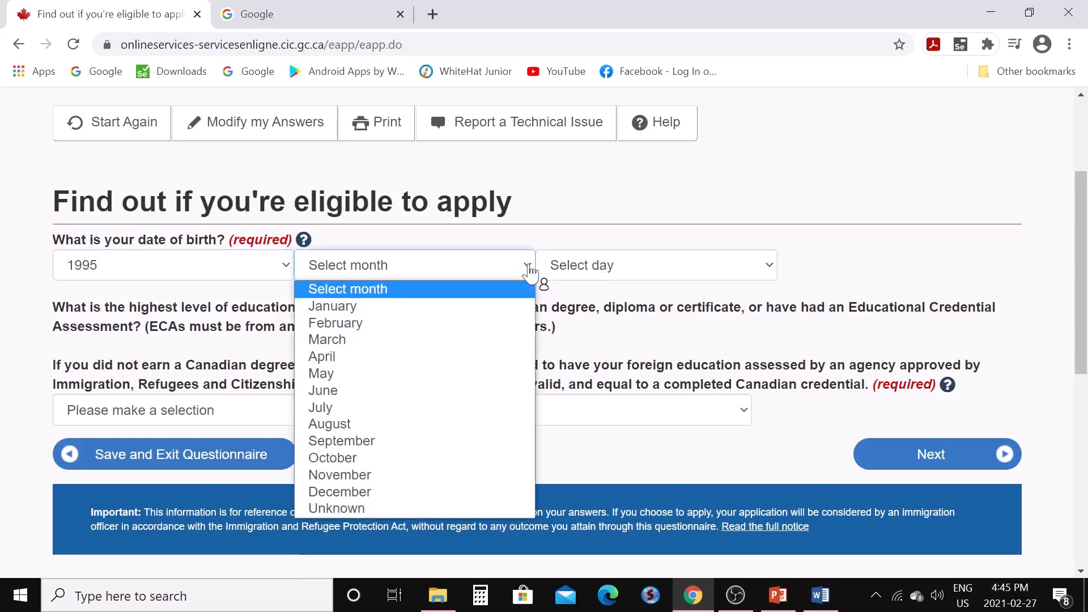
left_click(375, 339)
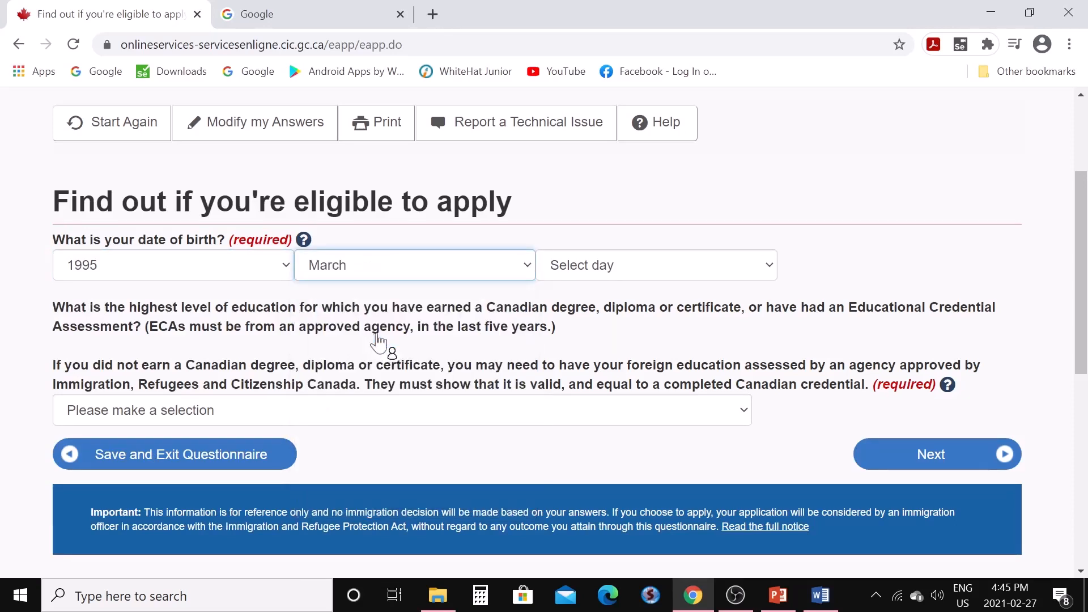
left_click(774, 271)
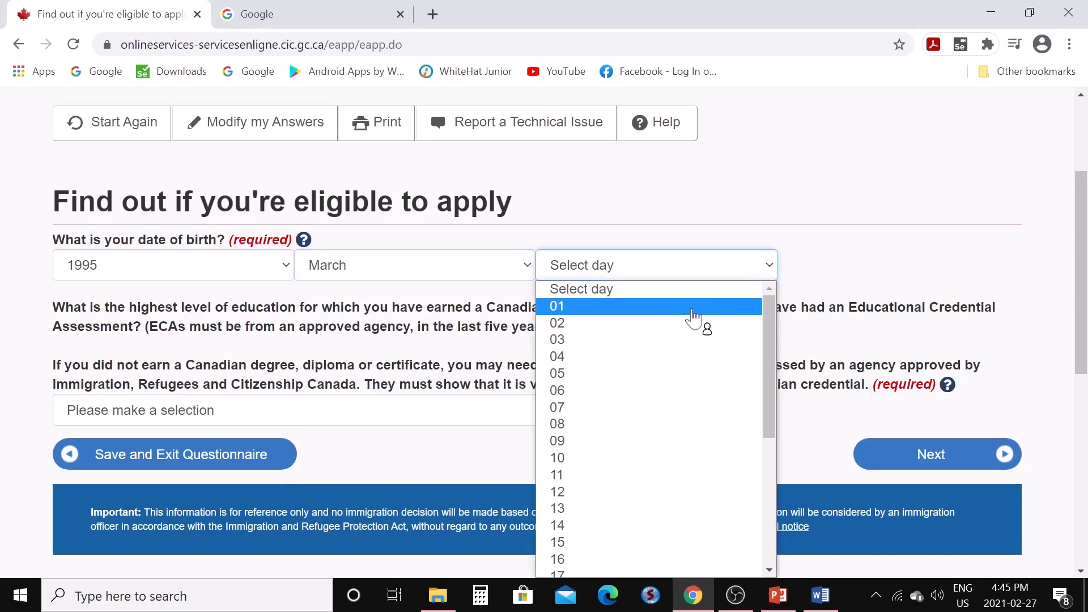
left_click(694, 319)
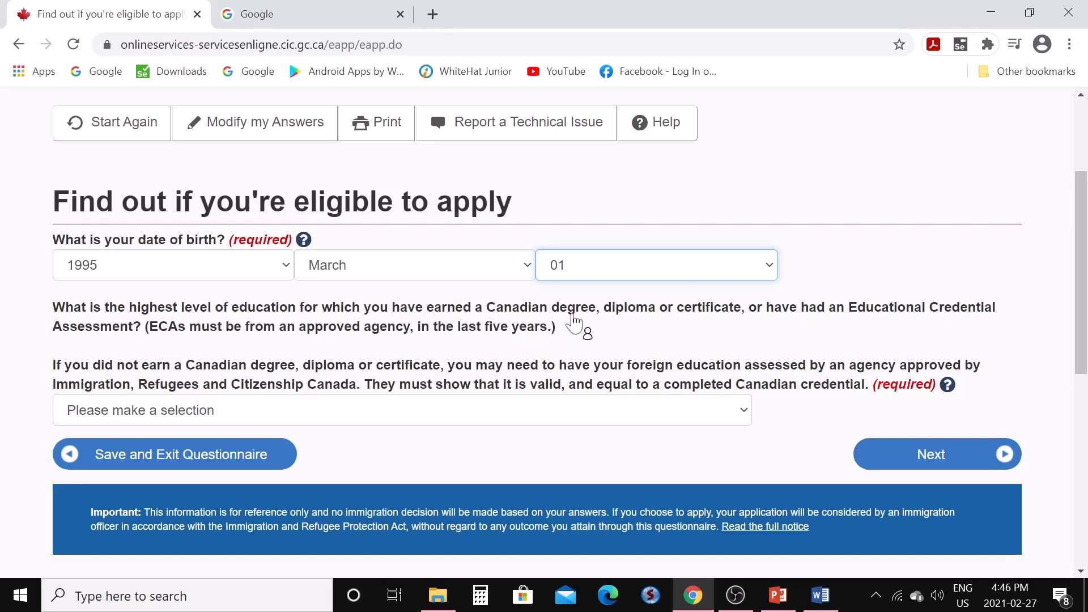
Choose Bachelor's degree as the highest education level and continue
left_click(744, 416)
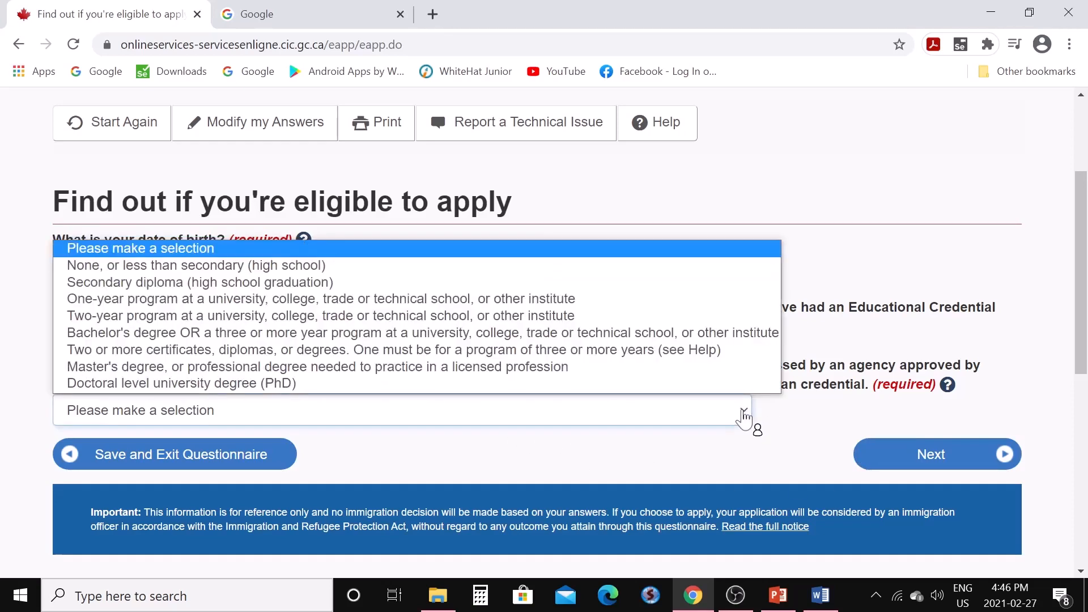
left_click(463, 336)
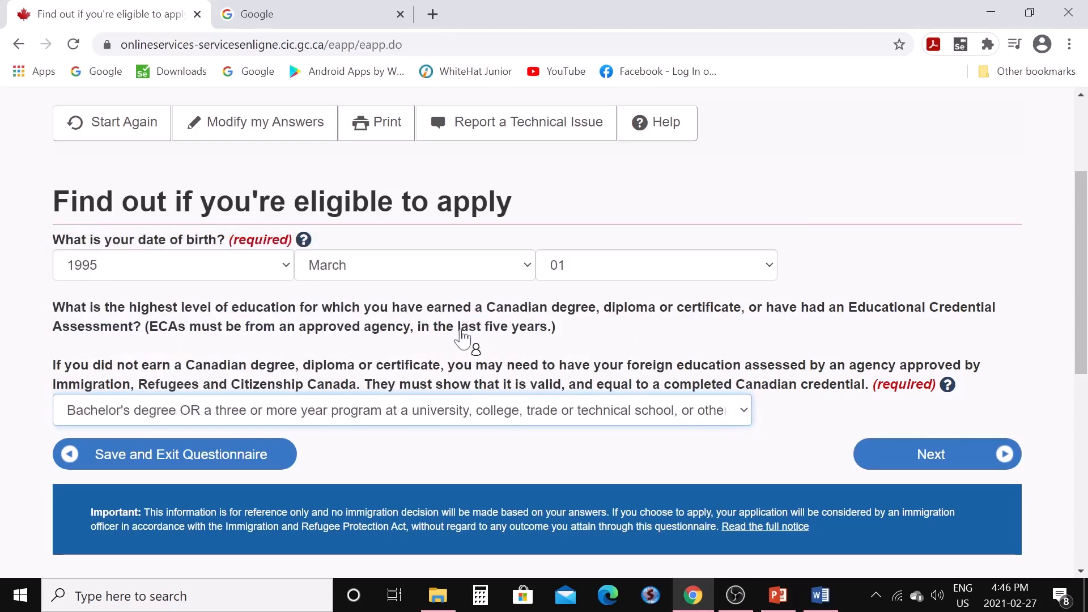
left_click(908, 469)
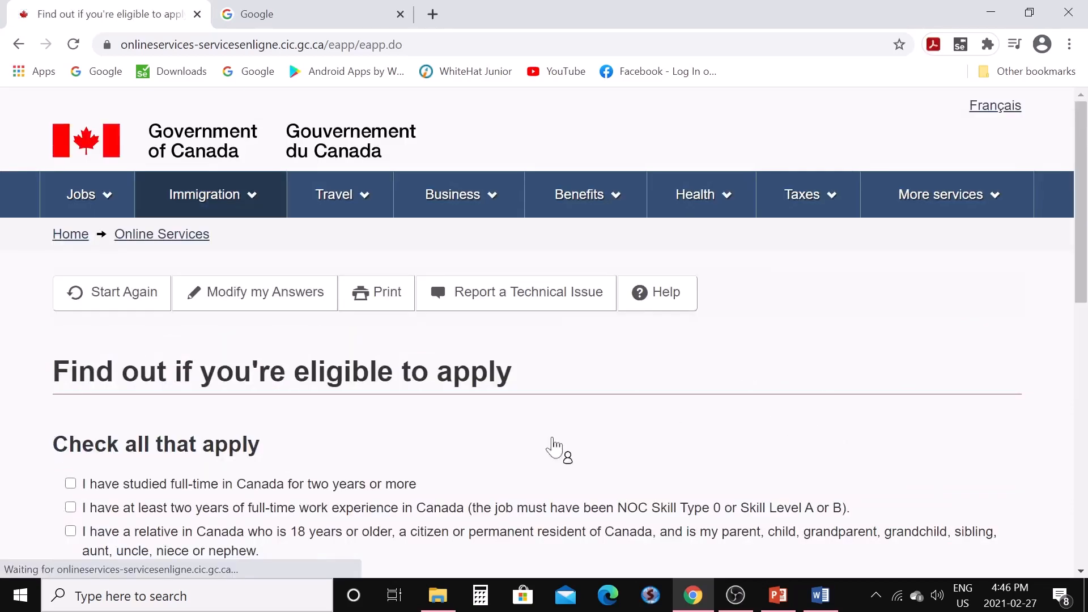
Submit None of the above for the ties-to-Canada question
scroll(536, 436, "down", 4)
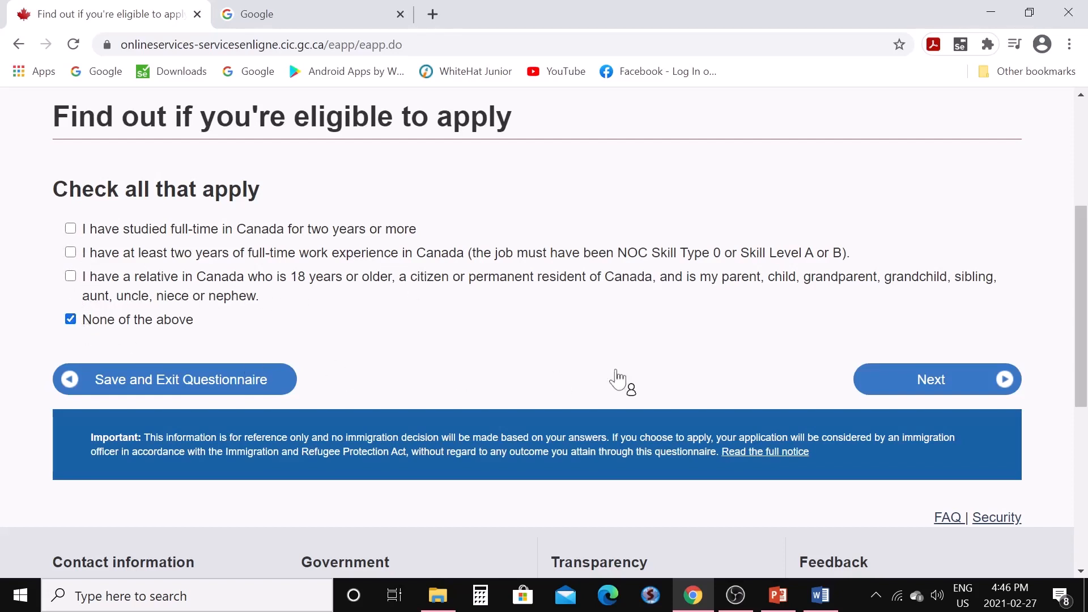
left_click(900, 398)
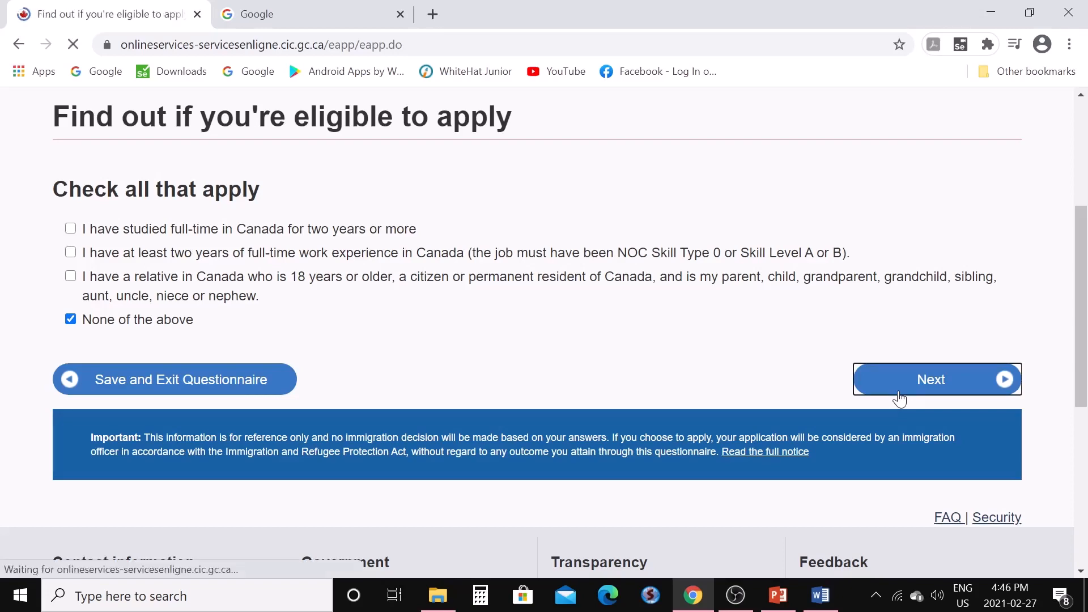
scroll(110, 279, "down", 3)
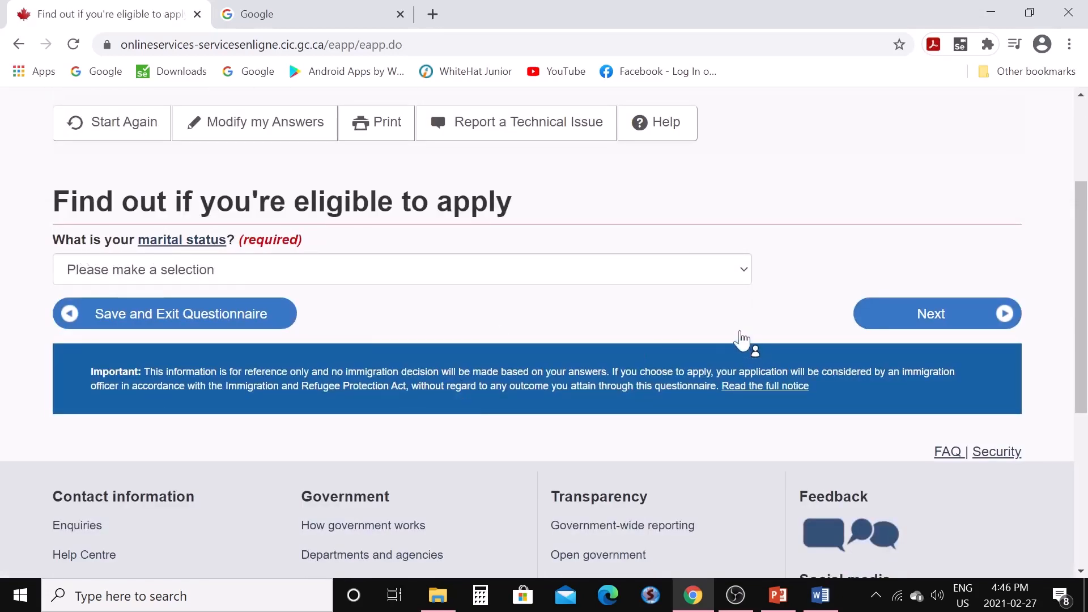
Set marital status to Married and continue
left_click(742, 272)
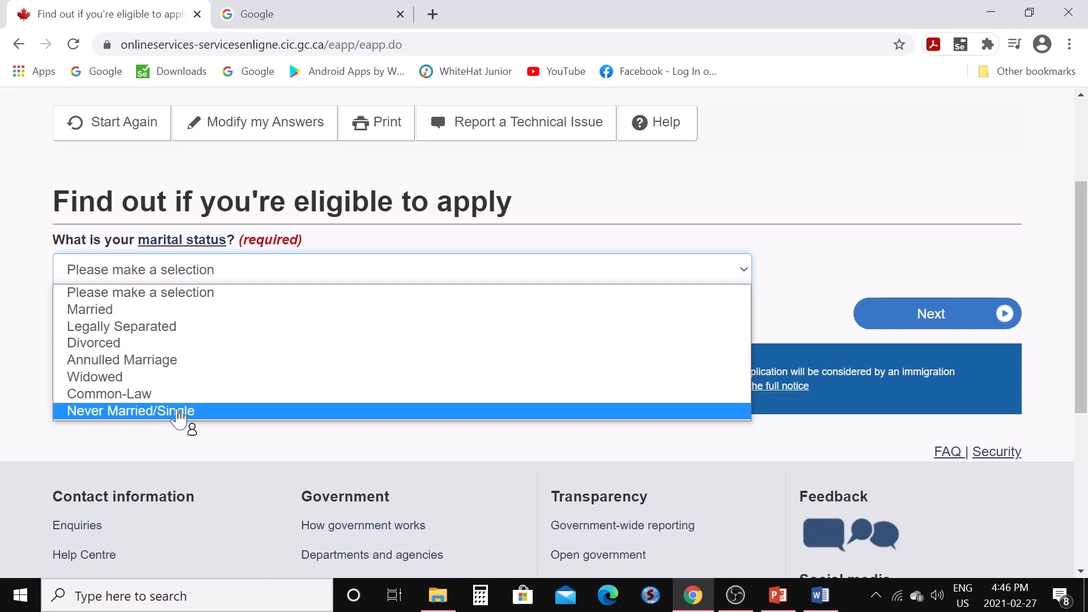
left_click(146, 317)
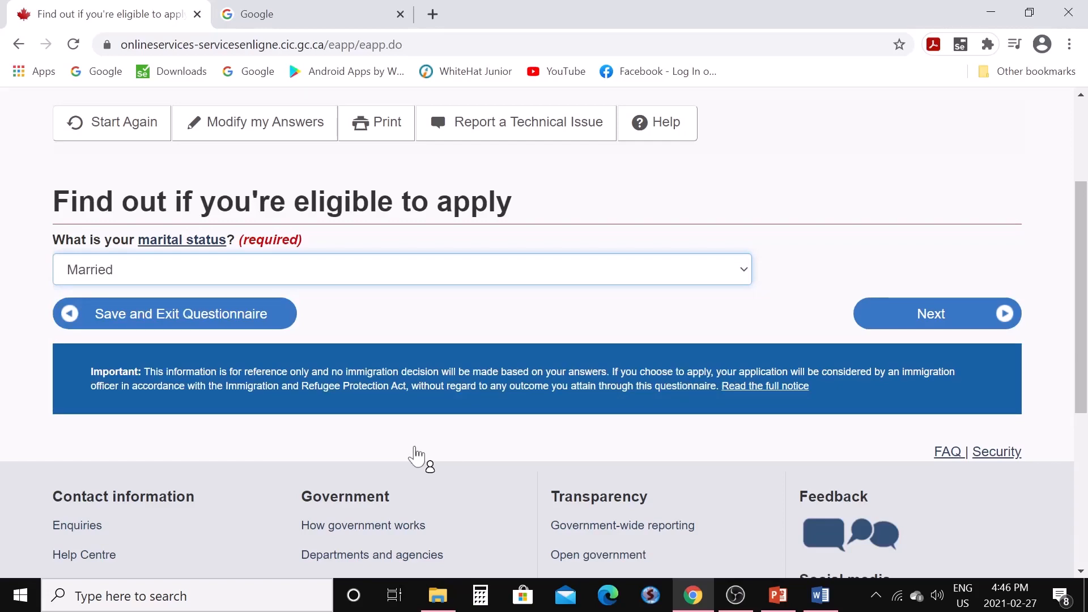
left_click(919, 332)
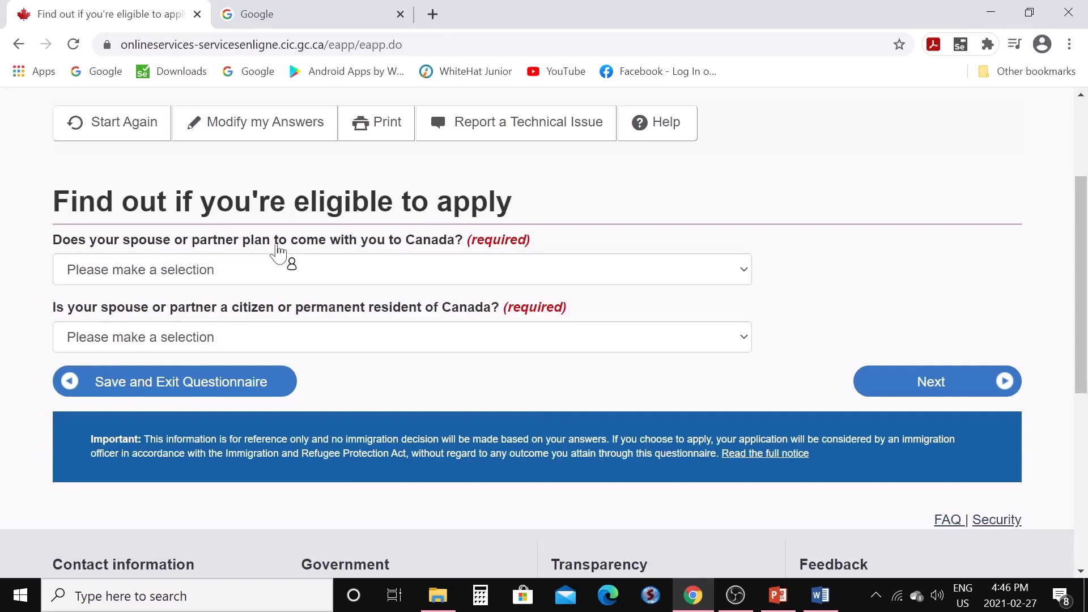
Answer Yes to the spouse coming along and No to citizen or permanent resident
left_click(743, 274)
left_click(210, 311)
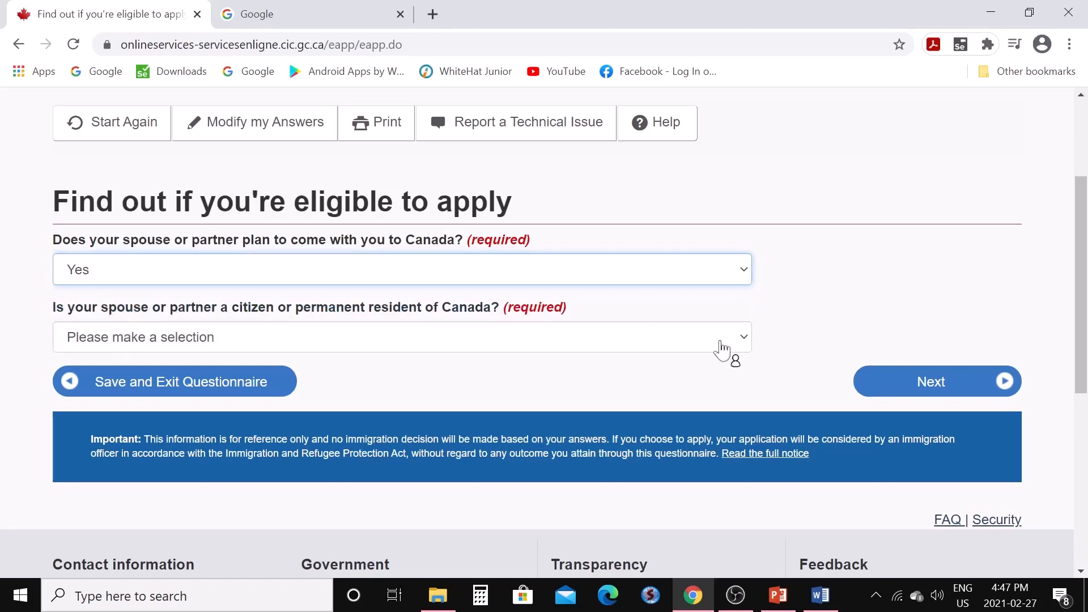
left_click(745, 344)
left_click(303, 398)
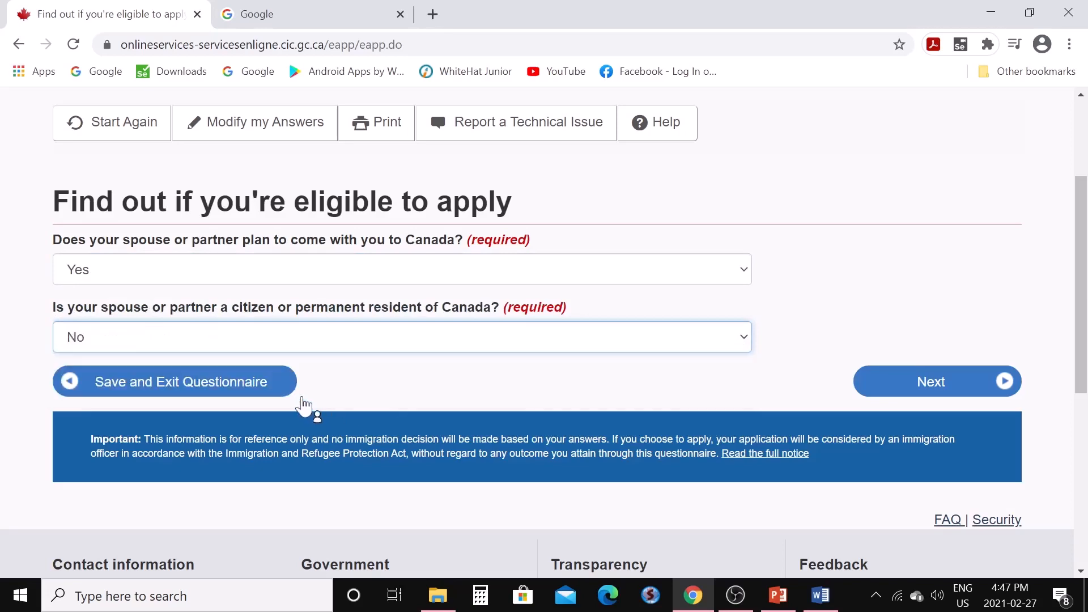
left_click(890, 385)
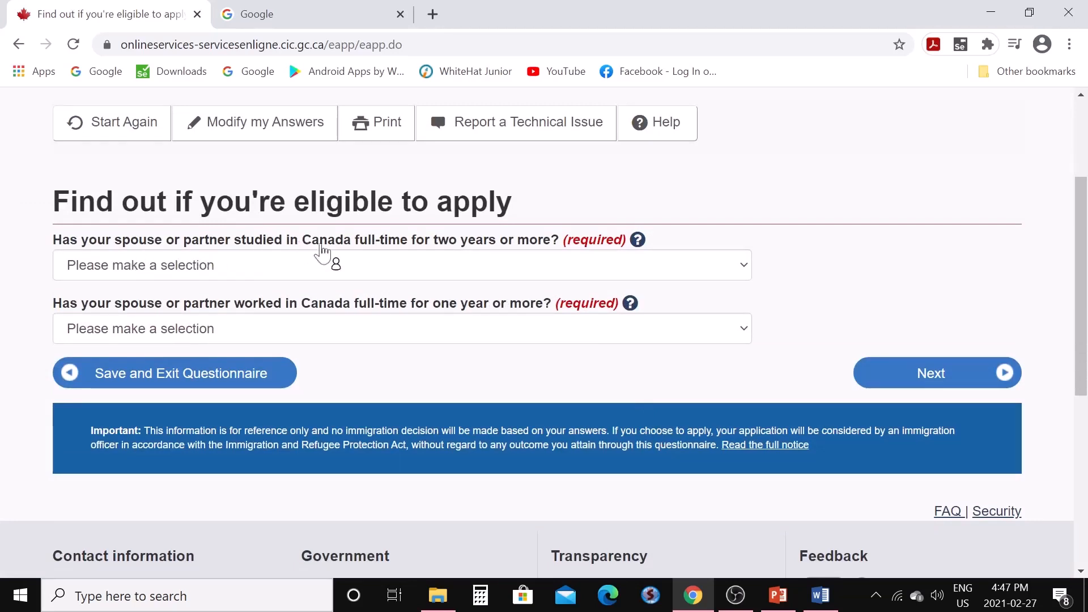
Answer No to both the spouse's Canadian study and full-time Canadian work questions
left_click(744, 265)
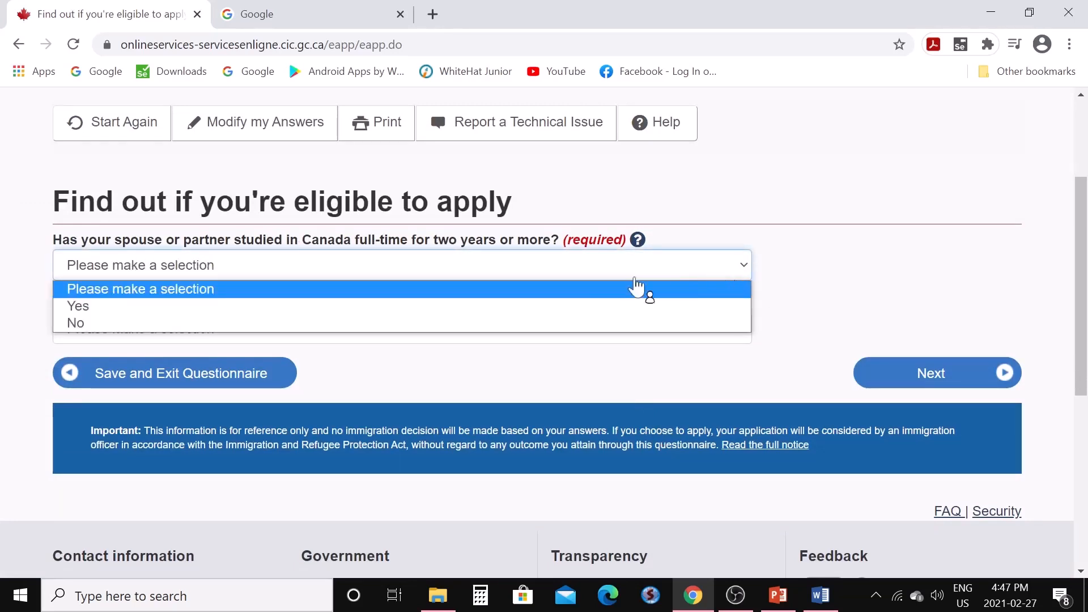
left_click(584, 324)
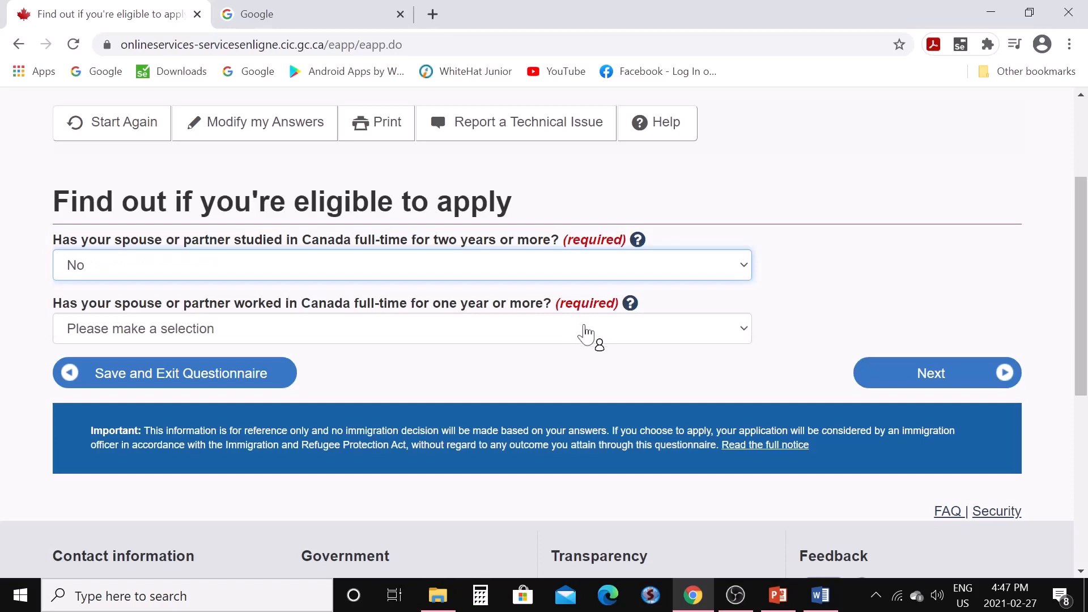
left_click(743, 329)
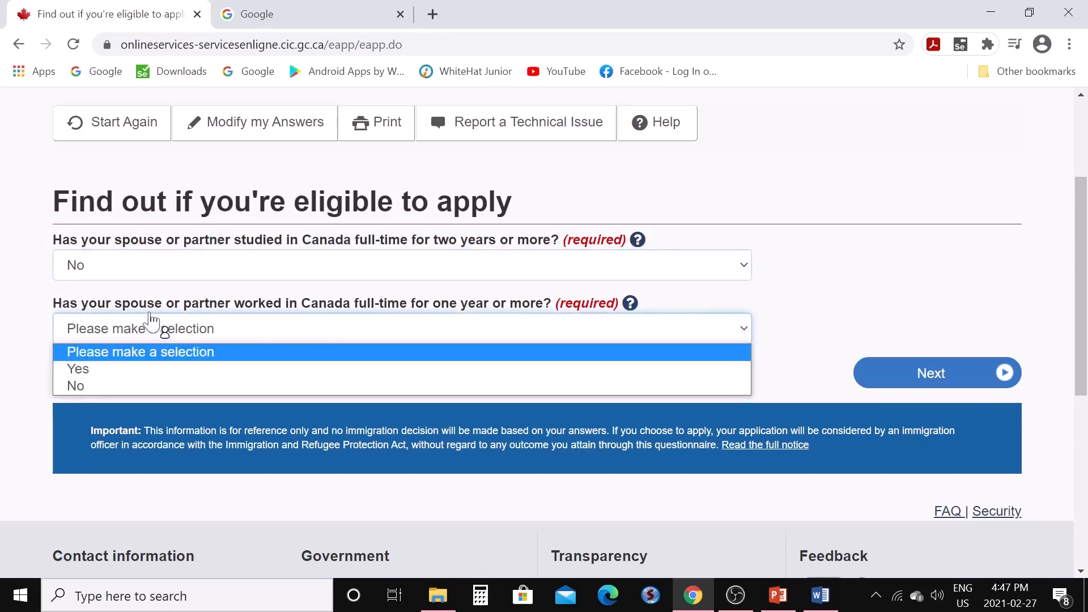
left_click(650, 387)
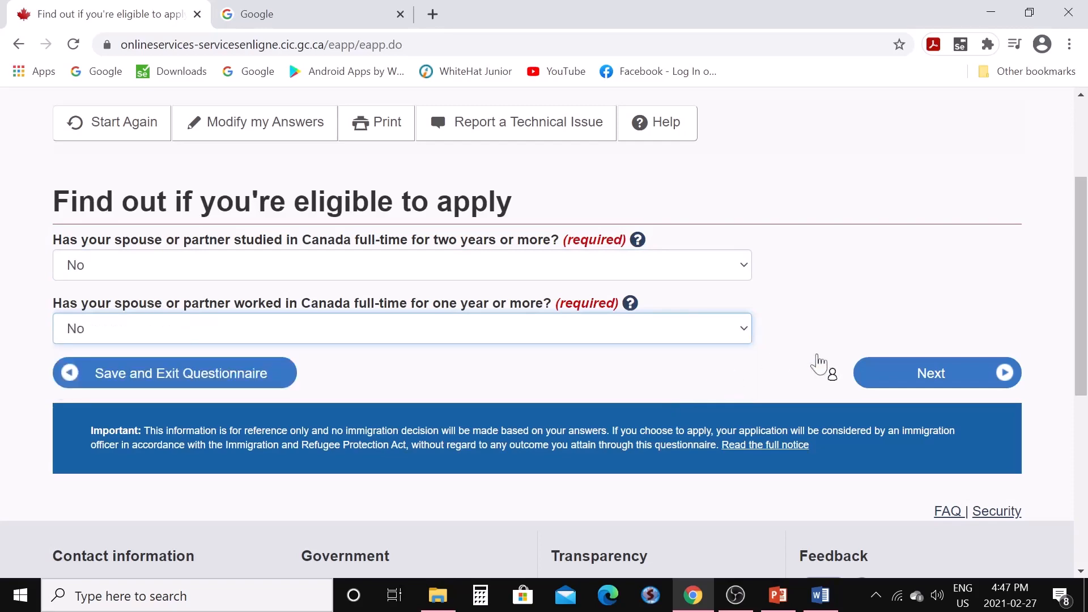
left_click(905, 377)
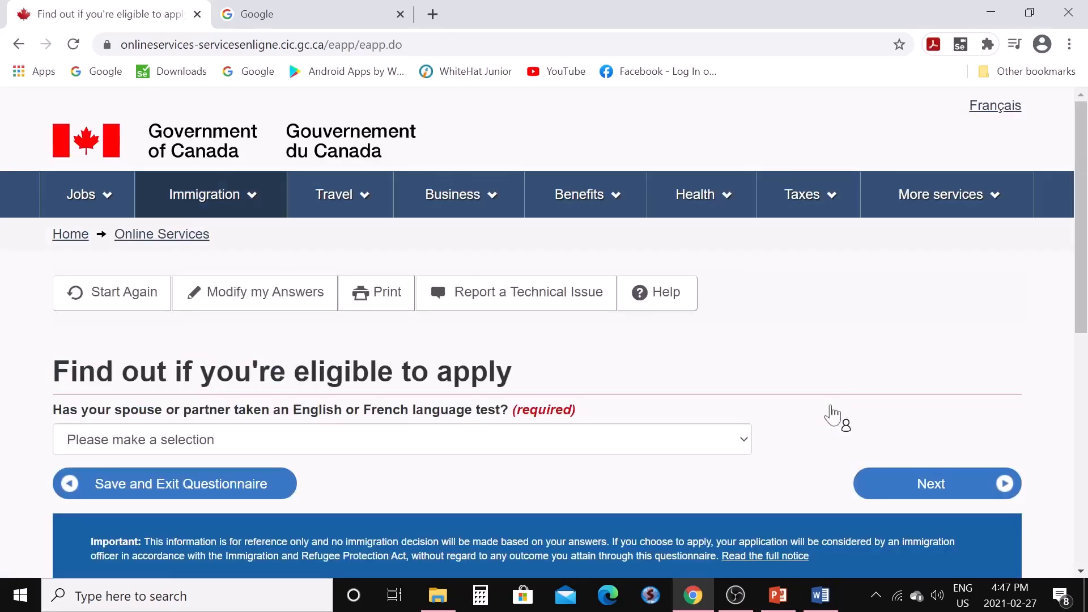
Choose IELTS as the spouse's language test and continue
scroll(684, 363, "down", 3)
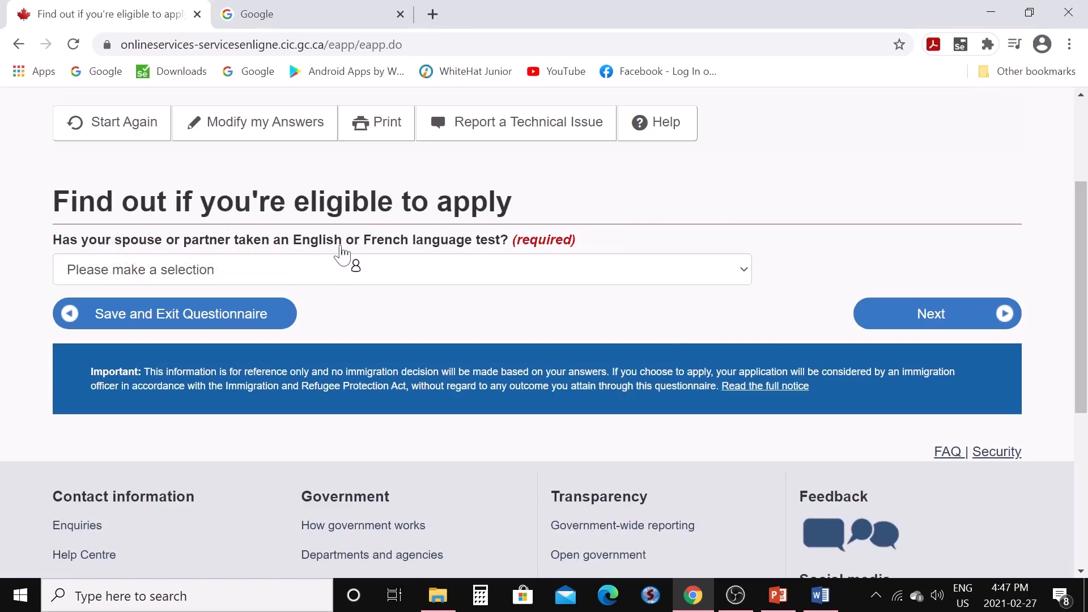
left_click(745, 275)
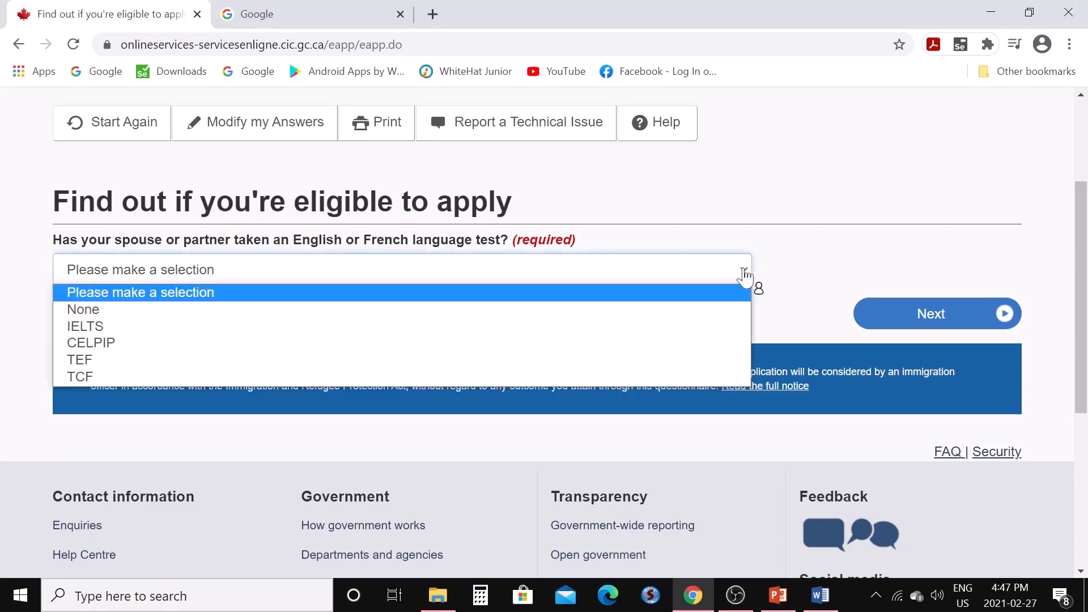
left_click(110, 327)
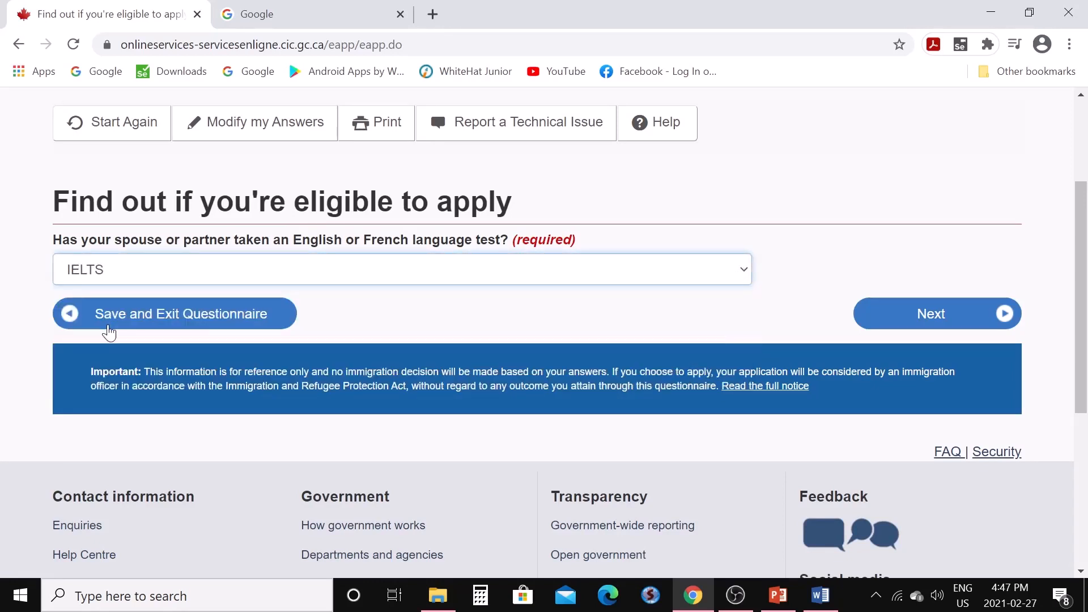
left_click(884, 324)
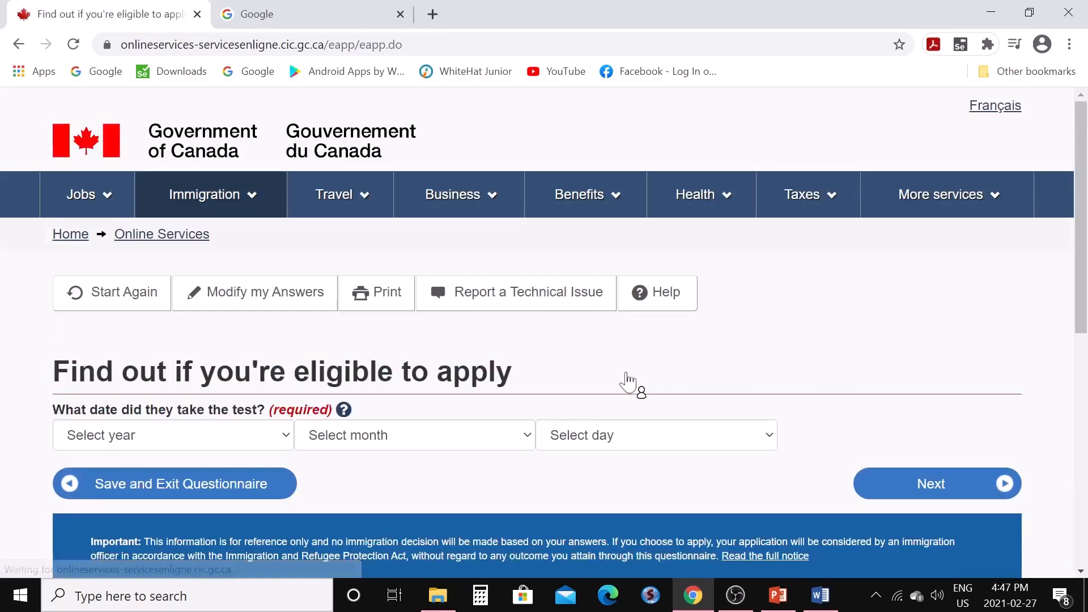
Enter the spouse's test date as 2020 February 01 and continue
scroll(510, 346, "down", 3)
left_click(286, 266)
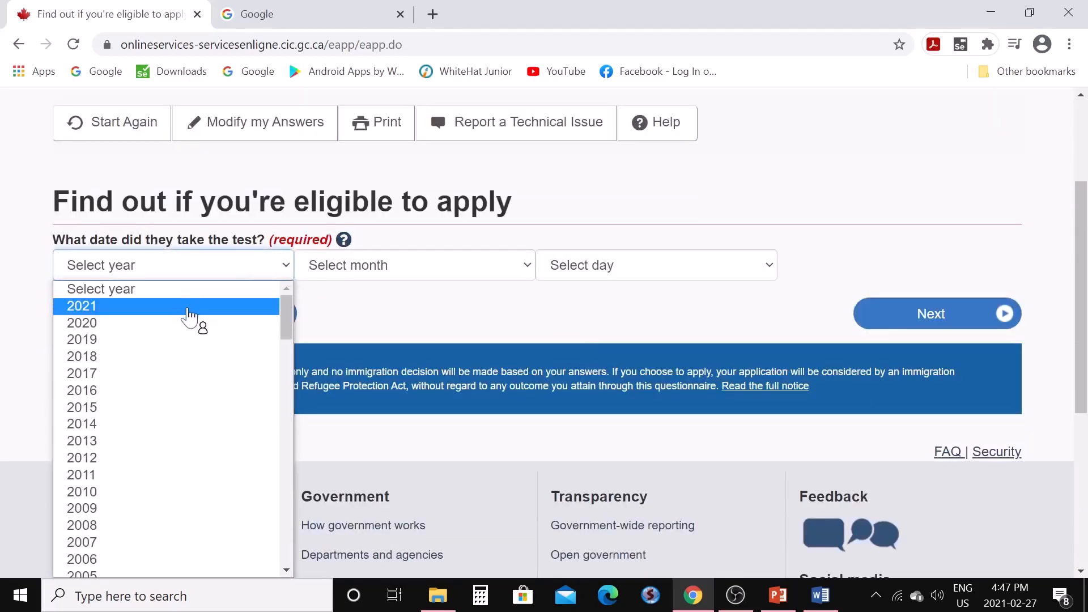
left_click(191, 323)
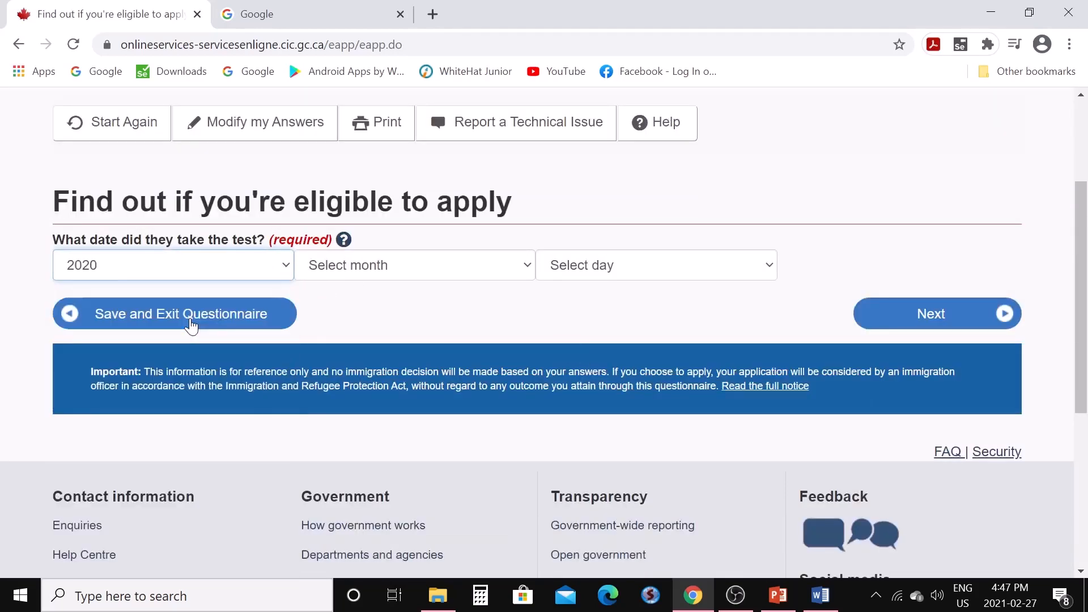
left_click(531, 272)
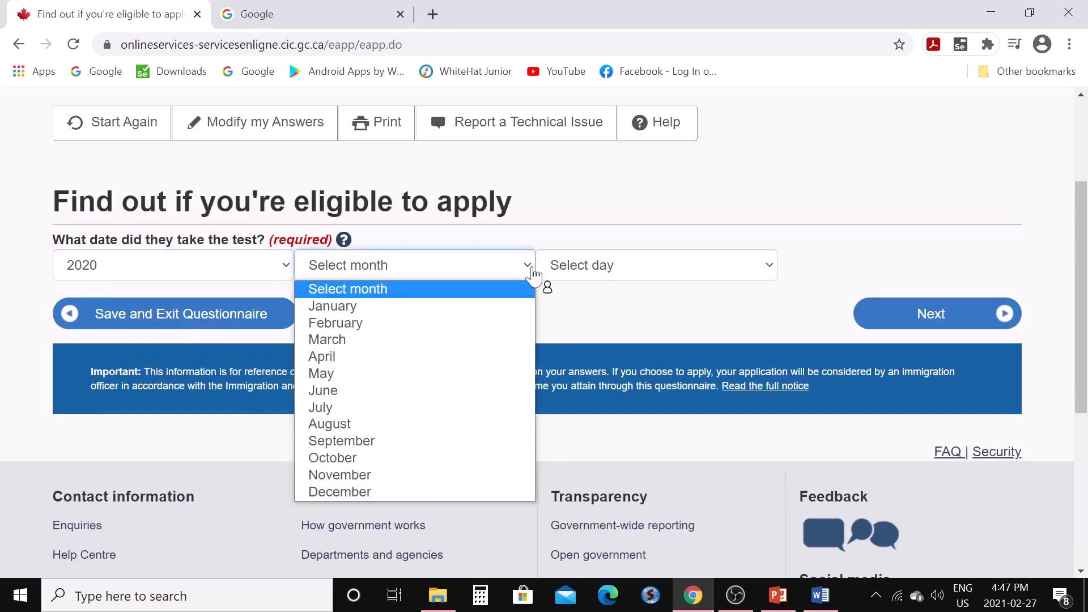
left_click(486, 326)
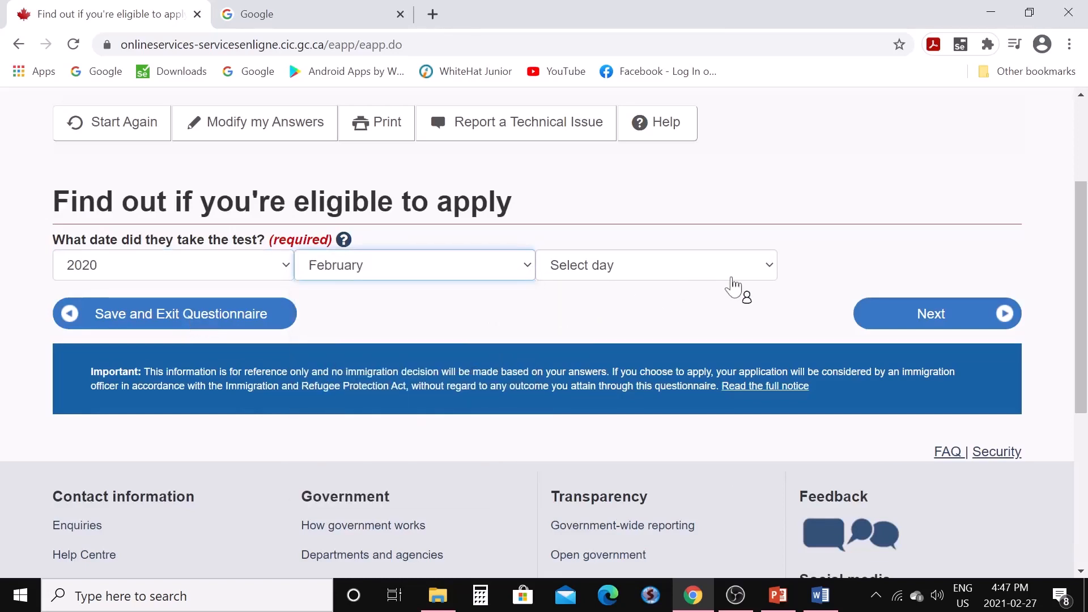
left_click(770, 273)
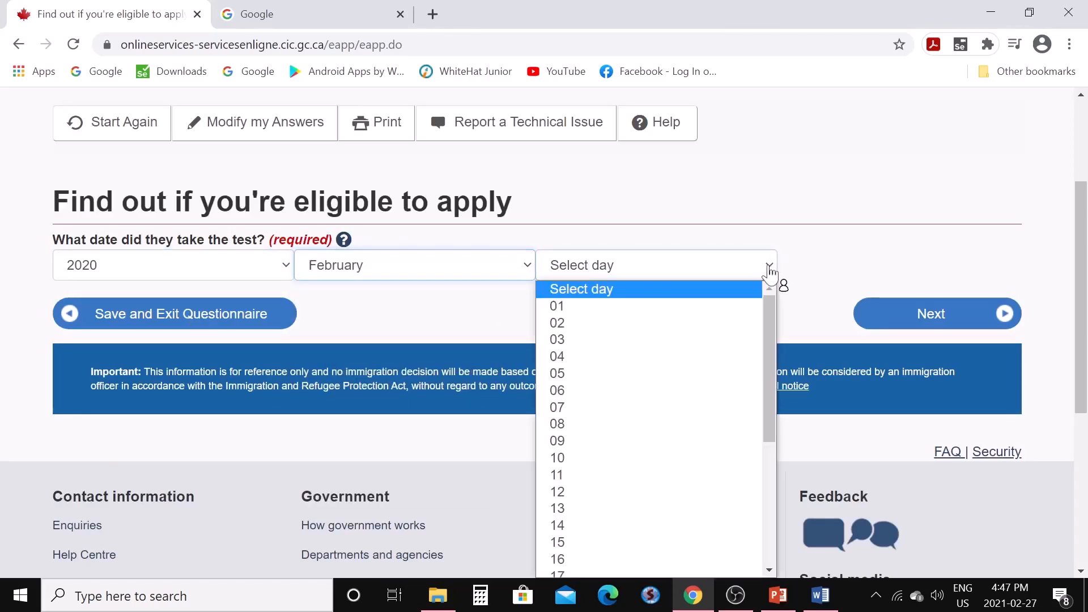
left_click(732, 314)
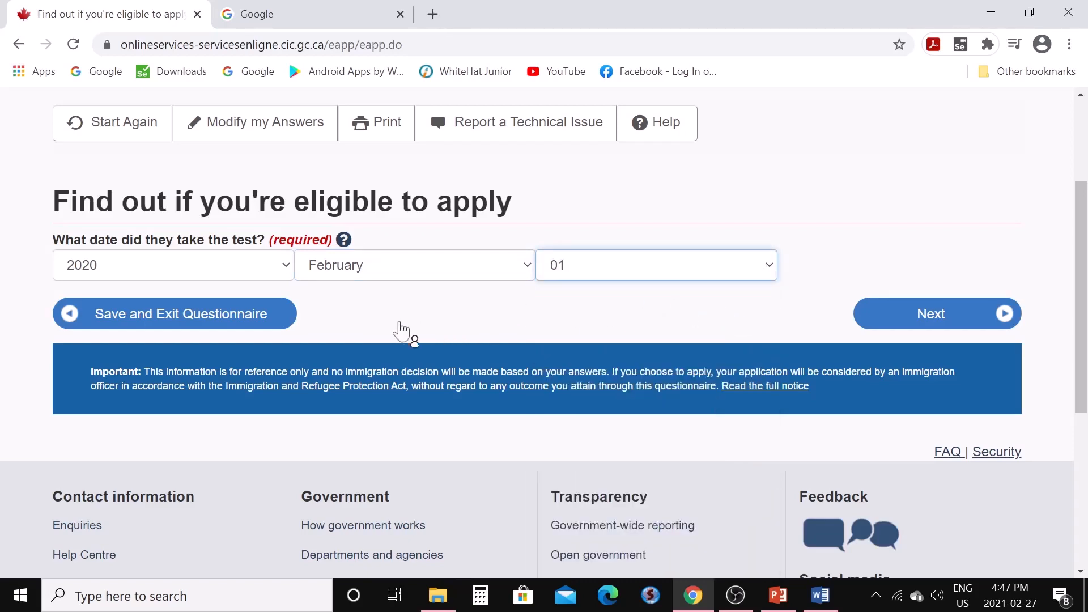
left_click(911, 318)
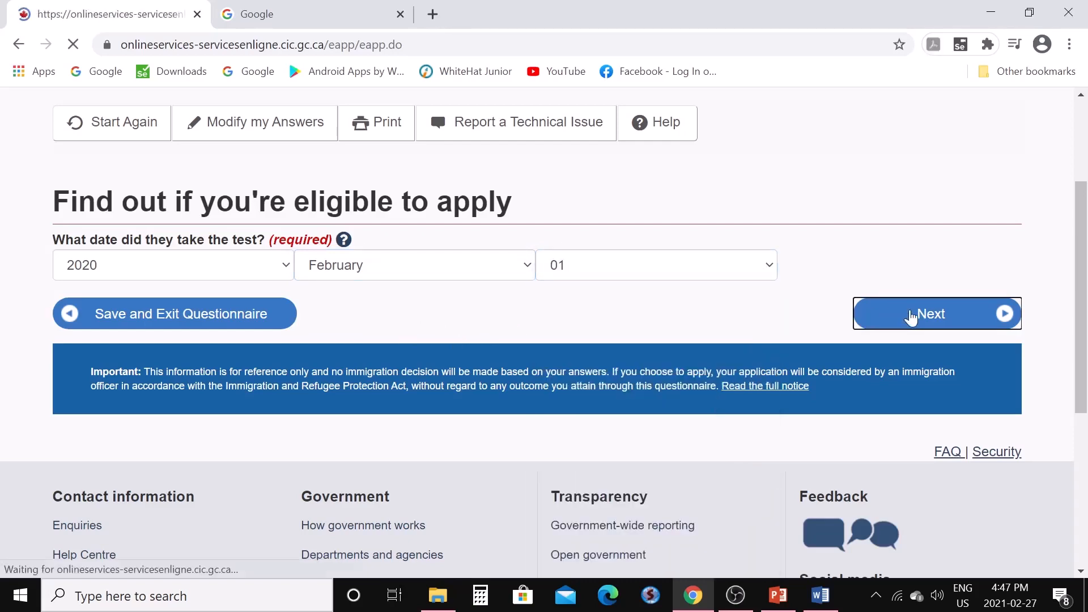
scroll(671, 351, "down", 1)
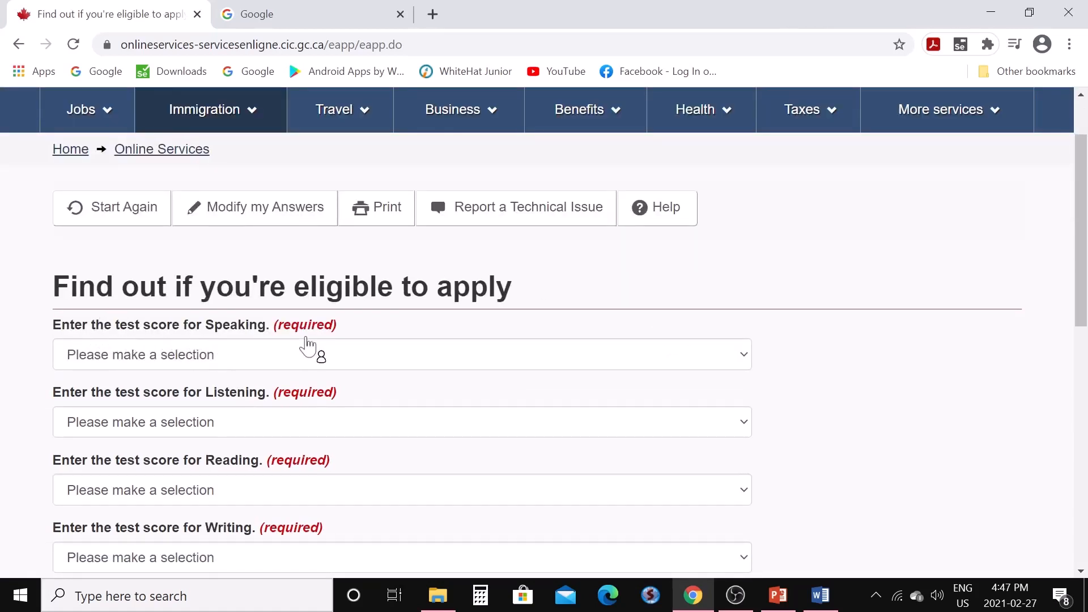
Set the spouse's Speaking, Listening, Reading and Writing scores to 6.5 each and submit them
left_click(747, 364)
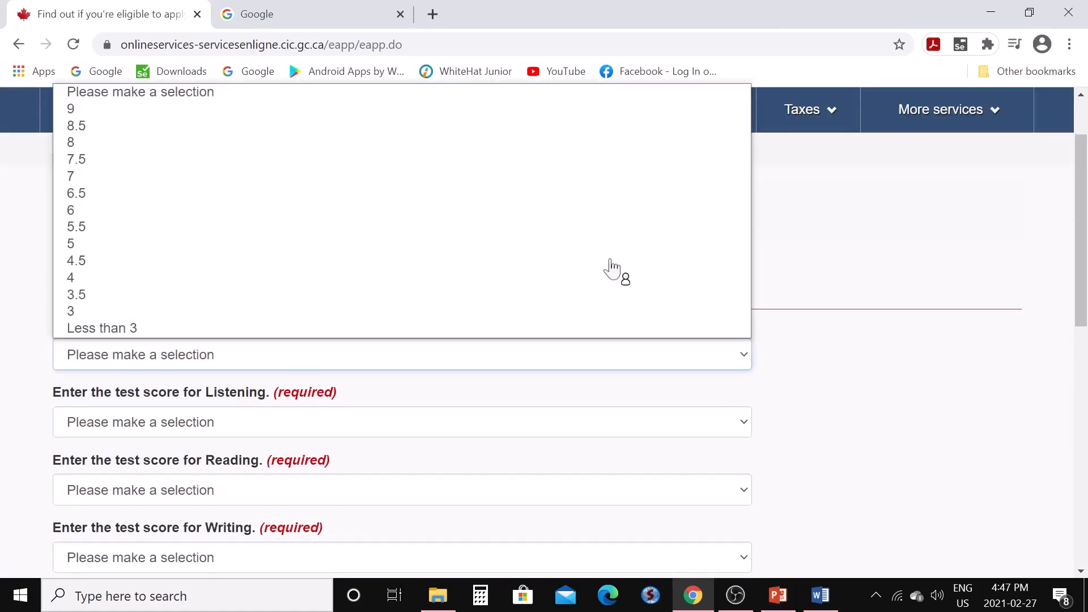
left_click(204, 195)
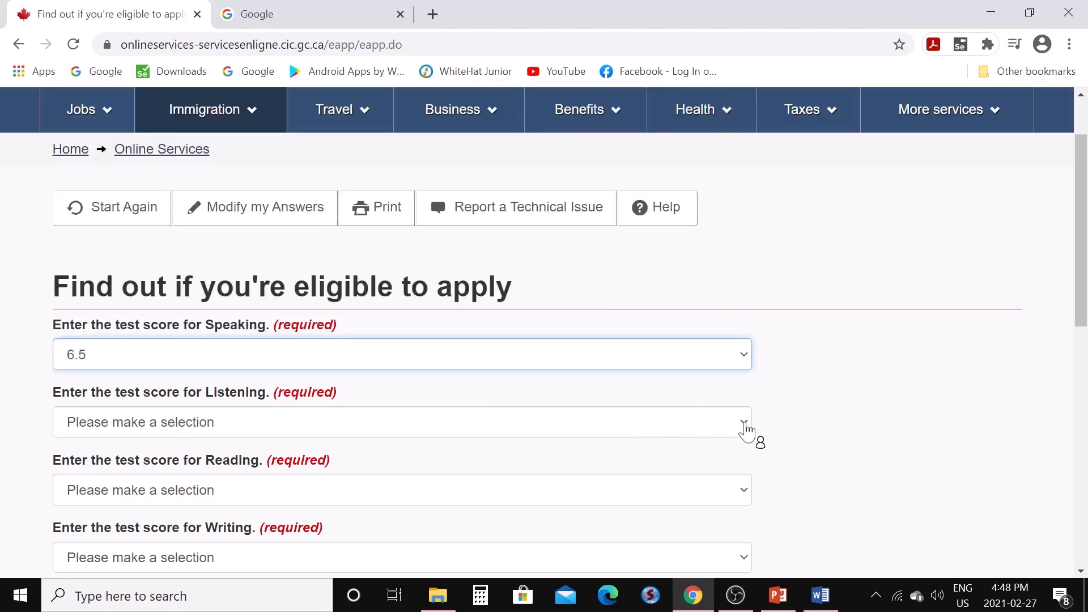
left_click(746, 427)
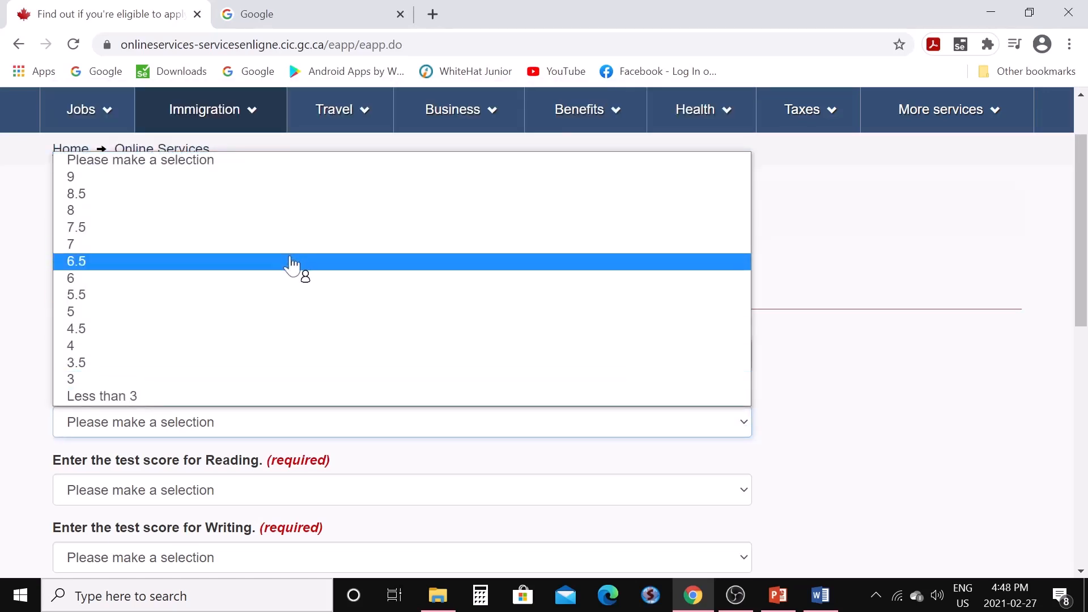
left_click(291, 263)
left_click(744, 493)
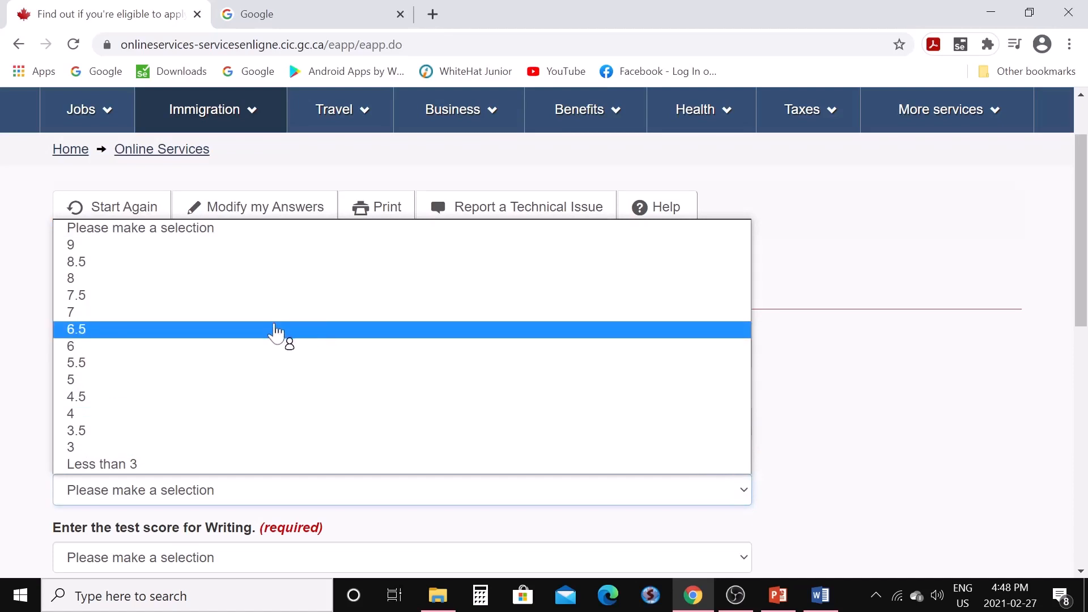
left_click(274, 329)
scroll(396, 381, "down", 3)
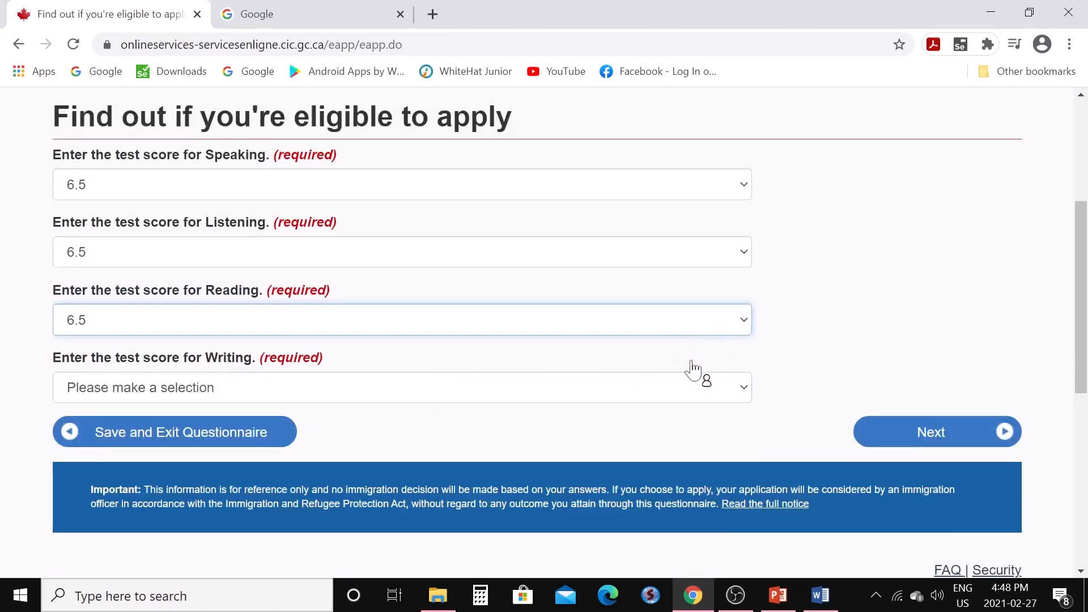
left_click(747, 390)
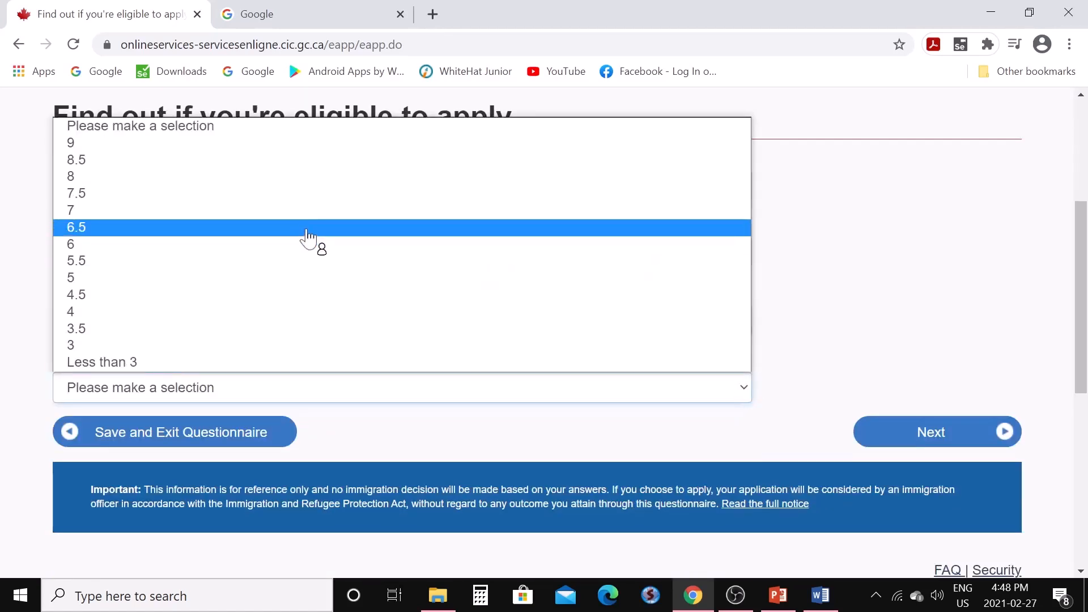
left_click(308, 228)
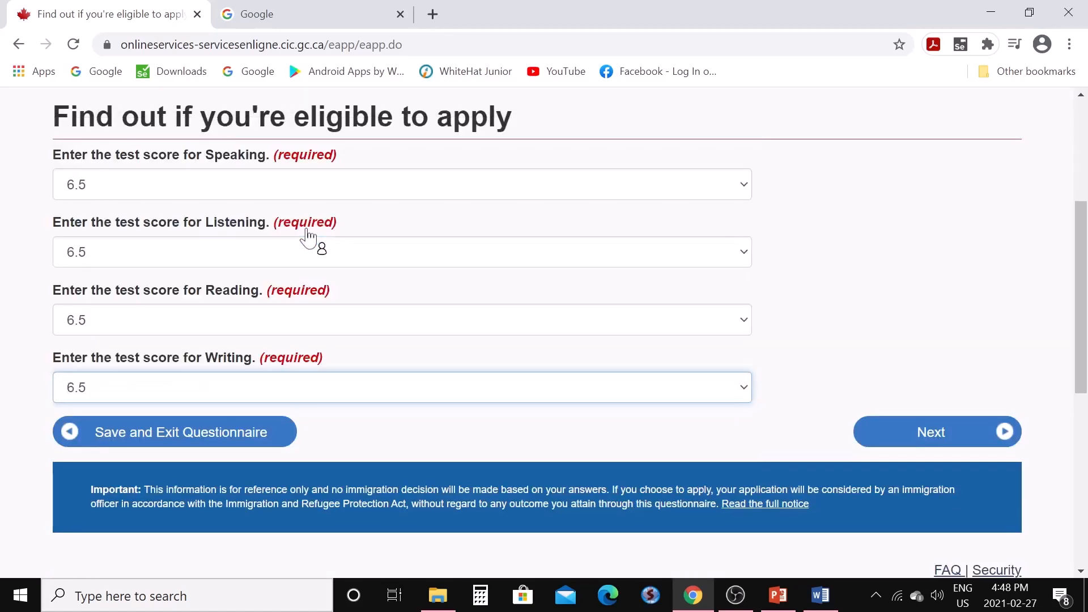
left_click(886, 444)
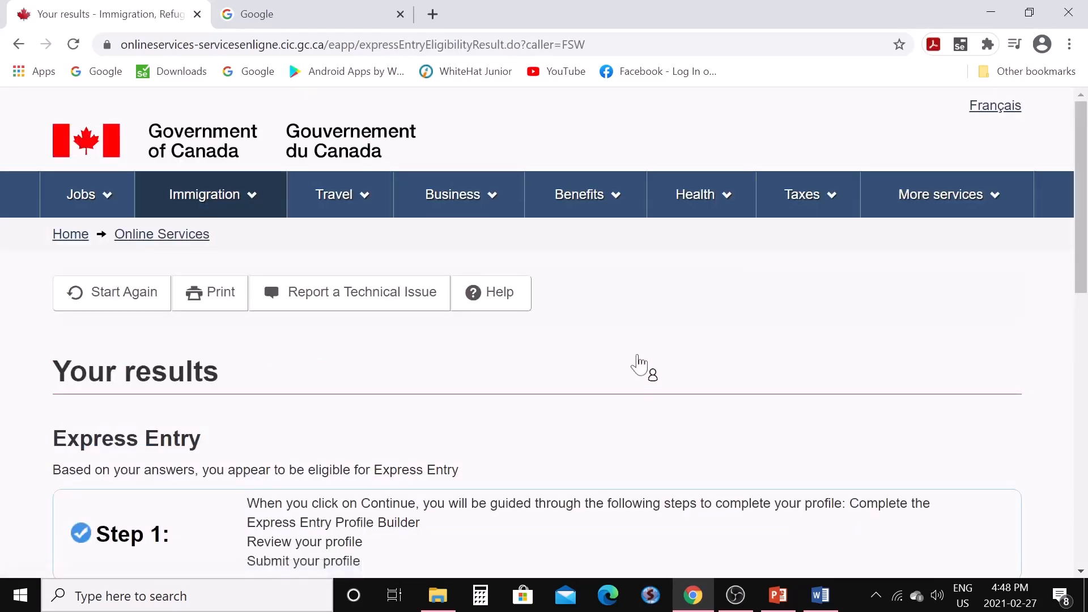
scroll(629, 366, "down", 3)
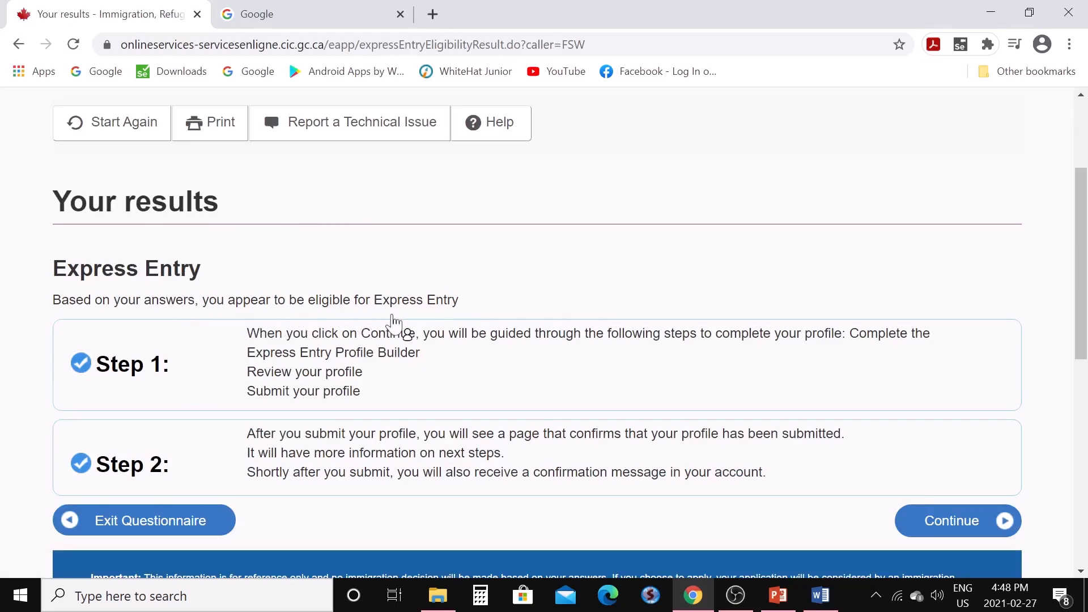
scroll(472, 328, "up", 3)
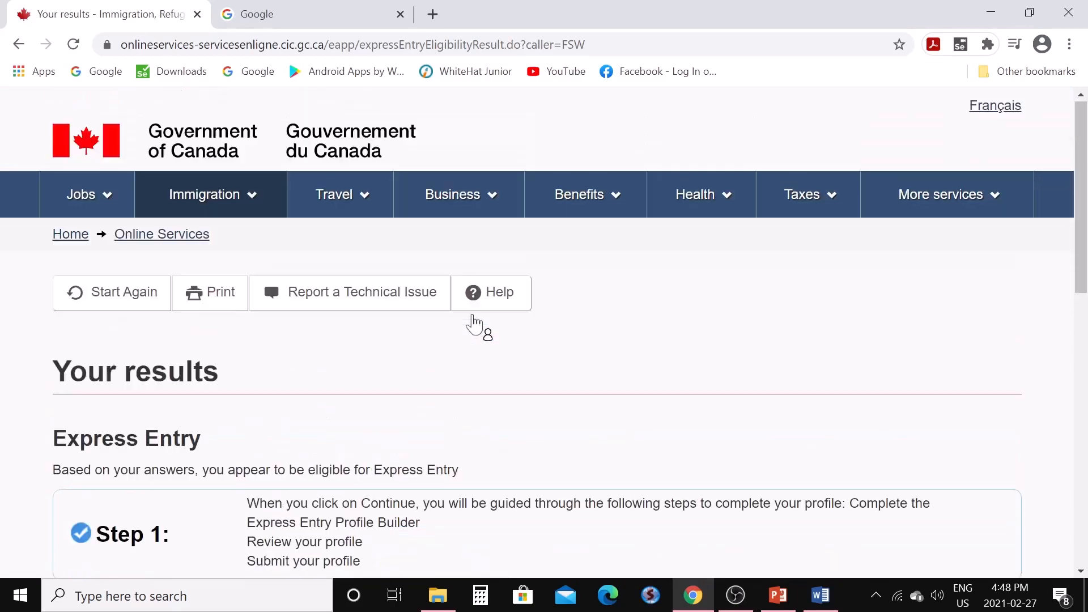
scroll(474, 325, "down", 6)
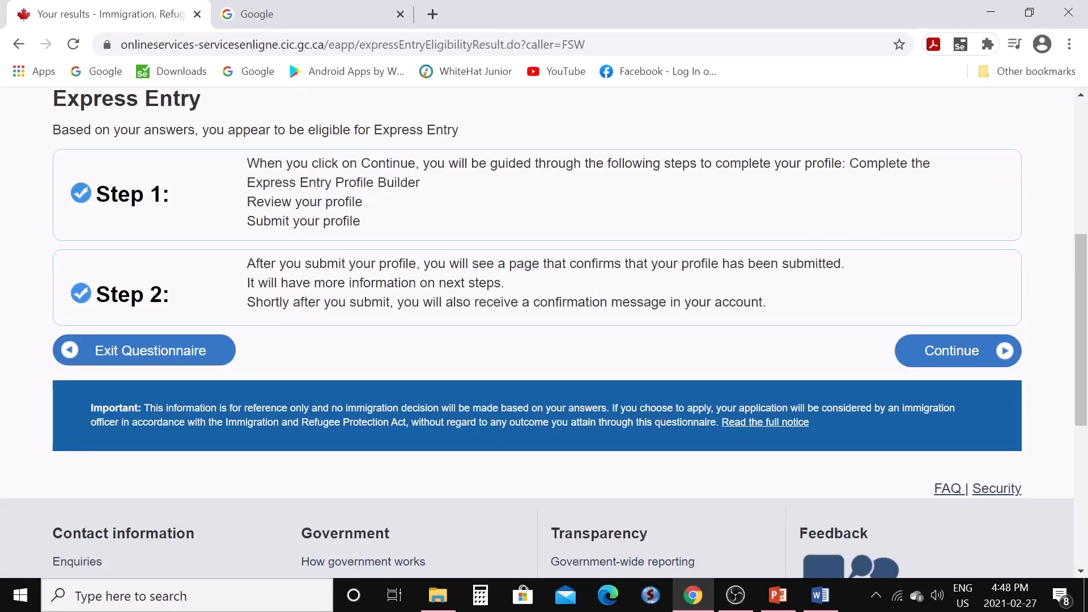
Continue from the eligibility results to the profile questions
left_click(934, 361)
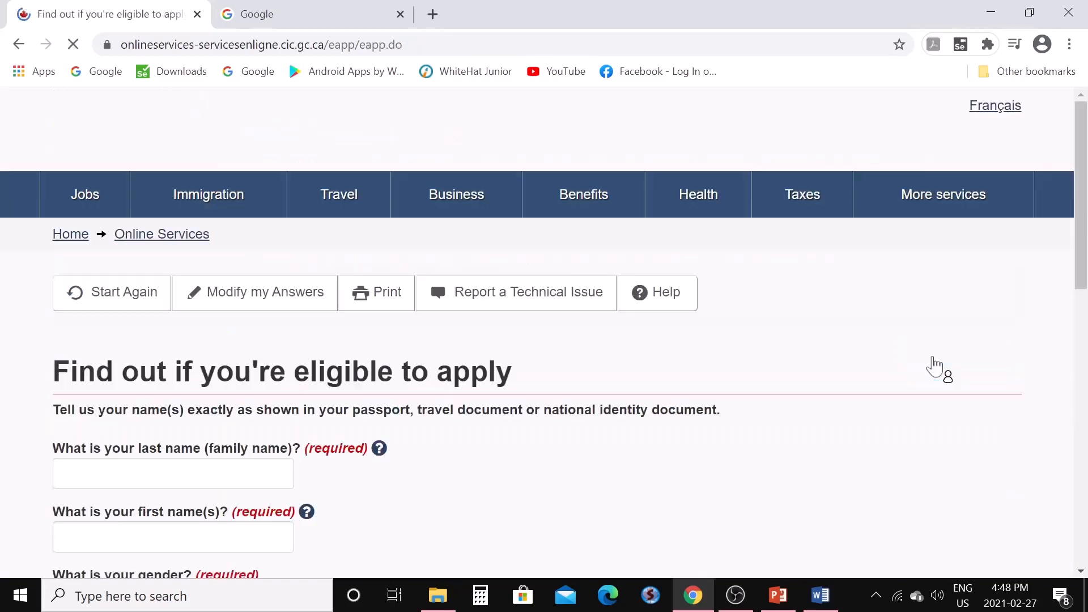
scroll(703, 422, "down", 3)
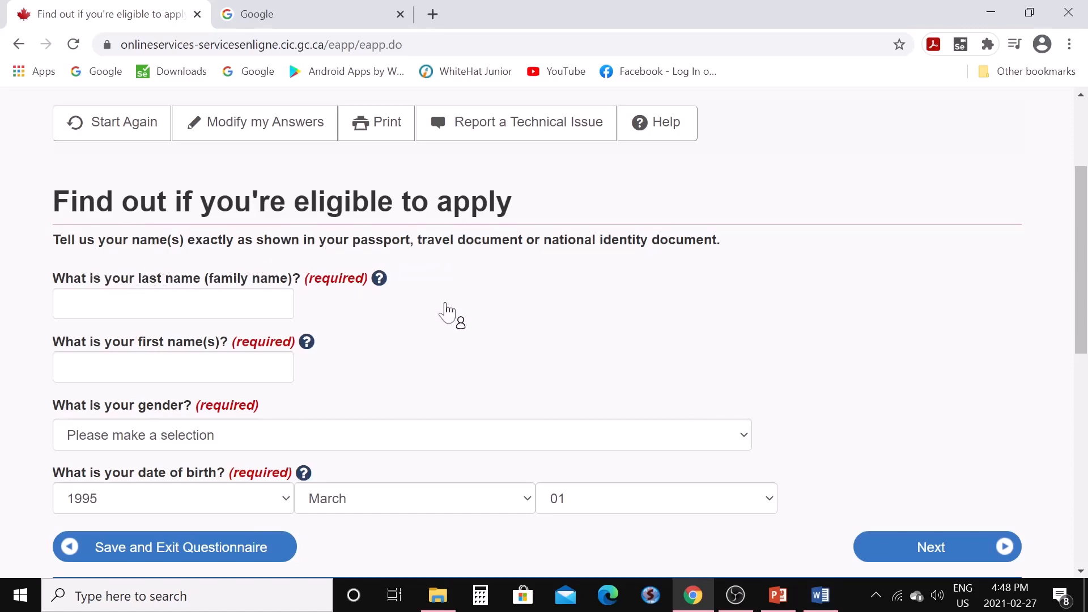
scroll(448, 312, "down", 2)
Enter the applicant's last and first names, set gender to Male, and submit
left_click(173, 219)
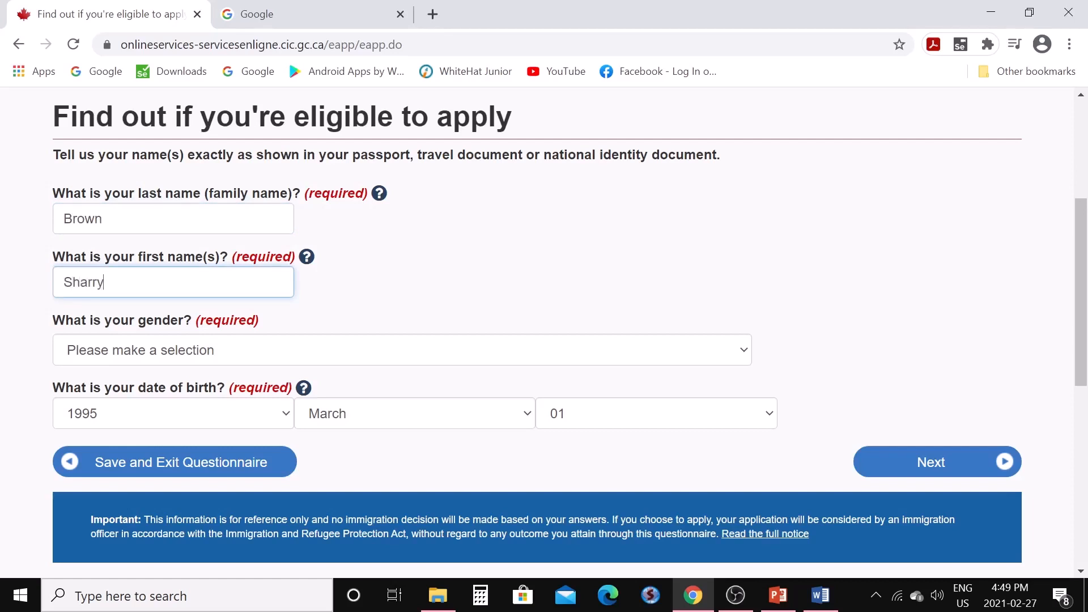
left_click(742, 361)
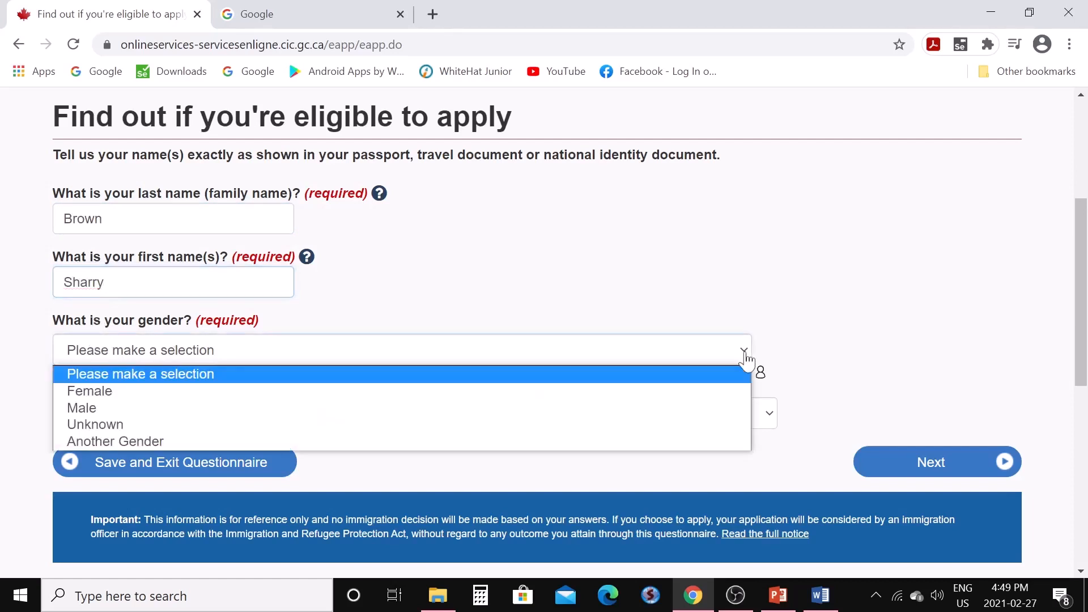
left_click(346, 408)
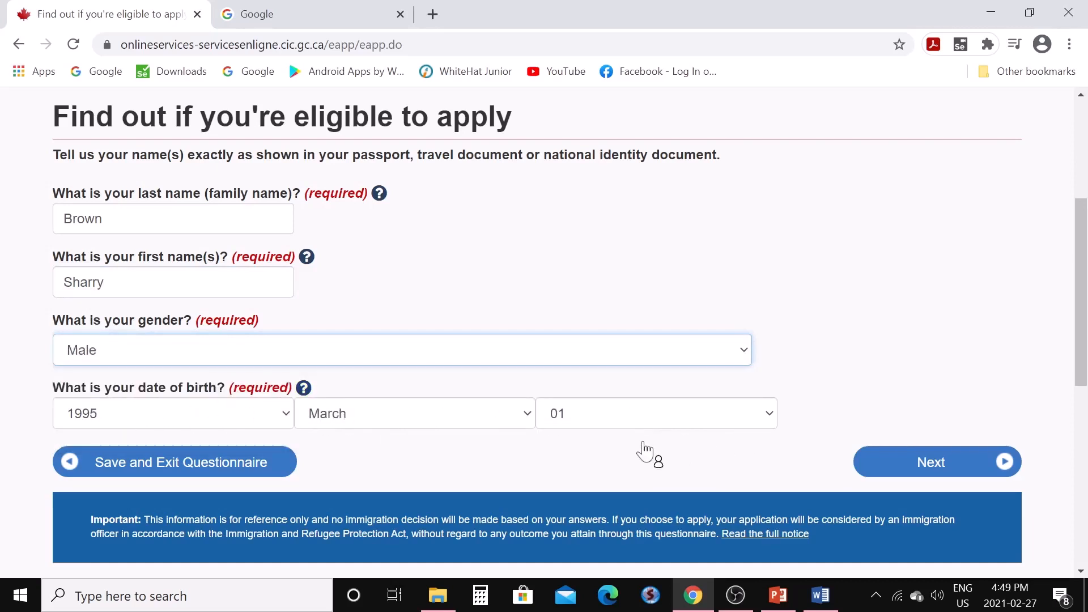
scroll(646, 453, "down", 1)
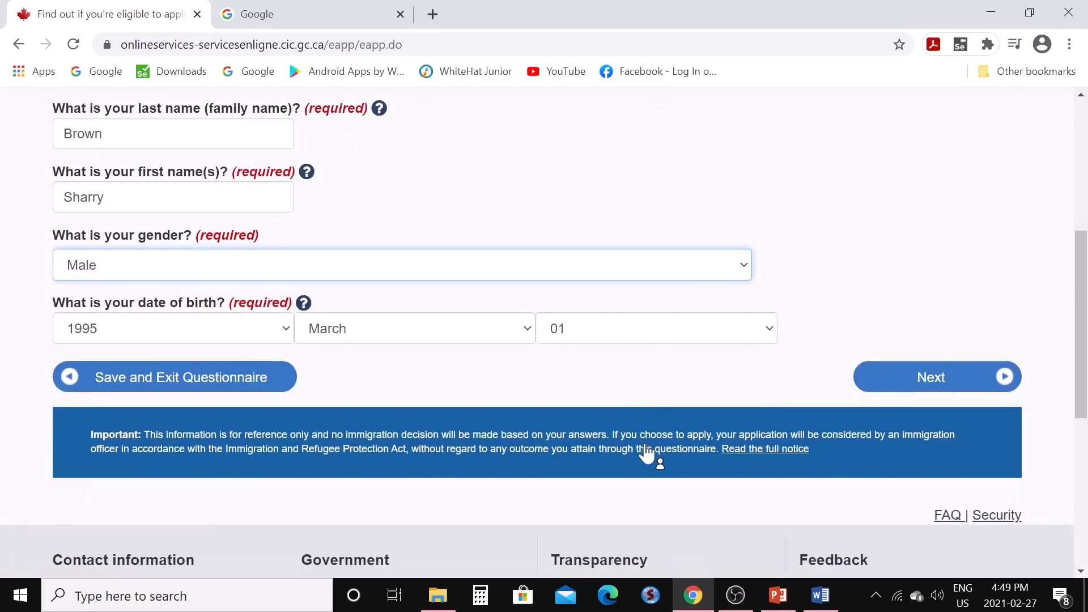
left_click(912, 378)
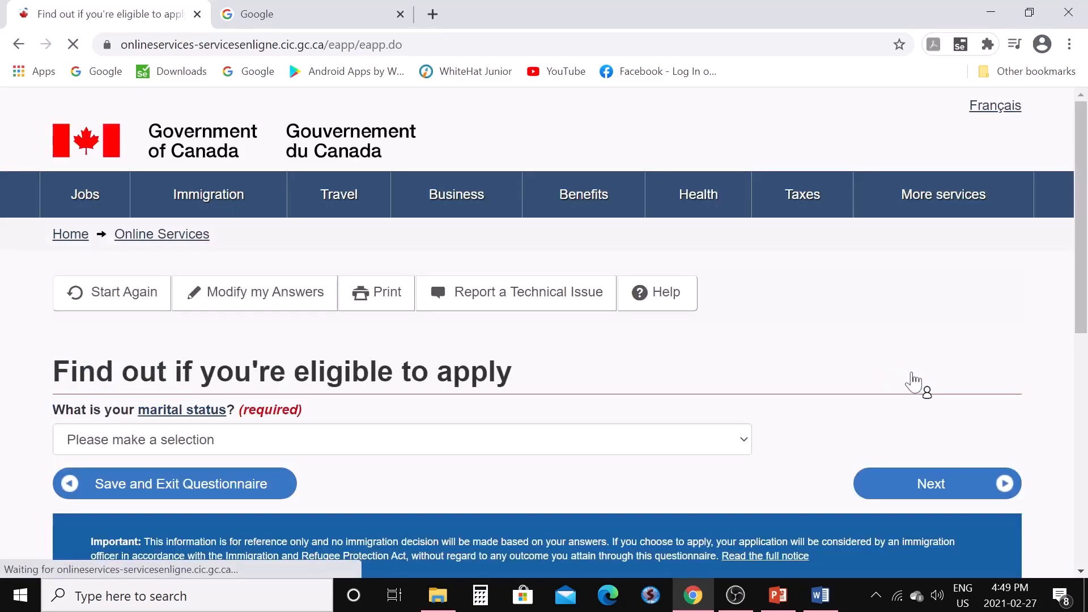
Answer Married for the applicant's marital status and submit
scroll(742, 418, "down", 2)
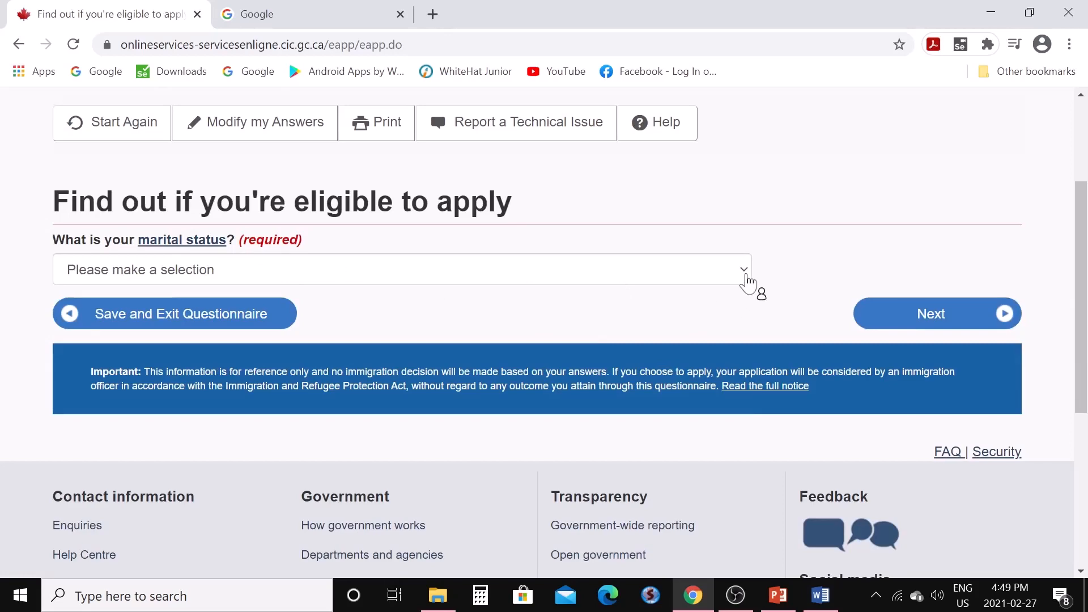
left_click(745, 274)
left_click(571, 310)
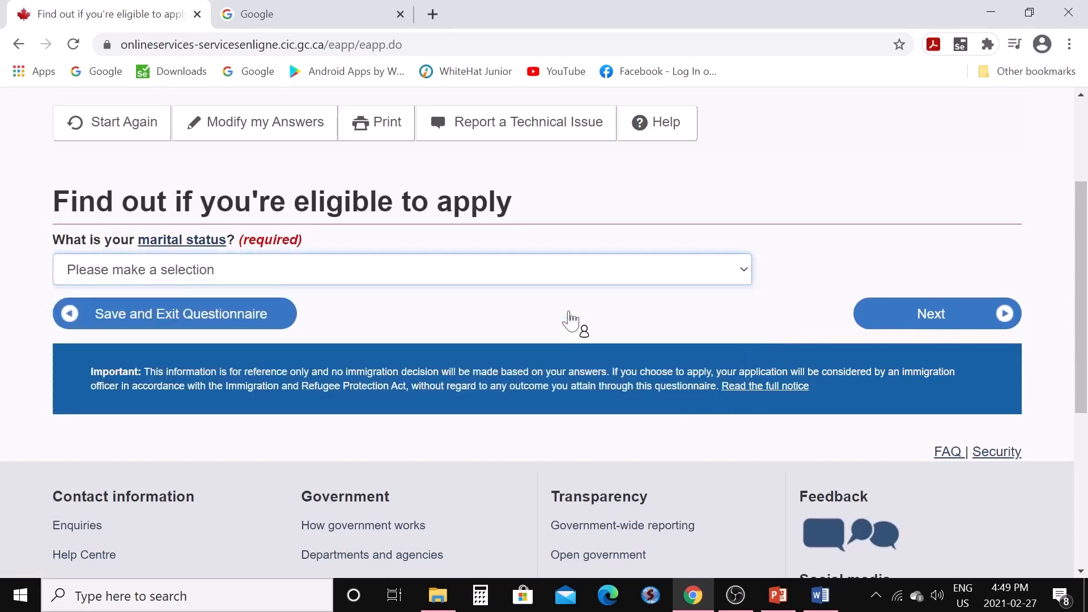
left_click(920, 326)
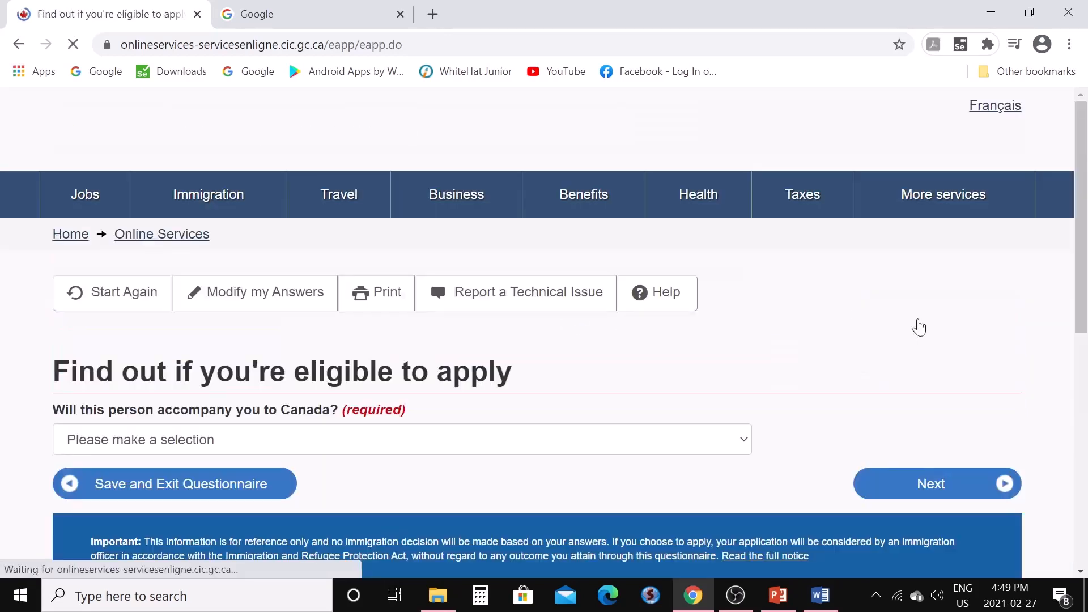
Answer Yes that the spouse will accompany the applicant to Canada and submit
scroll(688, 397, "down", 3)
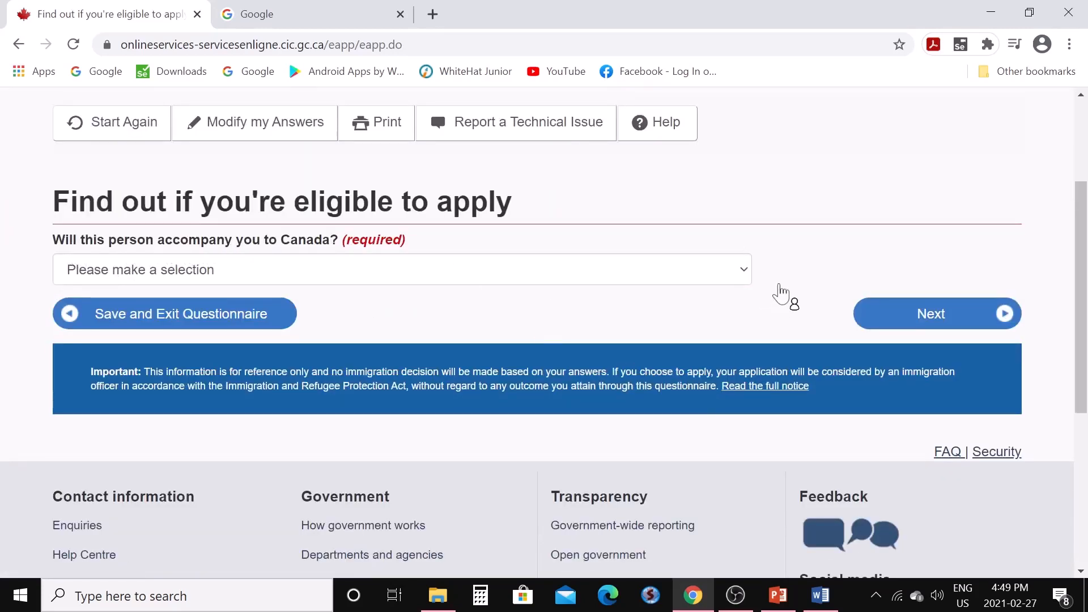
left_click(745, 276)
left_click(693, 311)
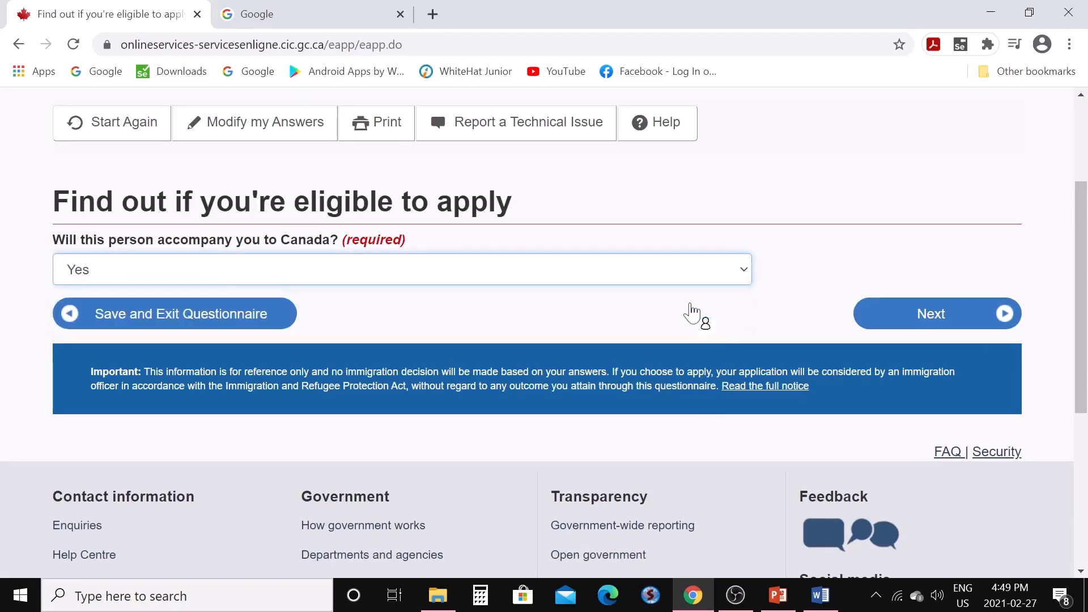
left_click(898, 316)
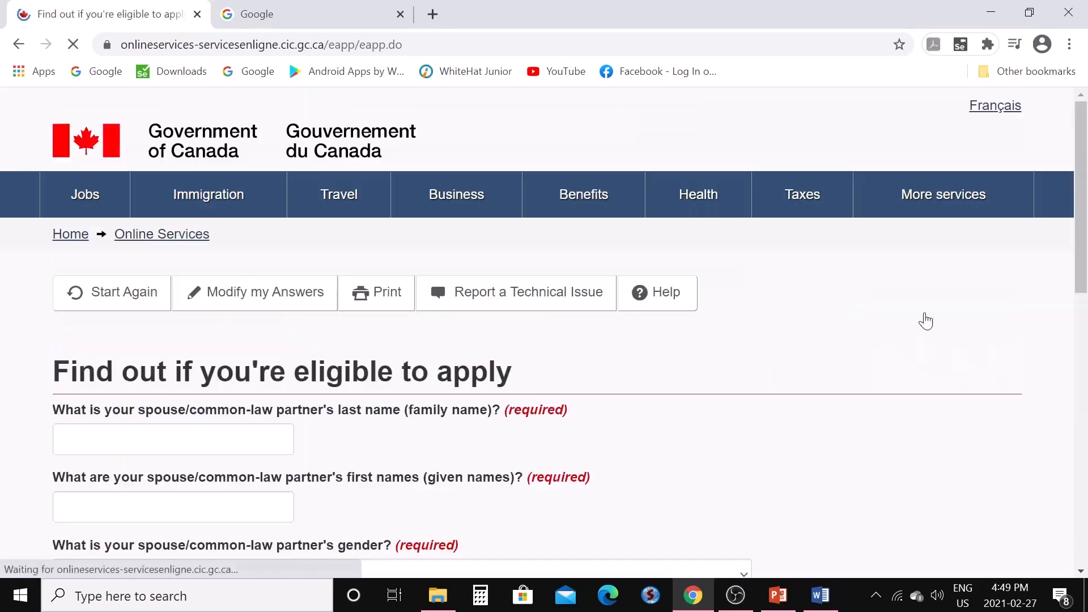
Enter the spouse's last and first names and set the spouse's gender to Female
scroll(765, 409, "down", 3)
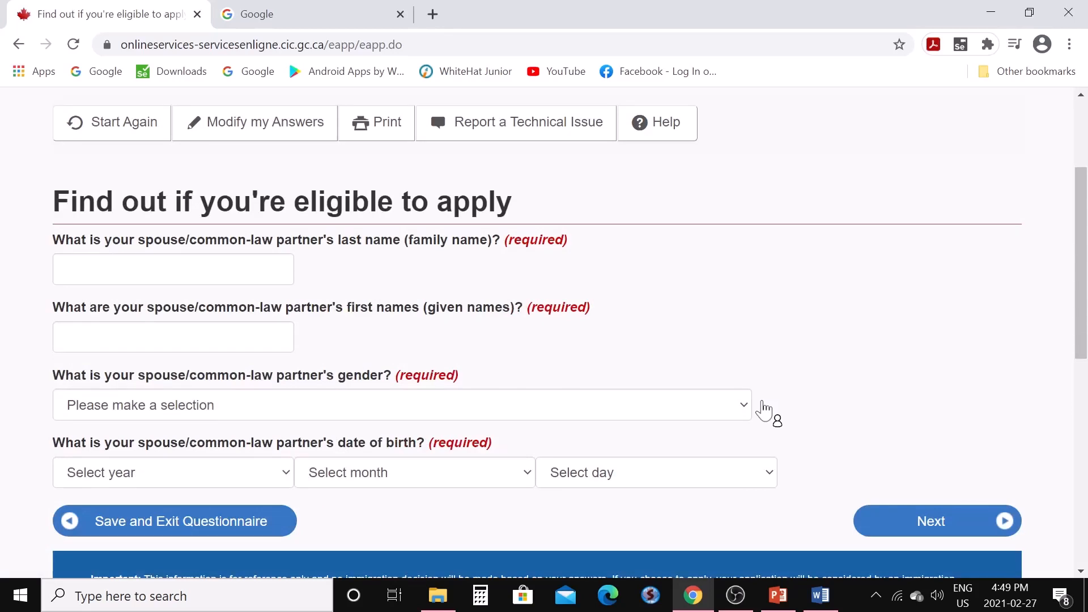
scroll(763, 409, "down", 2)
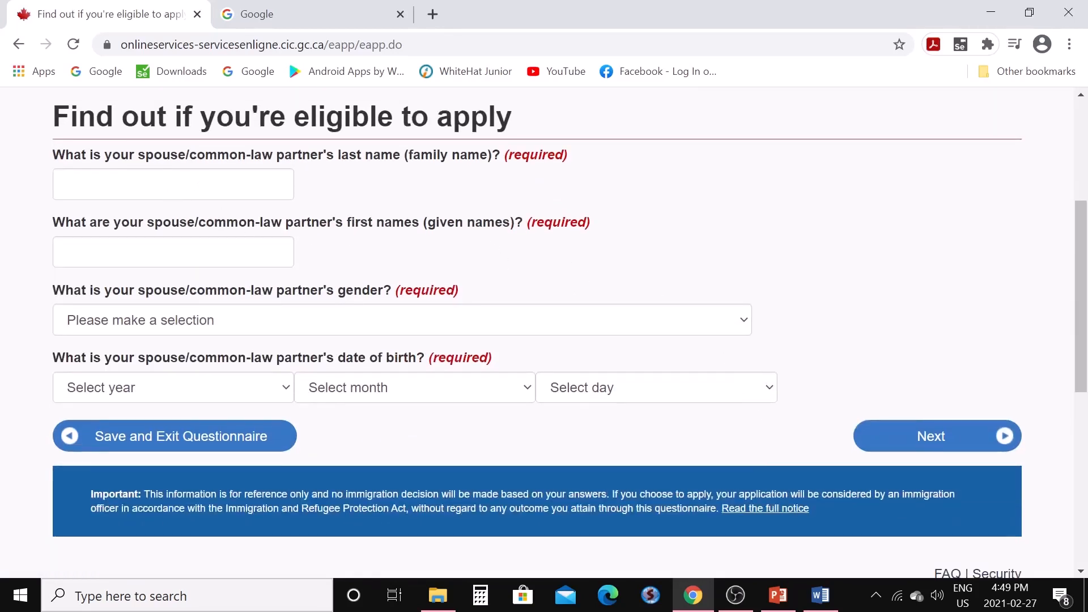
left_click(282, 186)
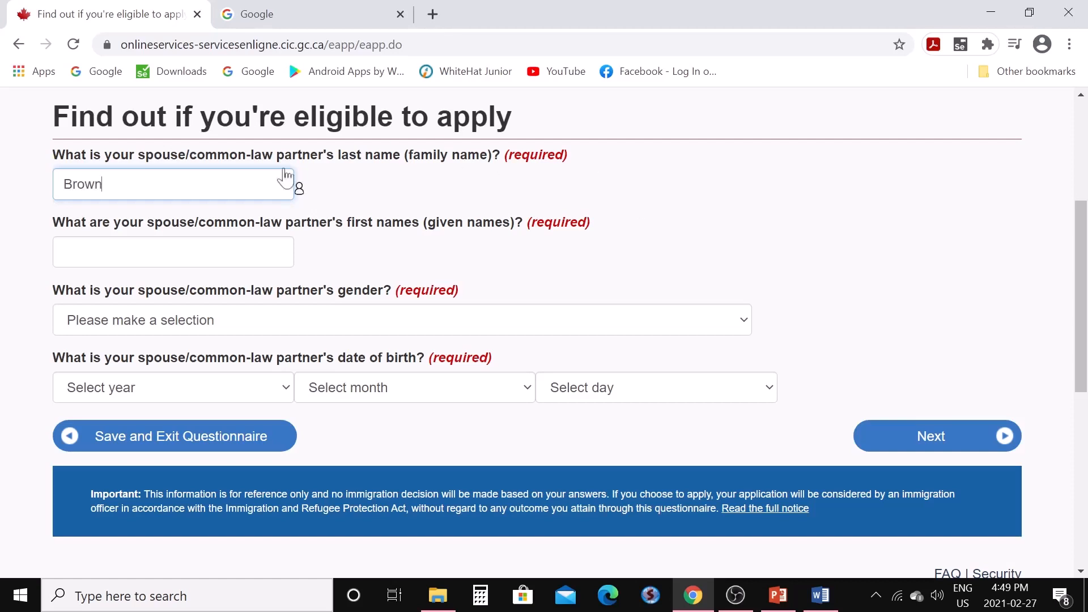
left_click(173, 253)
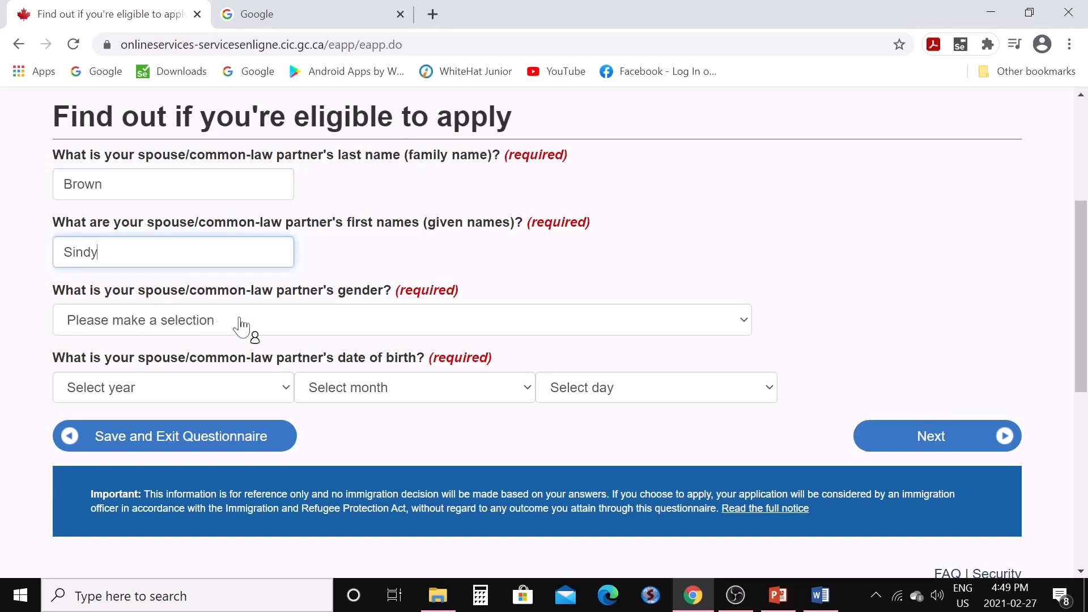
left_click(742, 326)
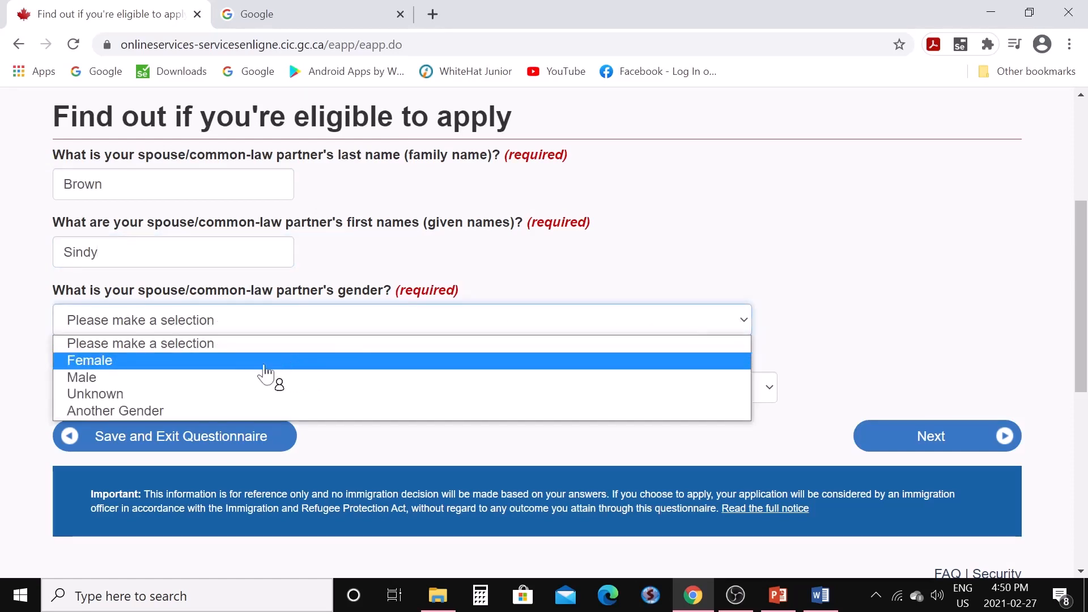
left_click(211, 363)
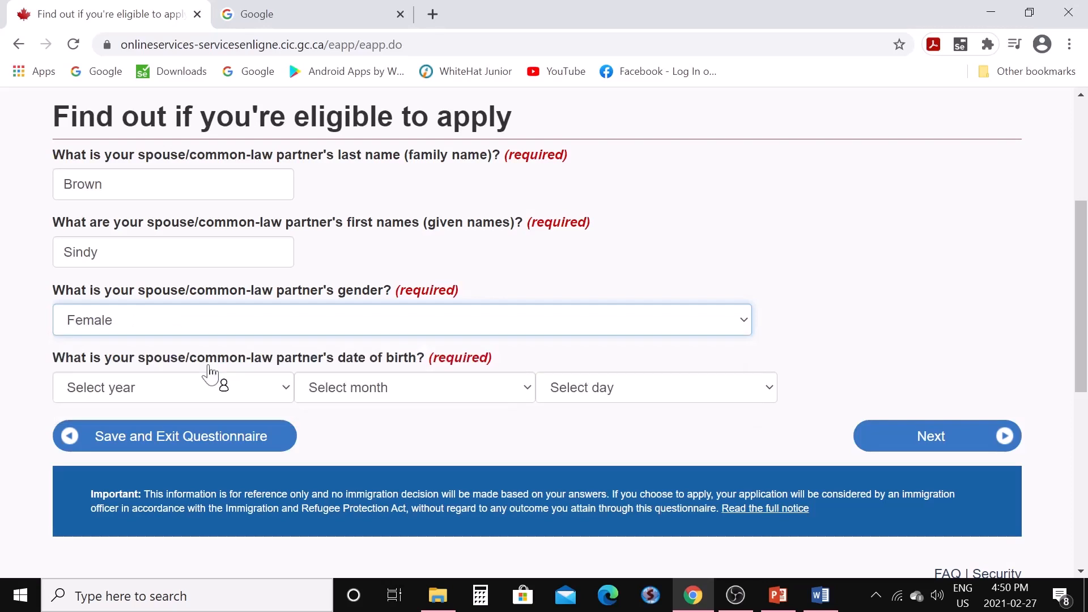
Set the spouse's birth date to 1996 August 01 and submit the questionnaire
left_click(285, 392)
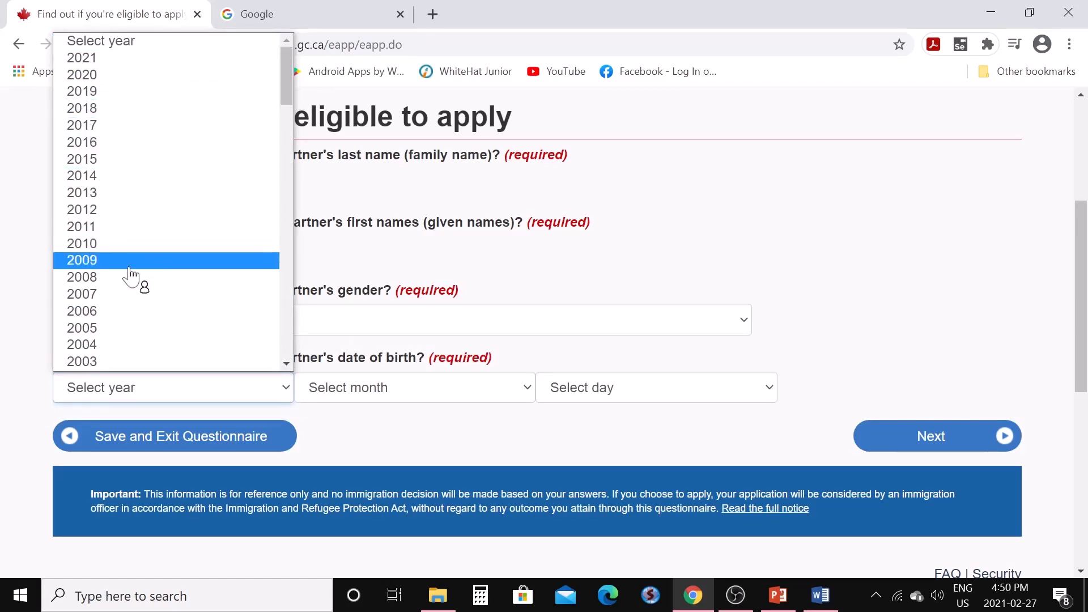
scroll(127, 264, "down", 20)
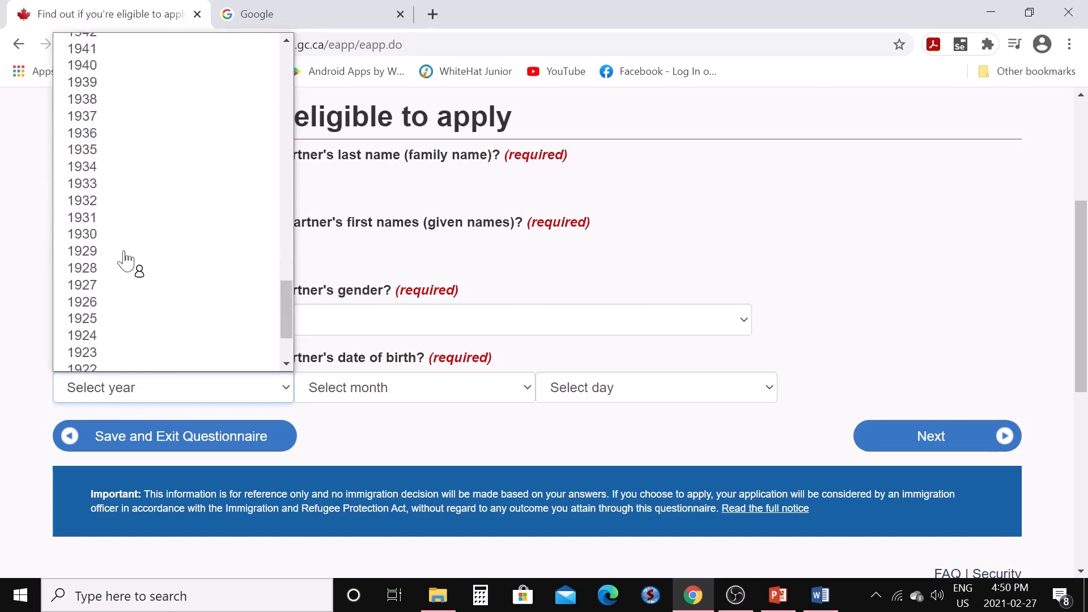
scroll(127, 263, "up", 20)
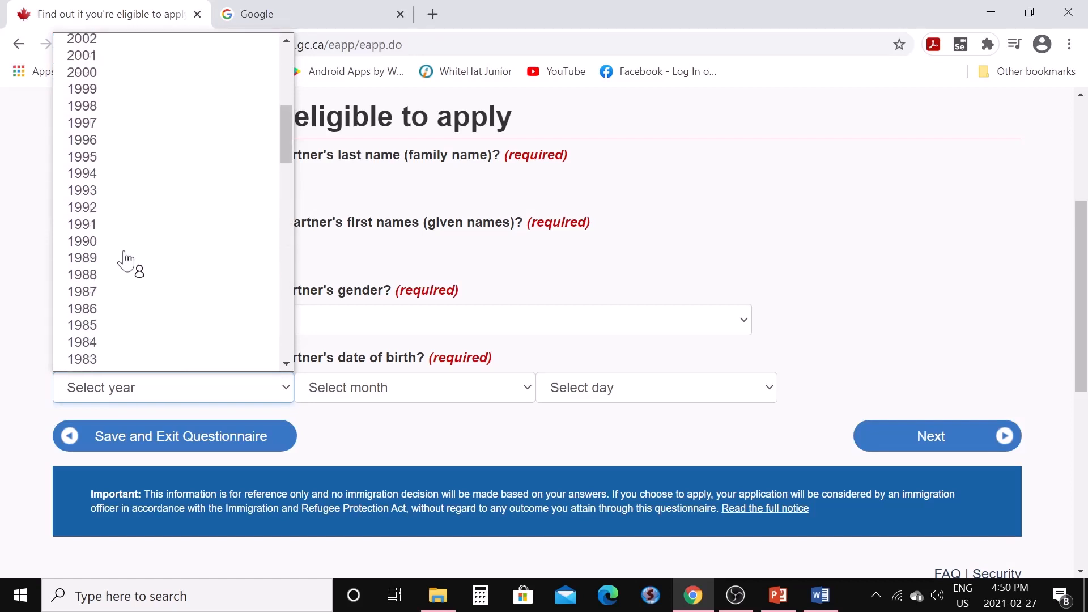
left_click(107, 142)
left_click(517, 398)
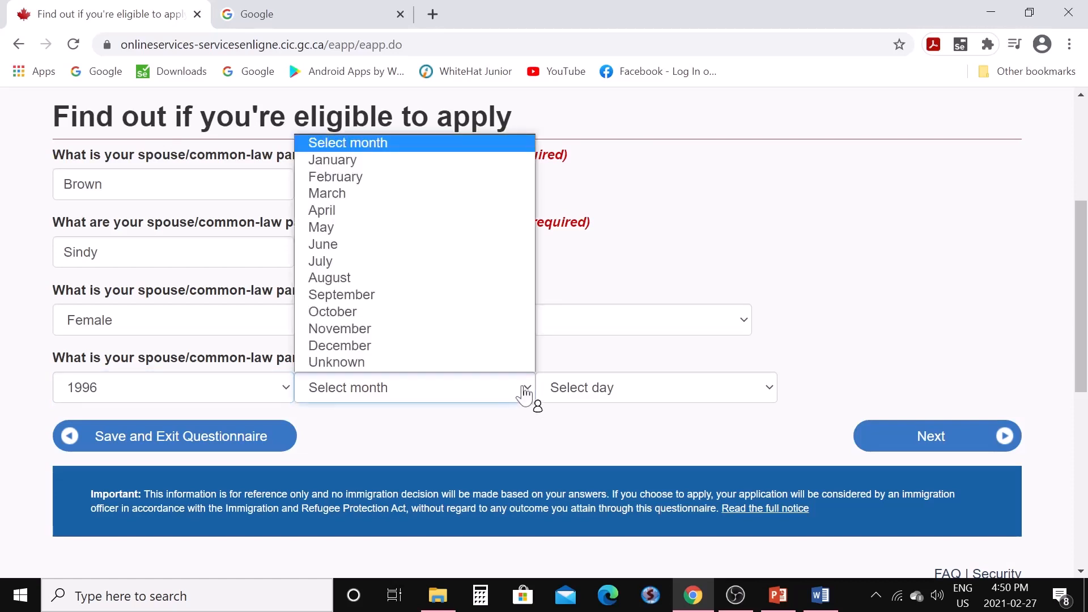
left_click(366, 279)
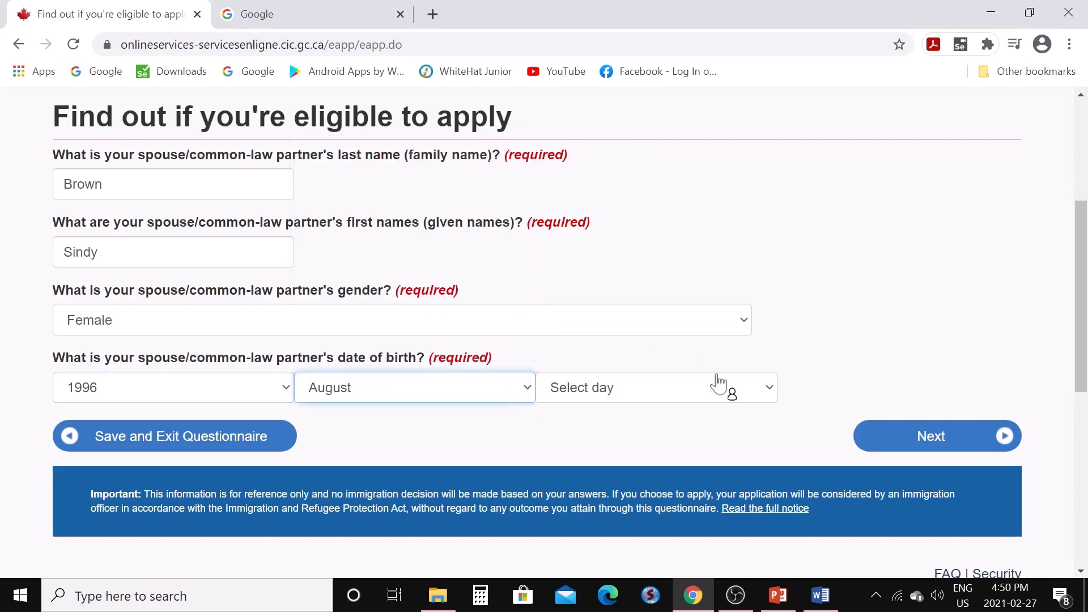
left_click(770, 395)
left_click(625, 61)
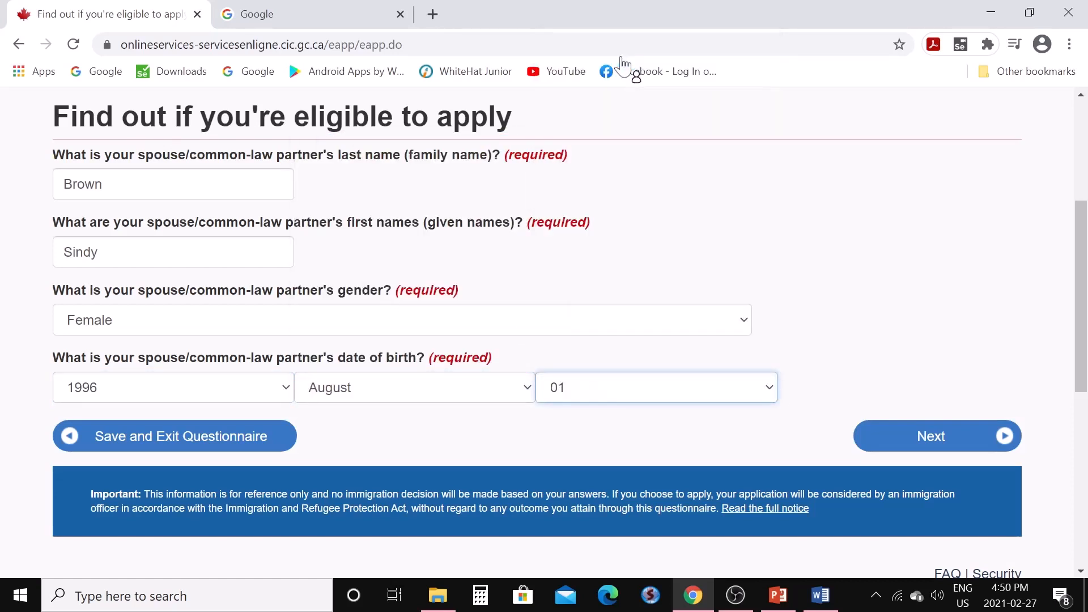
left_click(921, 438)
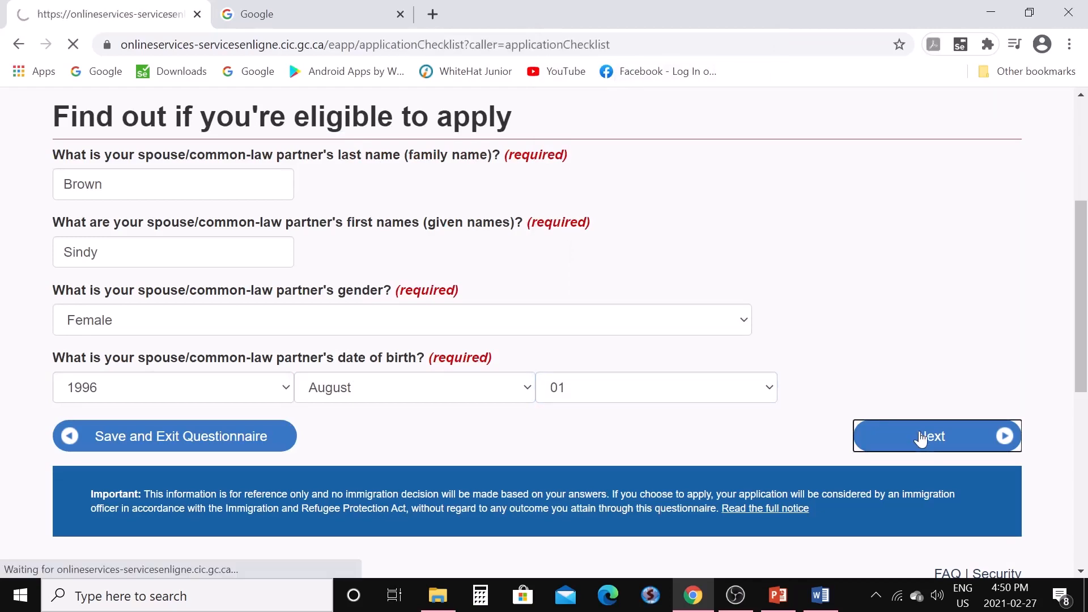
Scroll through the profile's six candidate forms and three spouse forms, all Not started
scroll(637, 406, "down", 3)
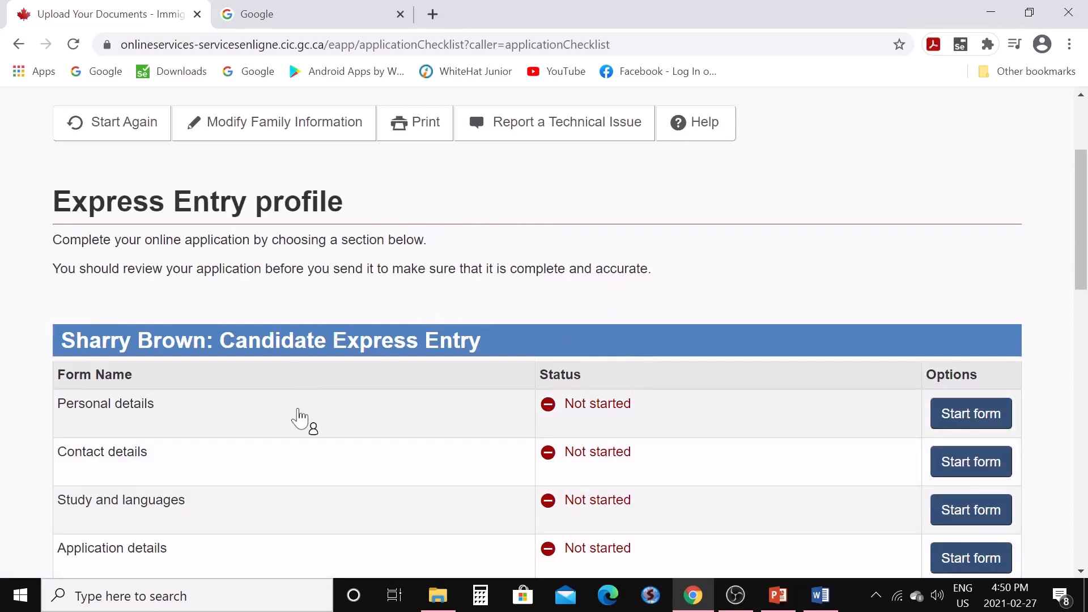
scroll(300, 418, "down", 3)
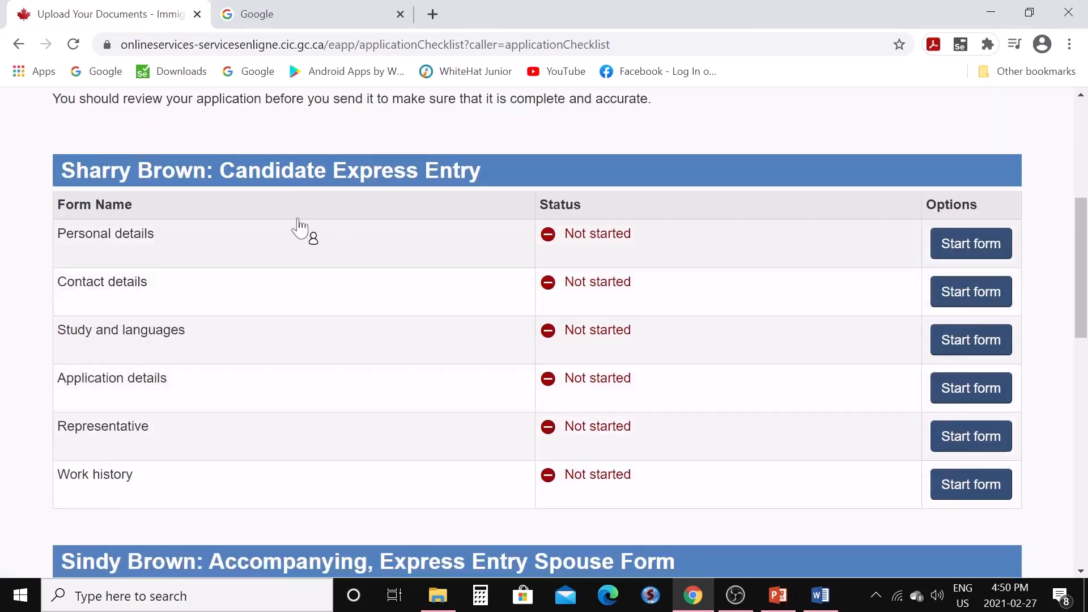
scroll(286, 397, "down", 2)
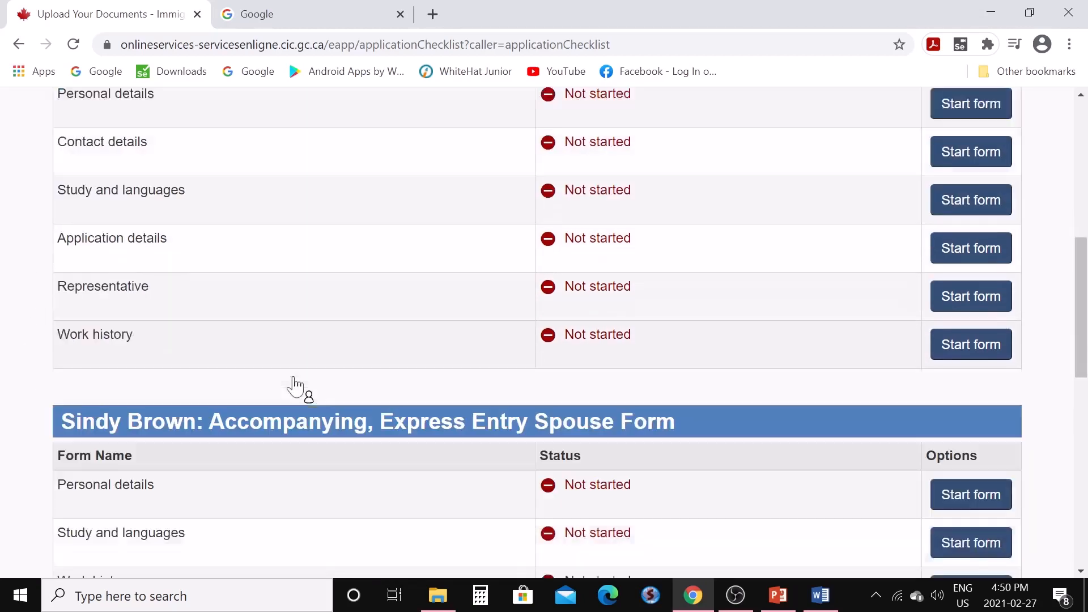
scroll(295, 385, "down", 2)
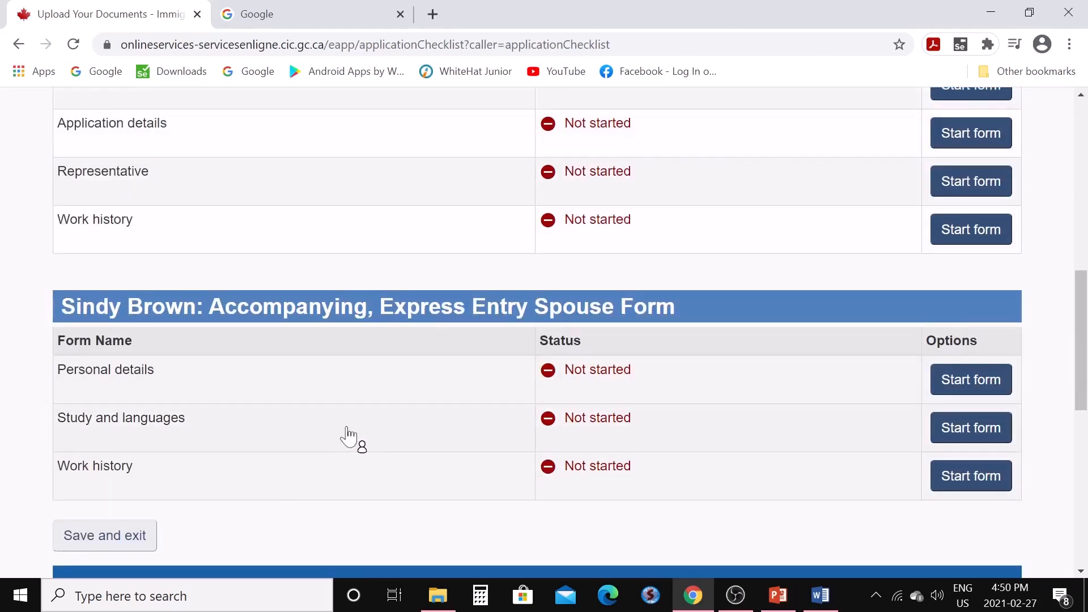
scroll(348, 437, "up", 3)
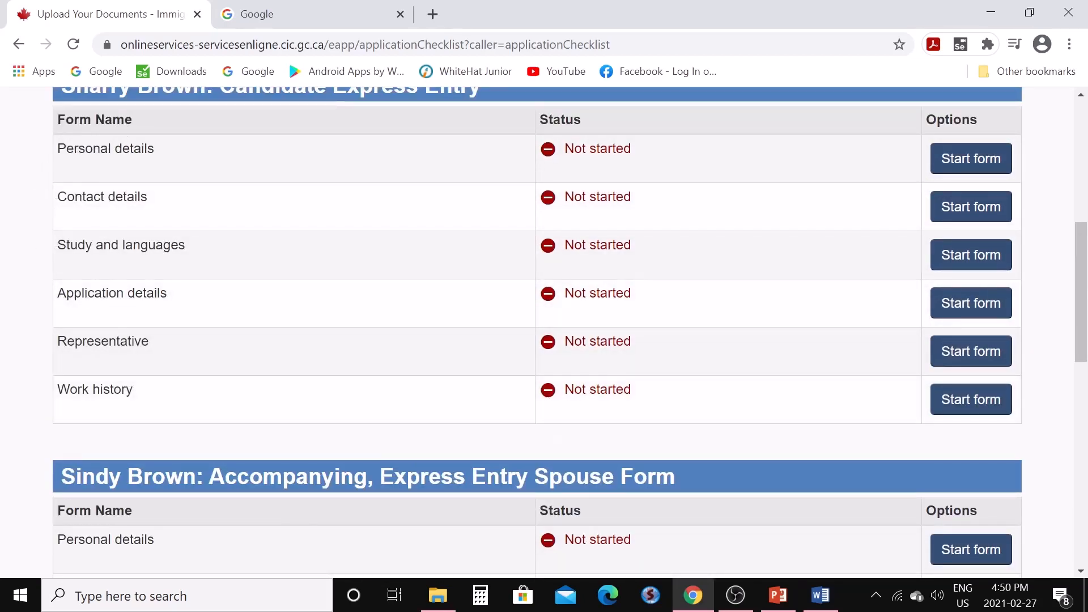
scroll(442, 409, "up", 2)
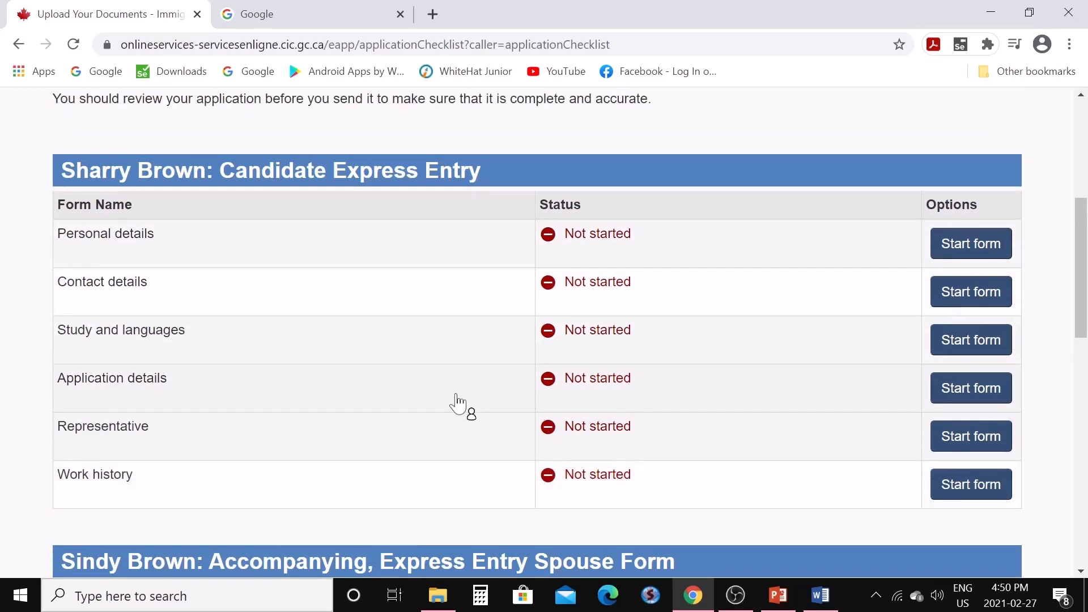
Start the applicant's Personal details form and move past the Names section
left_click(982, 258)
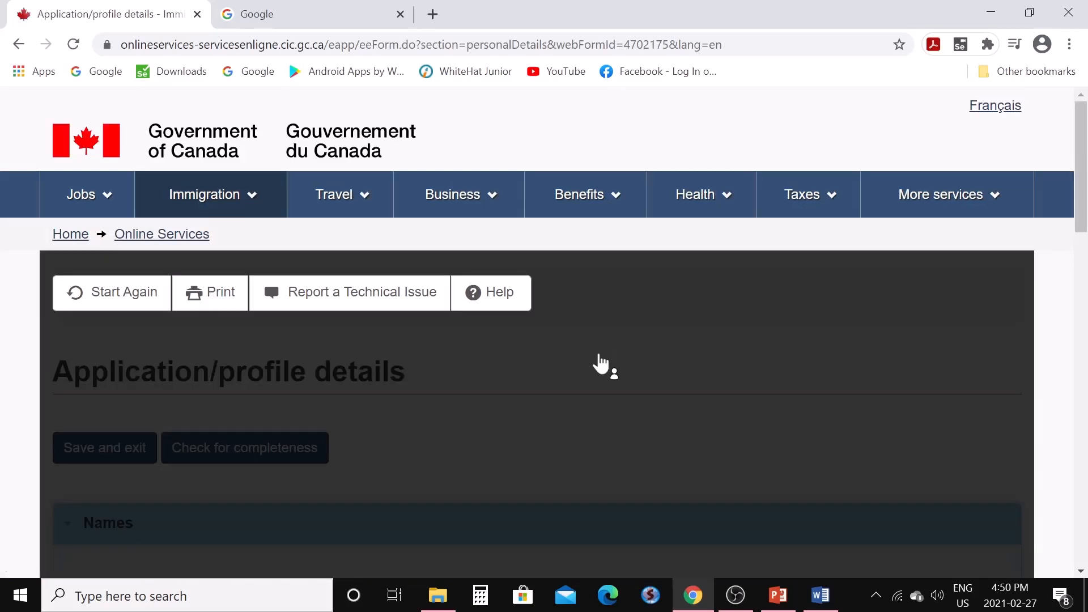
scroll(598, 357, "down", 4)
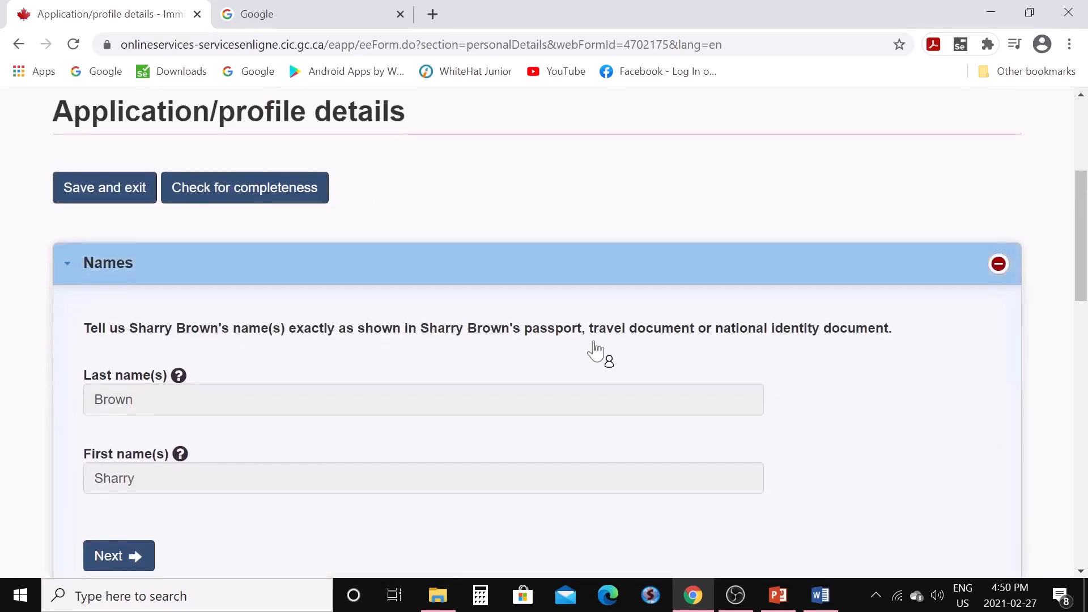
scroll(595, 352, "down", 1)
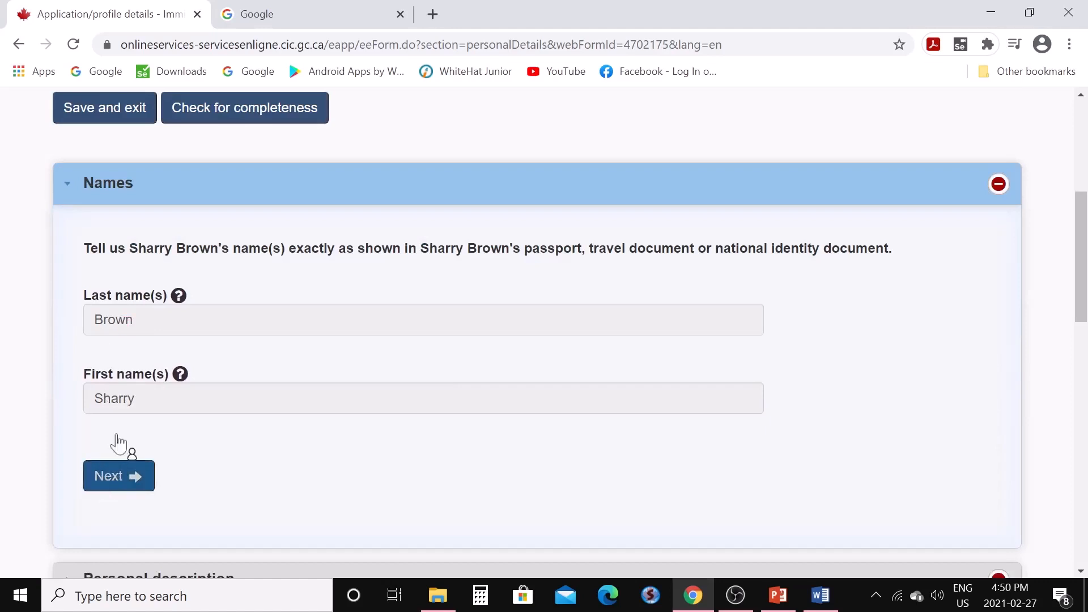
left_click(120, 487)
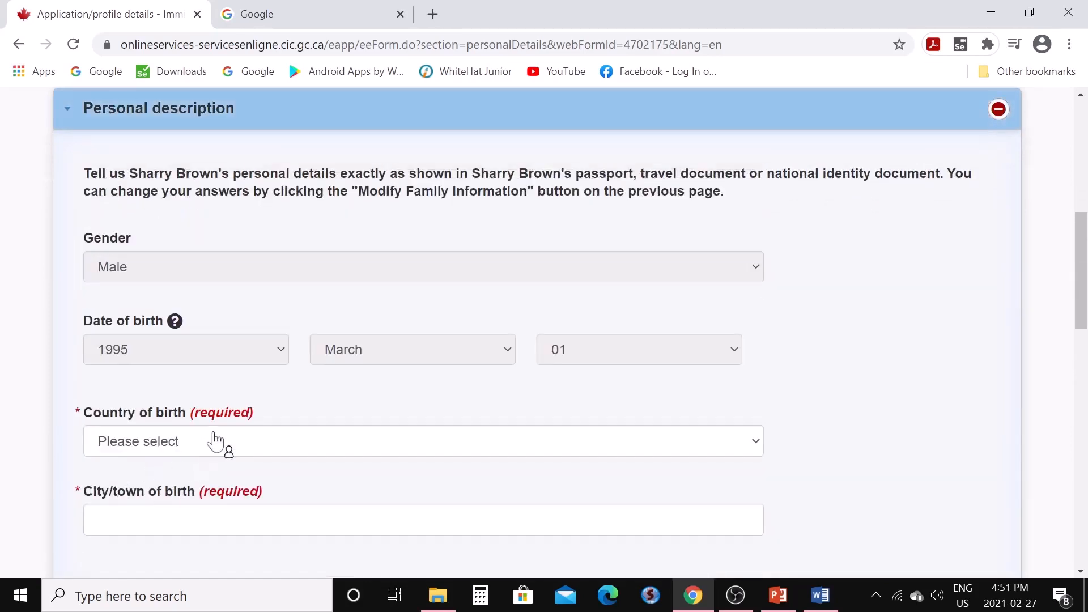
Set India as country of birth and begin entering Delhi as city of birth
scroll(255, 417, "down", 1)
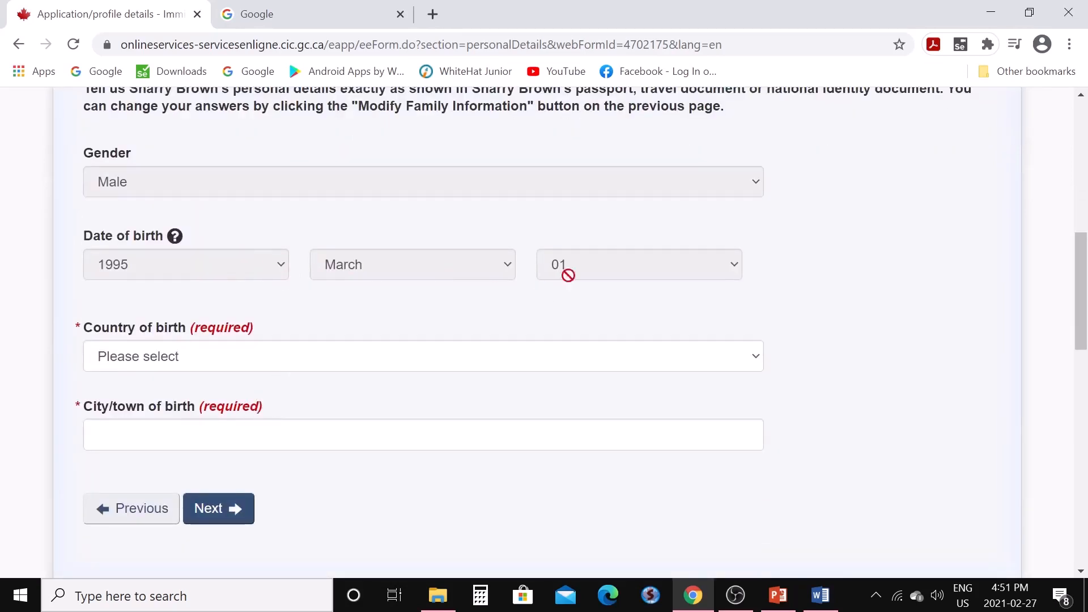
left_click(761, 368)
key("i")
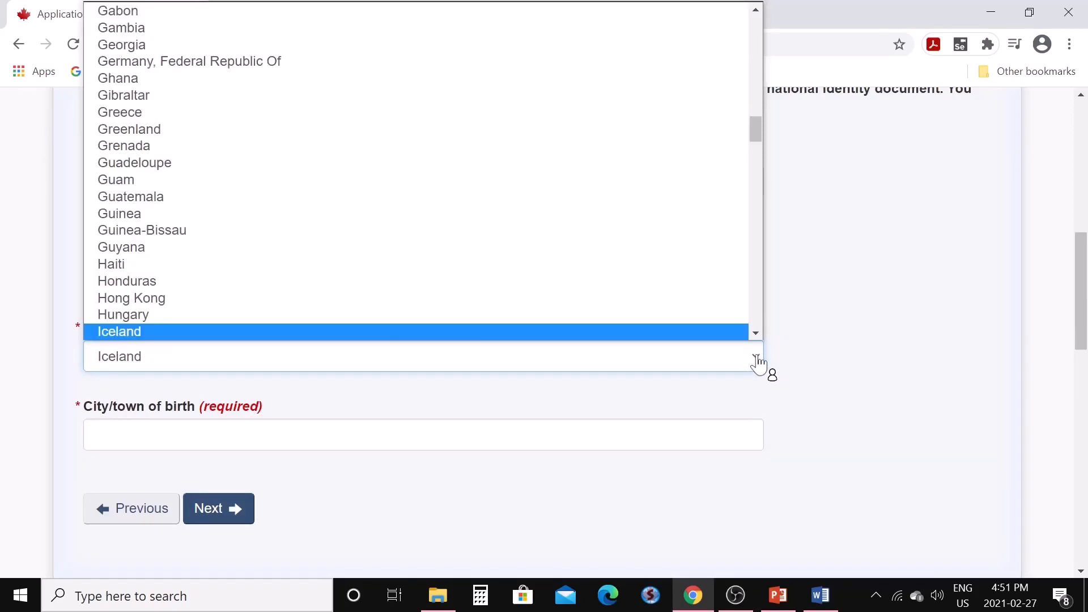
left_click(758, 363)
left_click(760, 362)
scroll(643, 268, "down", 6)
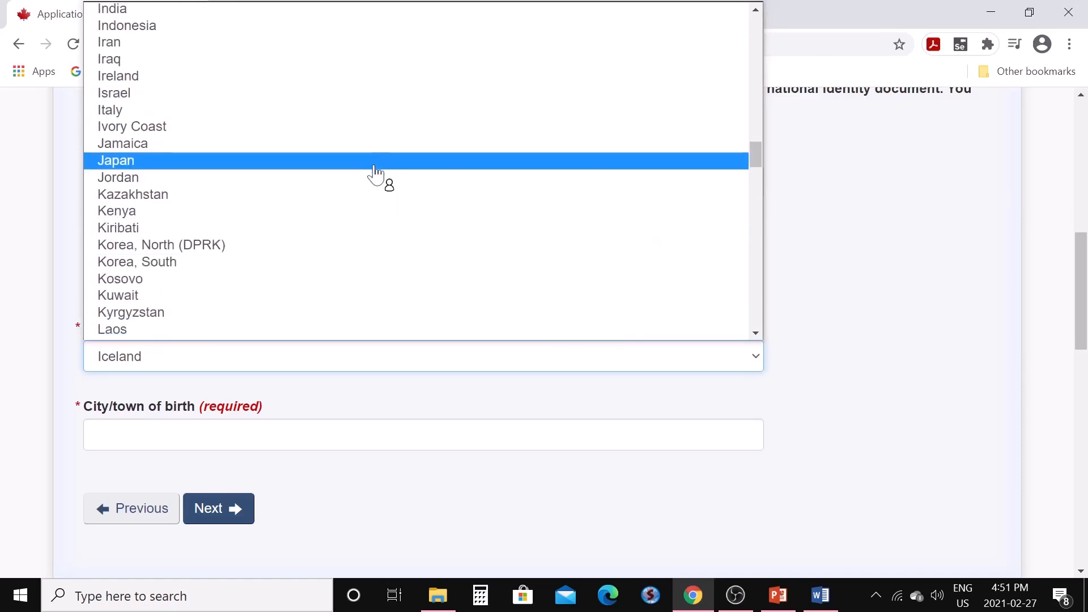
left_click(158, 13)
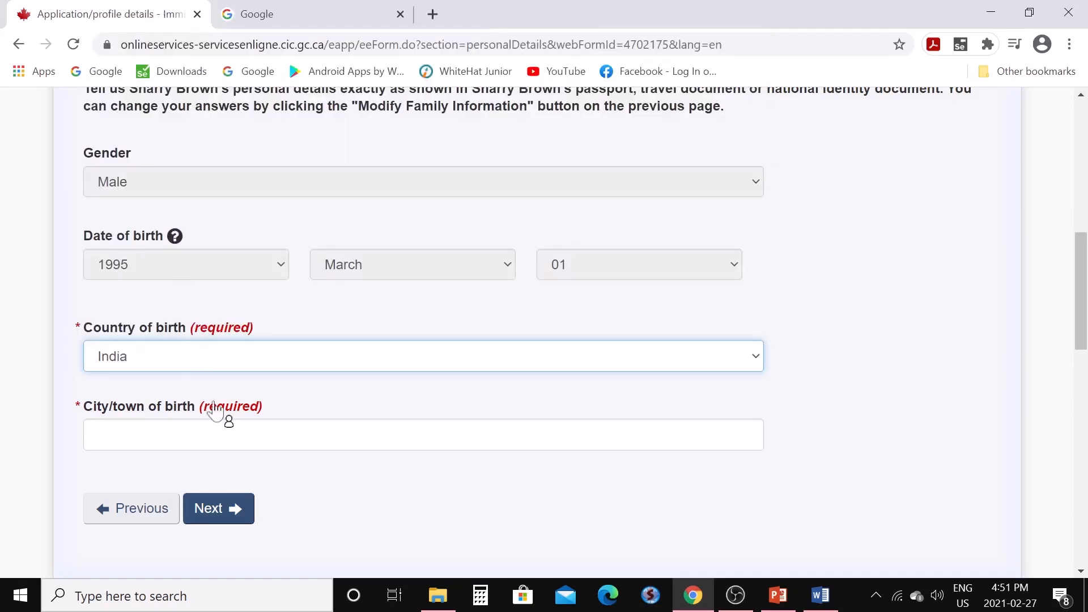
left_click(147, 436)
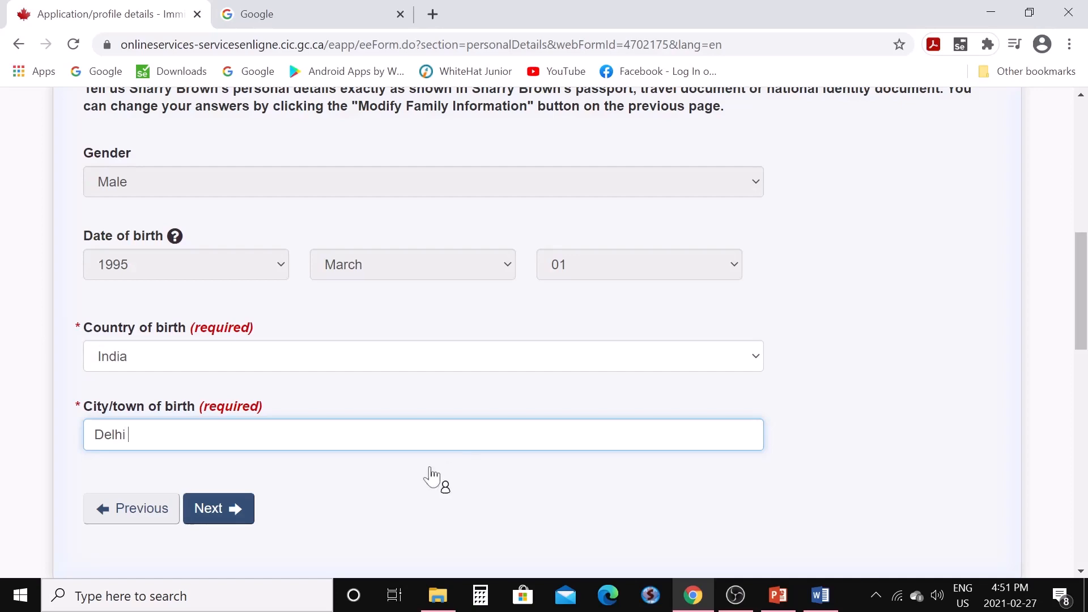
Save the personal description and move past marital status to the ID documents section
left_click(236, 511)
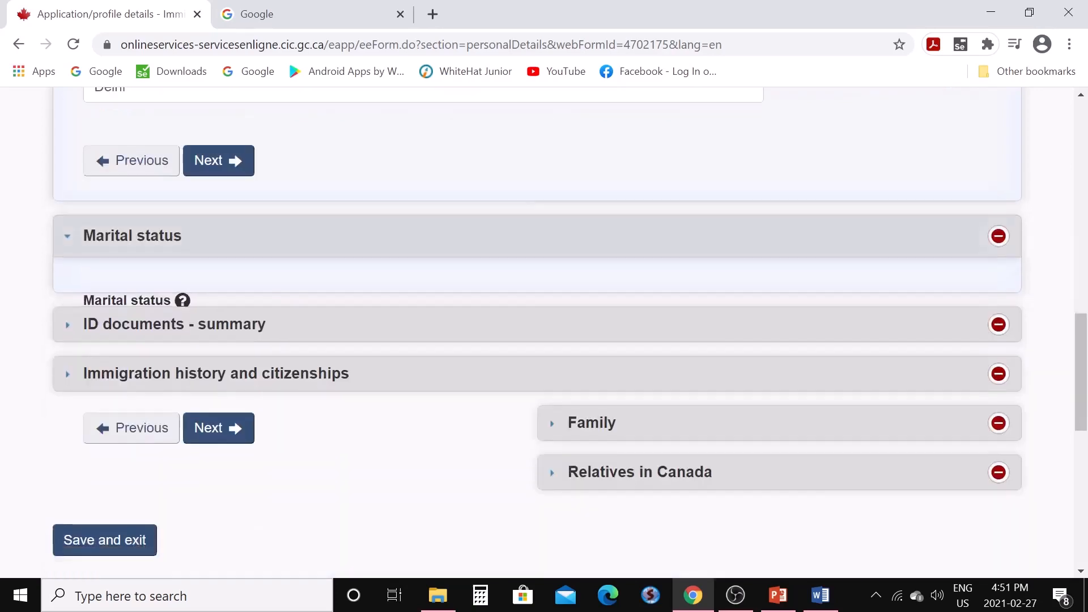
scroll(341, 431, "up", 5)
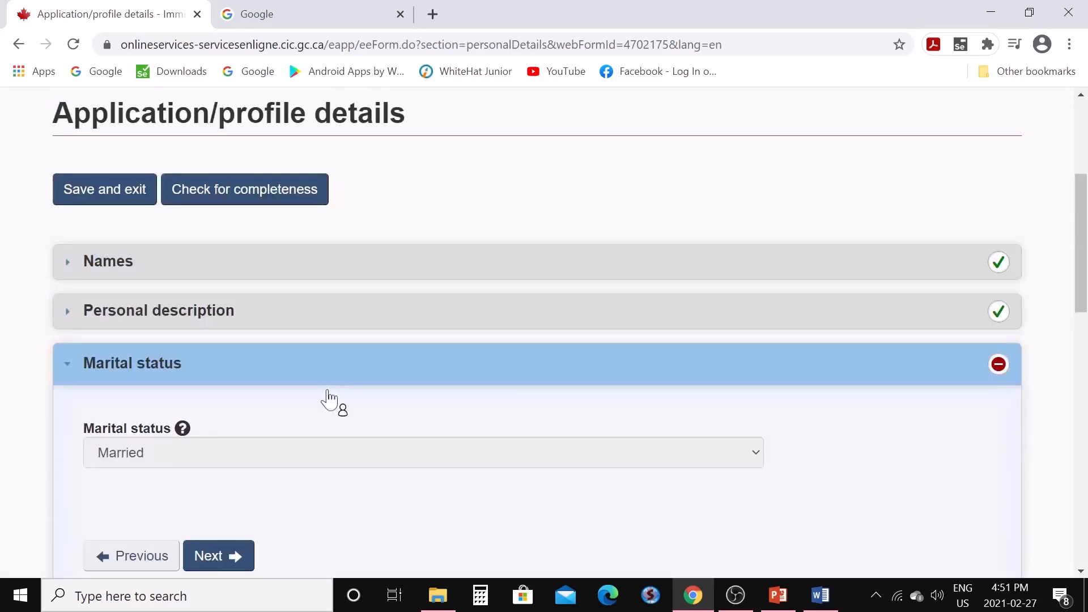
scroll(328, 462, "down", 3)
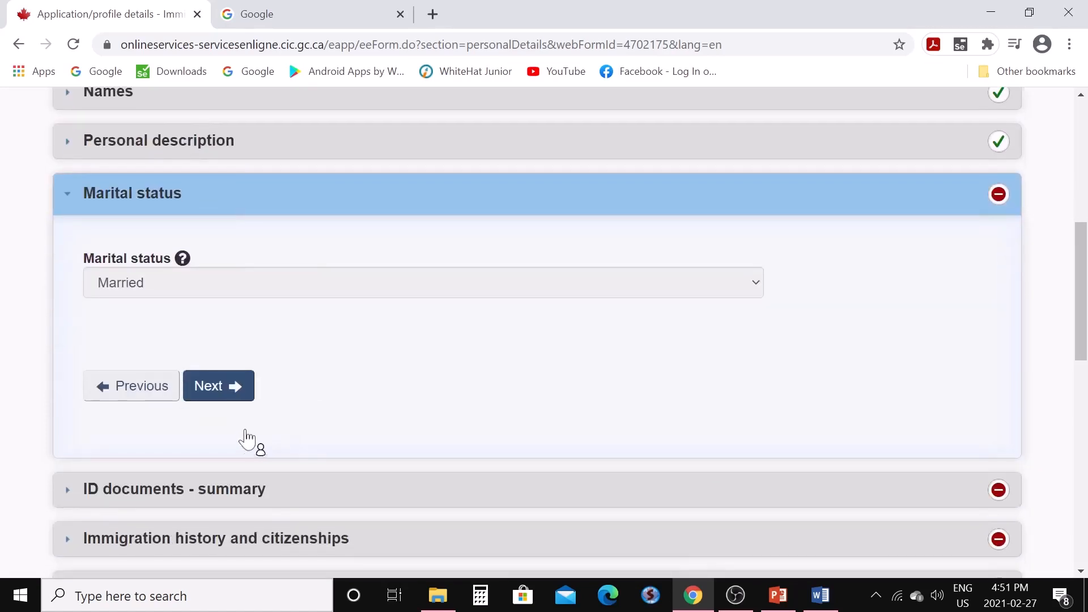
left_click(242, 391)
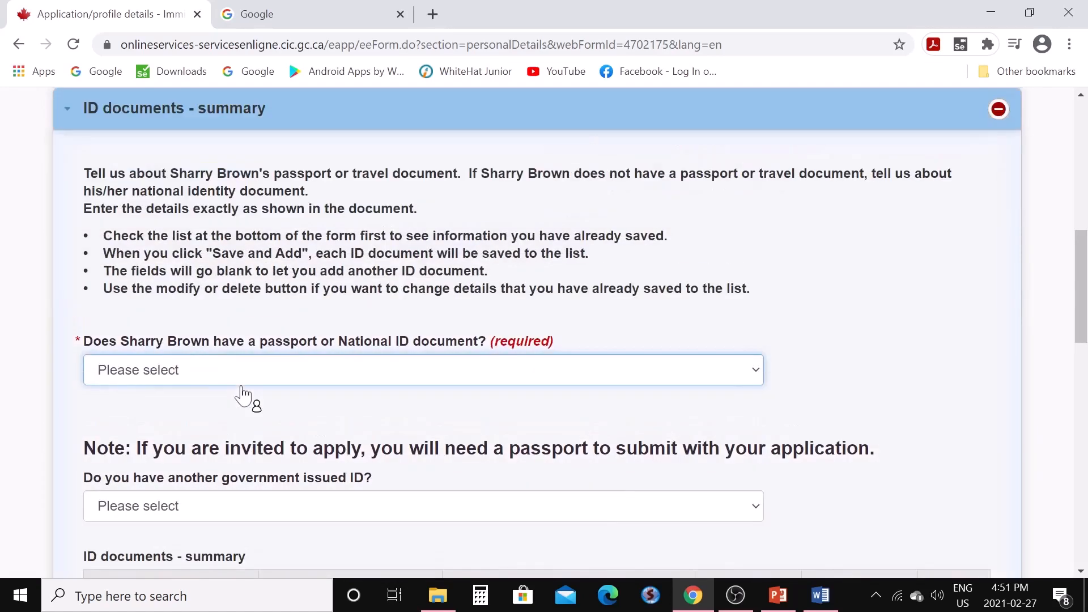
scroll(336, 420, "down", 1)
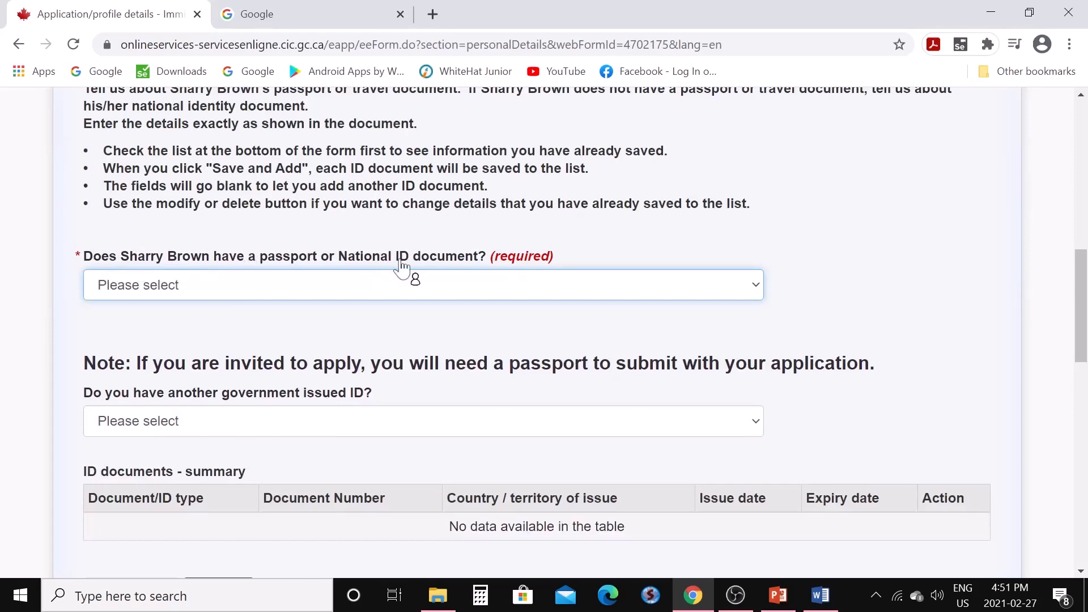
scroll(472, 273, "up", 1)
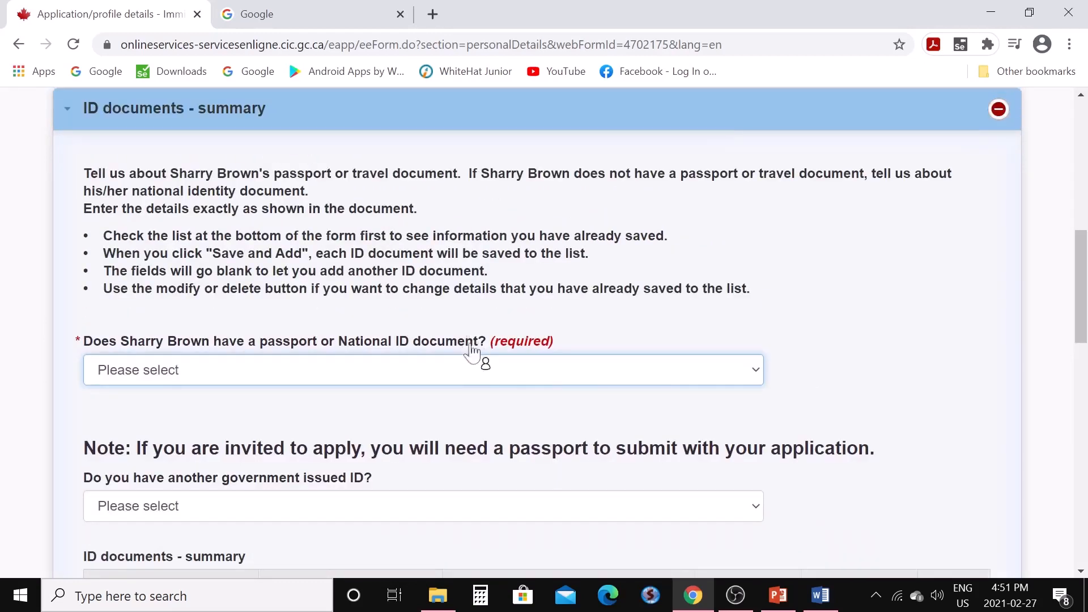
Answer Yes to having a passport or ID, with Passport/travel document as the type
left_click(761, 375)
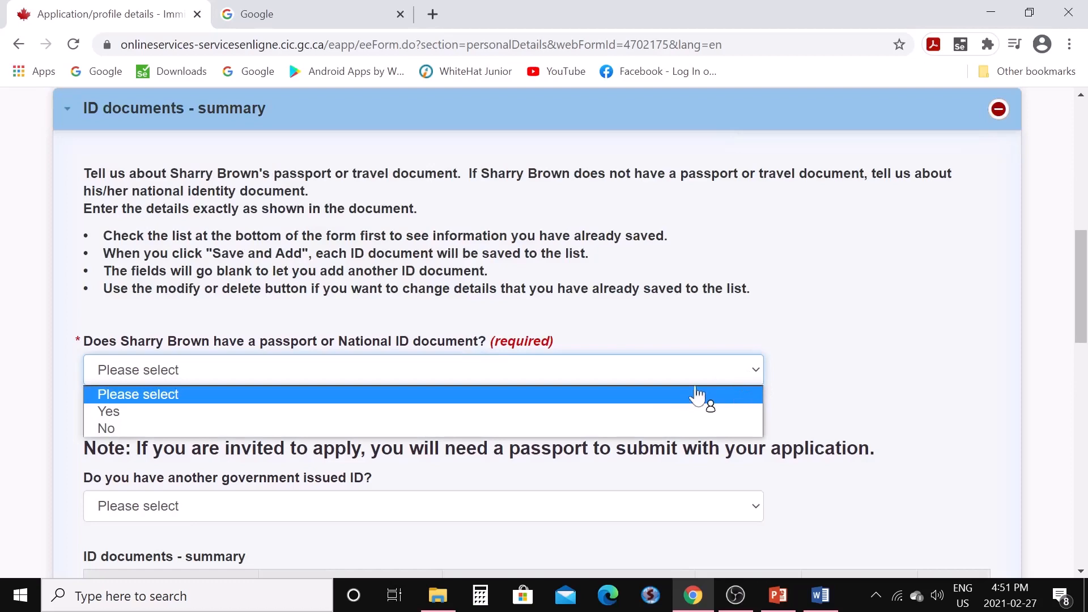
left_click(648, 413)
scroll(596, 447, "down", 3)
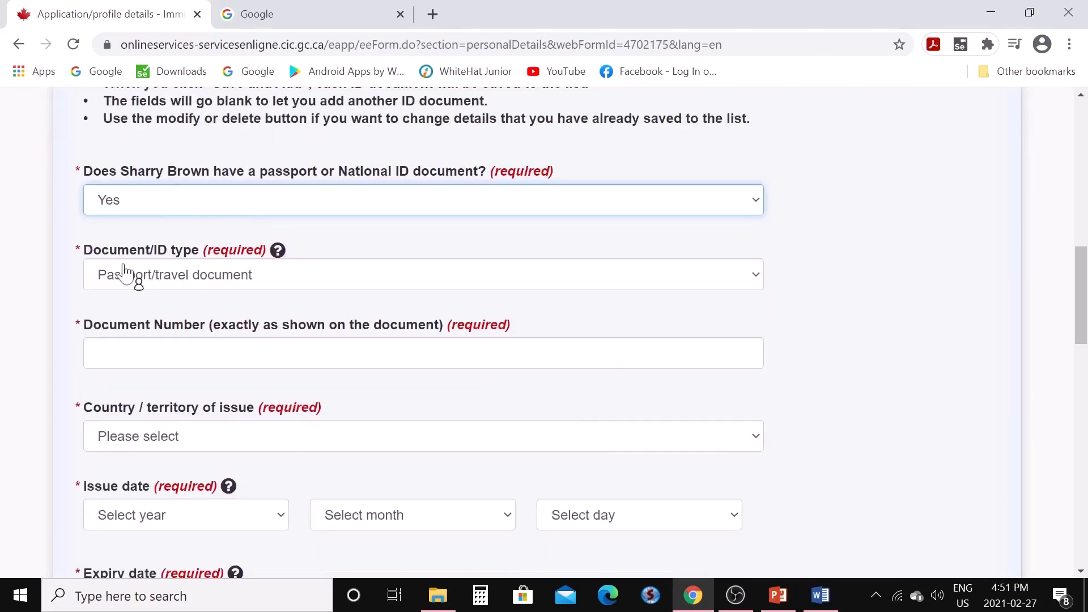
left_click(172, 277)
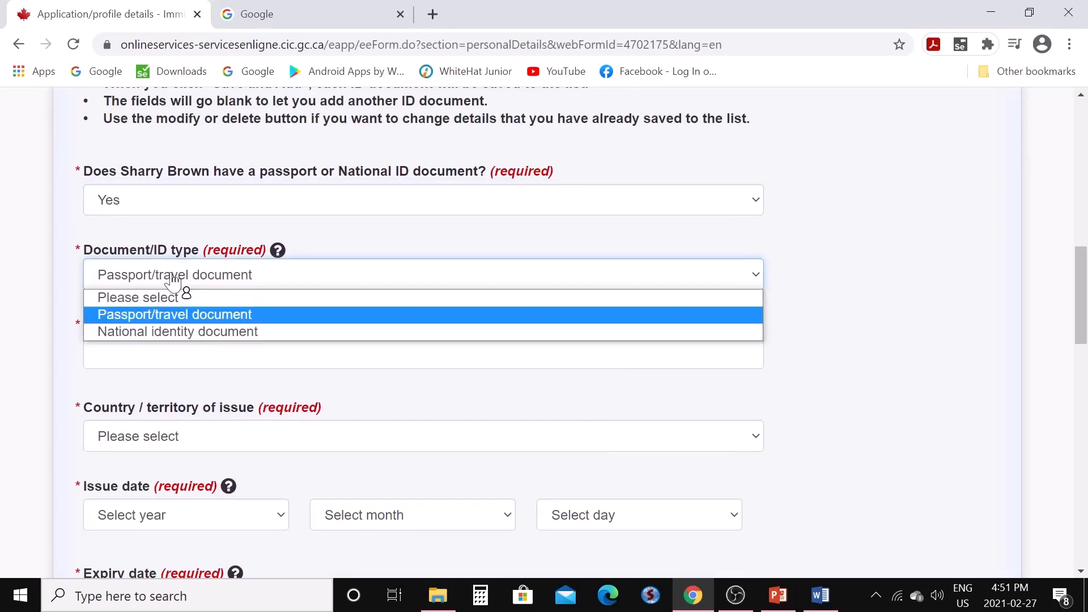
left_click(202, 315)
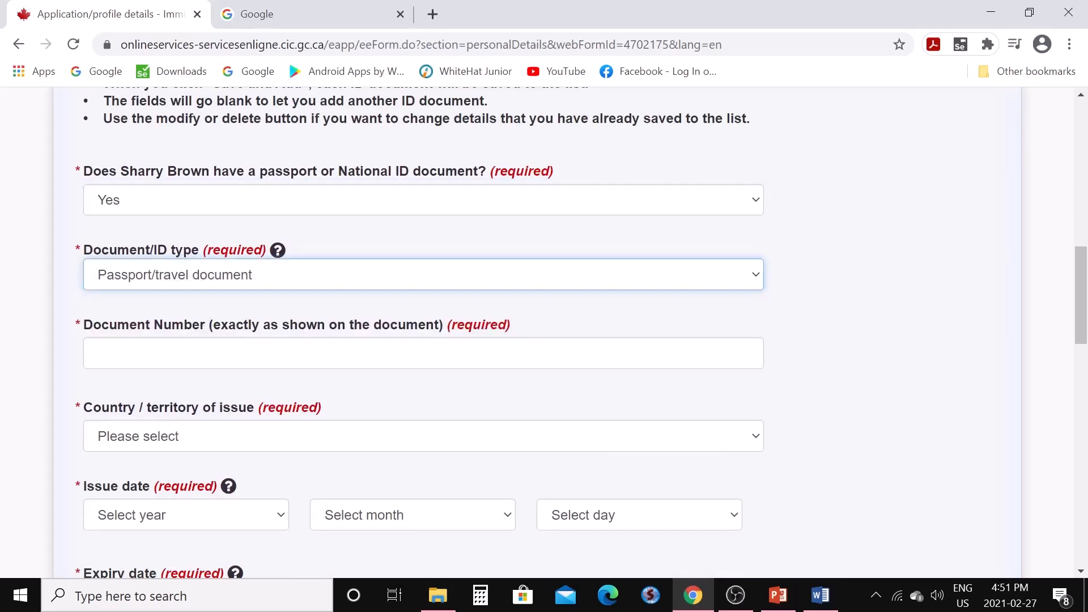
key("Tab")
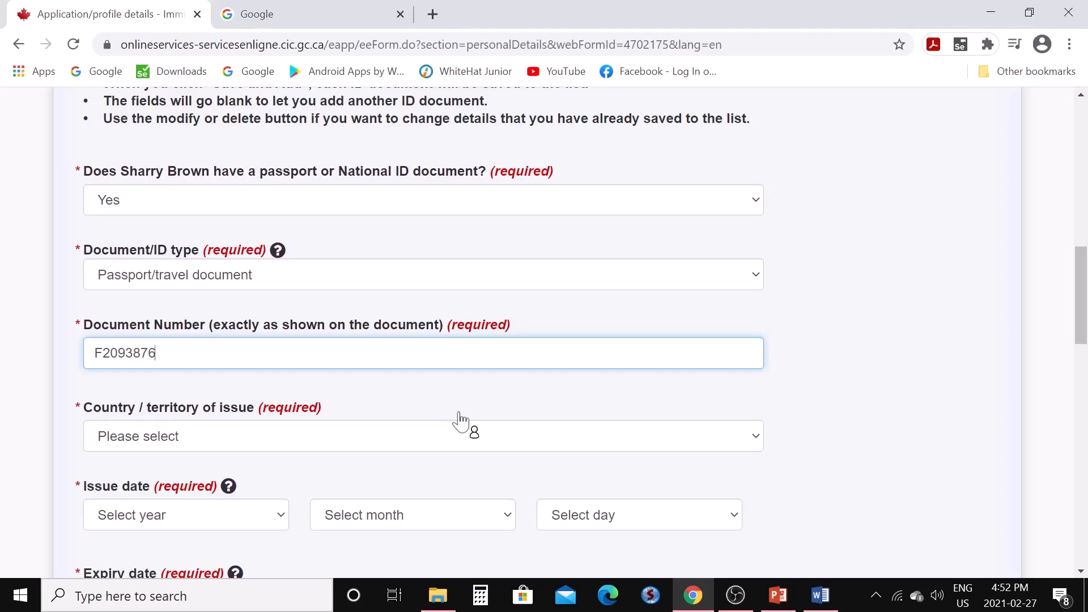
Choose India (IND) as the passport's country of issue
scroll(444, 416, "down", 1)
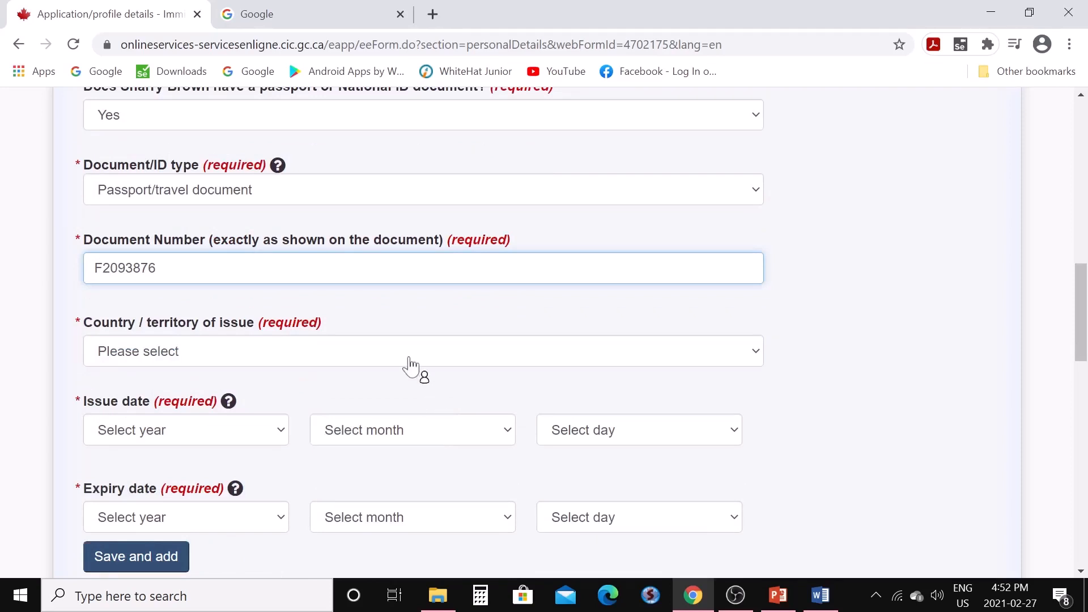
left_click(757, 356)
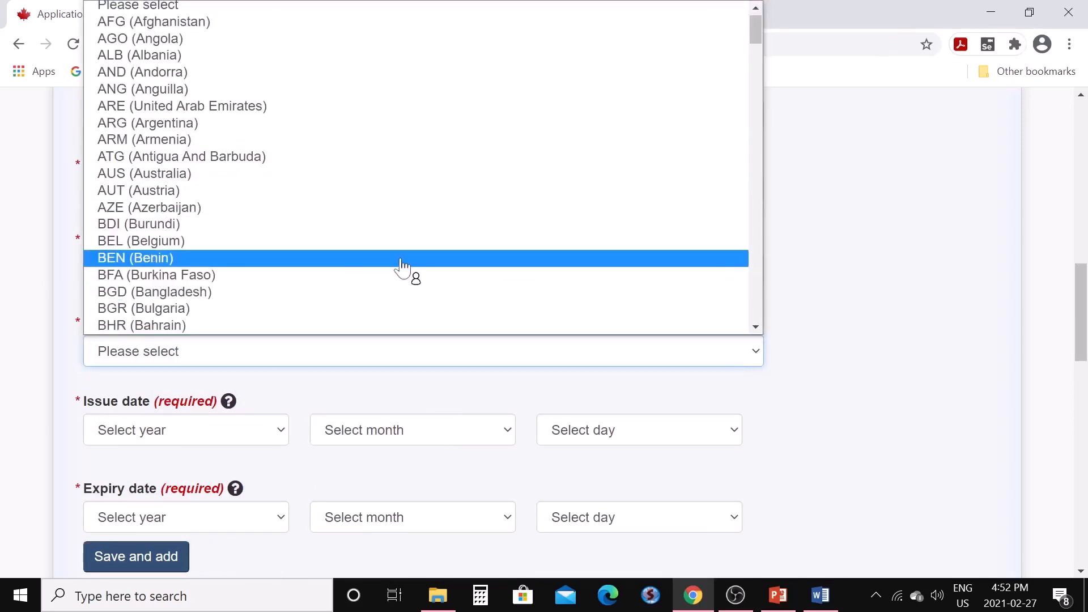
key("i")
scroll(399, 271, "down", 6)
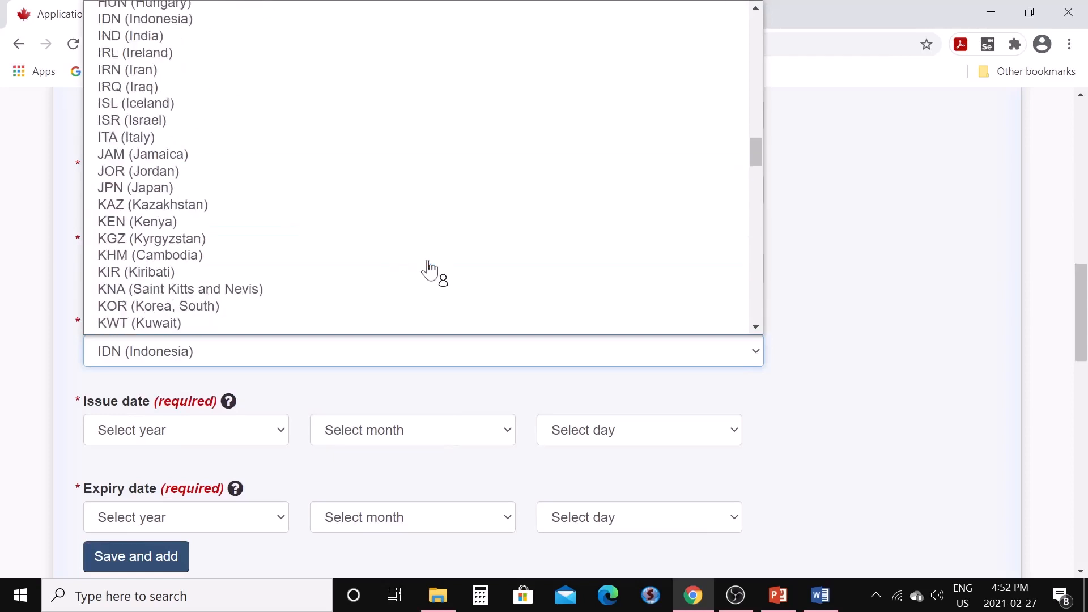
scroll(426, 265, "down", 9)
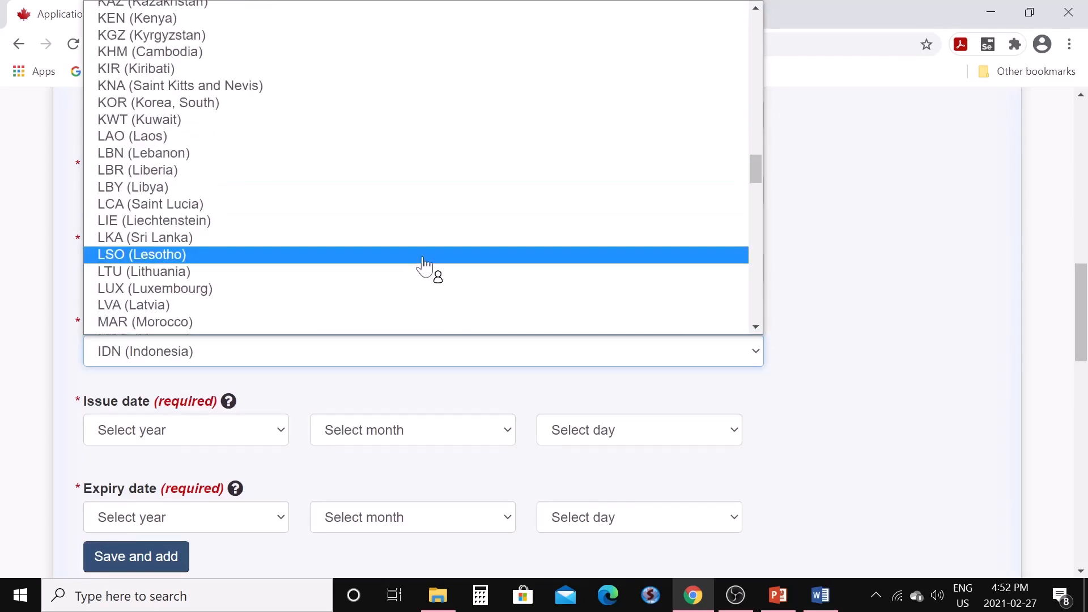
scroll(425, 264, "down", 10)
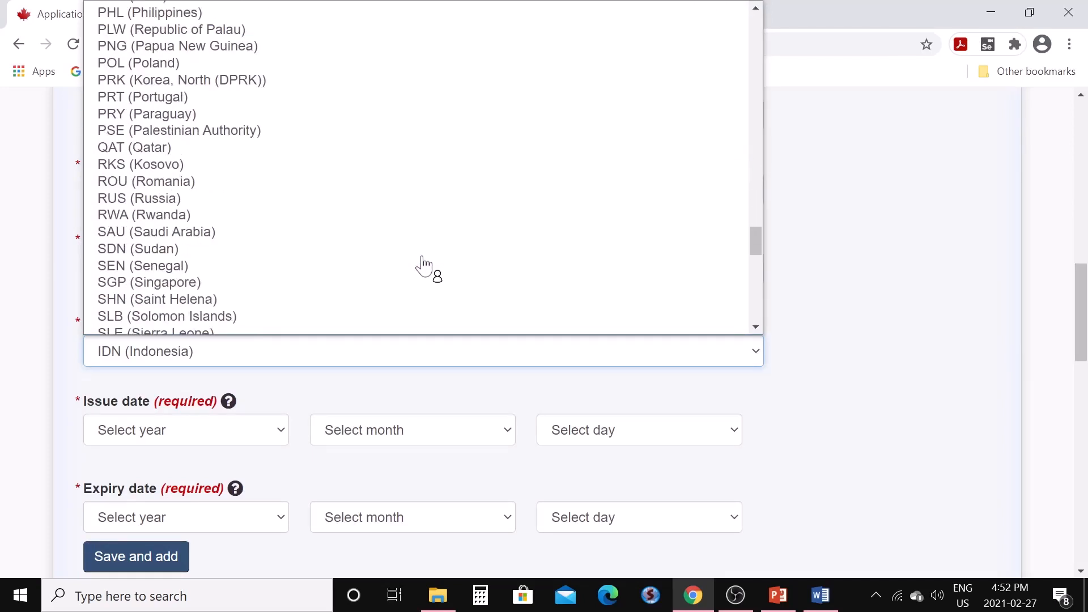
scroll(422, 265, "up", 10)
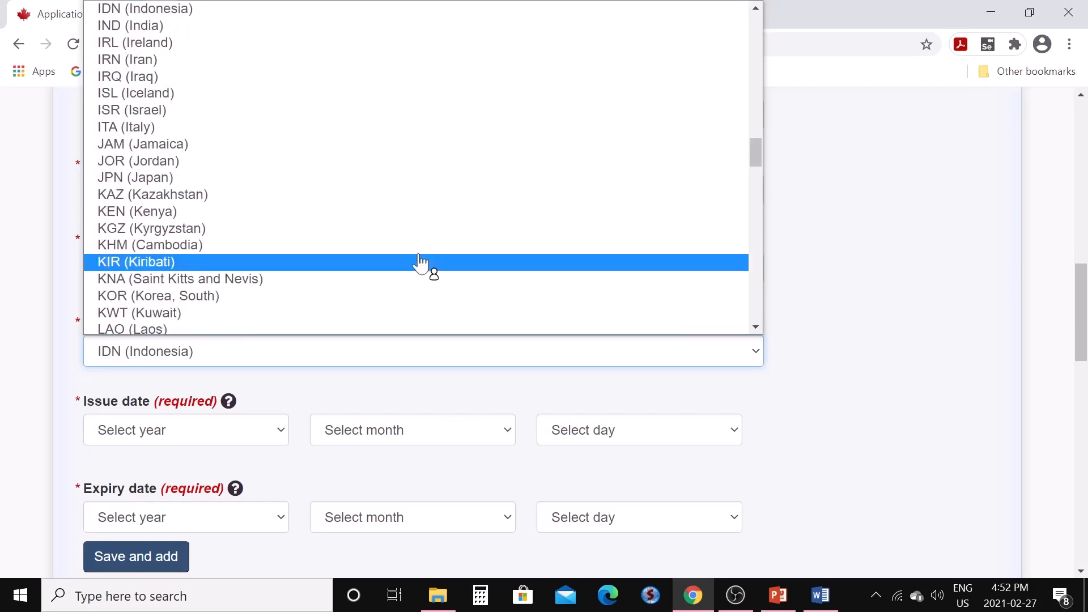
scroll(326, 128, "up", 3)
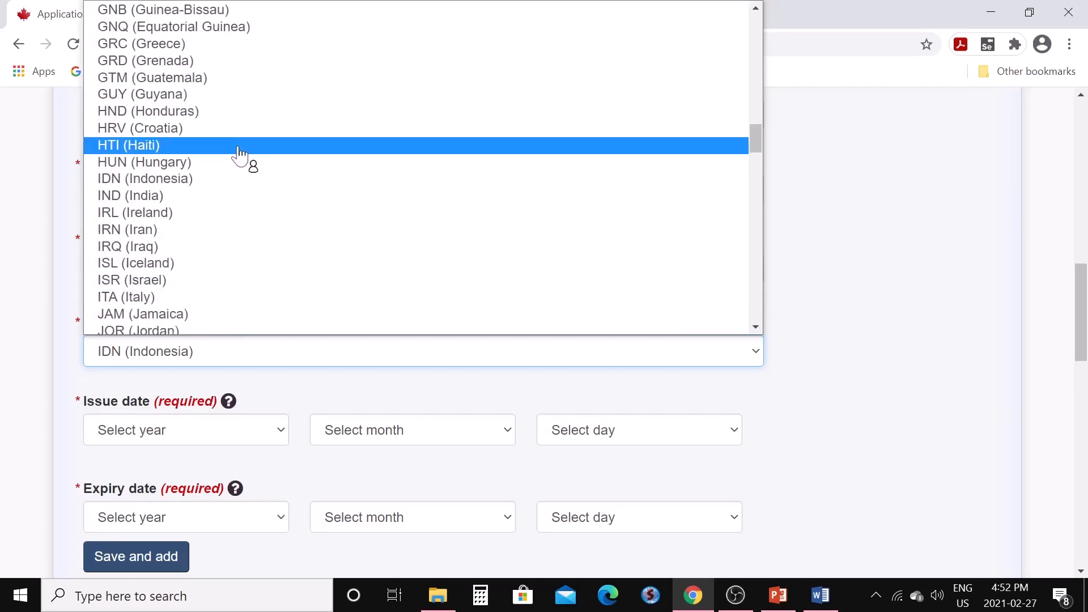
left_click(233, 197)
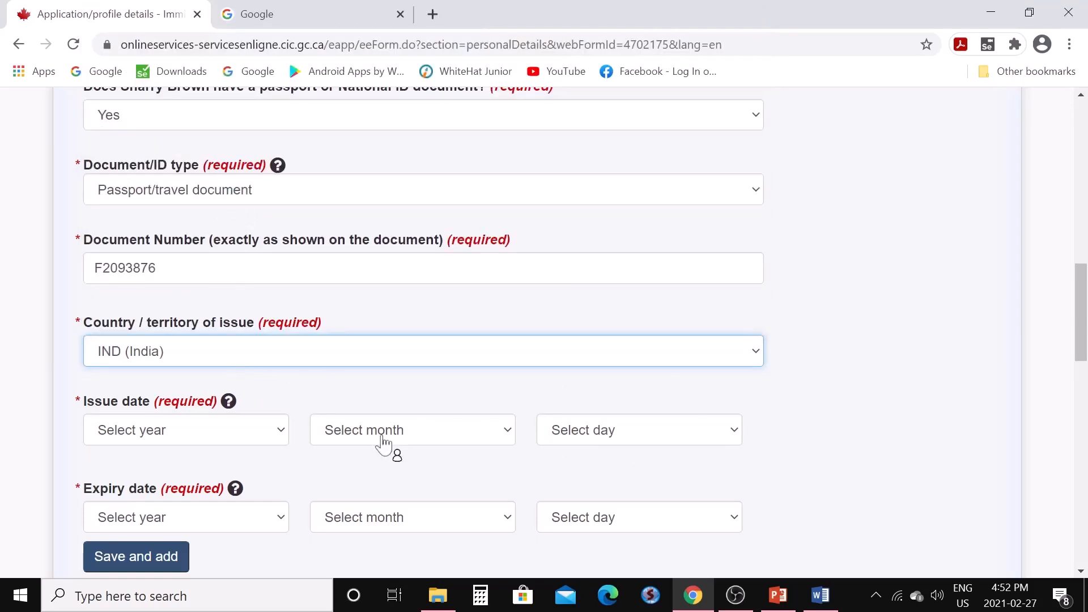
Set the passport issue date to 2016 September 05
left_click(282, 438)
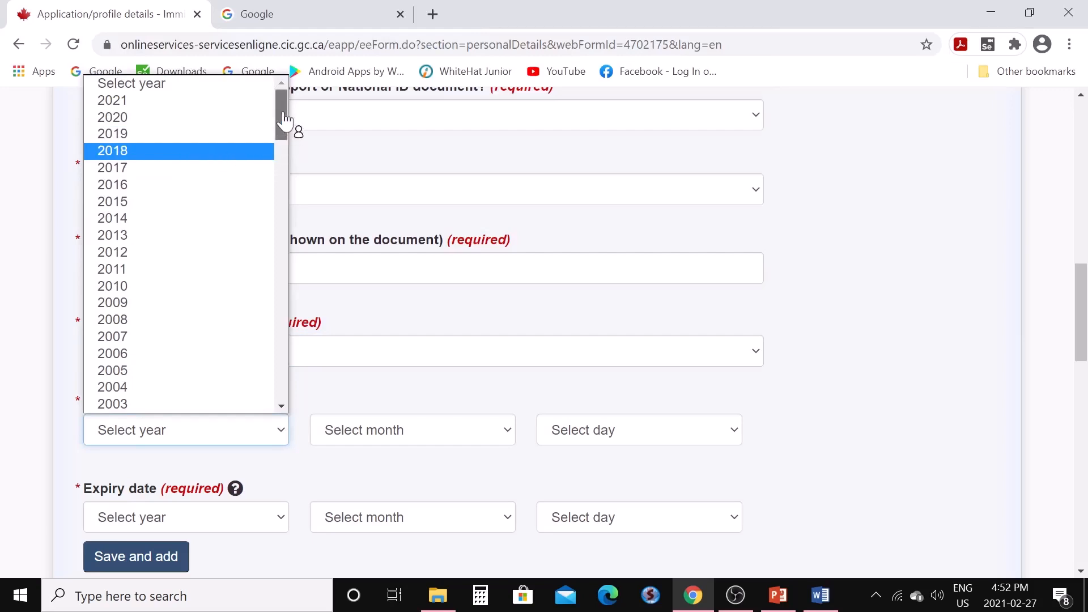
left_click(141, 256)
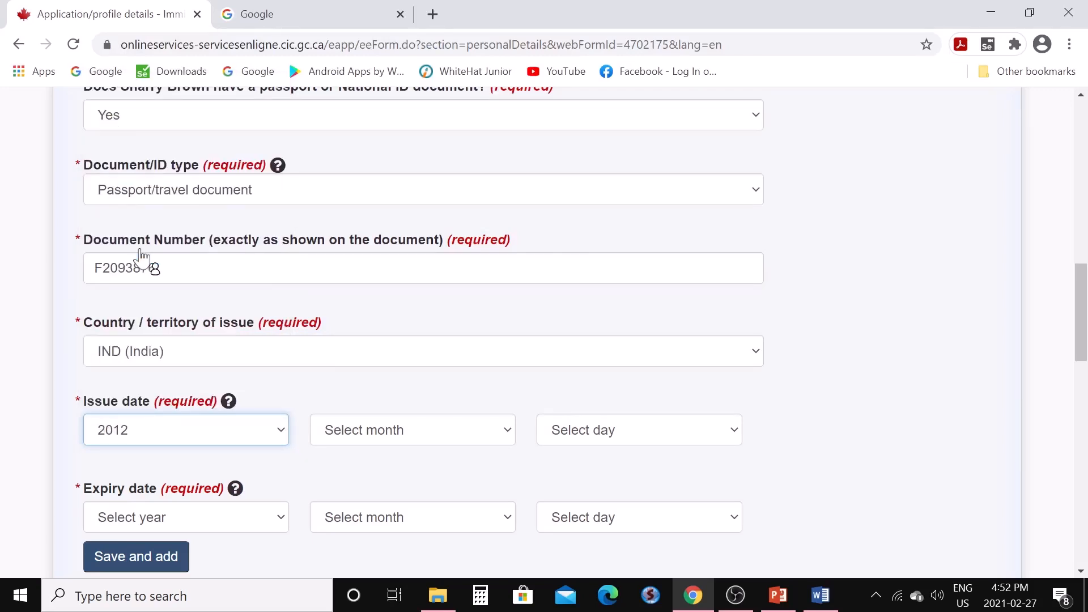
left_click(284, 439)
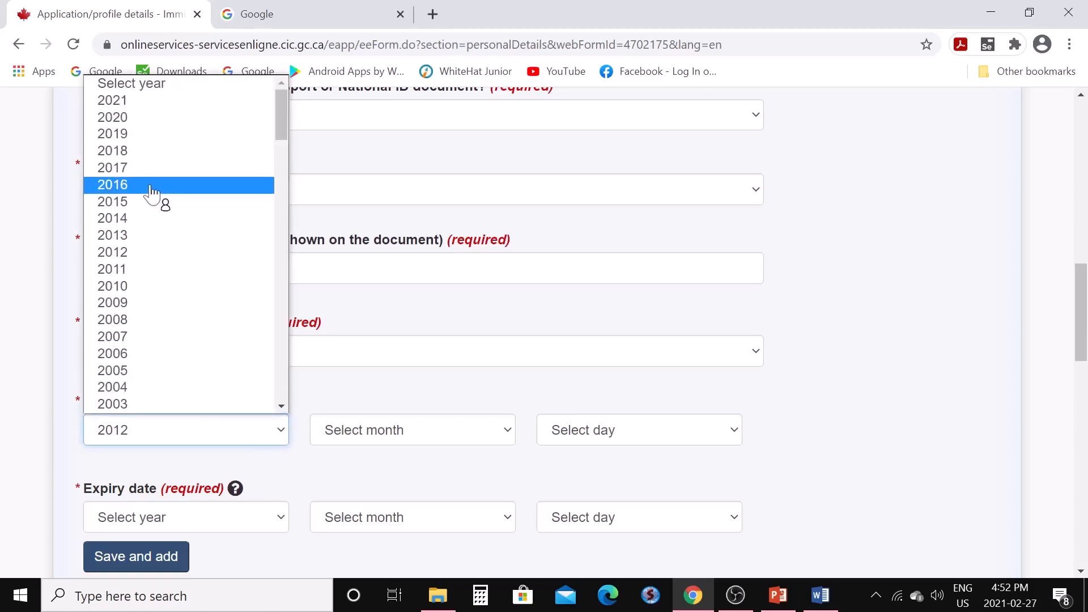
left_click(152, 187)
left_click(506, 433)
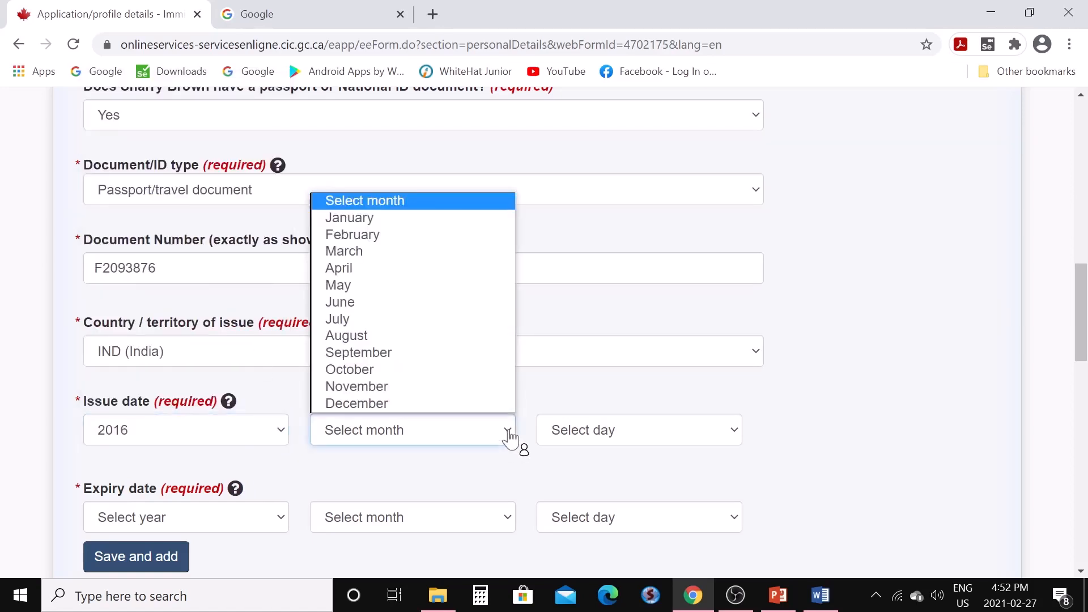
left_click(417, 354)
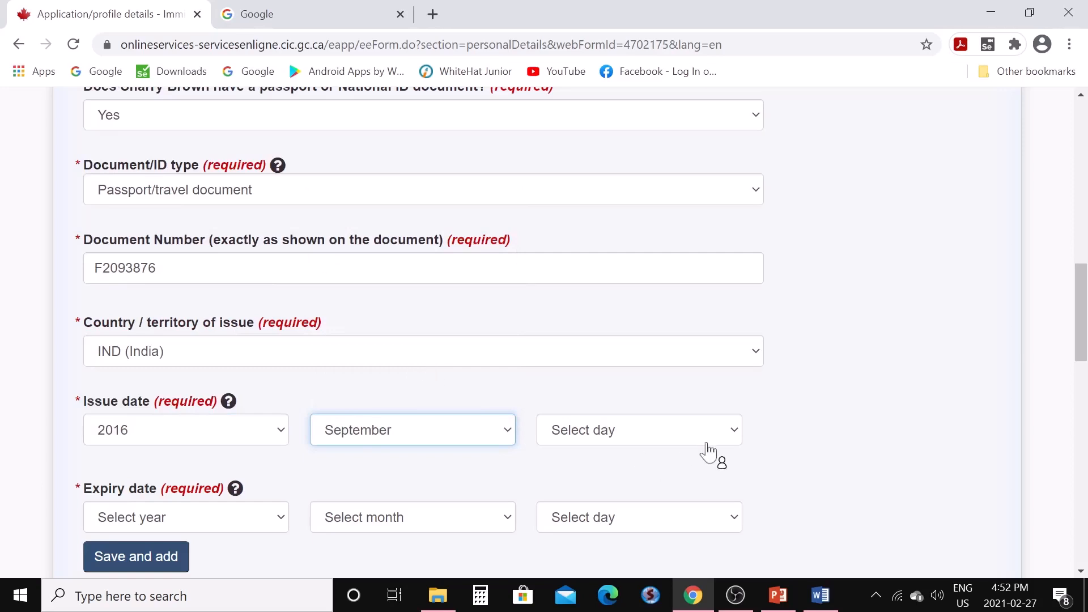
left_click(737, 443)
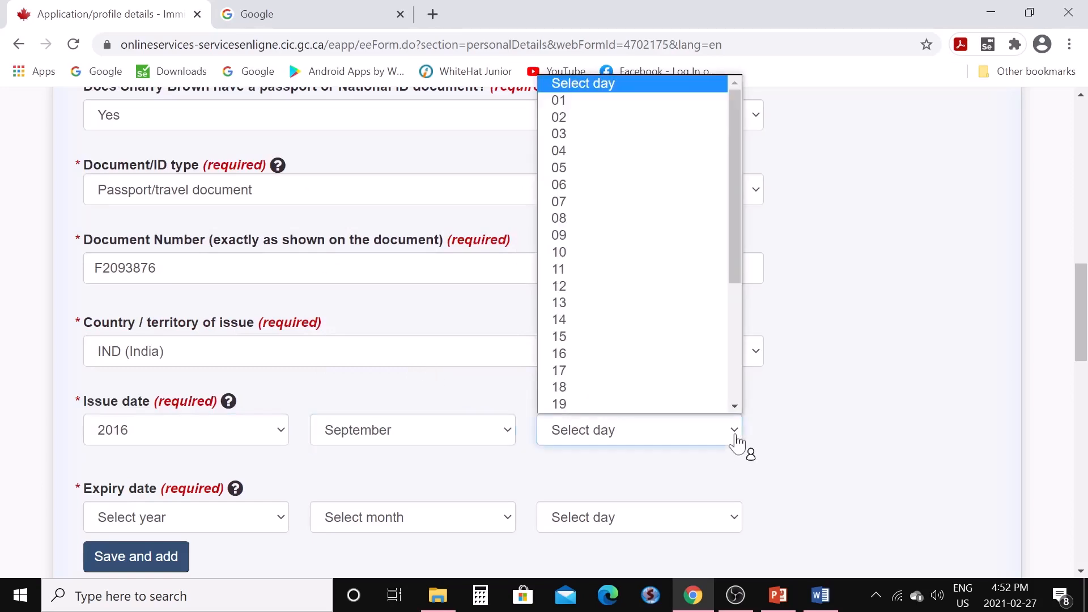
left_click(595, 174)
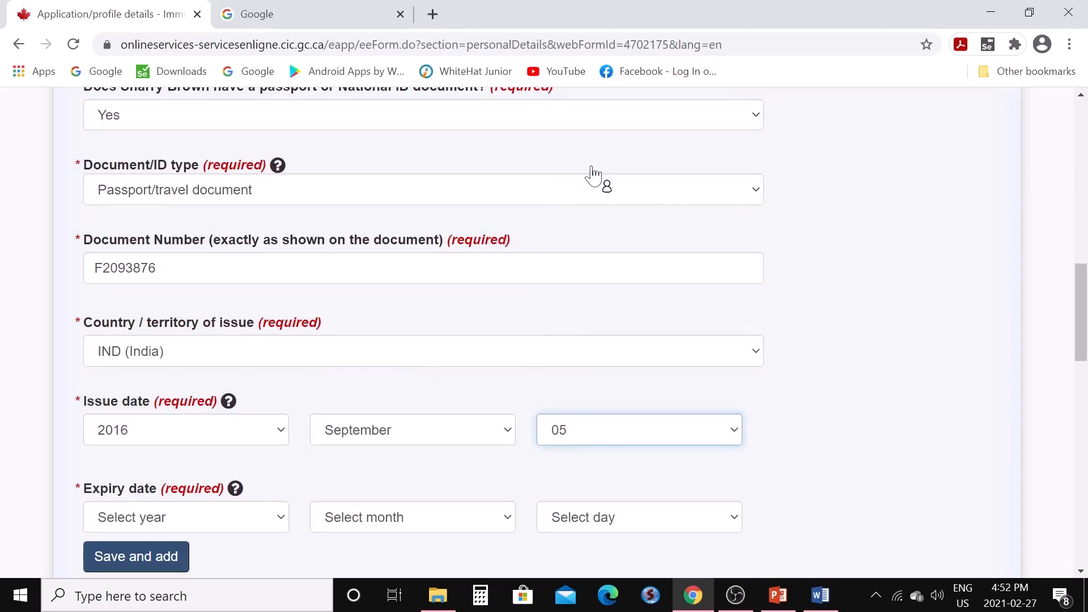
Set the expiry date to 2026 September 04 and save the passport to the ID documents summary
left_click(284, 525)
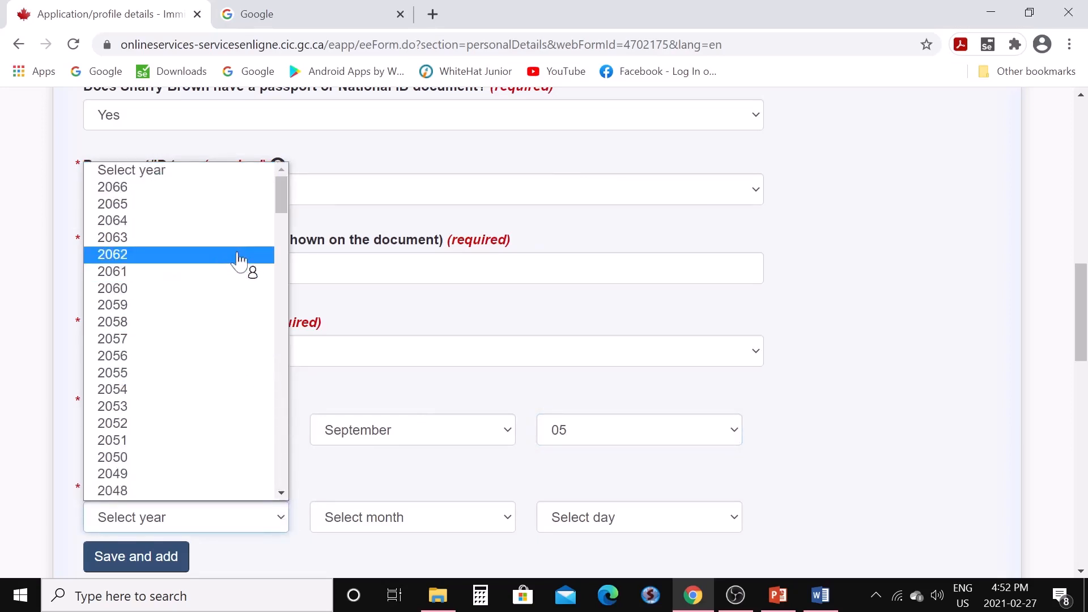
scroll(164, 381, "down", 7)
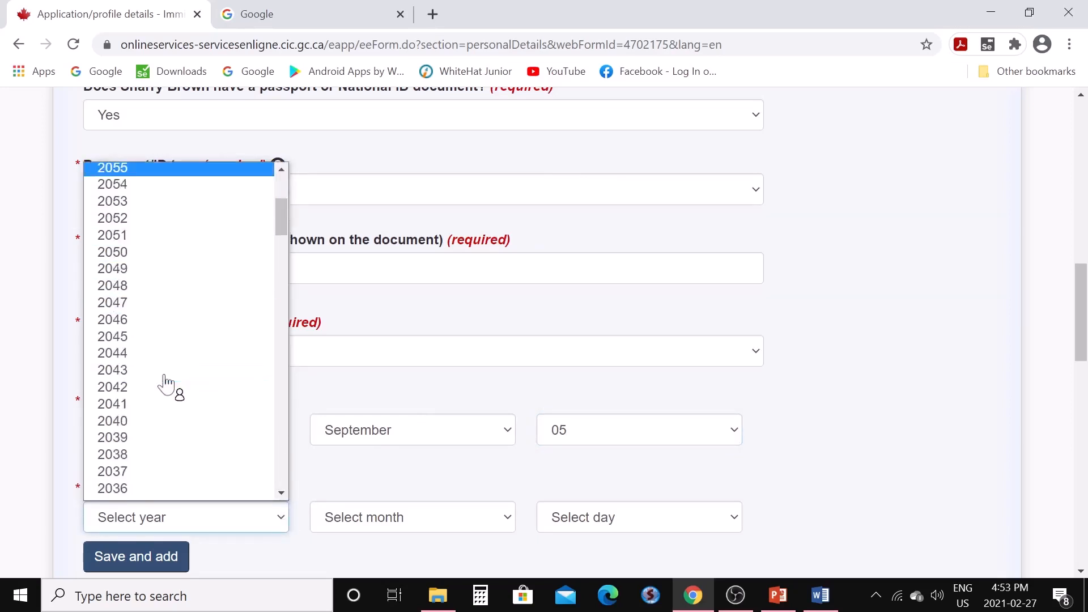
scroll(164, 382, "down", 2)
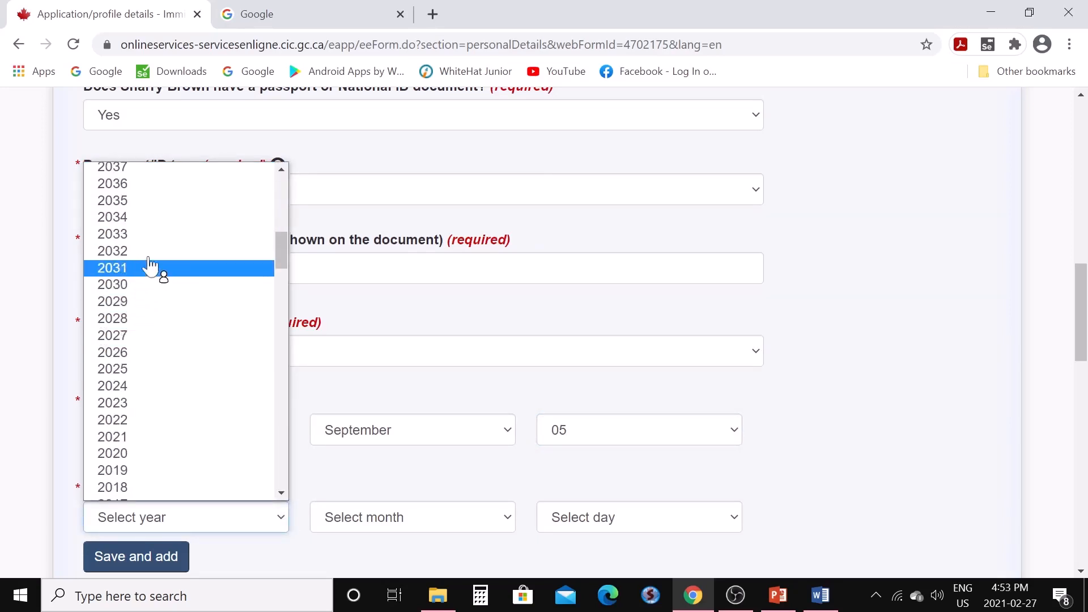
left_click(148, 353)
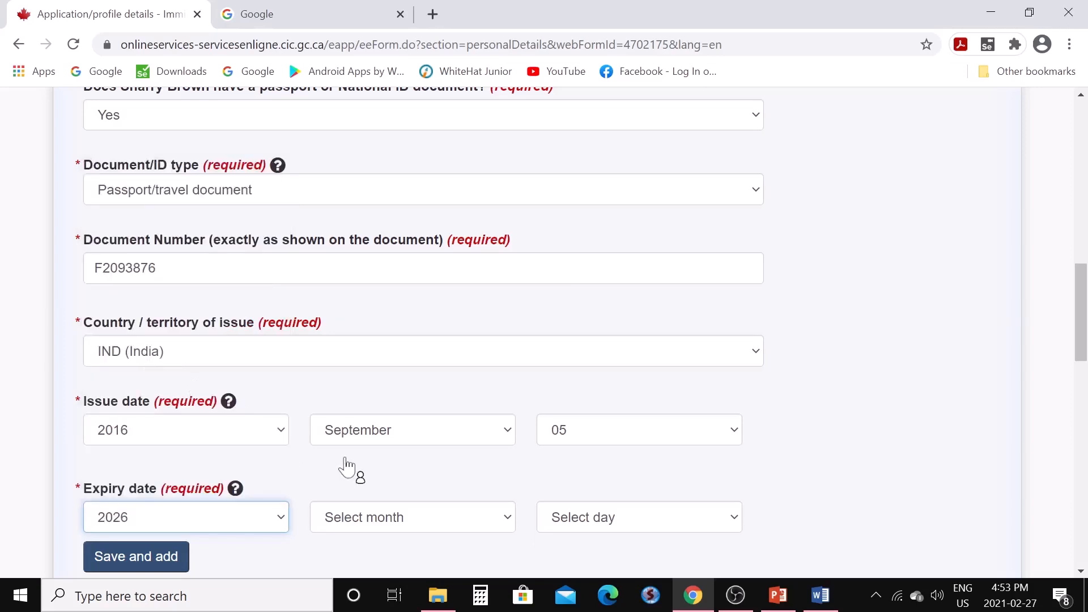
left_click(509, 528)
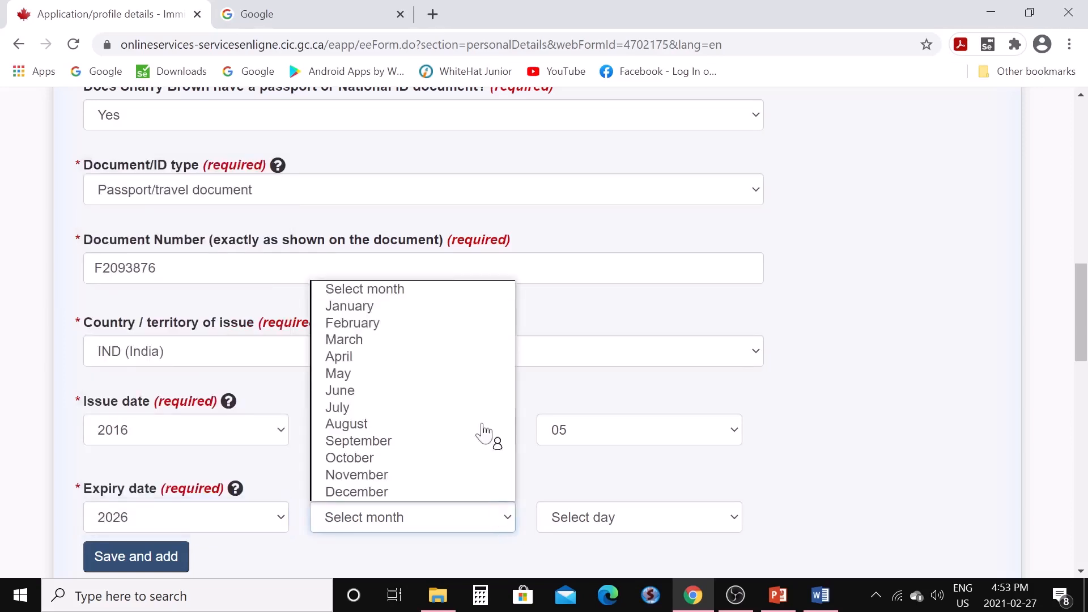
left_click(437, 445)
left_click(732, 519)
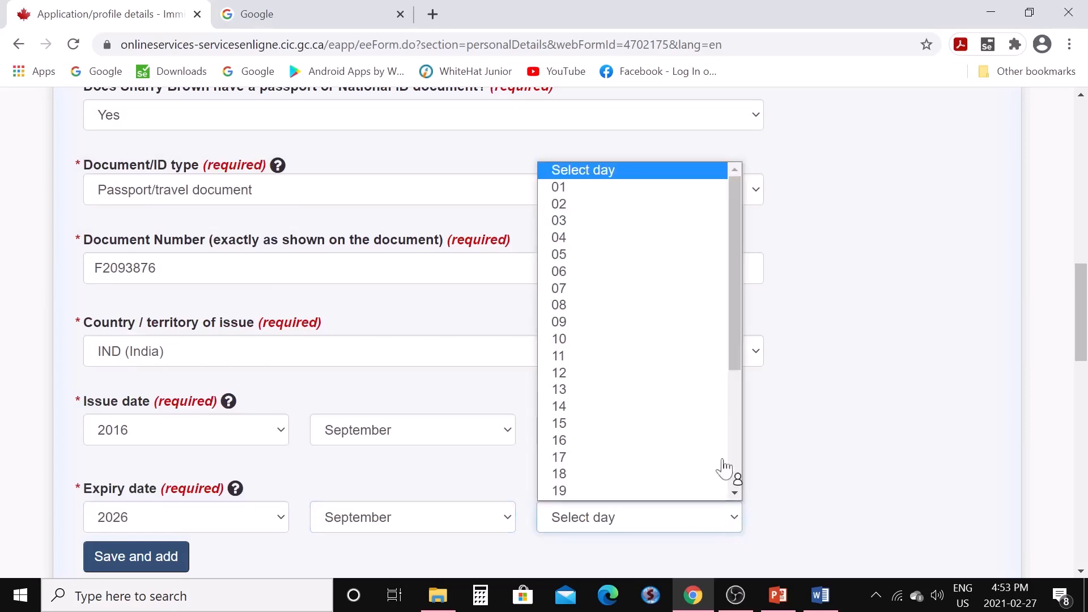
left_click(586, 238)
scroll(800, 424, "down", 3)
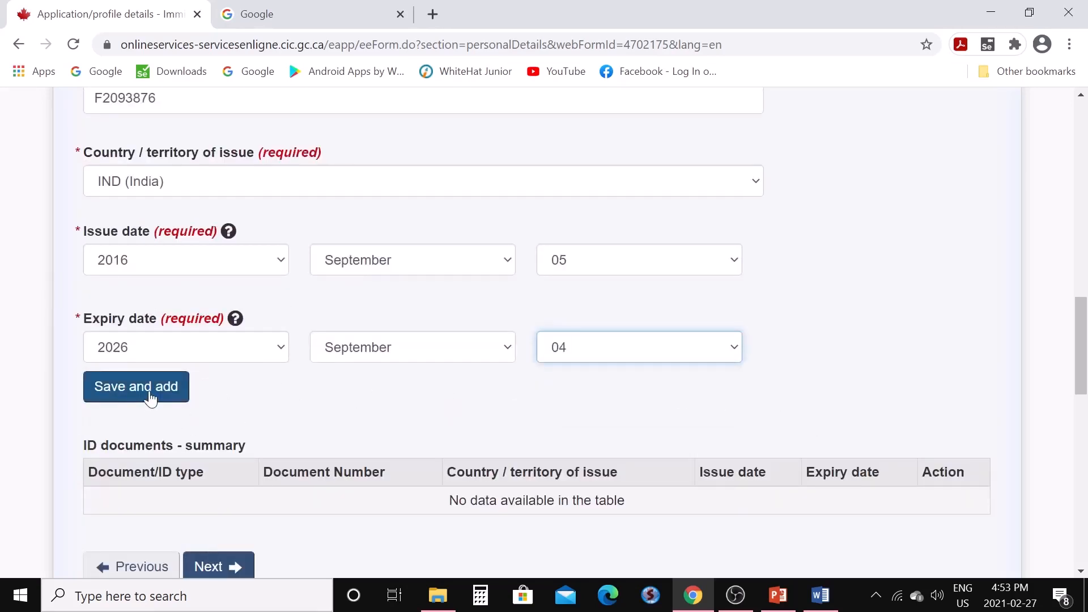
left_click(136, 387)
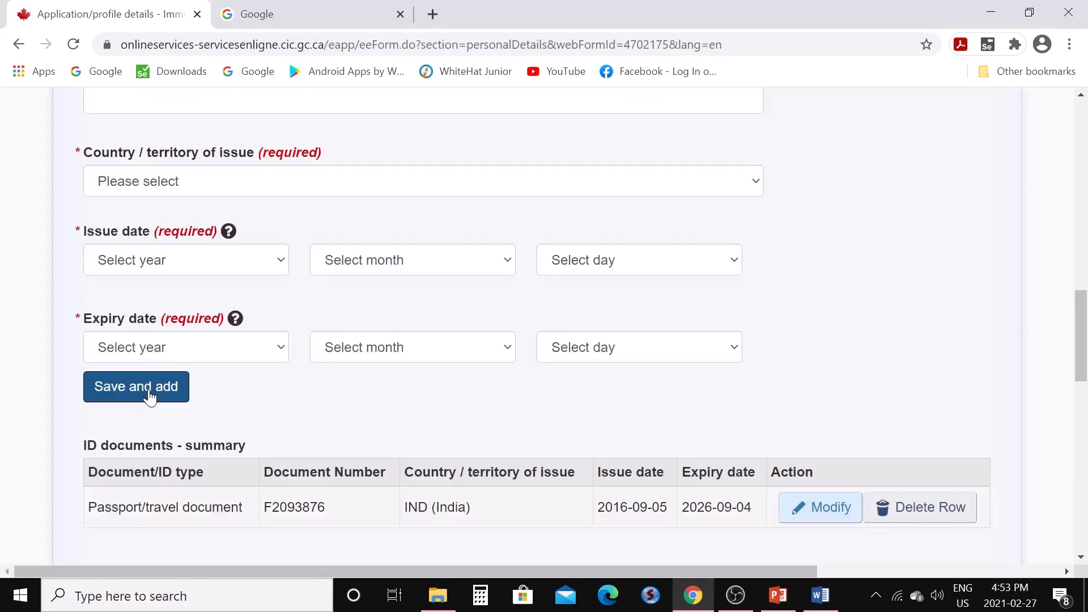
scroll(326, 420, "down", 3)
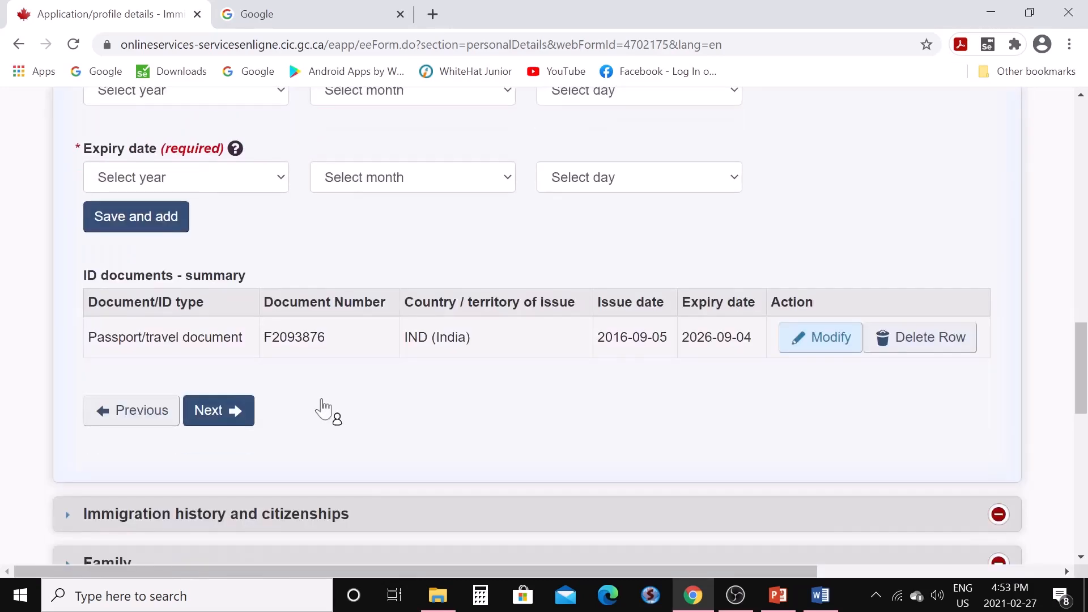
Continue to immigration history and answer No to previous applications to IRCC
left_click(800, 350)
left_click(229, 420)
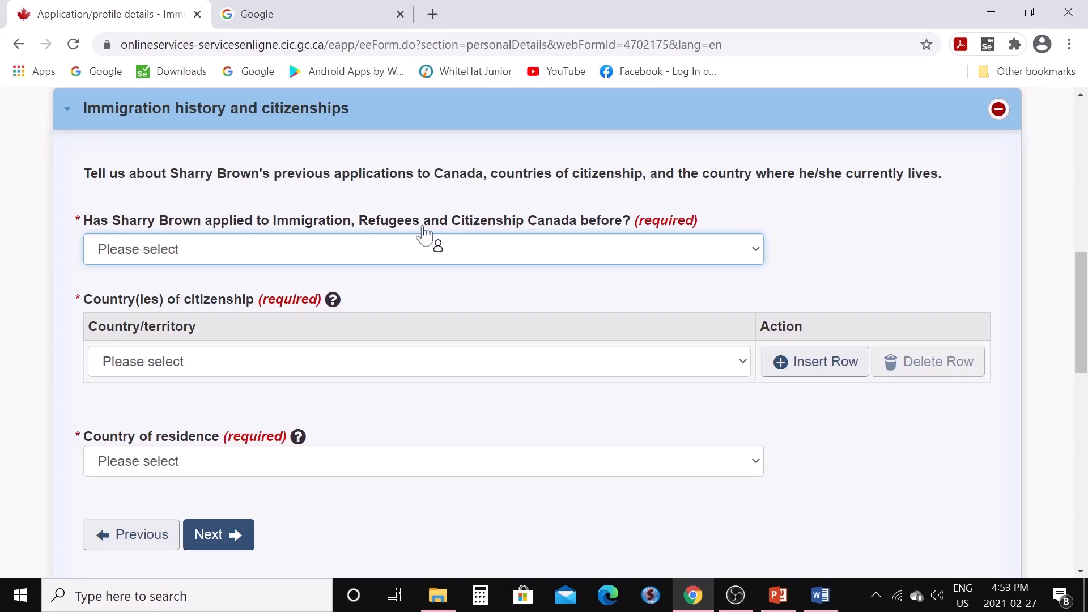
left_click(758, 255)
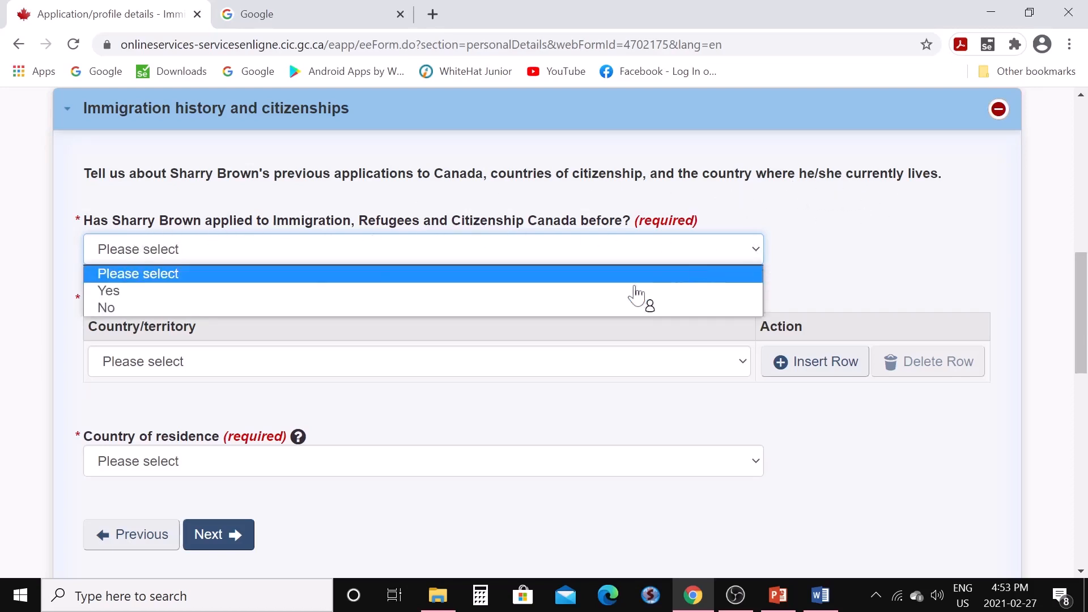
left_click(591, 308)
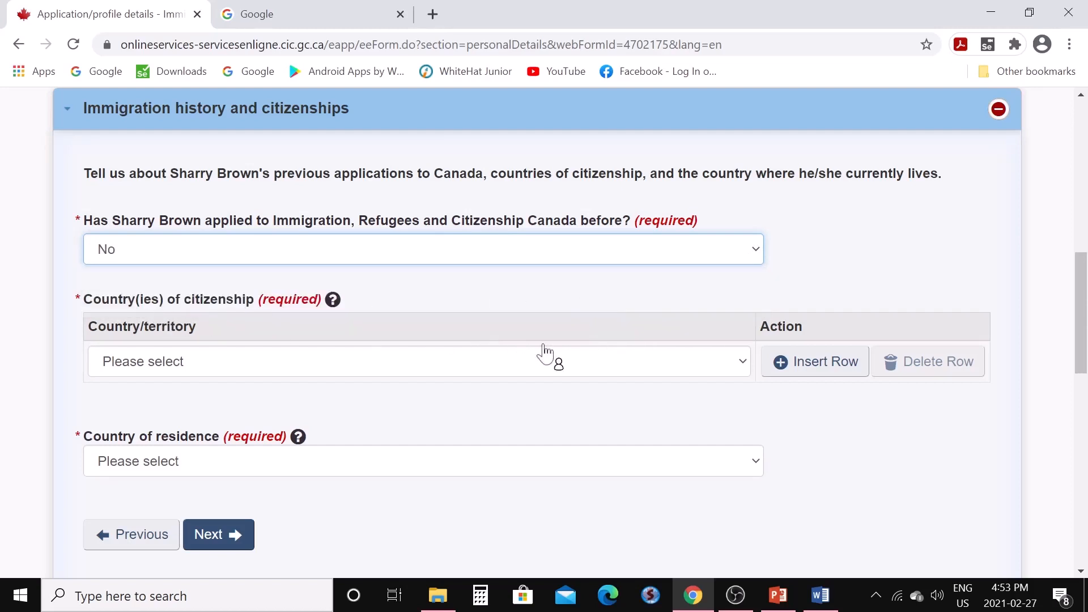
Set the country of citizenship to India
left_click(743, 368)
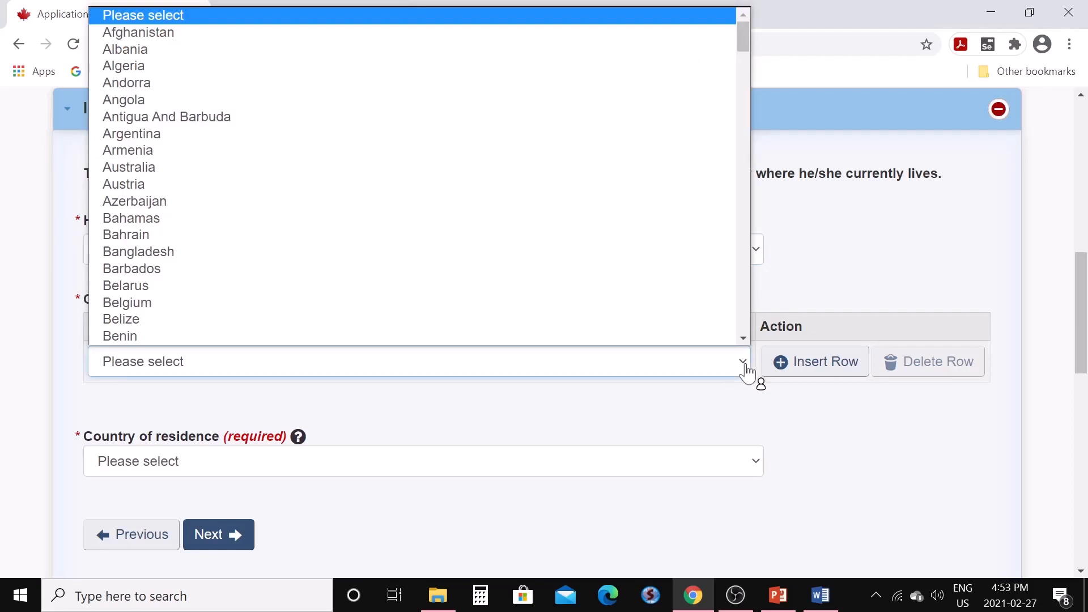
key("i")
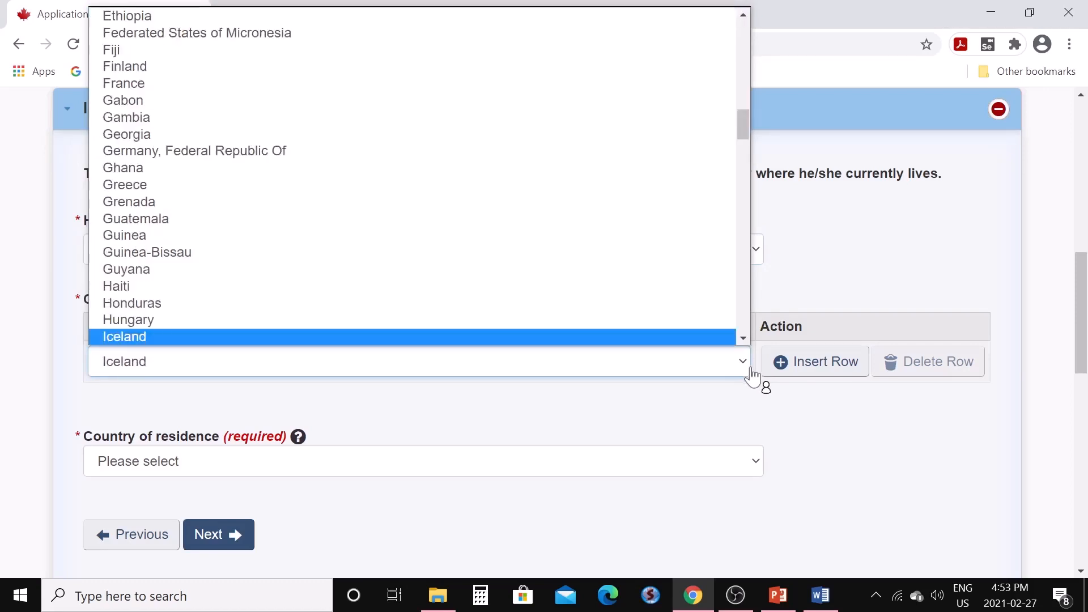
scroll(743, 340, "down", 1)
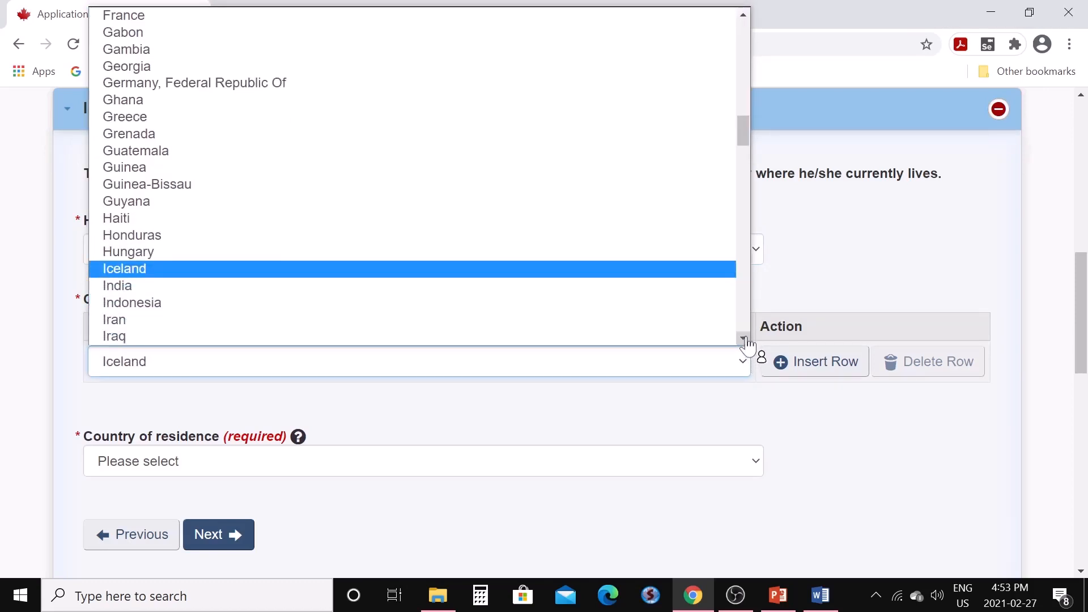
left_click(235, 288)
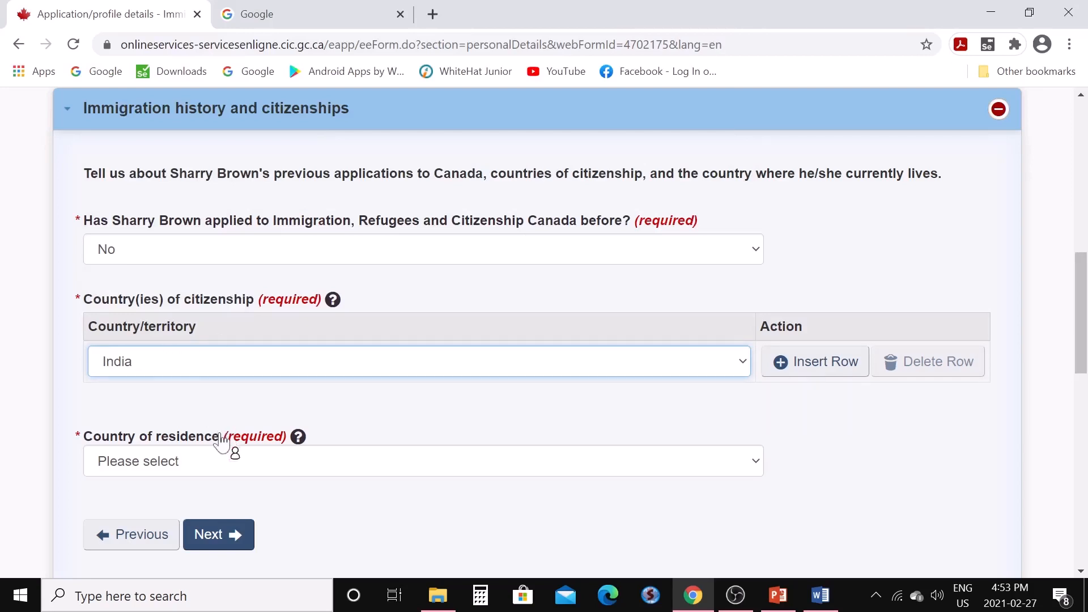
Choose India as the country of residence
left_click(756, 466)
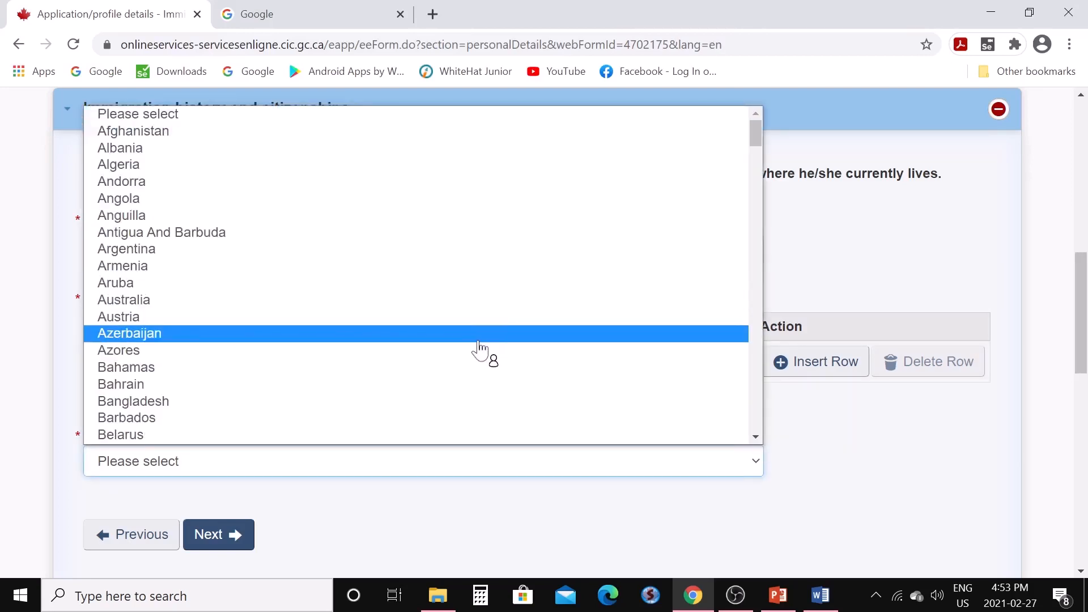
scroll(479, 350, "down", 3)
scroll(479, 350, "down", 3)
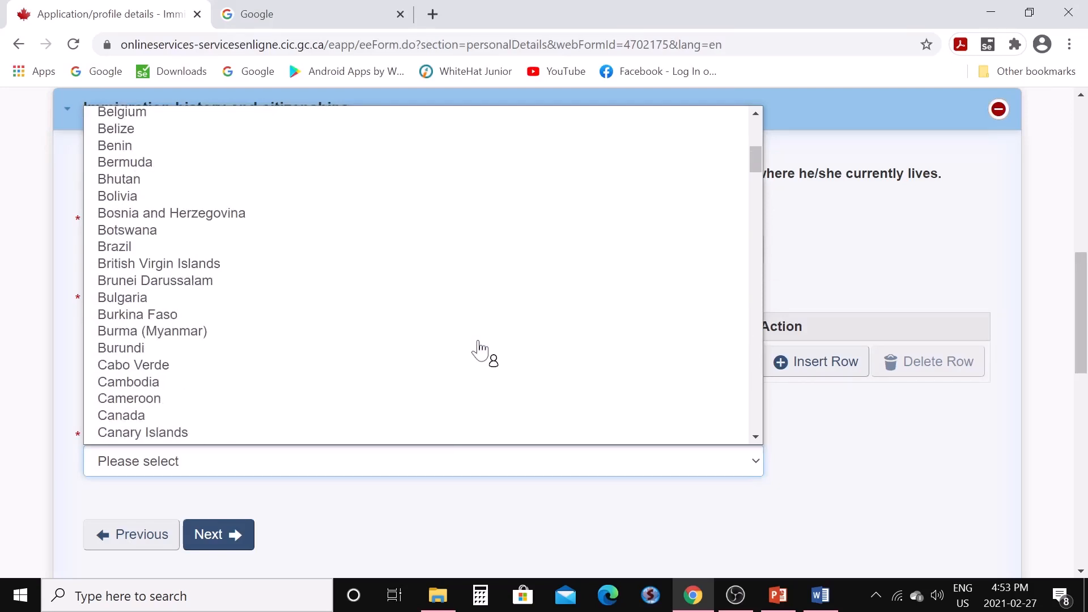
scroll(479, 350, "down", 3)
scroll(479, 349, "down", 6)
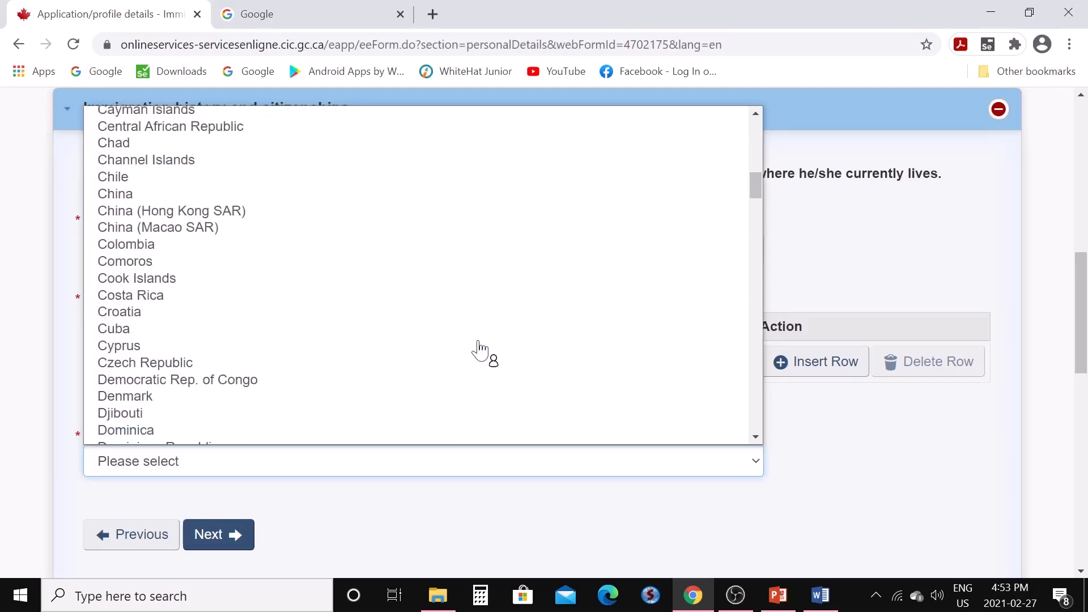
scroll(479, 350, "down", 3)
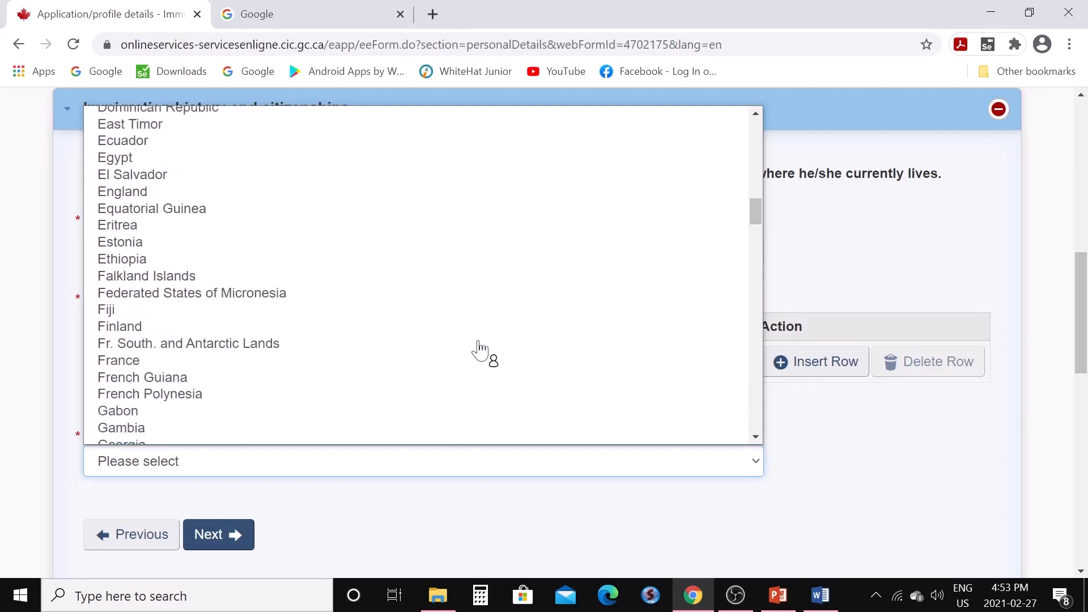
key("i")
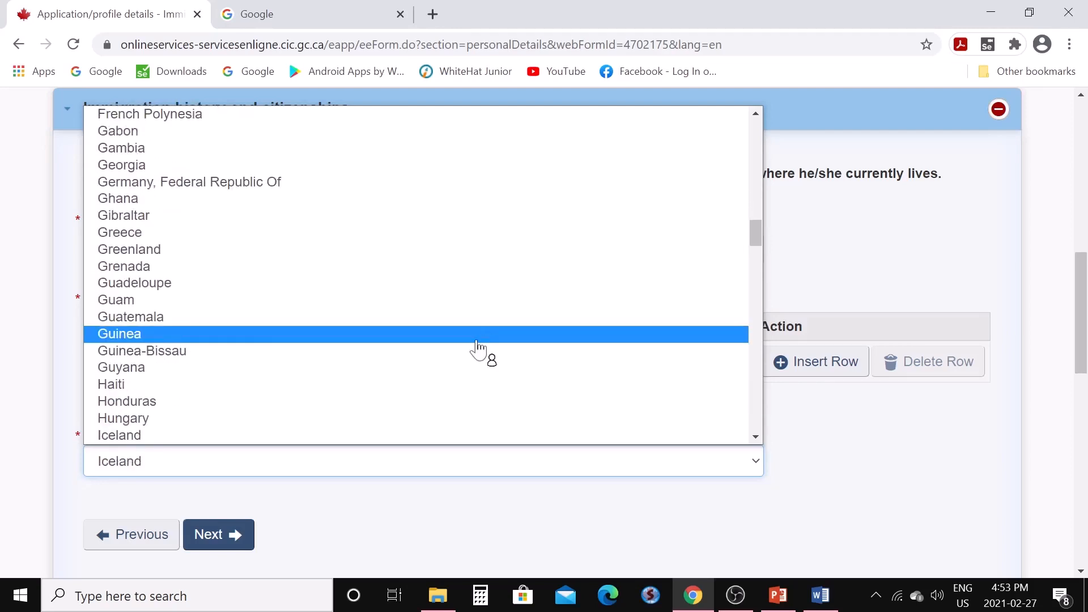
scroll(481, 352, "down", 3)
left_click(194, 283)
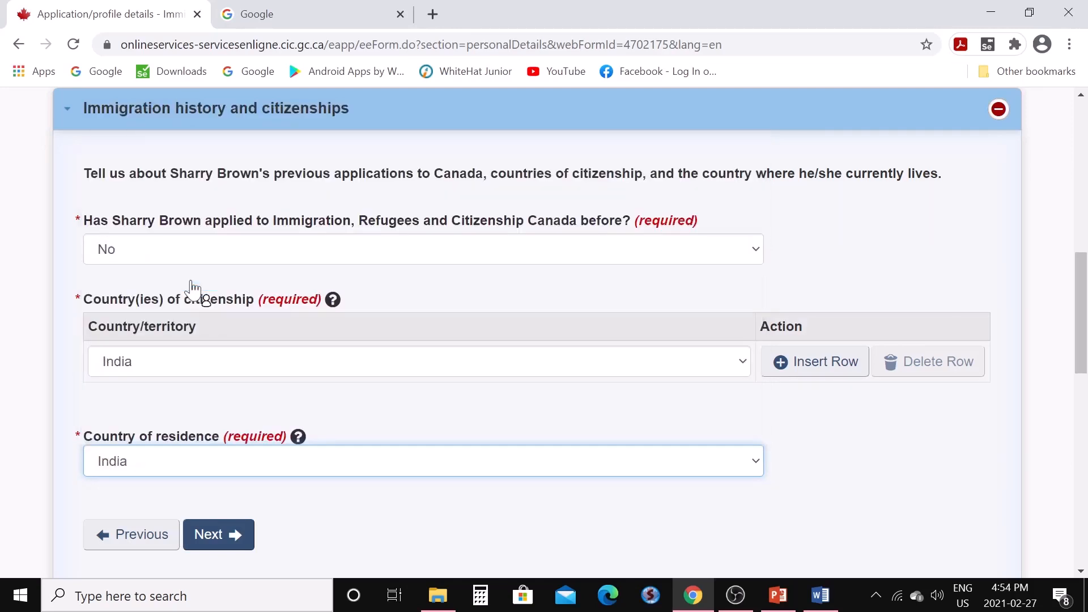
In the Family section, set family members to 2 and enter 25000 as support money
left_click(214, 539)
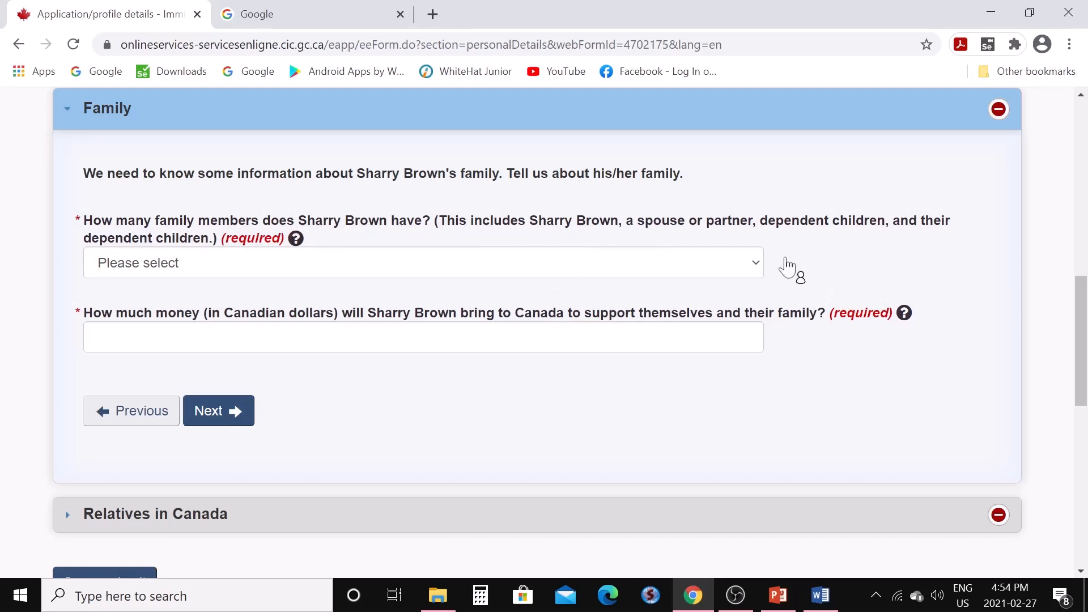
left_click(761, 275)
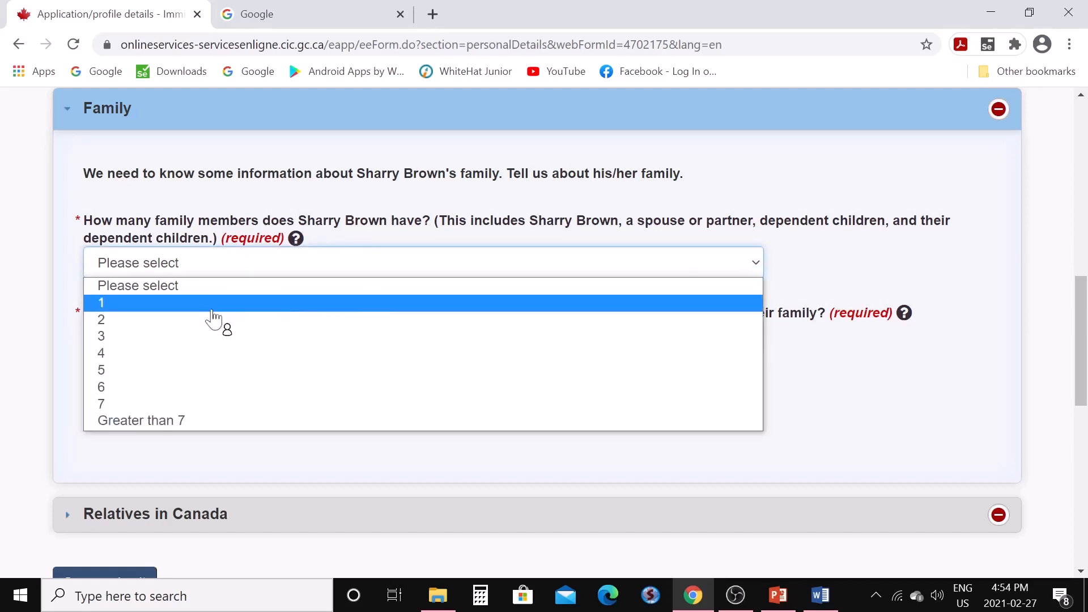
left_click(136, 329)
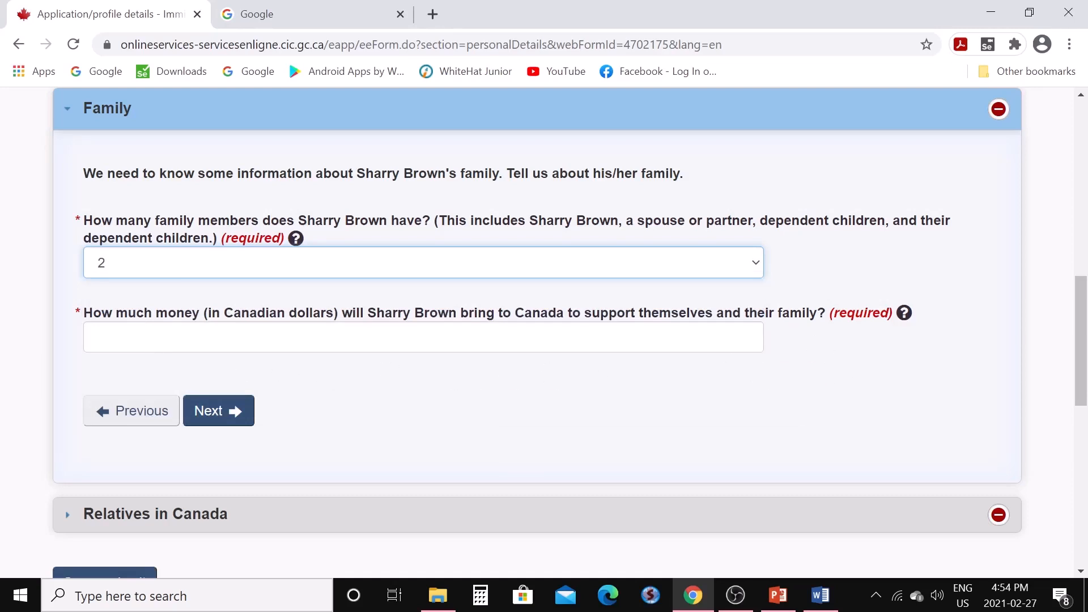
left_click(136, 337)
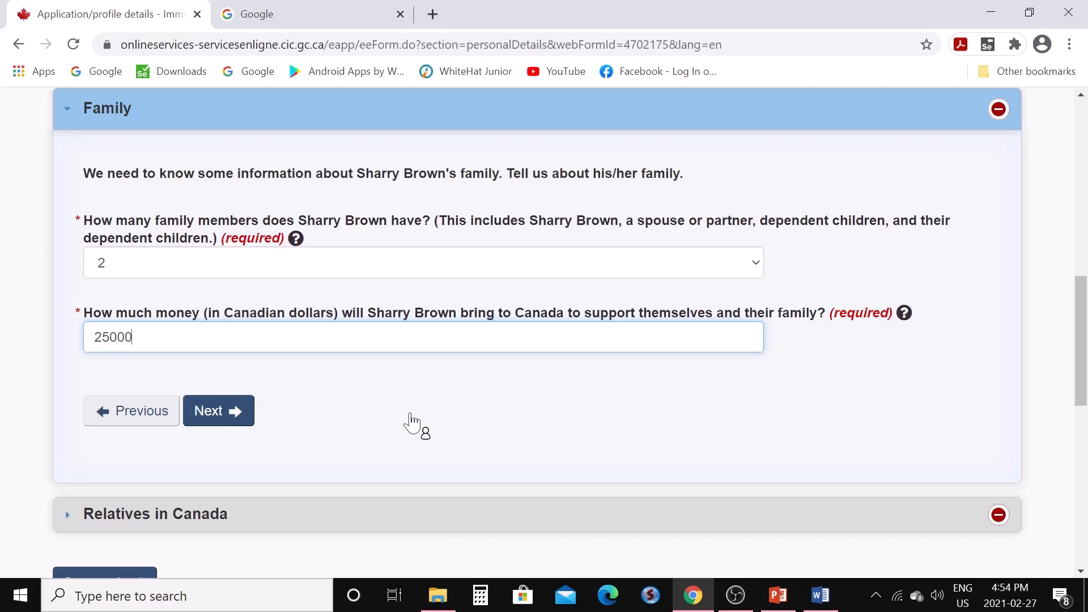
Answer No to relatives in Canada, then save and exit the personal details form
left_click(218, 422)
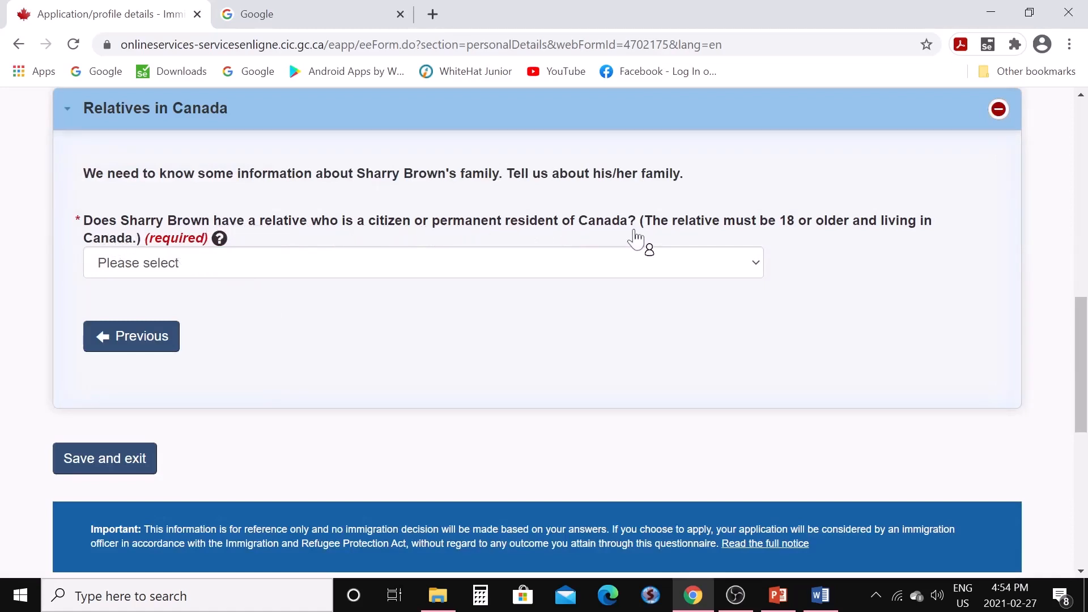
left_click(770, 262)
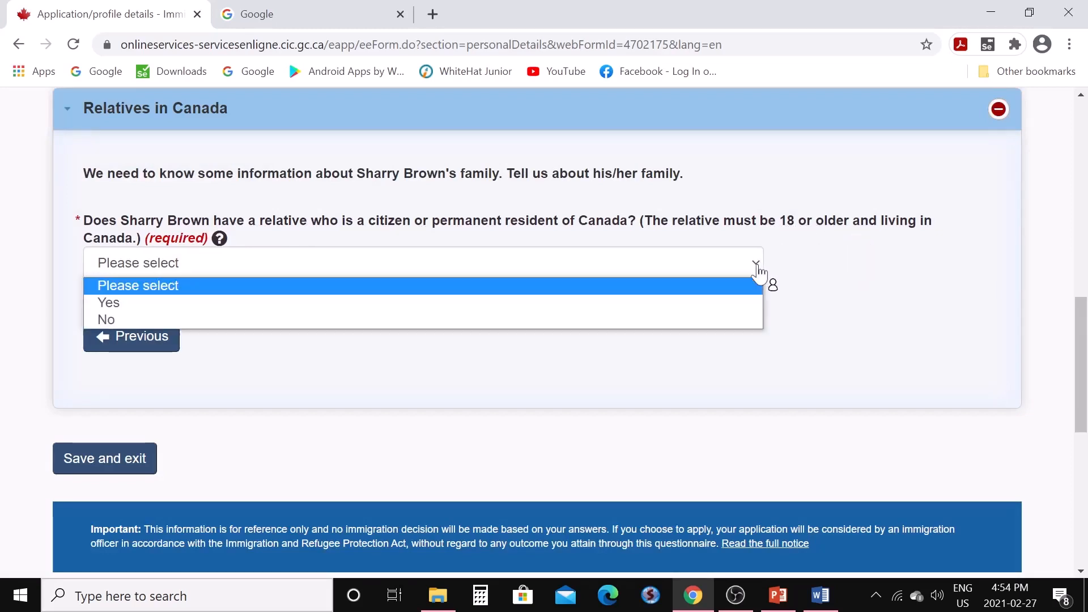
left_click(566, 321)
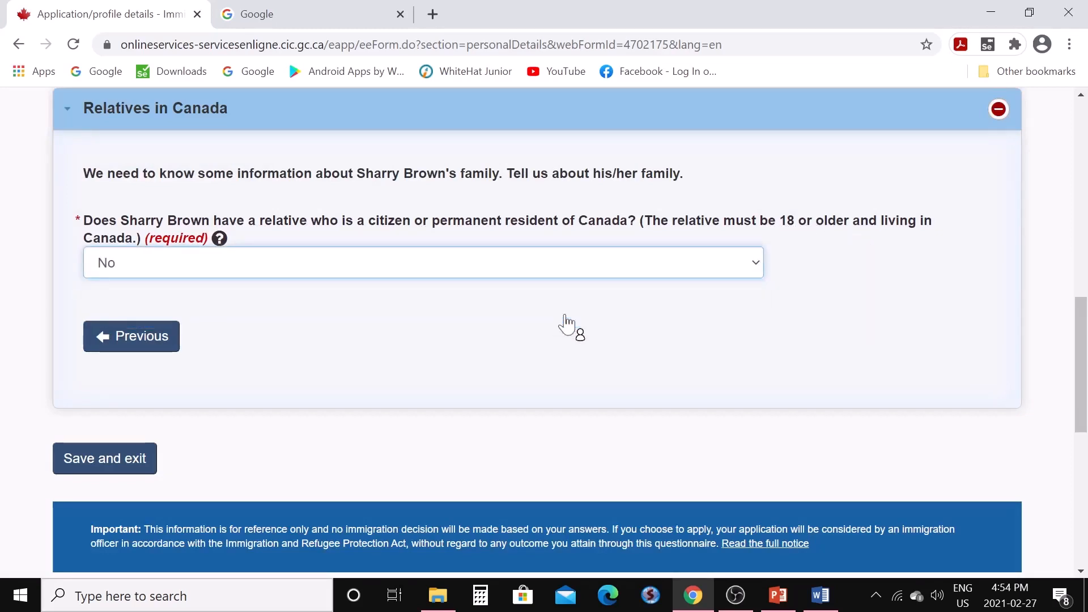
left_click(128, 469)
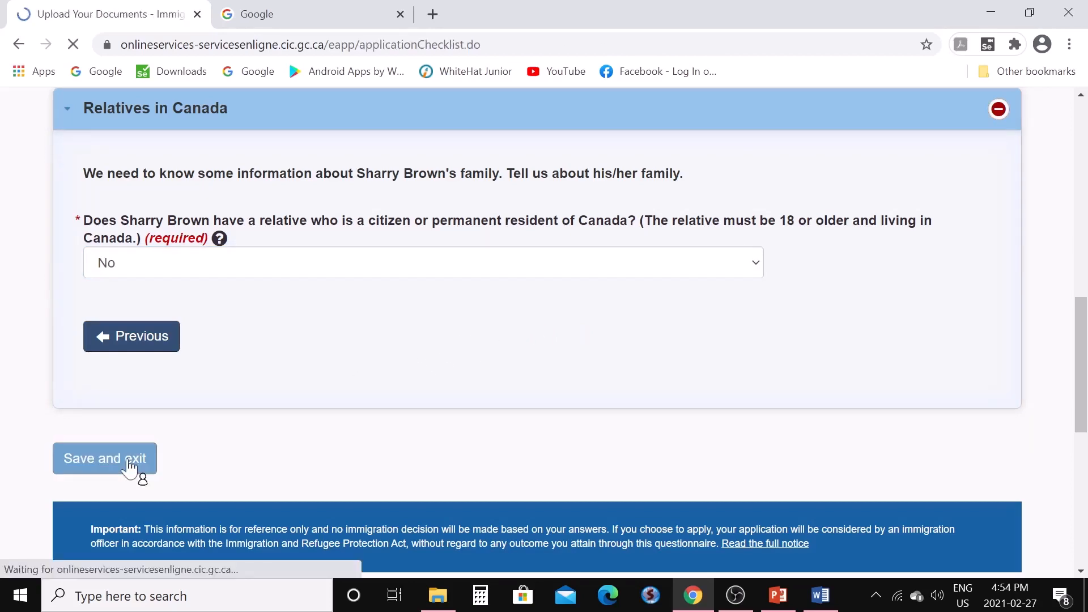
scroll(328, 418, "down", 5)
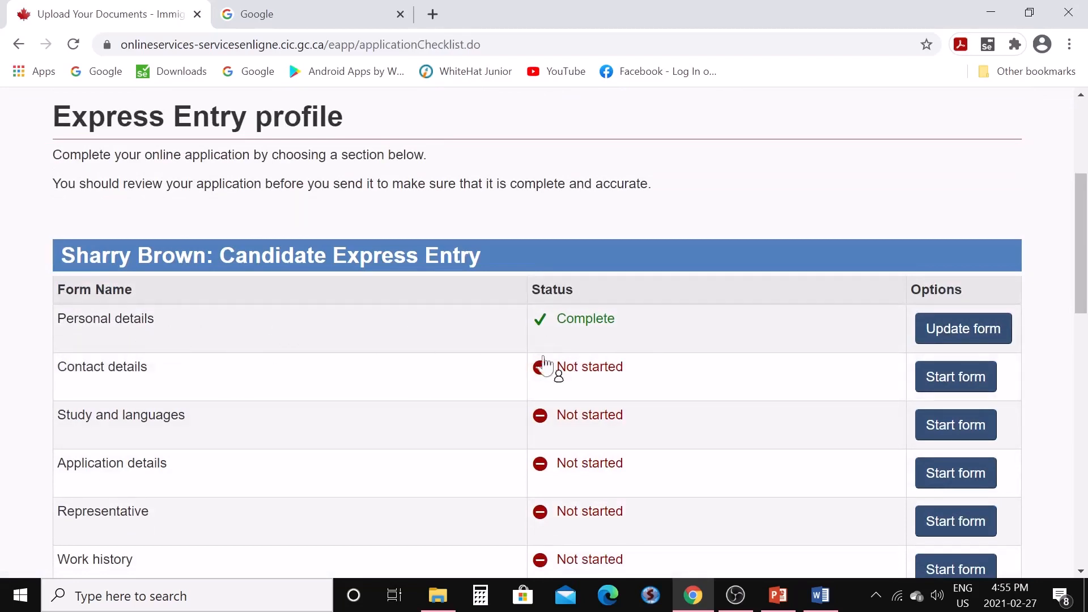
Fill in Contact details with English as correspondence language and the candidate's e-mail, then save and exit
left_click(944, 389)
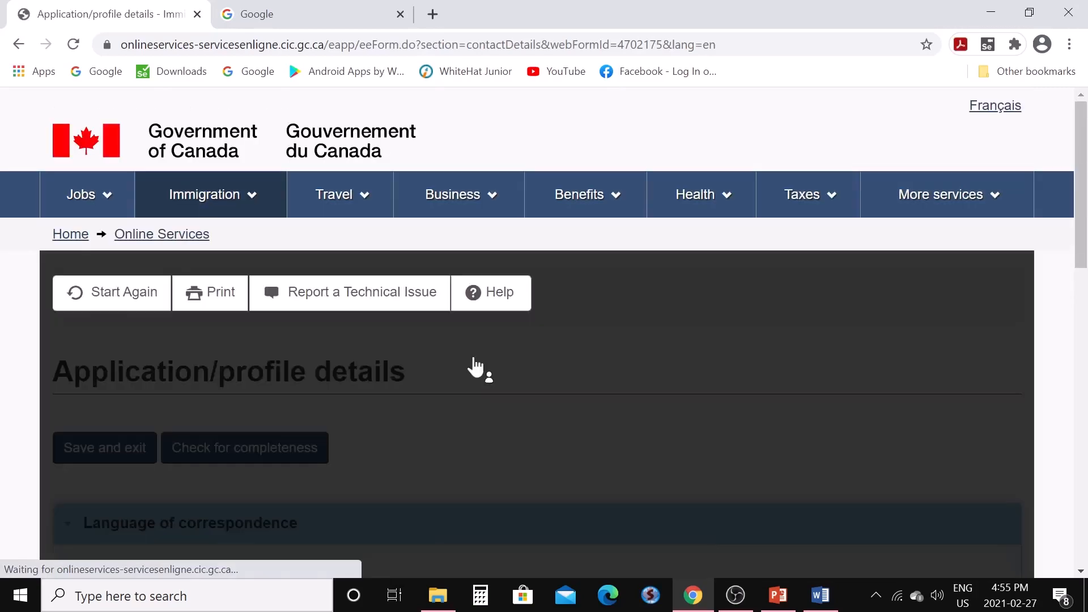
scroll(475, 367, "down", 3)
scroll(470, 363, "down", 3)
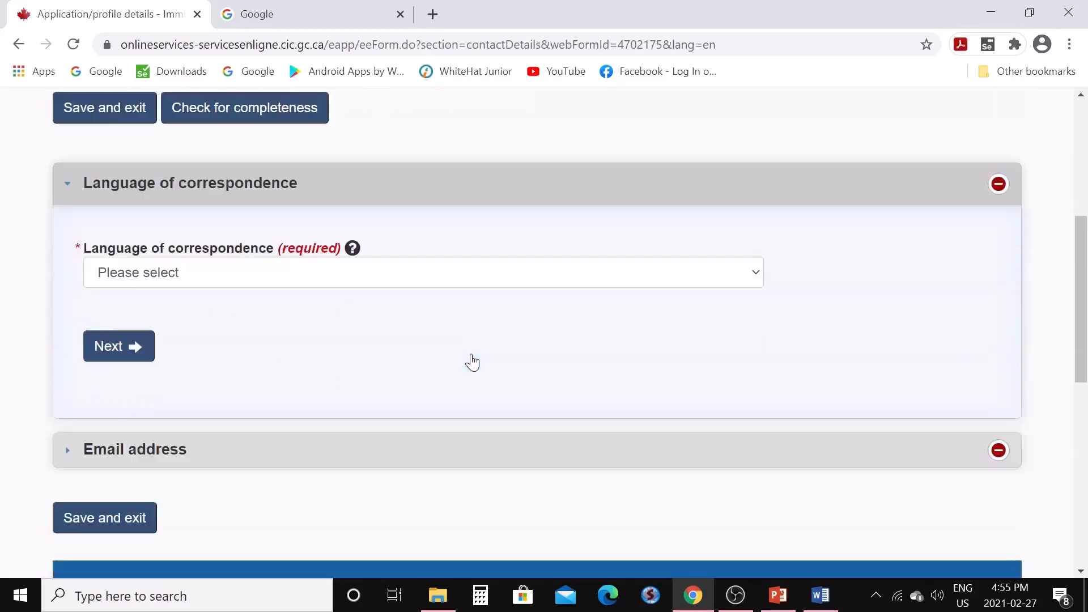
left_click(755, 275)
left_click(633, 315)
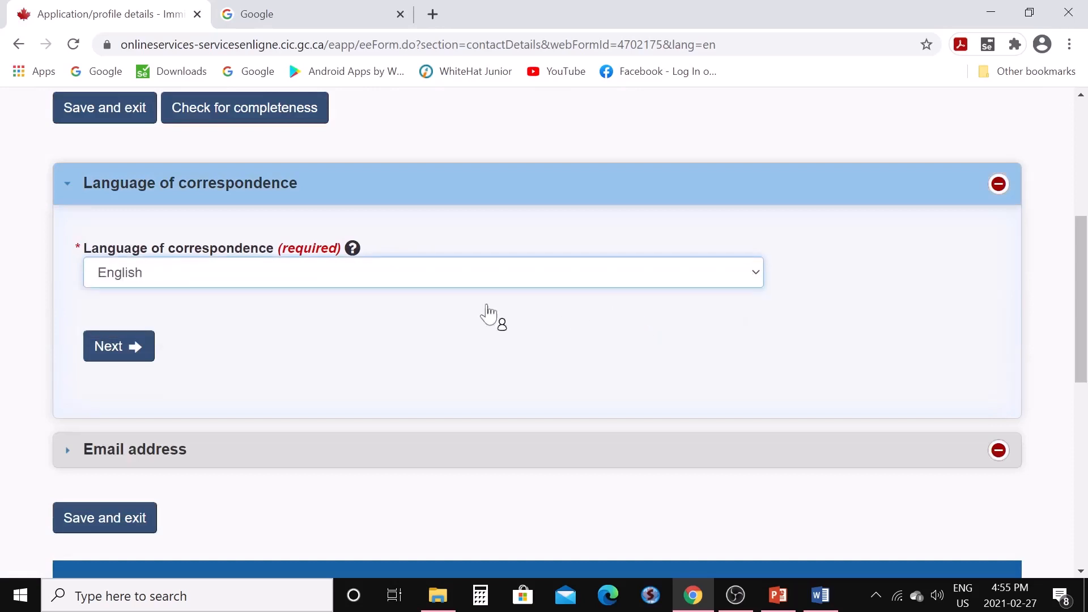
left_click(138, 348)
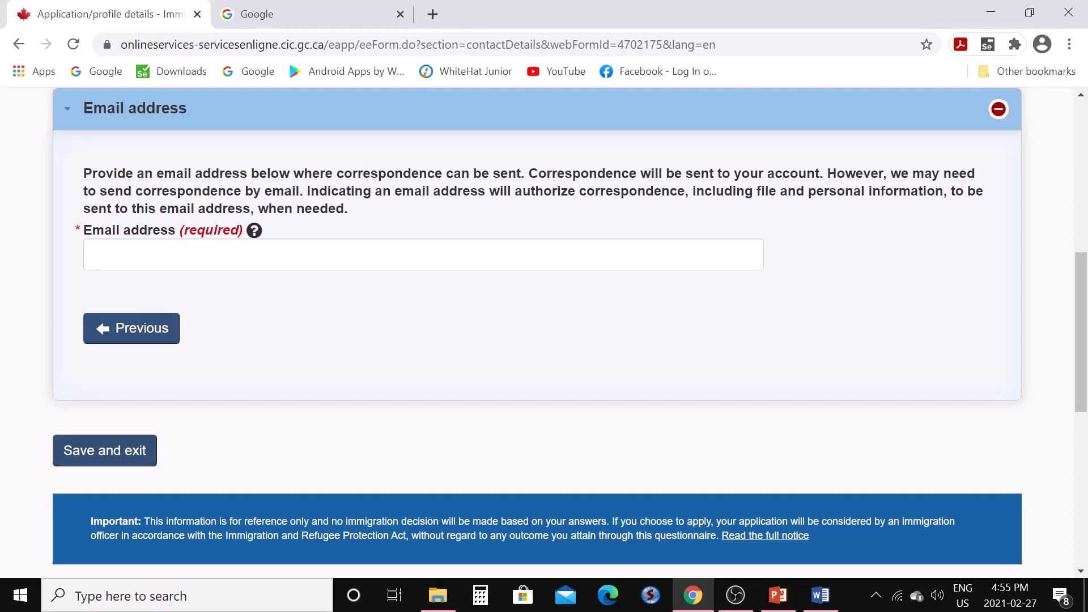
left_click(188, 254)
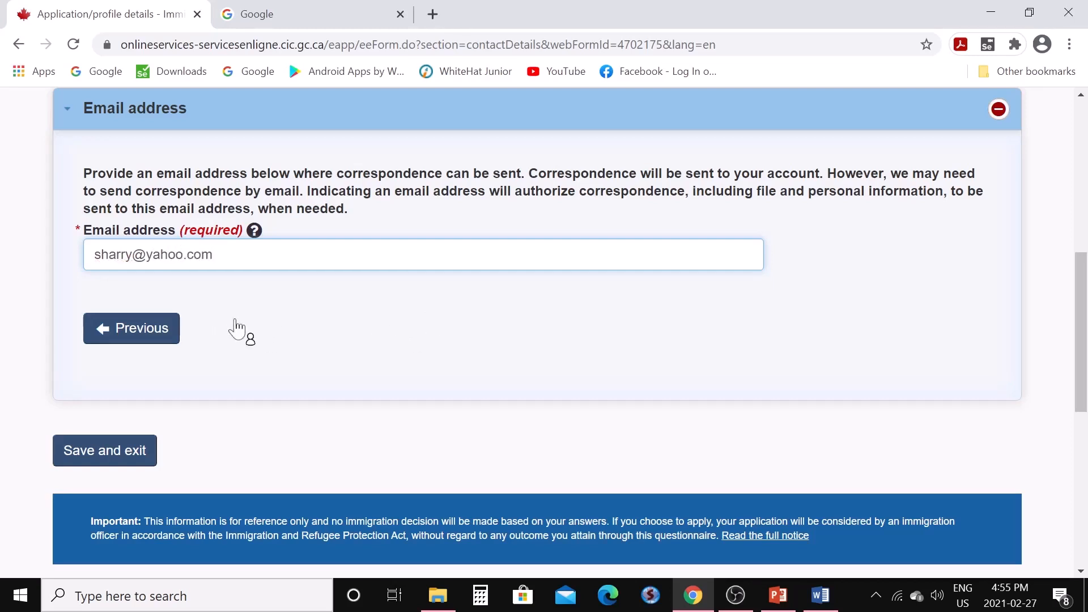
left_click(118, 463)
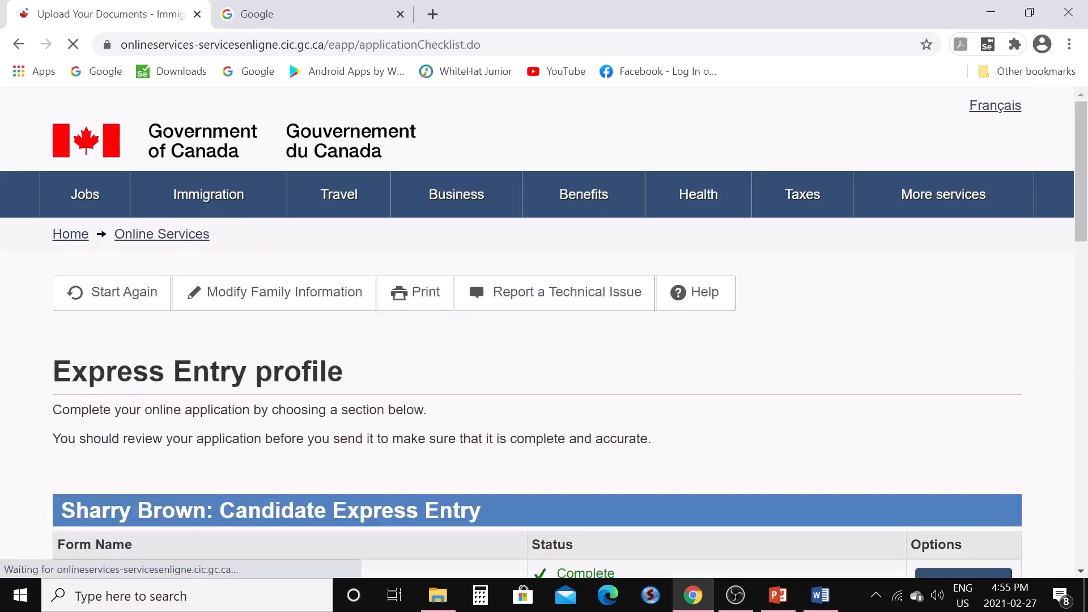
Start the Study and languages form, answering Yes to higher education in Computing/Information Technology
scroll(470, 389, "down", 6)
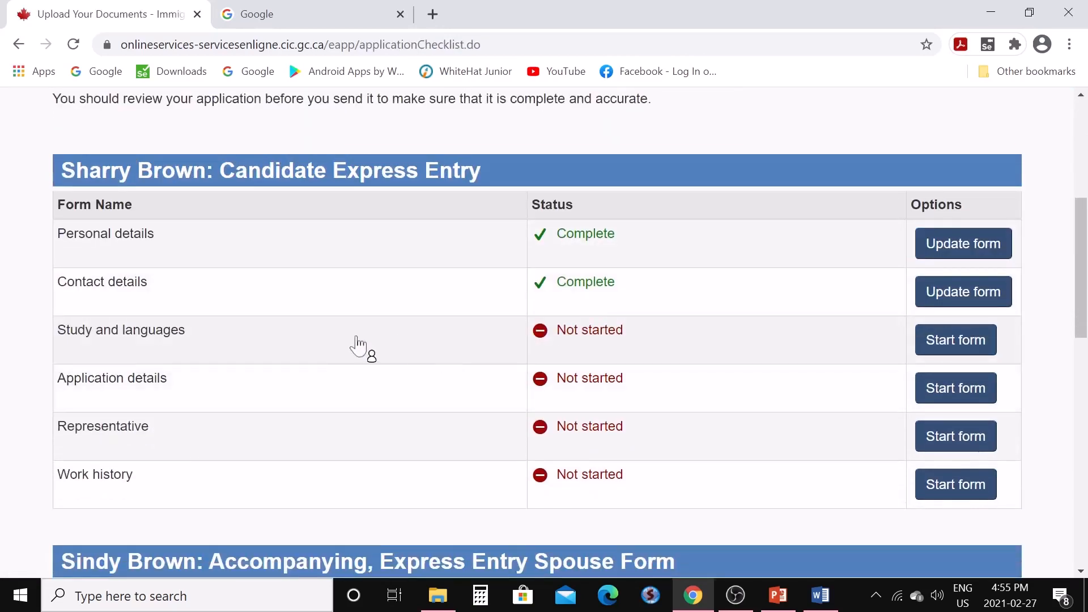
left_click(942, 349)
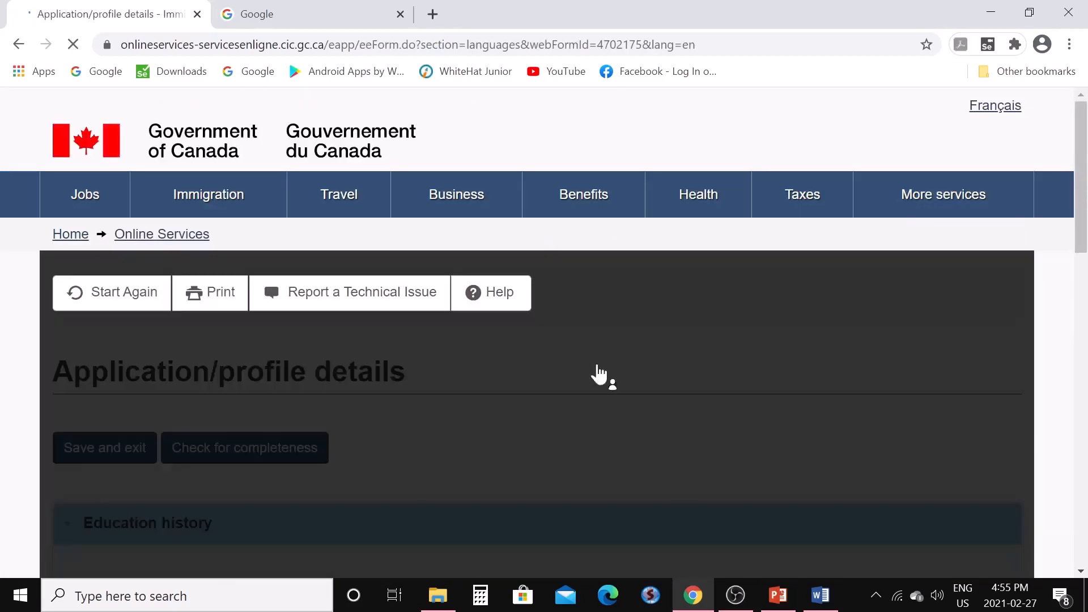
scroll(584, 371, "down", 6)
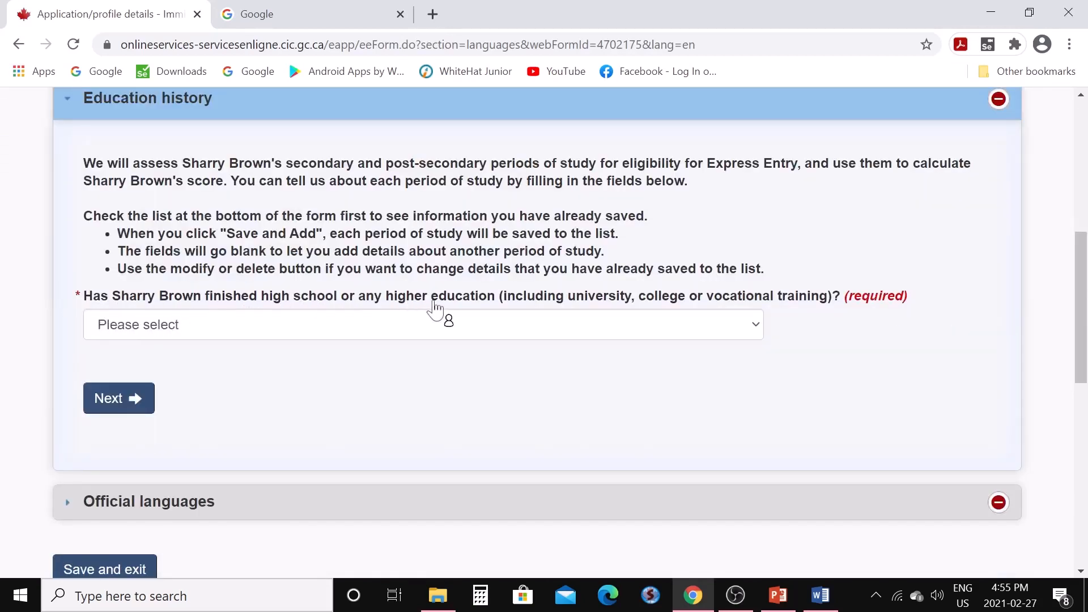
left_click(760, 333)
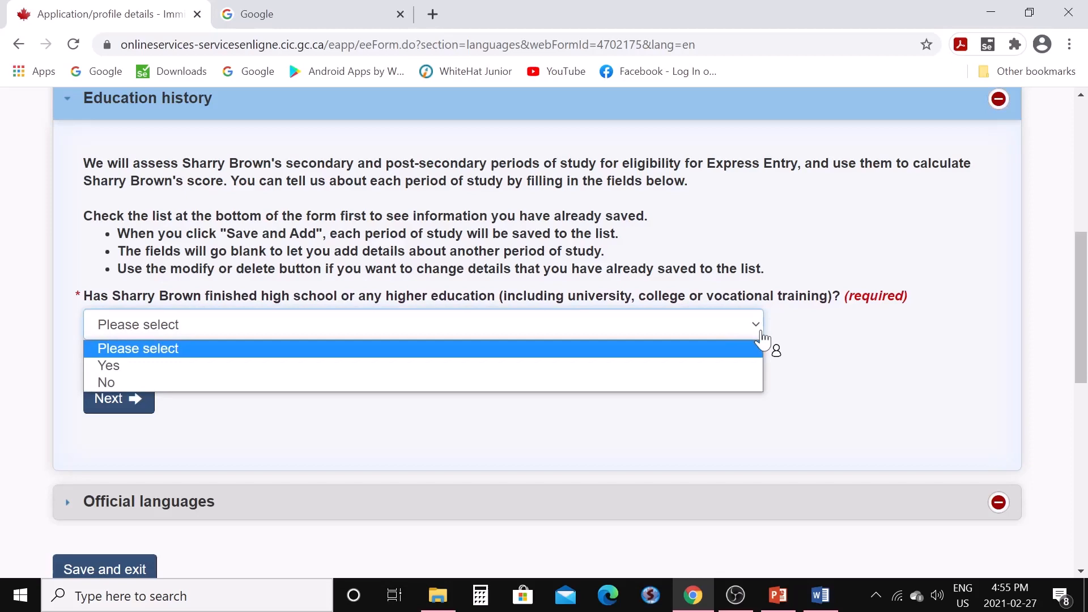
left_click(673, 367)
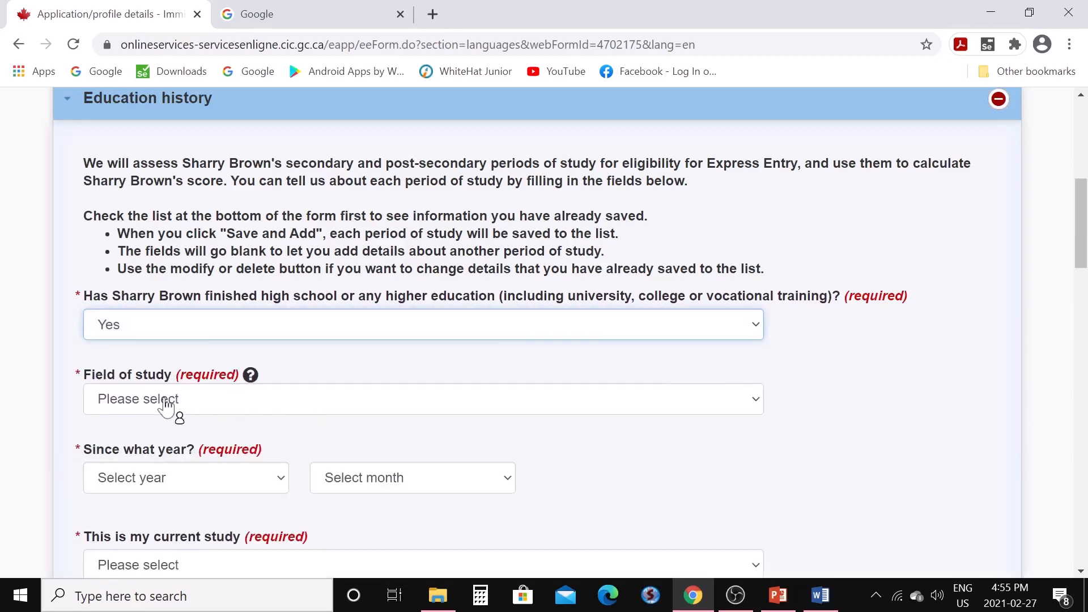
left_click(758, 405)
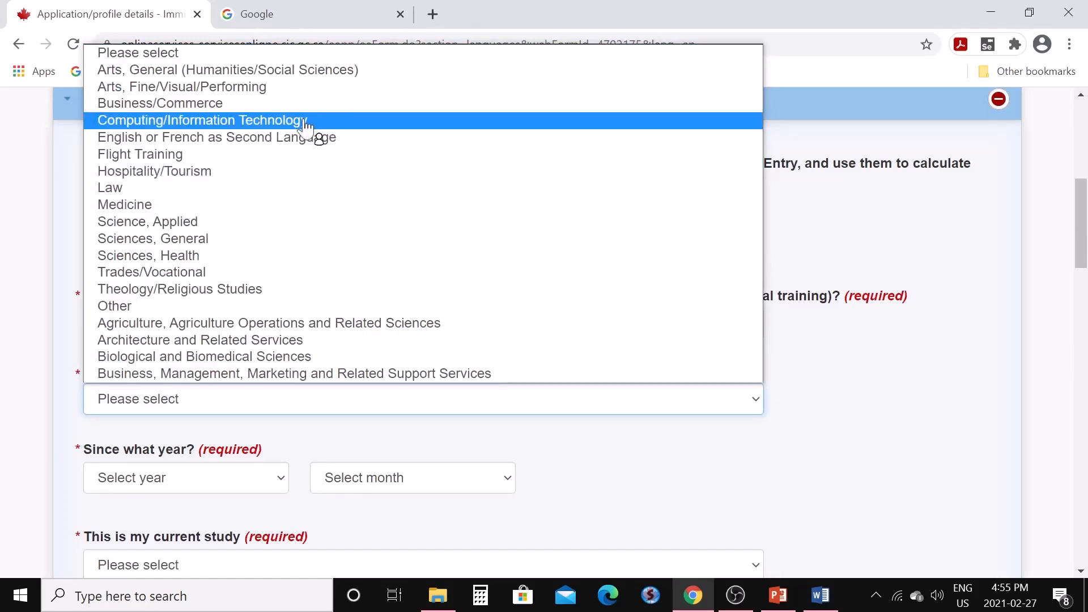
left_click(306, 122)
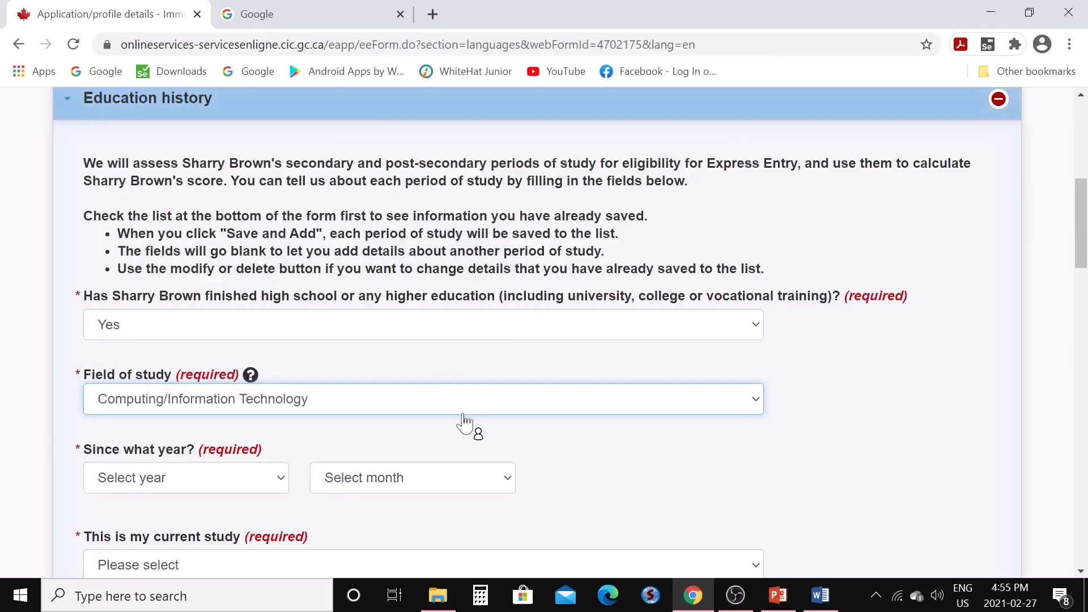
Set the study start date to March 2012
scroll(467, 408, "down", 2)
scroll(465, 392, "down", 2)
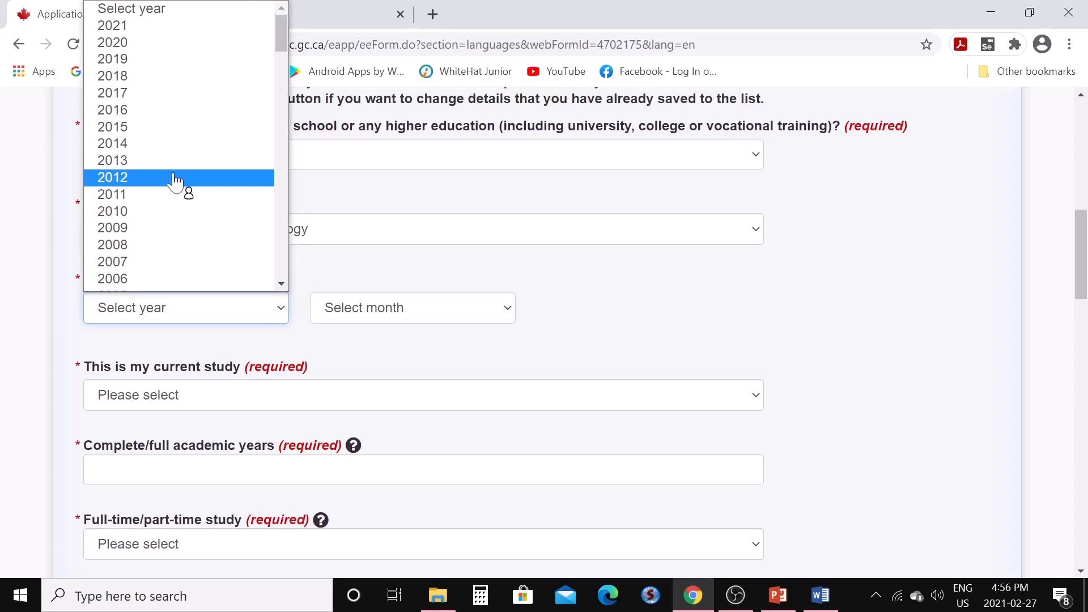
left_click(171, 214)
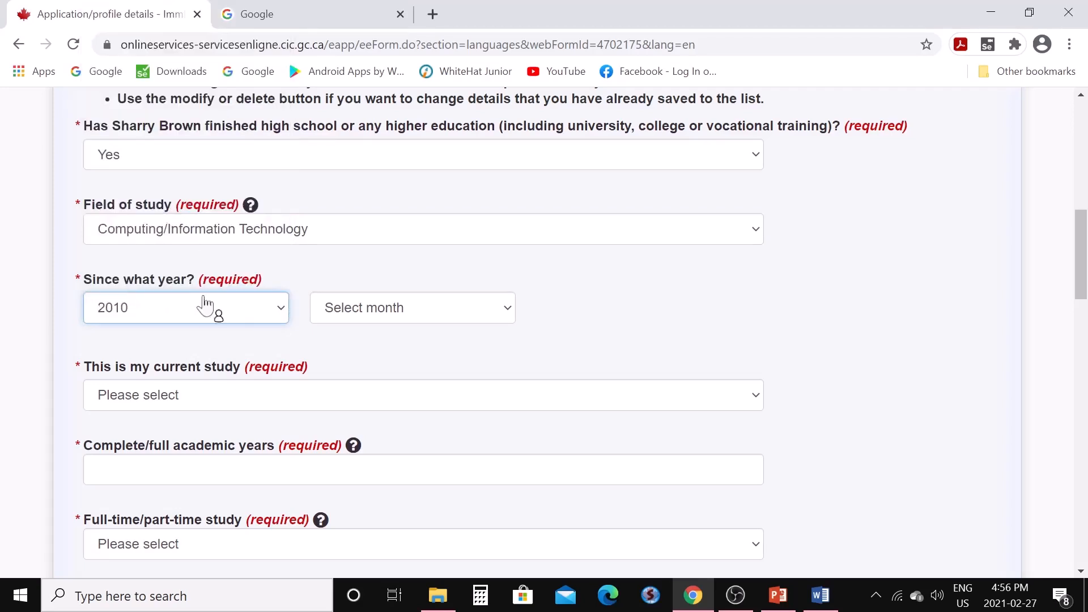
left_click(281, 310)
left_click(149, 178)
left_click(508, 310)
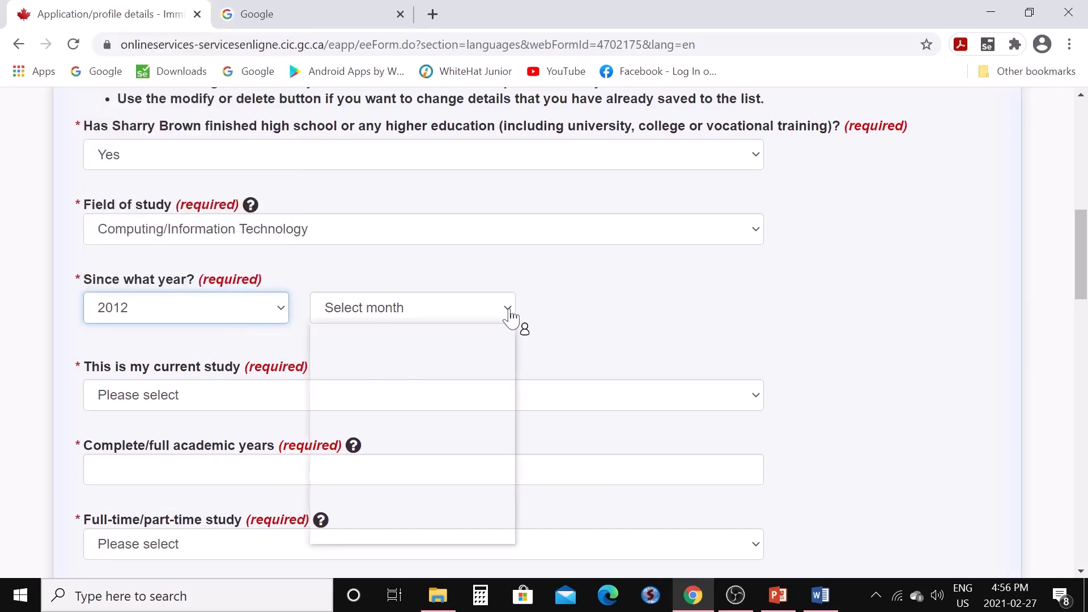
left_click(458, 385)
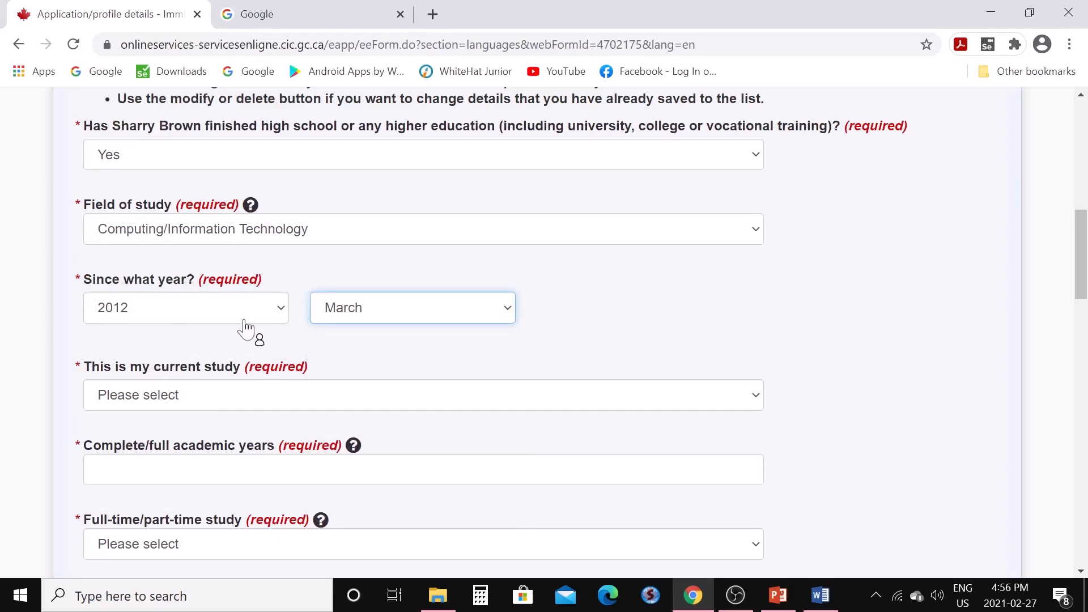
Mark the study as not current, ending March 2015
scroll(246, 329, "down", 1)
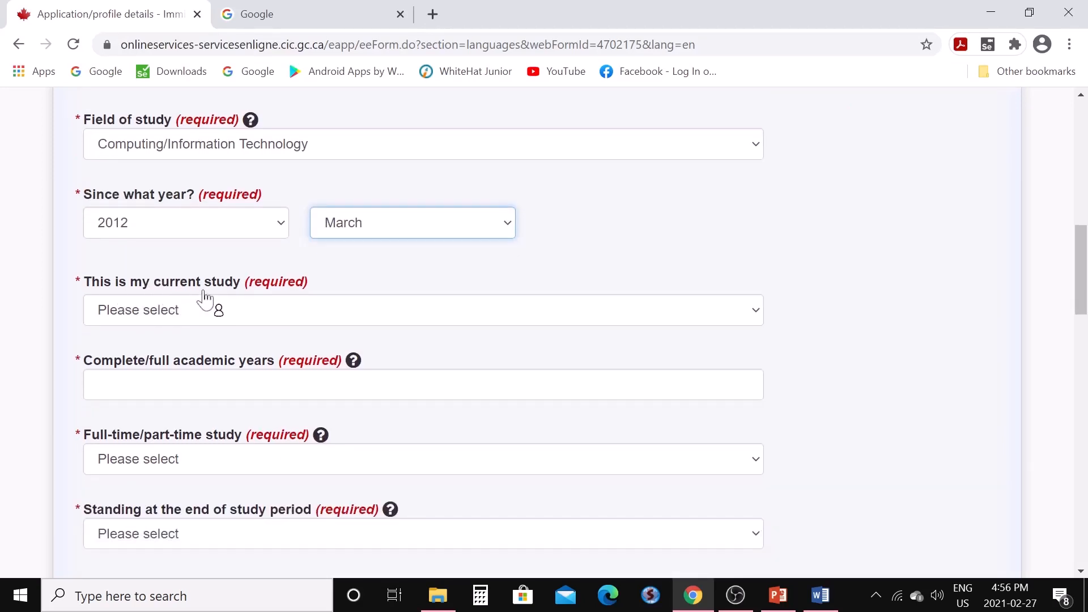
left_click(762, 319)
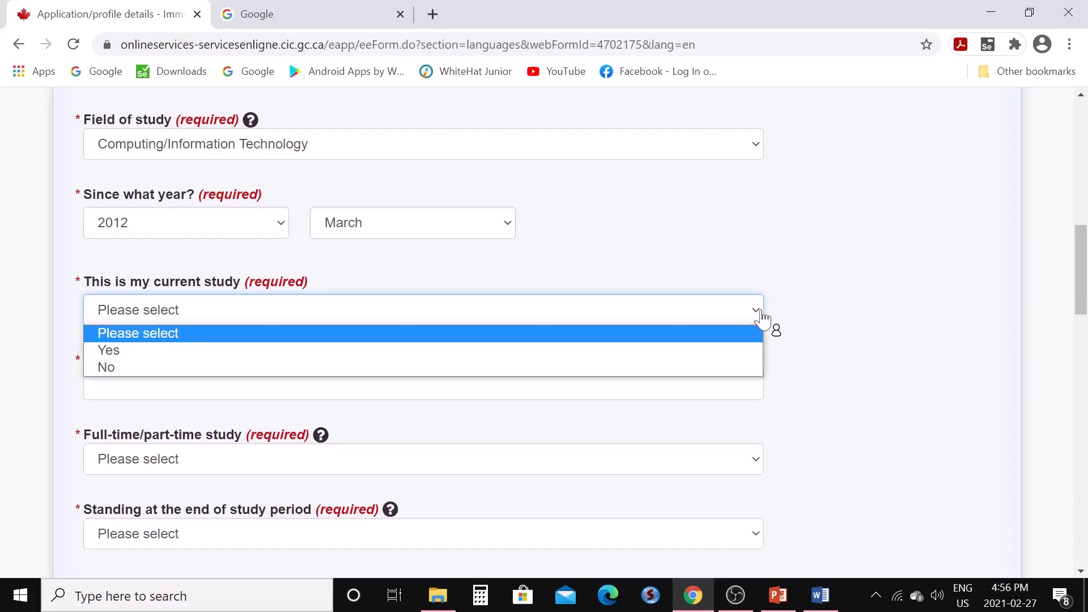
left_click(703, 373)
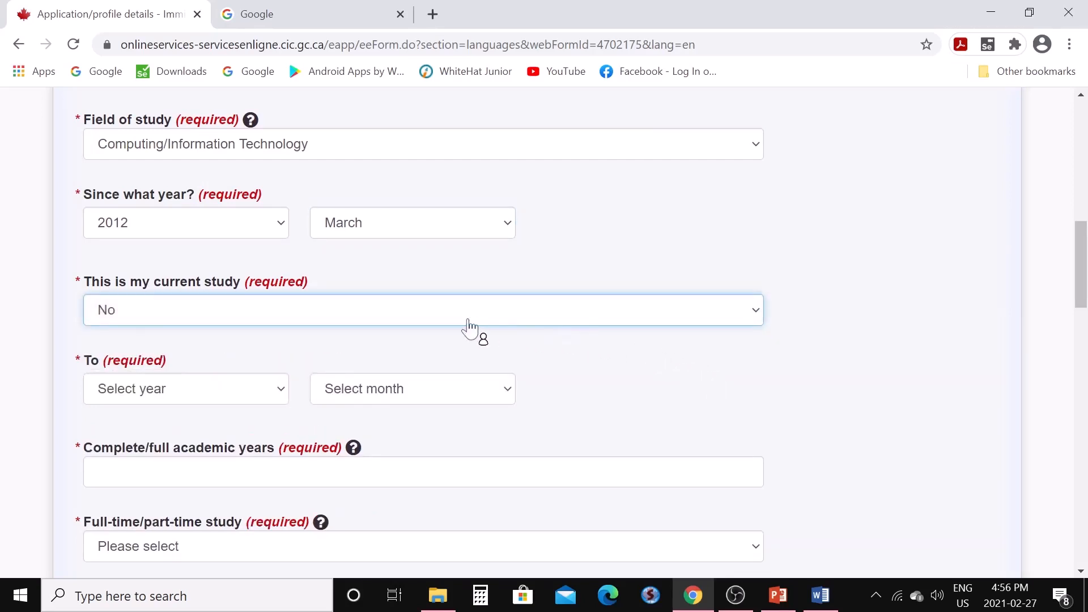
left_click(282, 397)
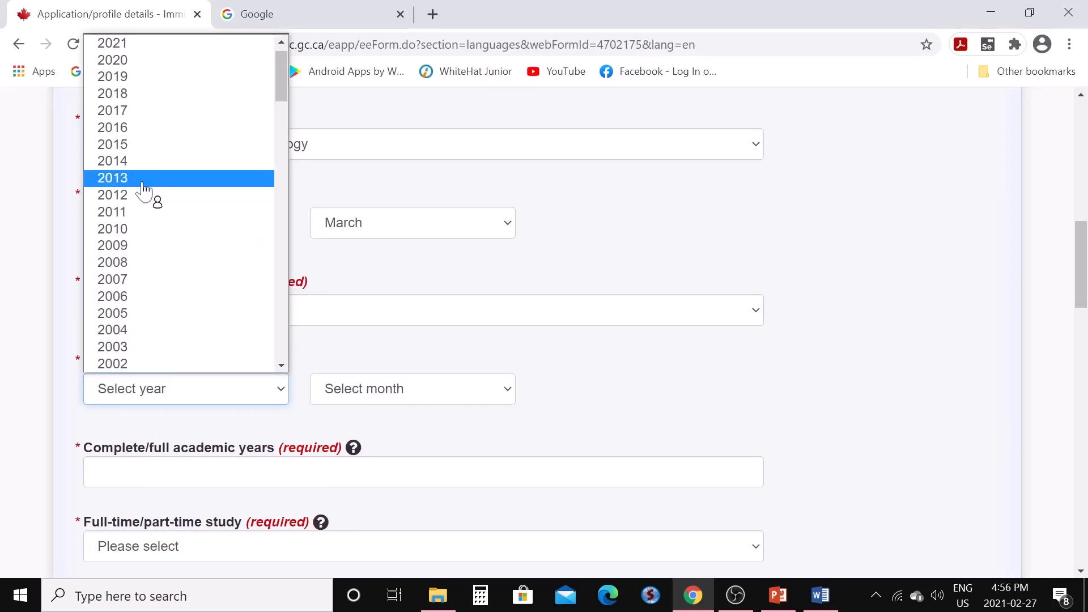
left_click(128, 149)
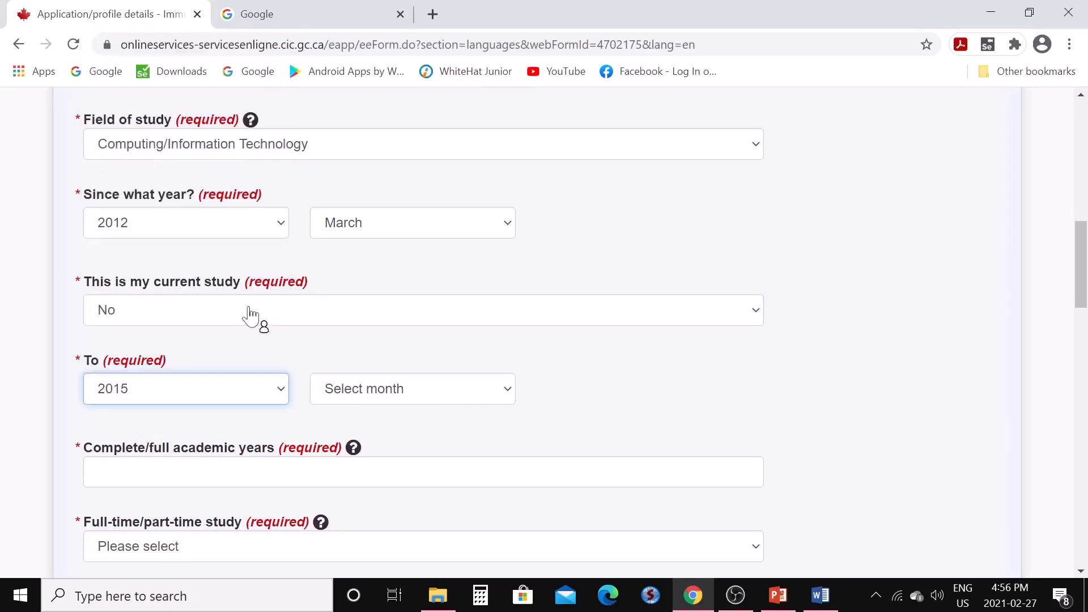
left_click(509, 395)
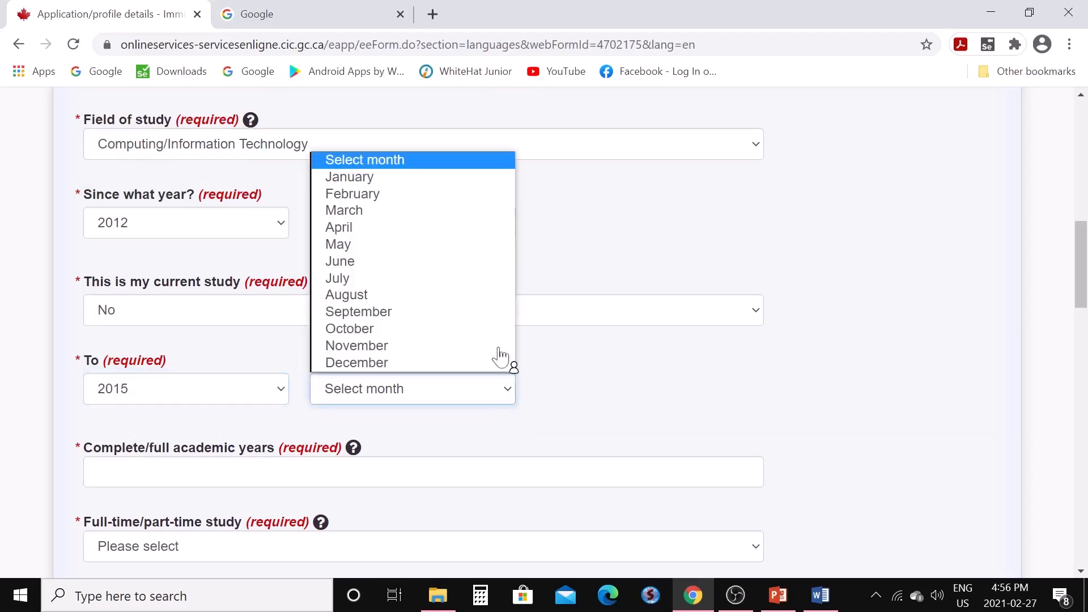
left_click(382, 224)
Record 3 full-time academic years with certificate awarded, studied in India
scroll(357, 352, "down", 3)
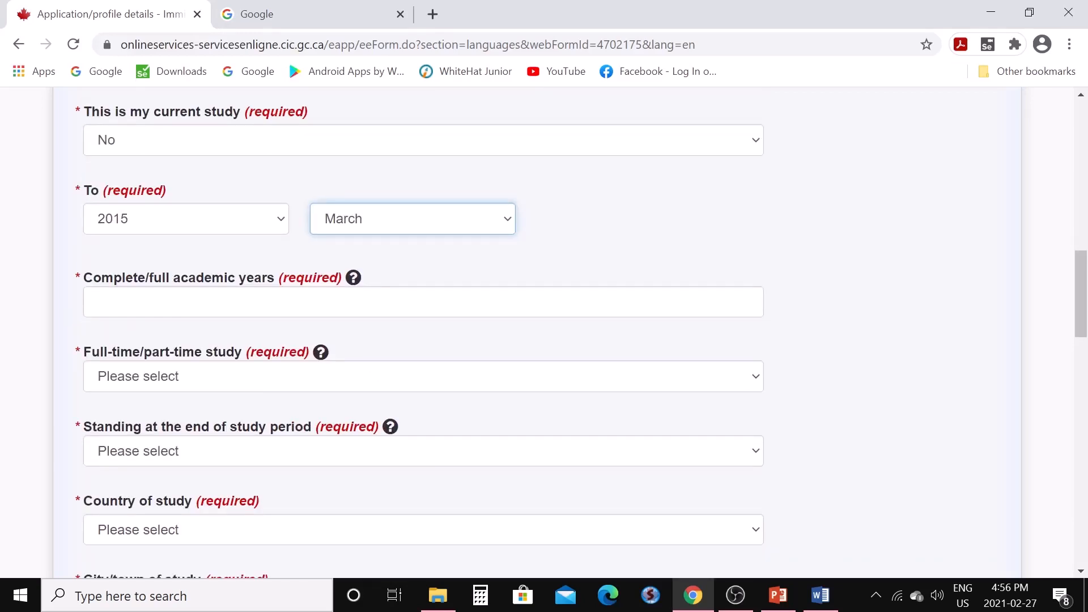
left_click(95, 302)
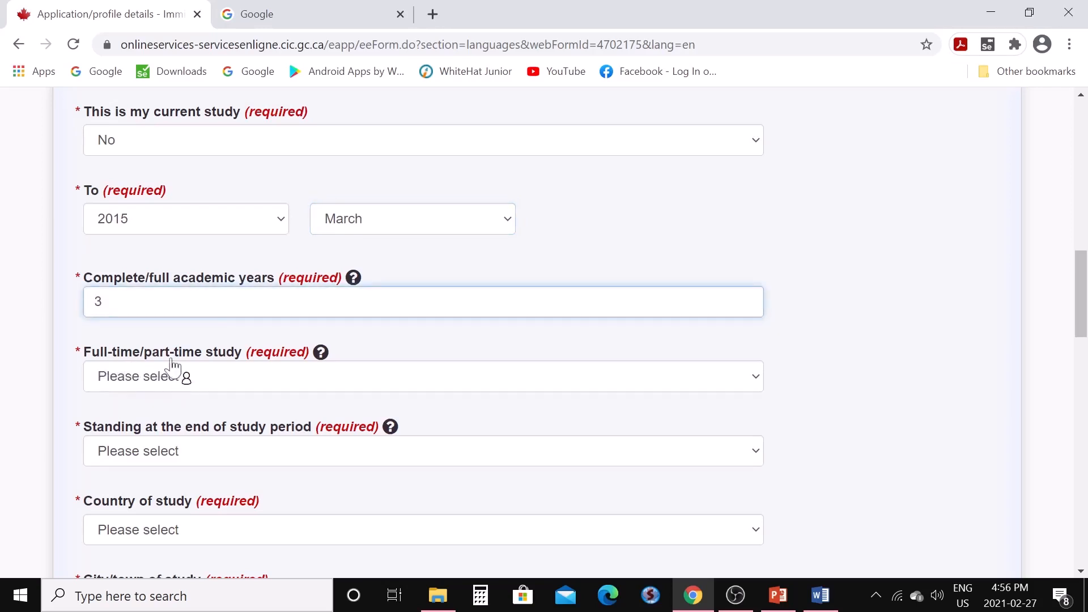
left_click(758, 389)
left_click(349, 422)
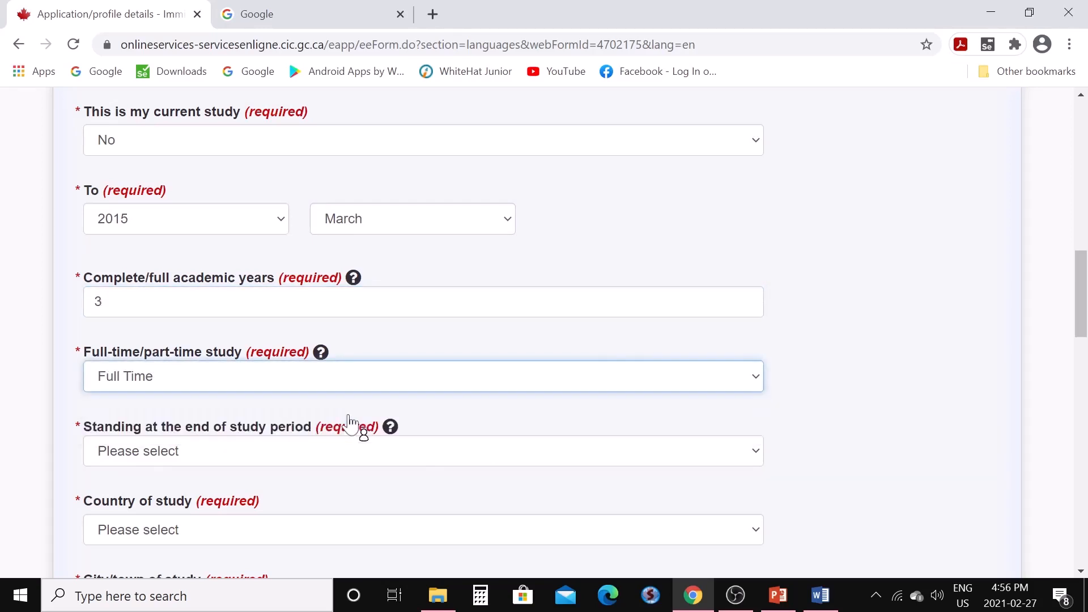
scroll(444, 379, "down", 3)
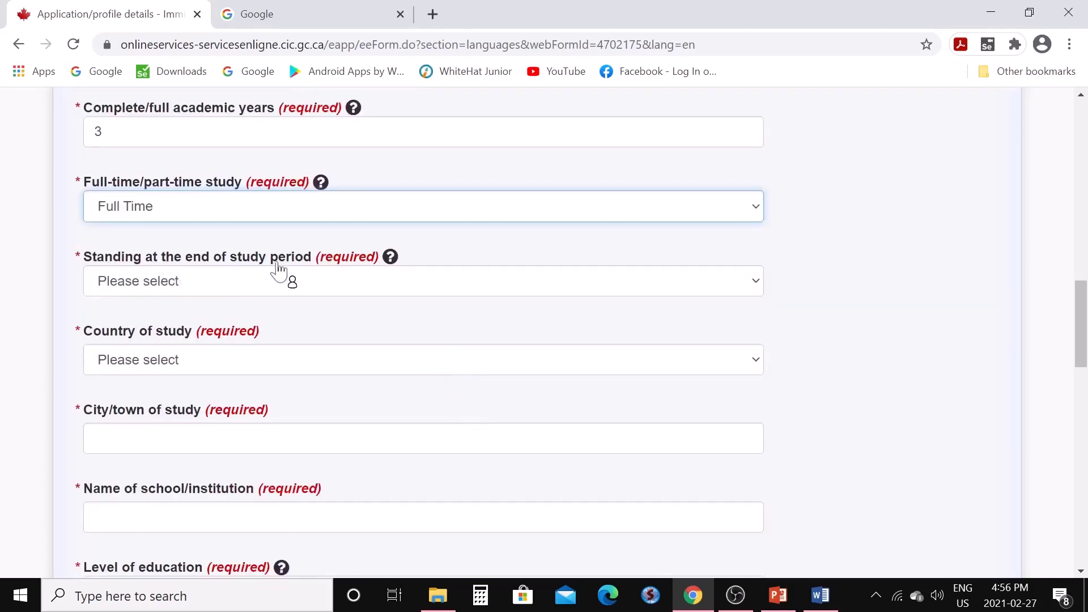
left_click(754, 287)
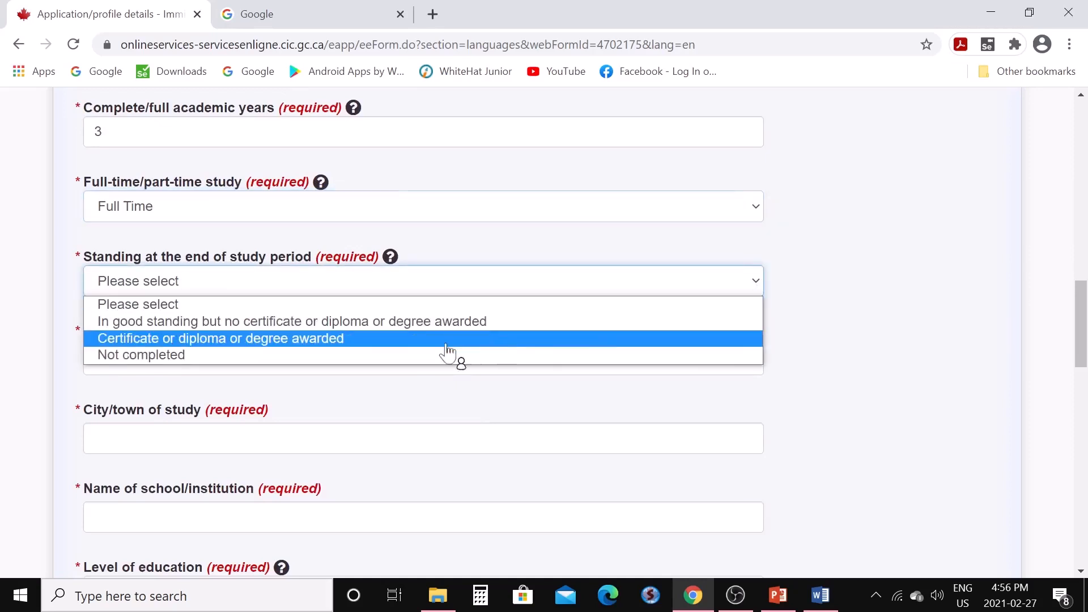
left_click(258, 338)
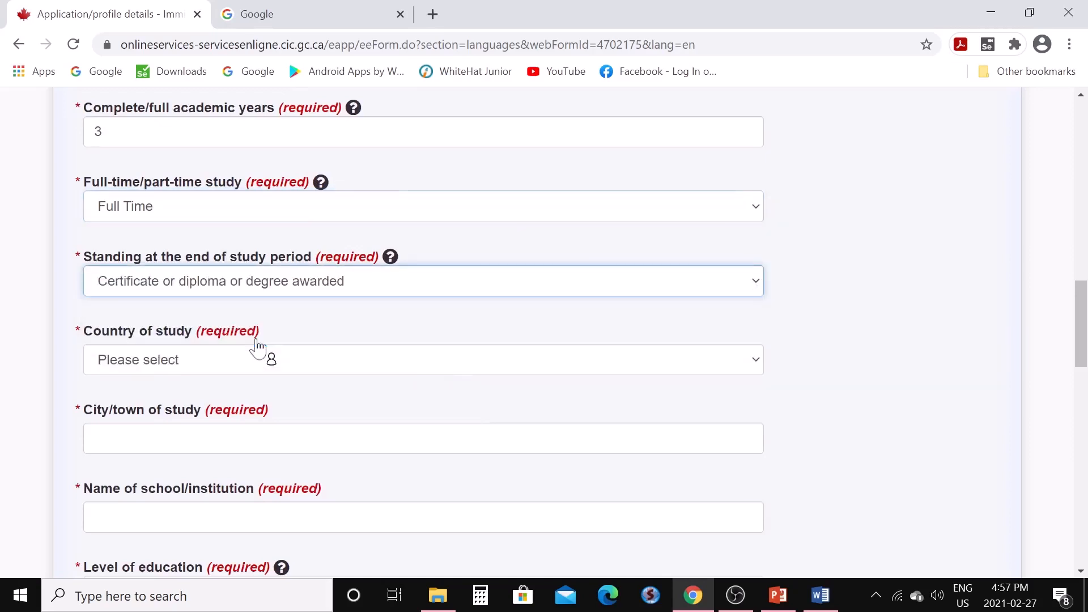
left_click(757, 366)
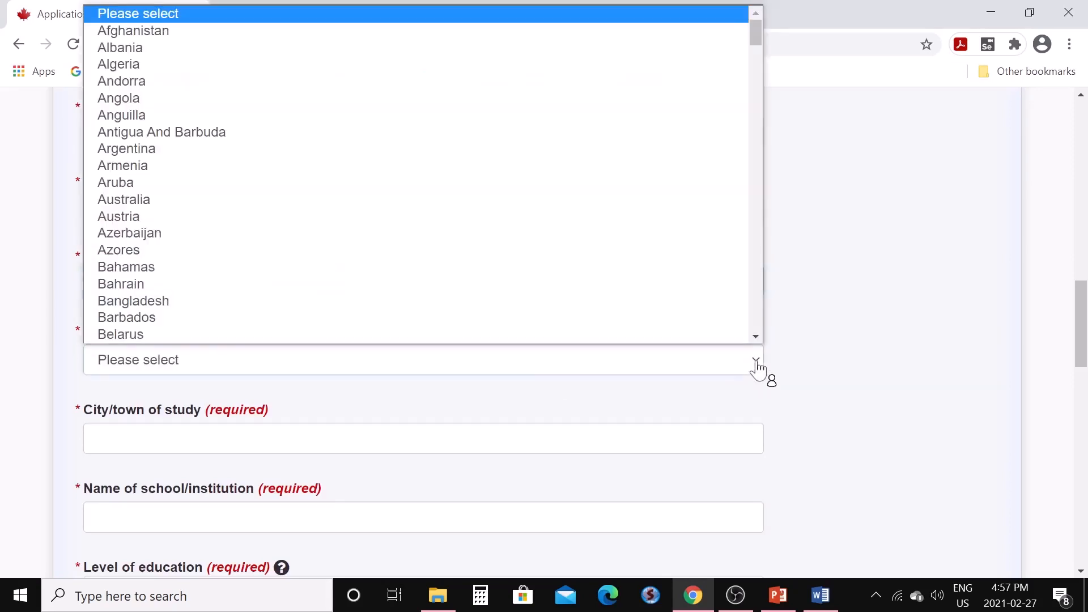
key("i")
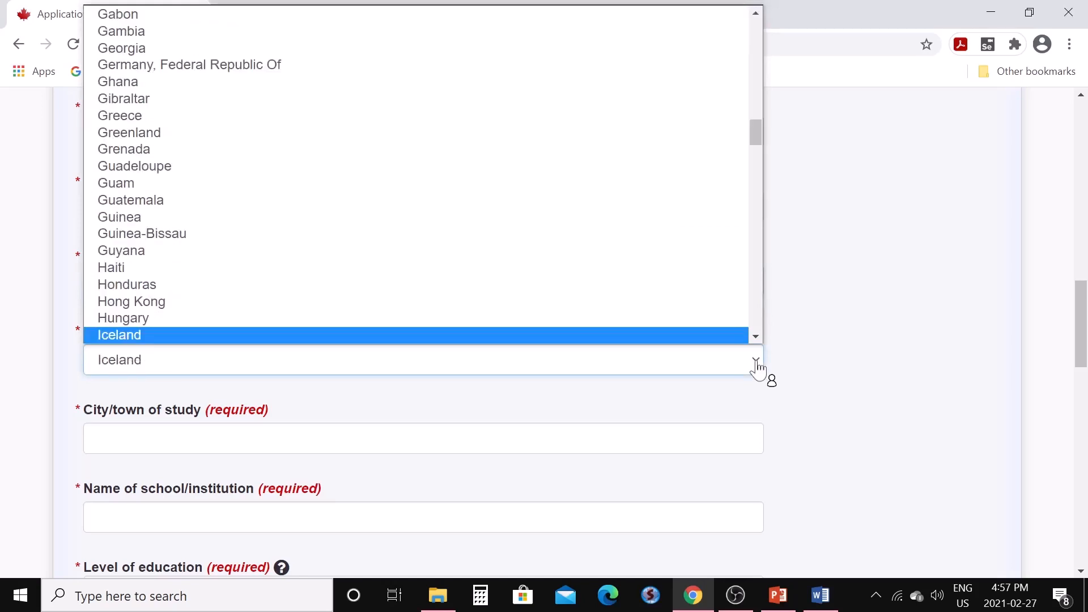
key("Down")
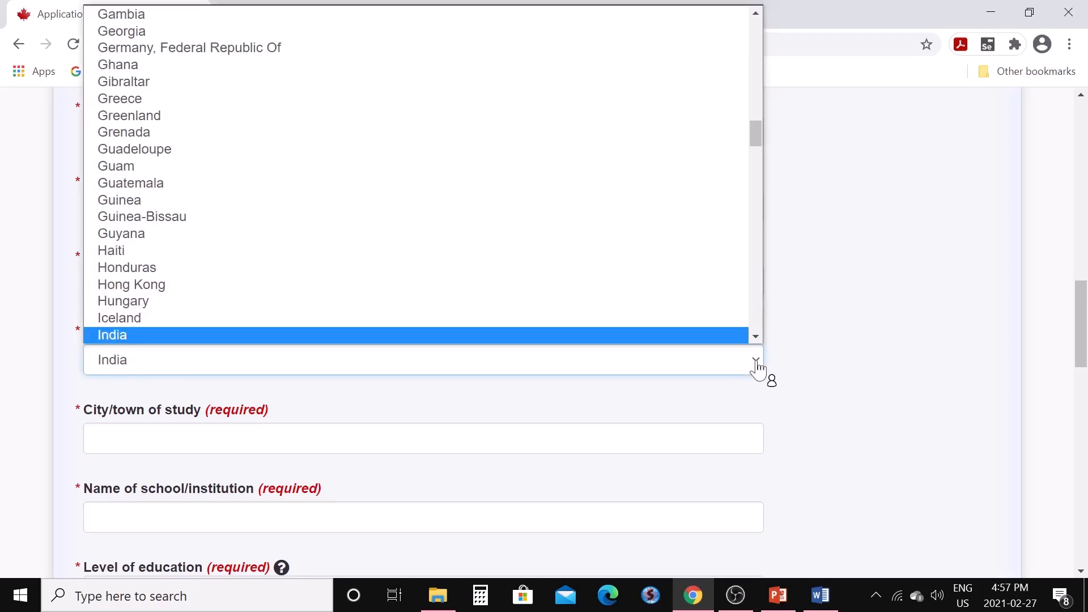
left_click(714, 341)
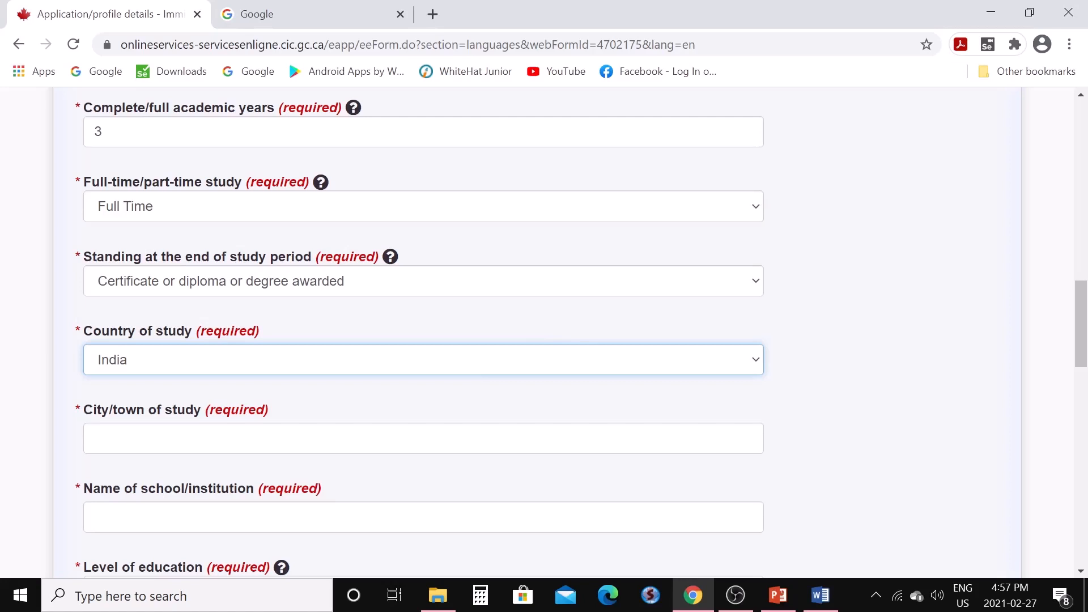
Enter the study city and school, choose Bachelor's level, no Canadian degree, and ECA completed
left_click(94, 439)
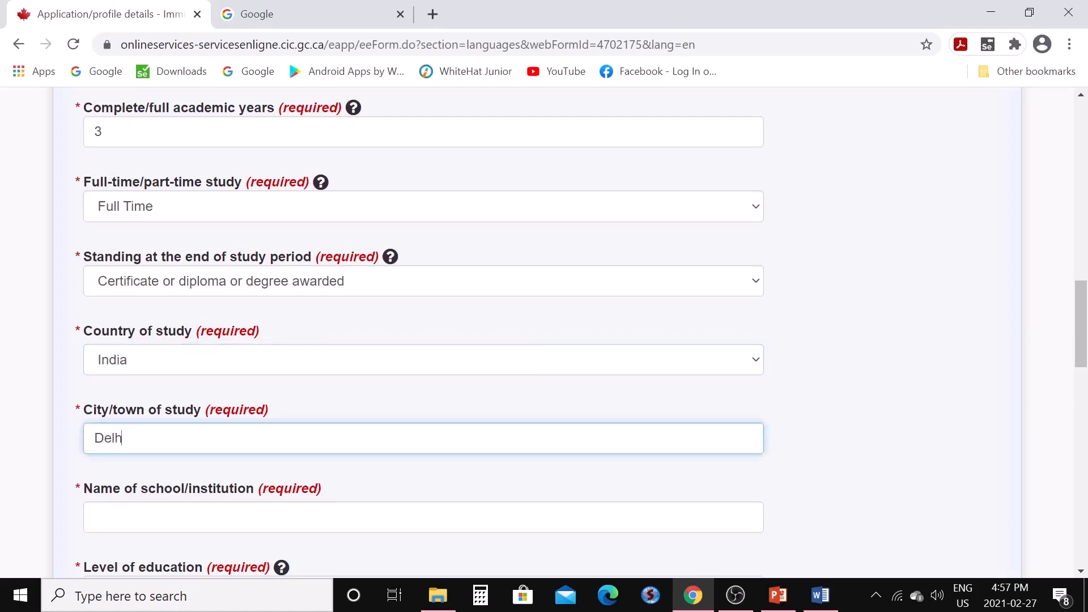
scroll(275, 474, "down", 3)
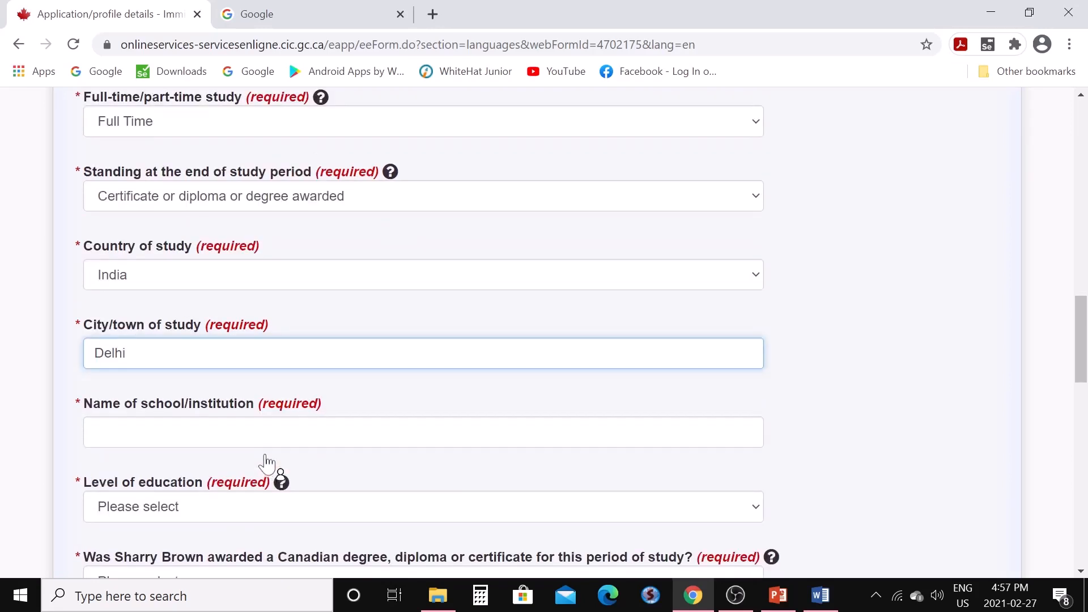
left_click(95, 347)
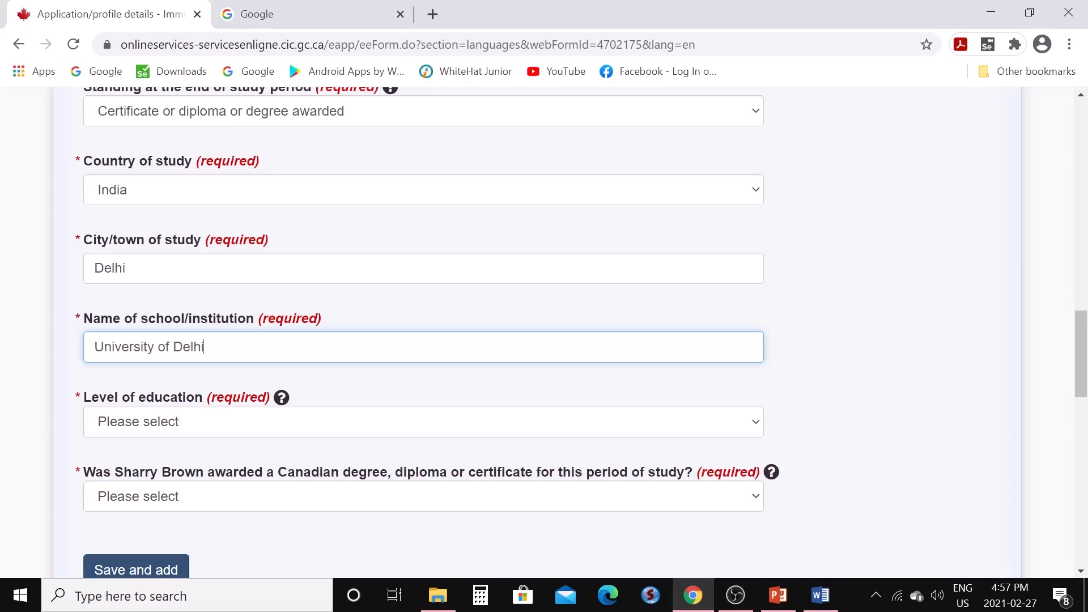
left_click(760, 432)
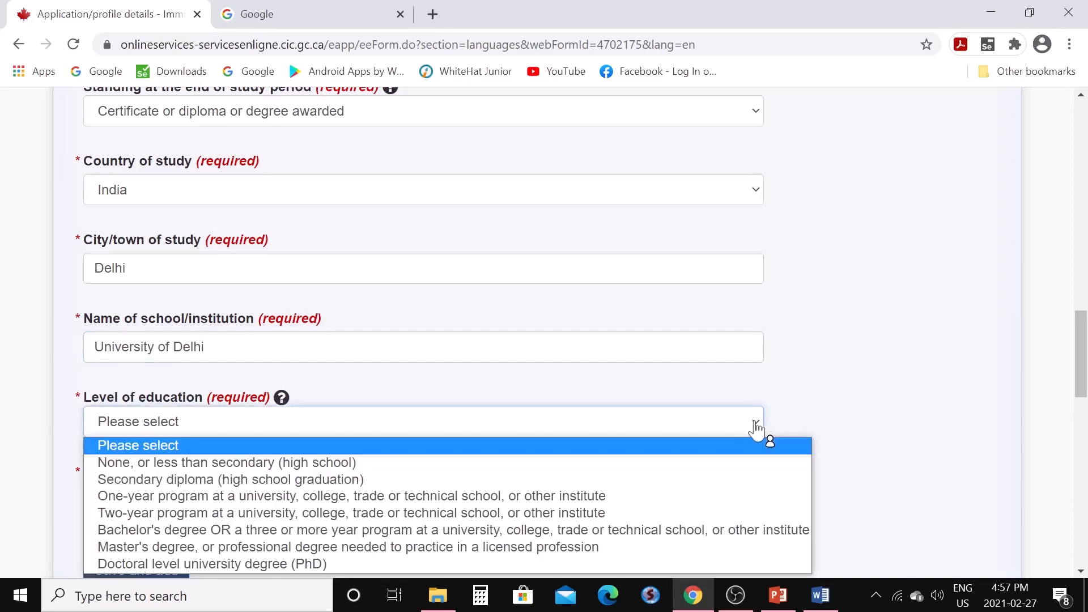
left_click(601, 532)
scroll(503, 478, "down", 3)
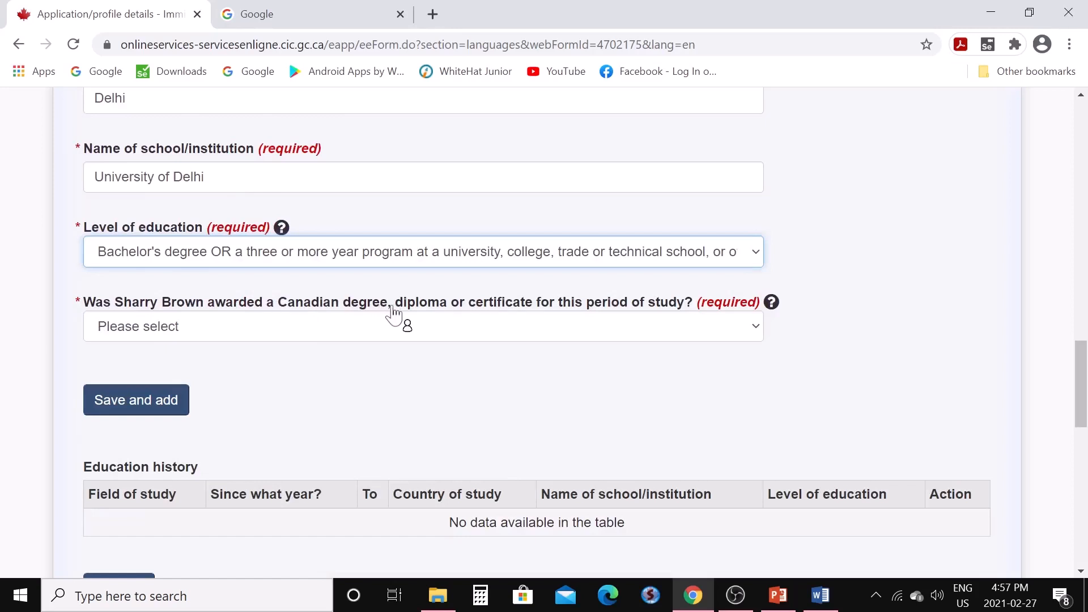
left_click(757, 332)
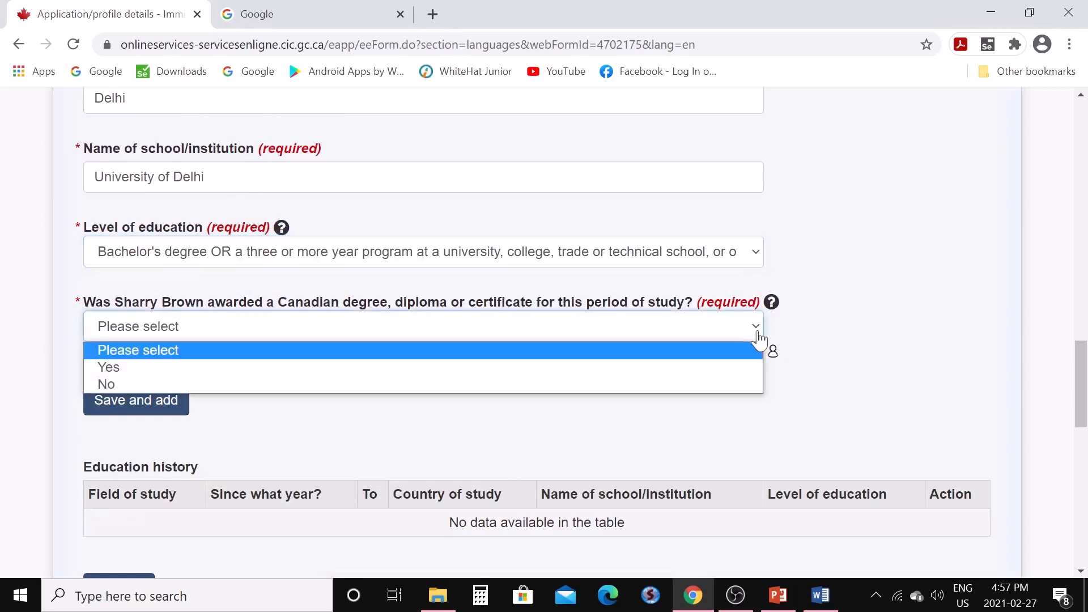
left_click(724, 386)
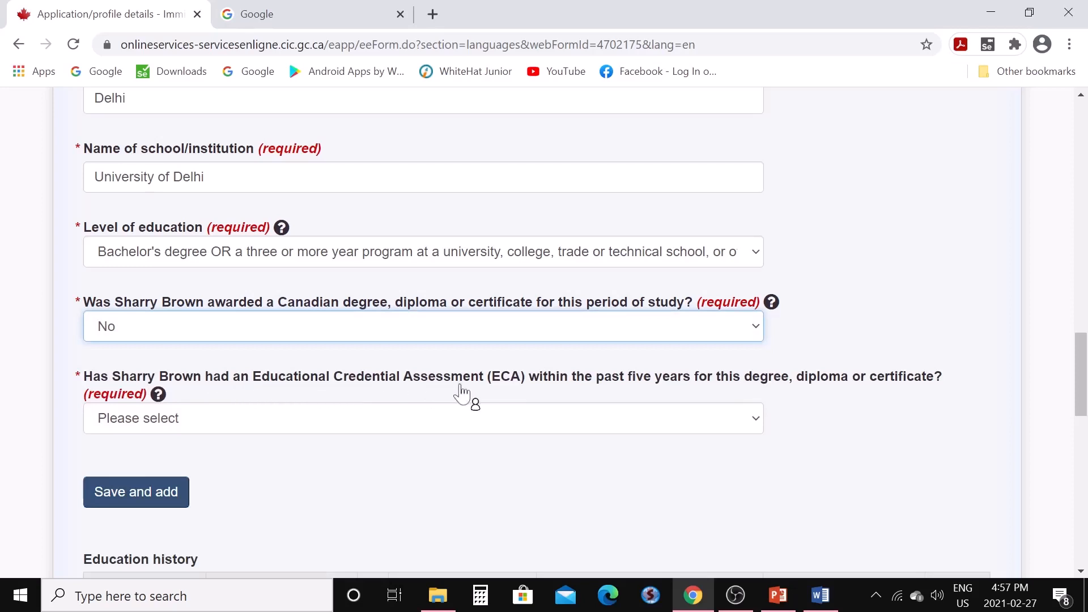
left_click(758, 424)
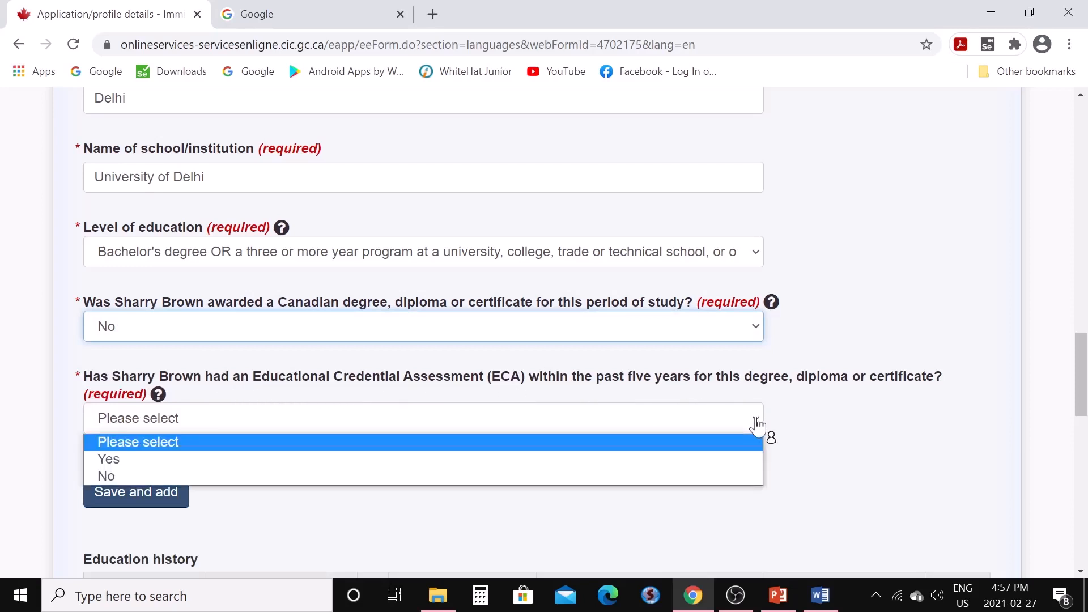
left_click(709, 461)
Record the ECA from World Education Services dated 2020-11-01 with its certificate number
scroll(711, 465, "down", 3)
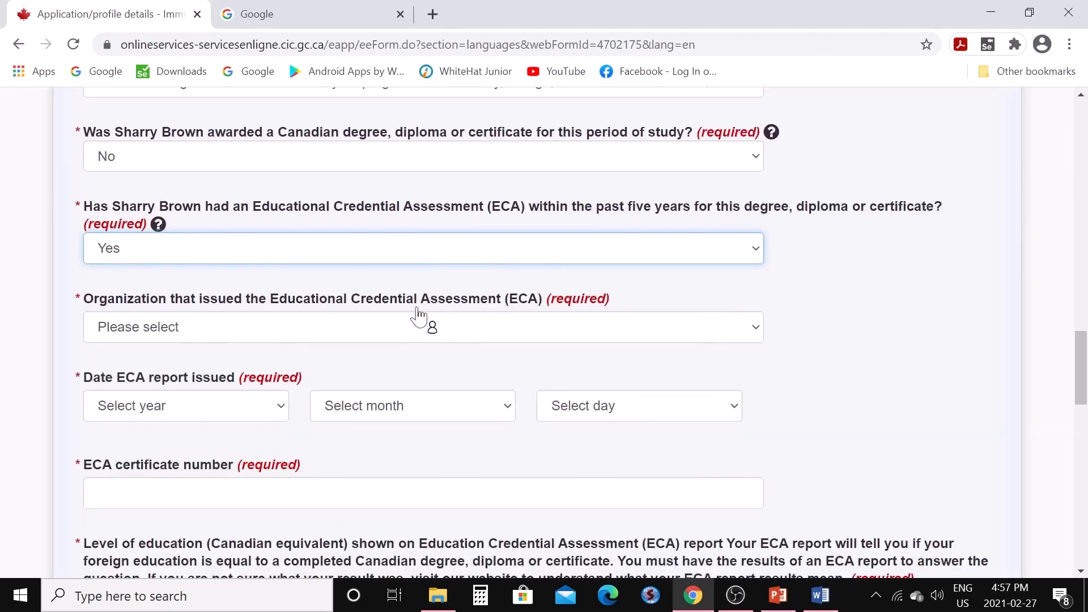
left_click(759, 338)
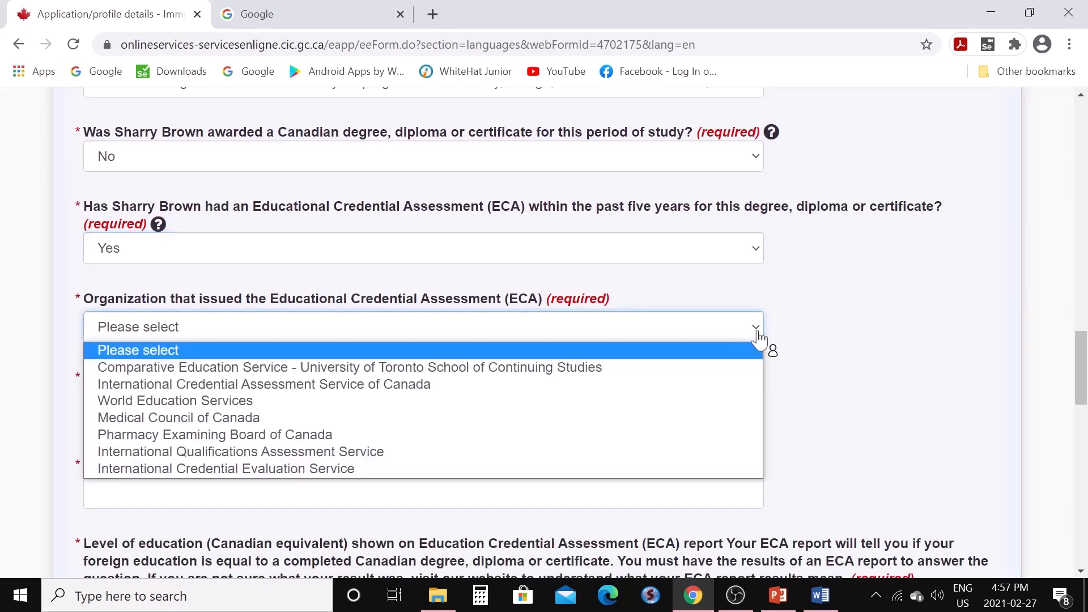
left_click(242, 403)
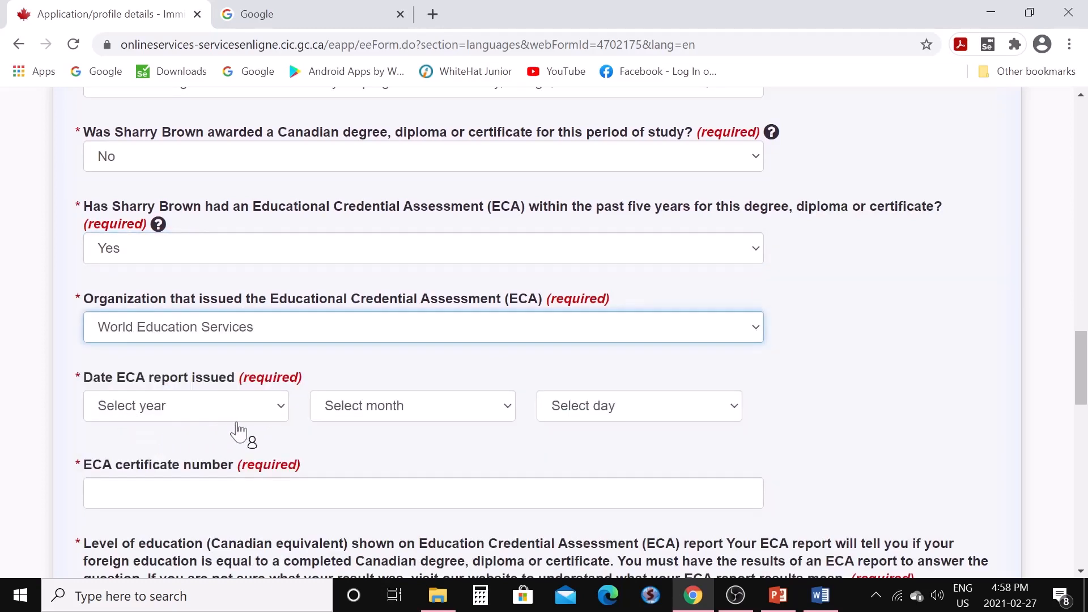
left_click(282, 417)
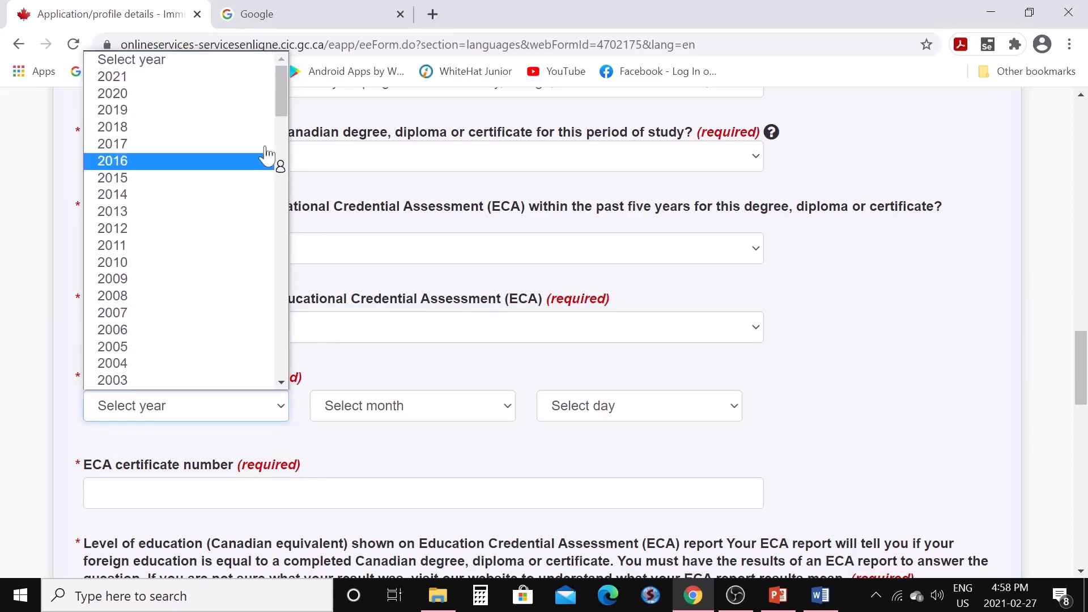
left_click(152, 95)
left_click(507, 407)
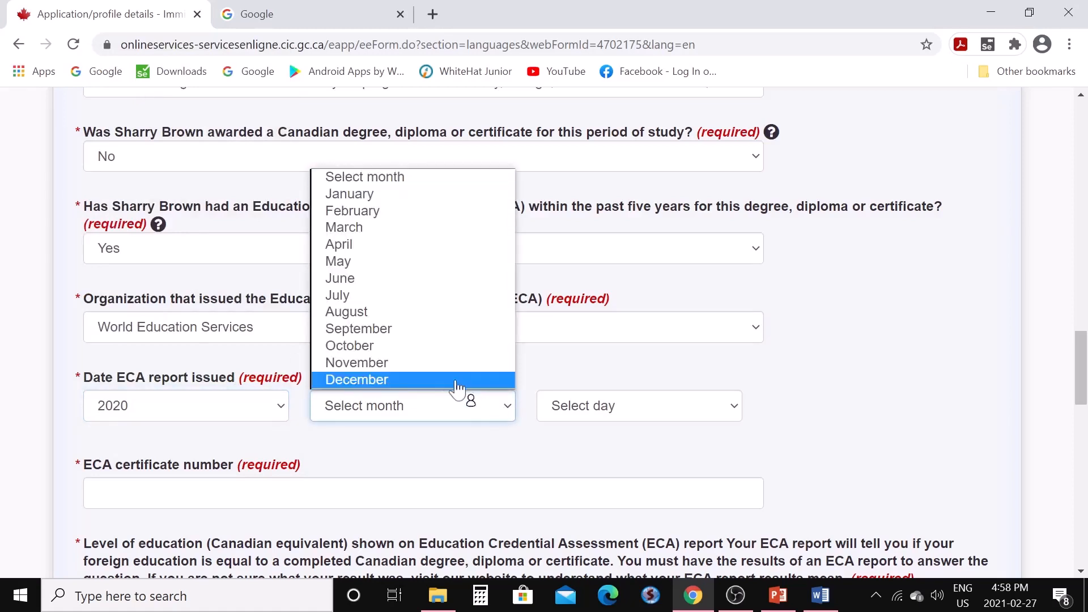
left_click(423, 365)
left_click(735, 407)
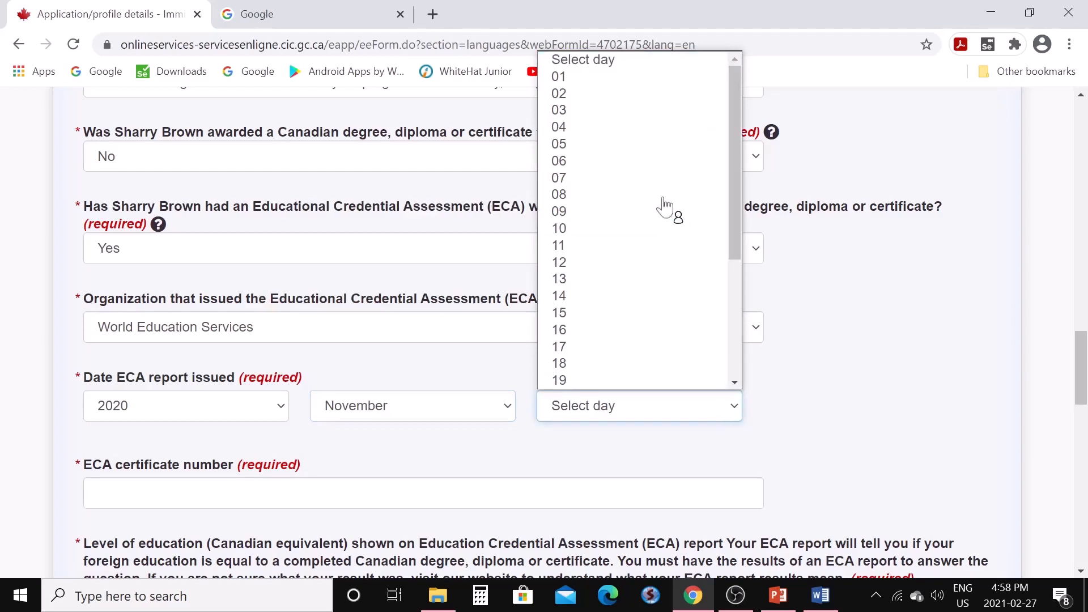
left_click(626, 85)
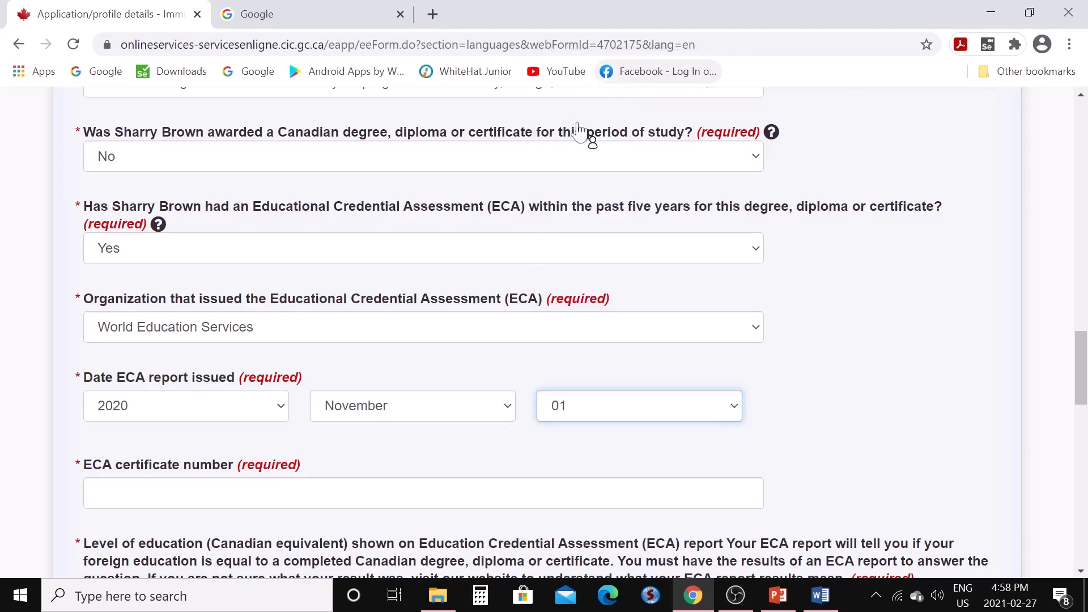
left_click(346, 491)
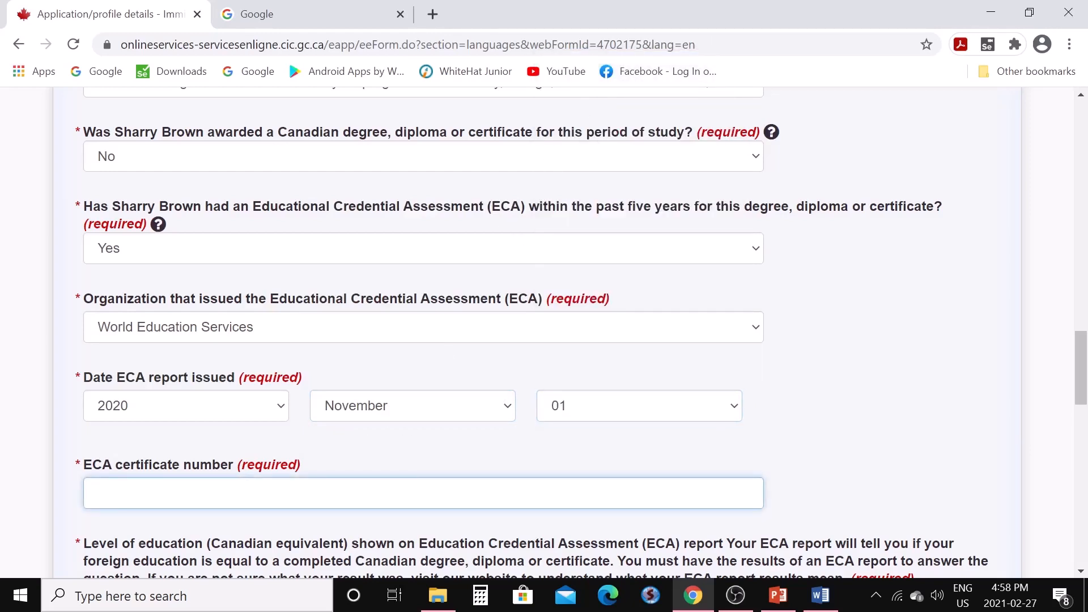
scroll(458, 434, "down", 3)
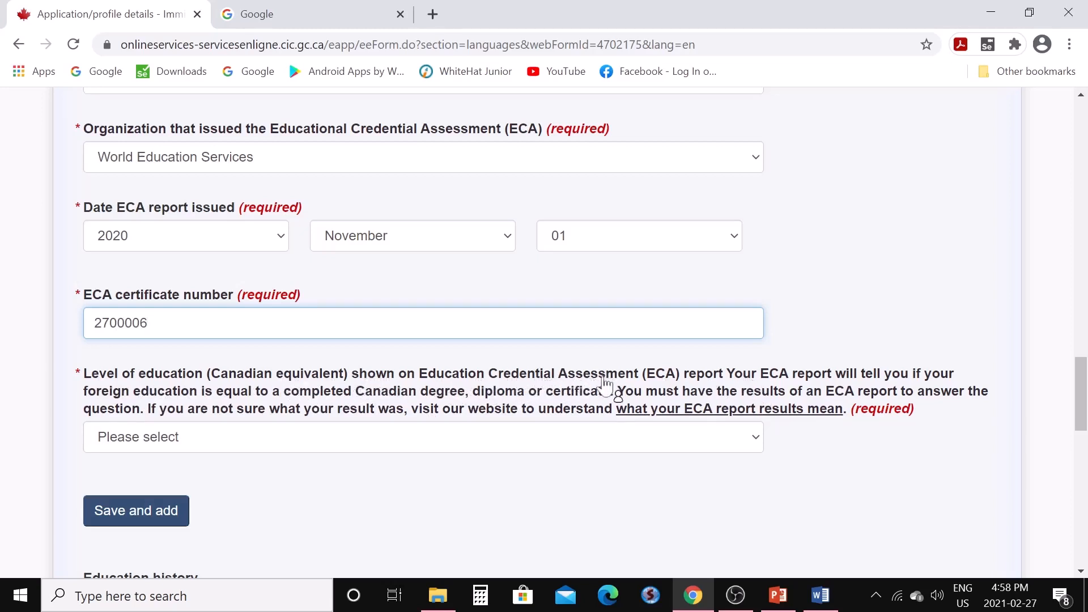
Set the ECA's Canadian-equivalent level to Bachelor's degree or three-plus-year program
left_click(762, 447)
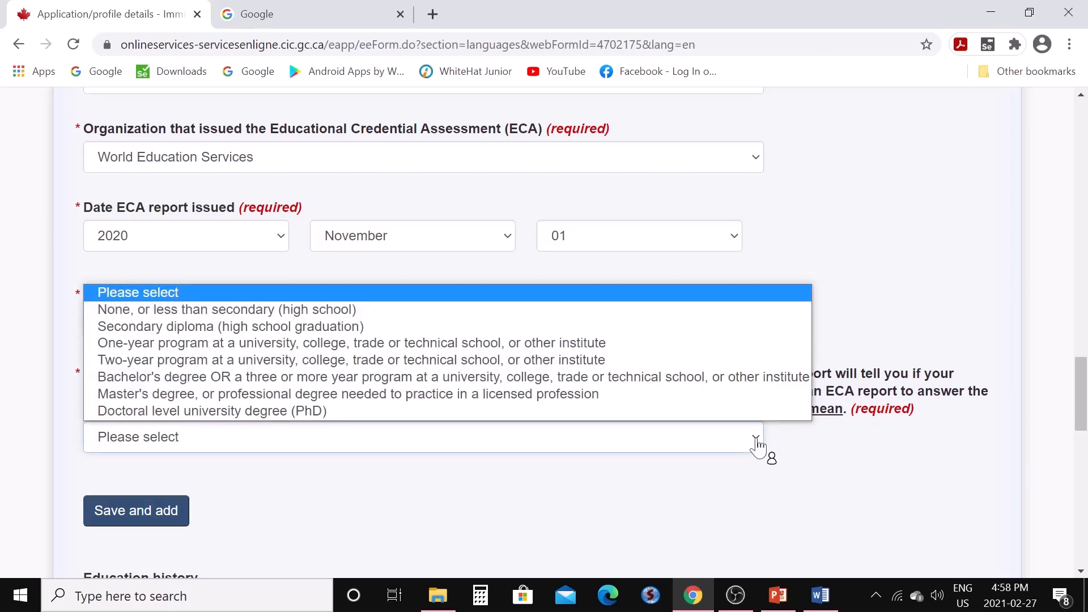
left_click(577, 378)
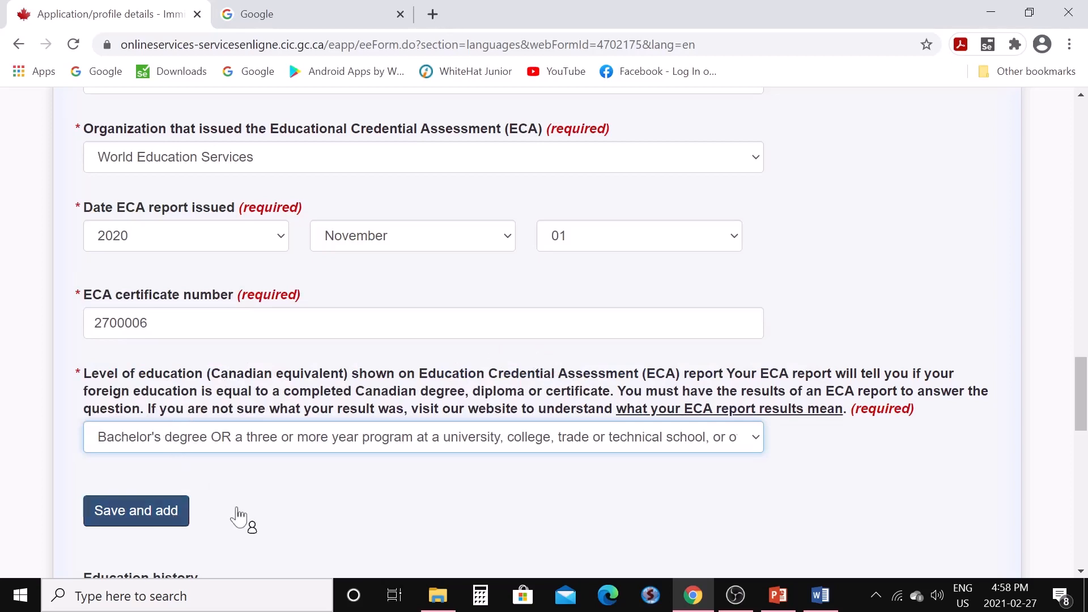
scroll(238, 517, "down", 3)
Save the Computing/IT Bachelor's study to Education history, review the table, and proceed
left_click(166, 354)
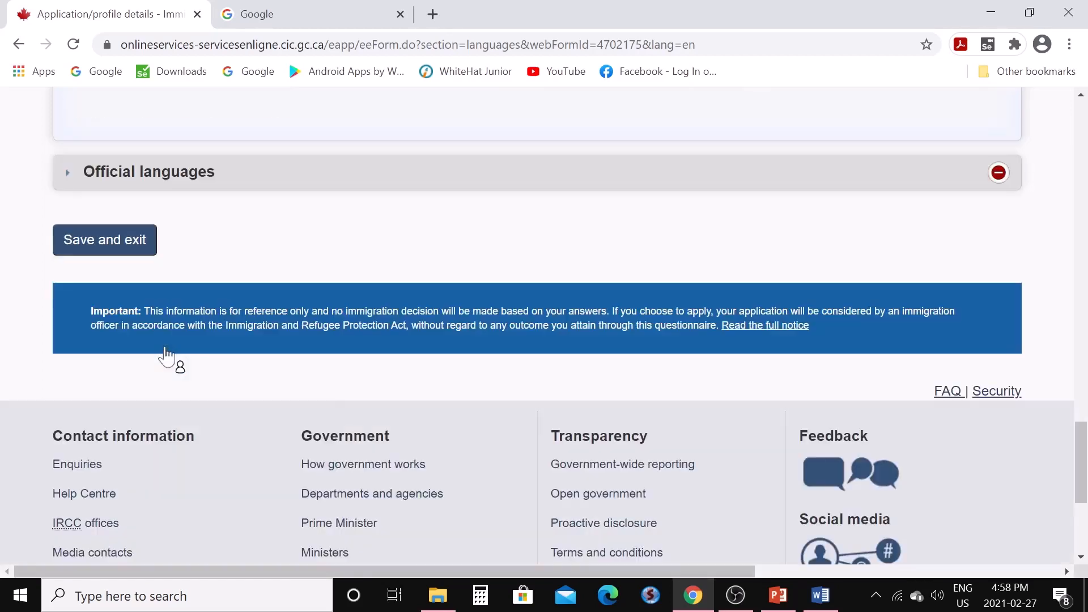
scroll(326, 302, "up", 3)
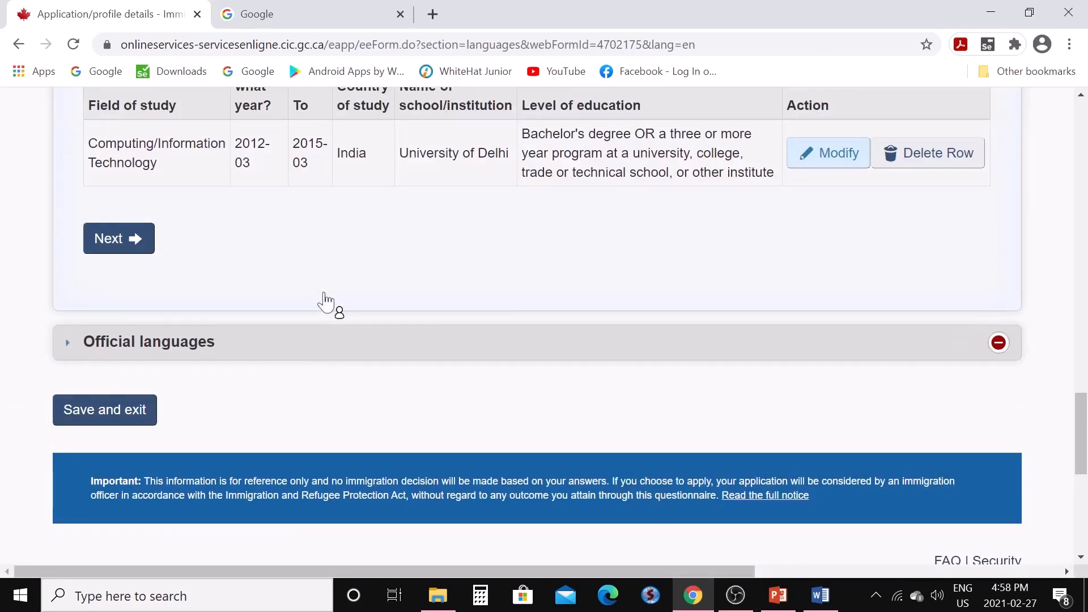
scroll(326, 301, "up", 3)
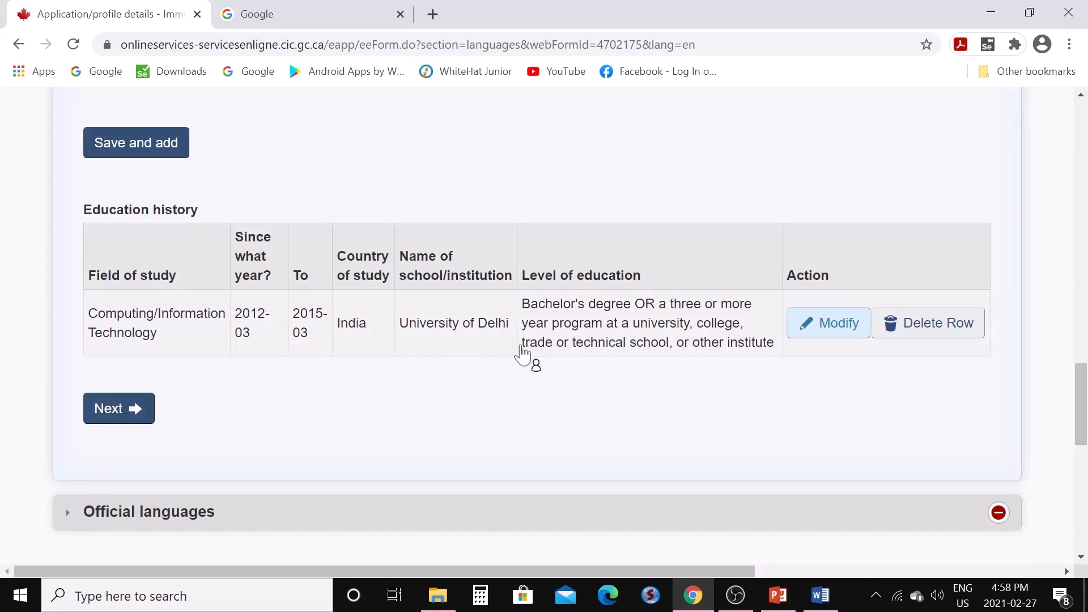
scroll(479, 333, "up", 10)
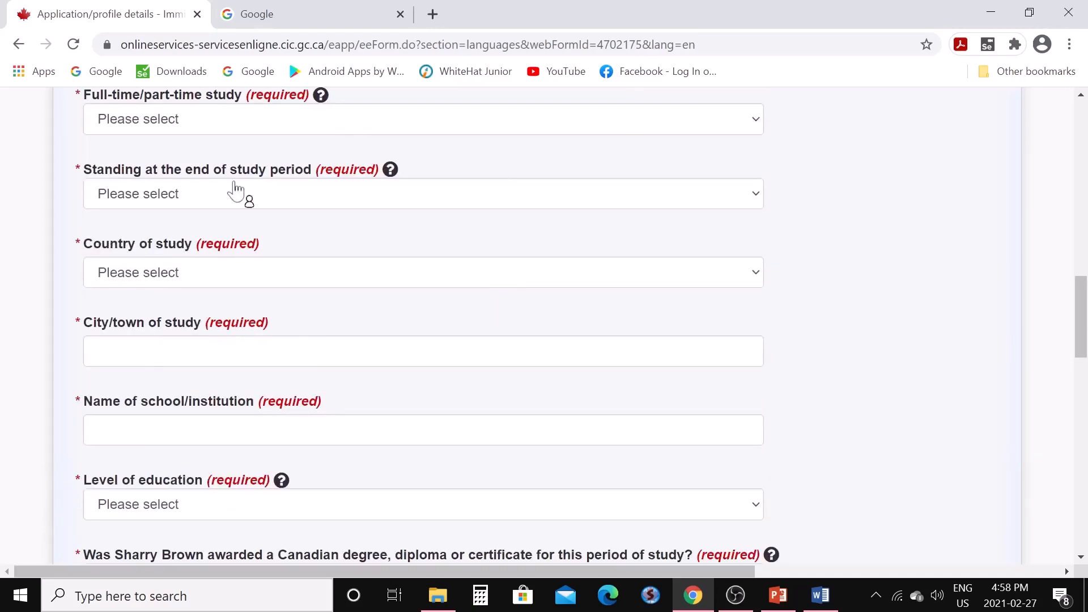
scroll(305, 419, "down", 5)
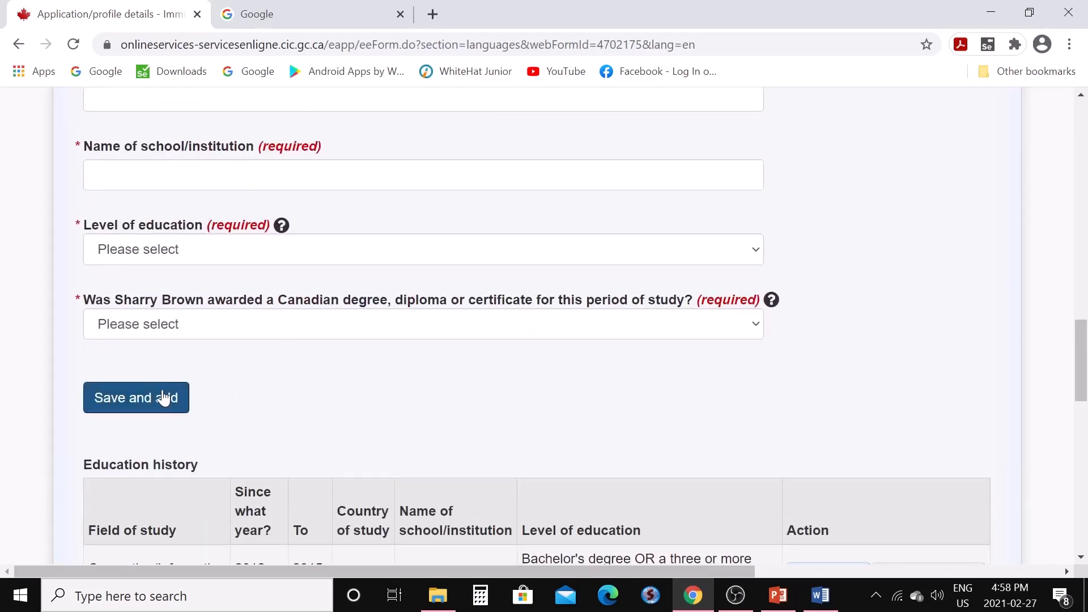
scroll(293, 404, "down", 3)
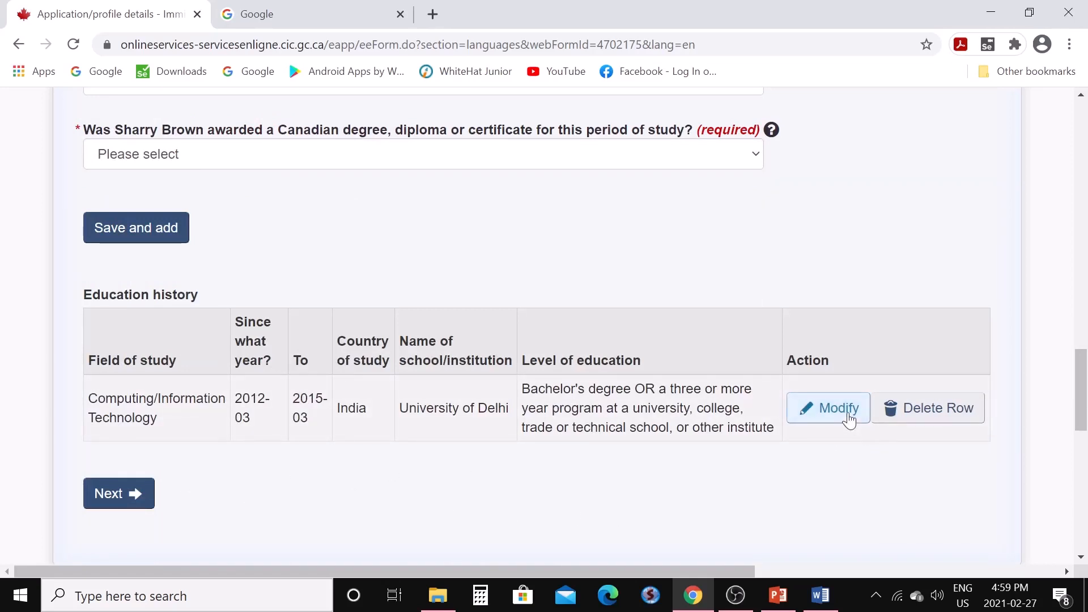
left_click(132, 501)
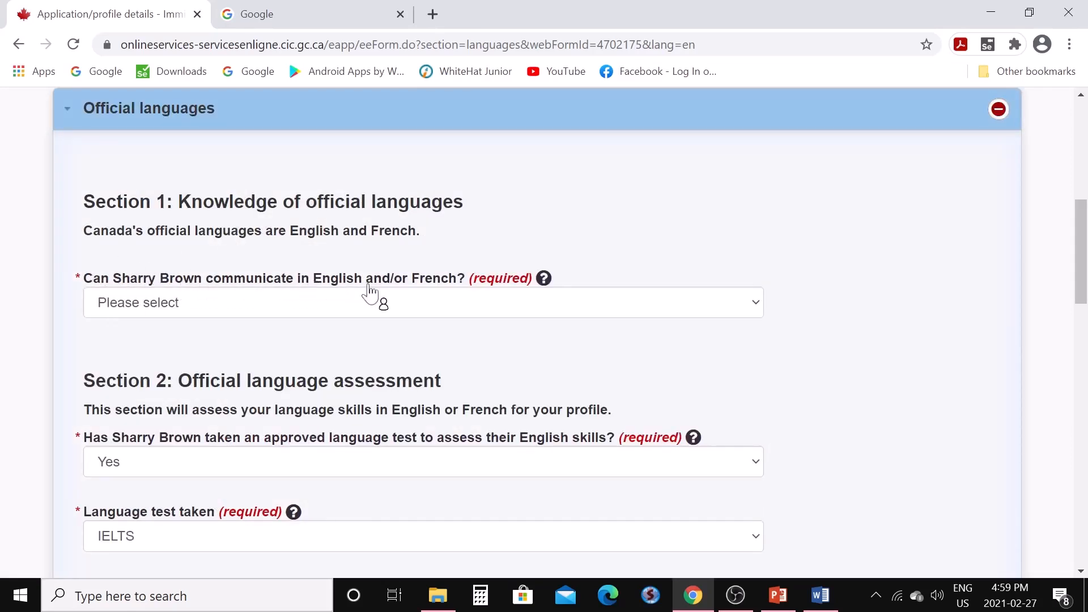
Answer that the candidate communicates in English, with IELTS General Training as test version
left_click(756, 310)
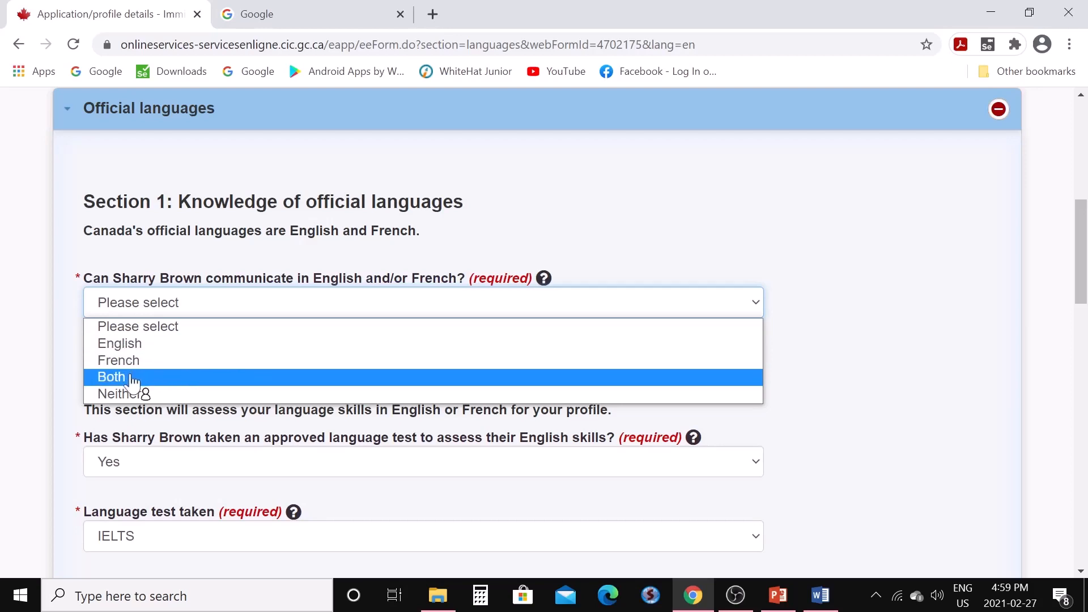
left_click(160, 346)
scroll(337, 358, "down", 3)
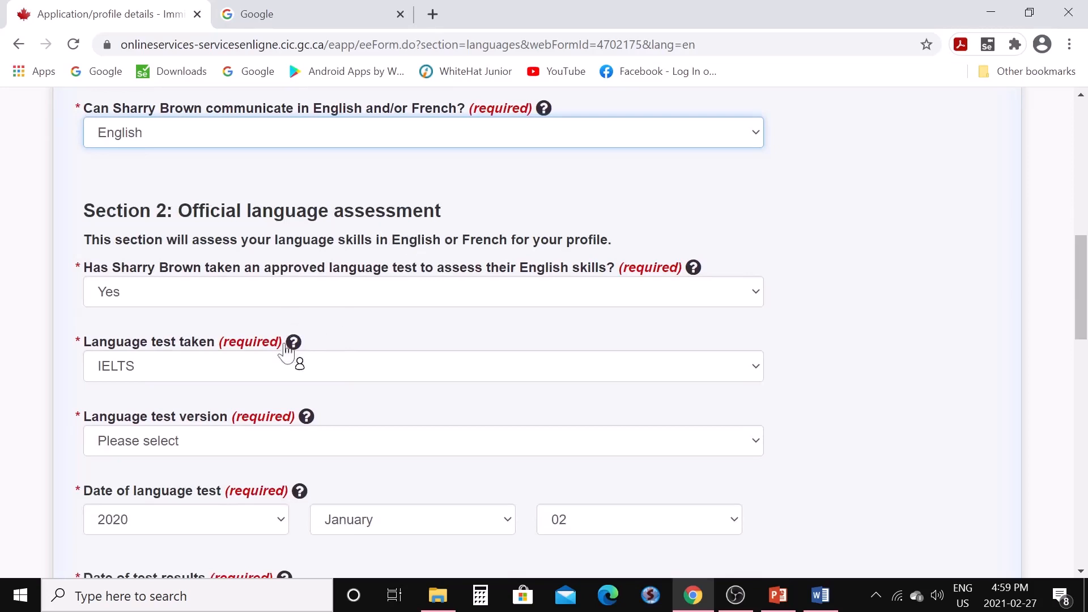
scroll(285, 355, "down", 2)
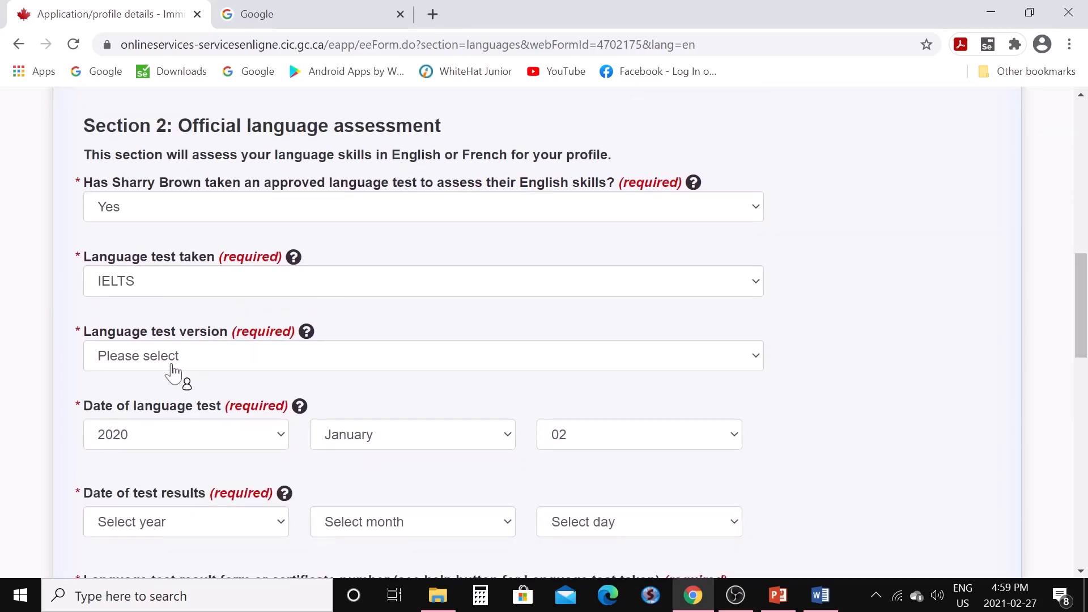
left_click(756, 365)
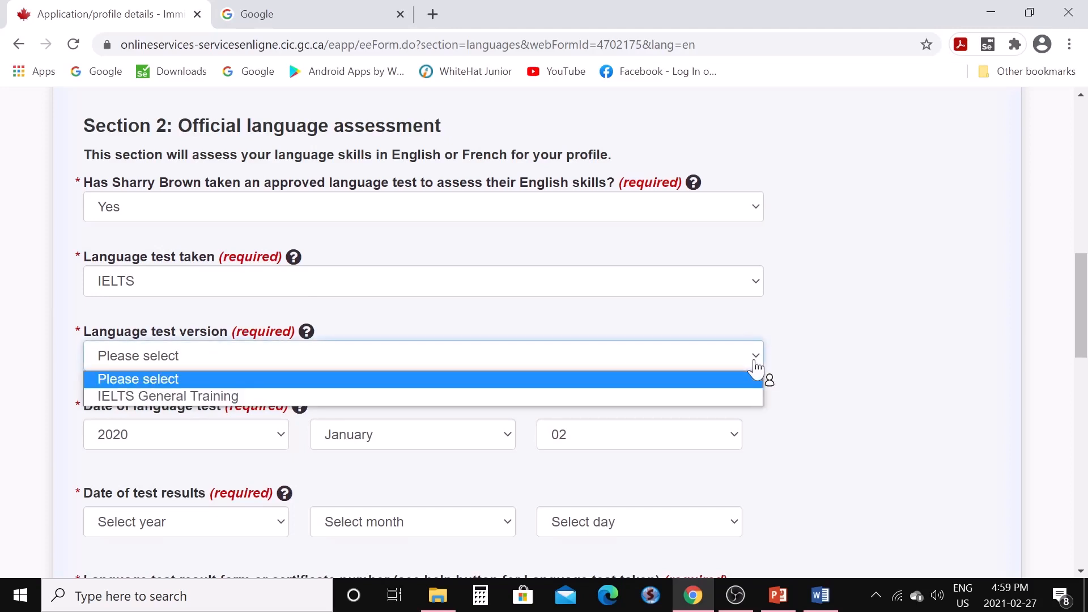
left_click(641, 398)
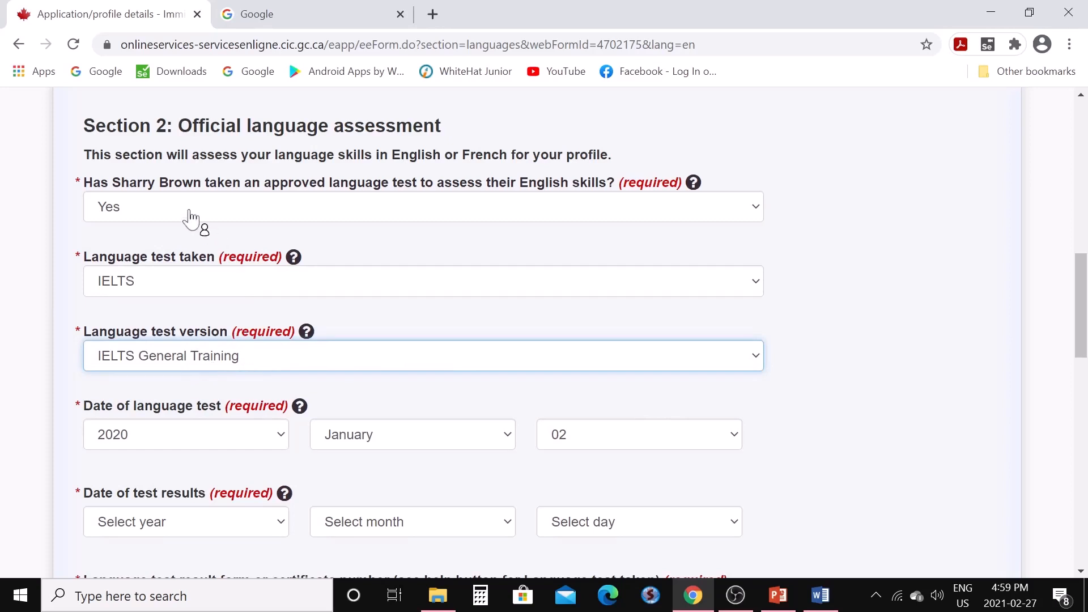
Set the test results date to 2020 January 21
scroll(216, 413, "down", 2)
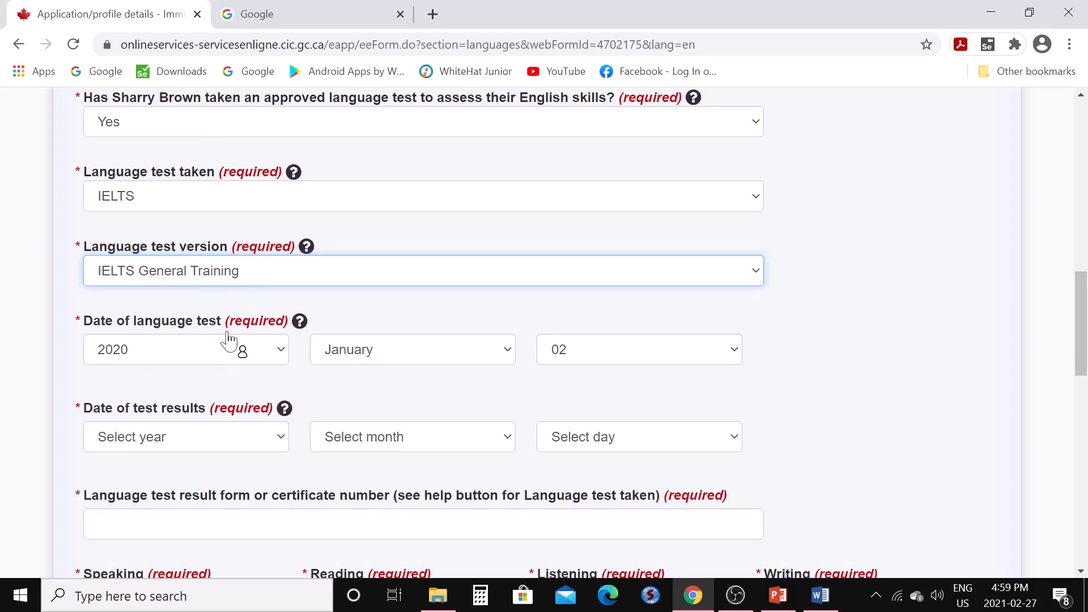
left_click(282, 447)
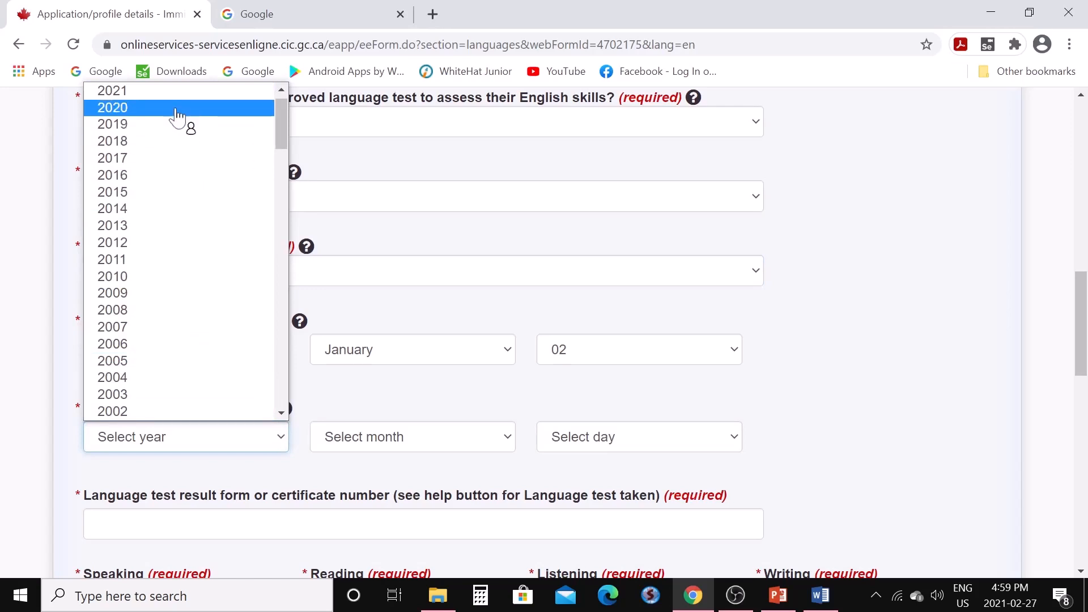
left_click(175, 111)
left_click(505, 444)
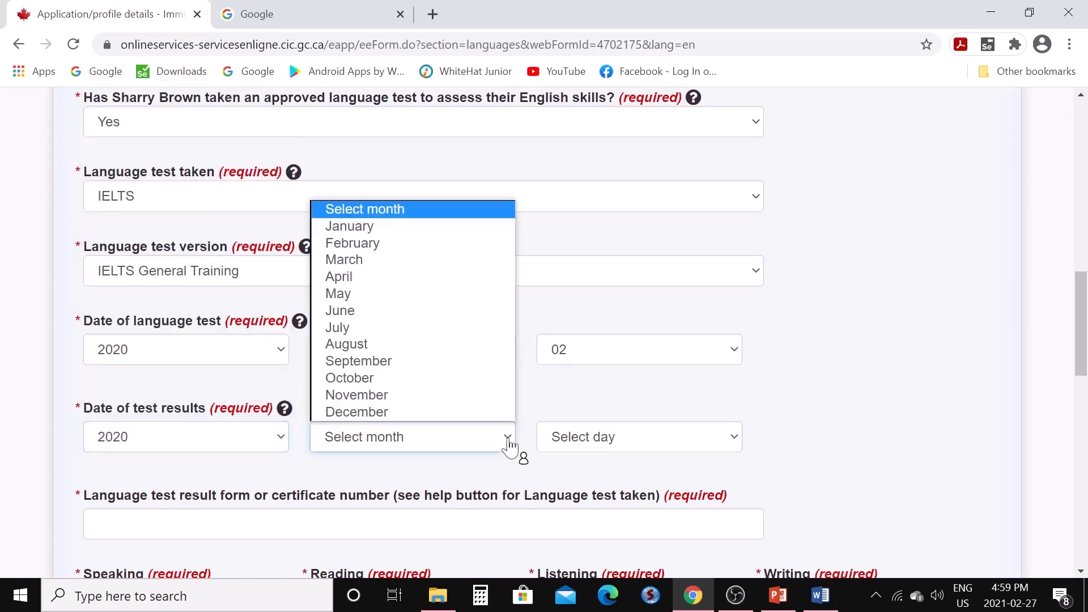
left_click(390, 229)
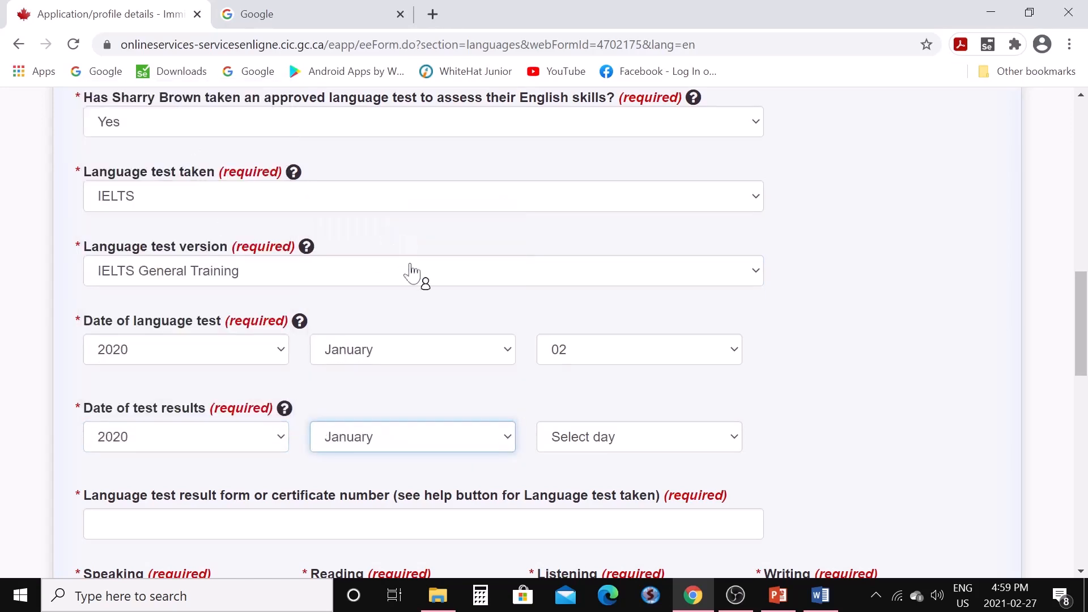
left_click(736, 445)
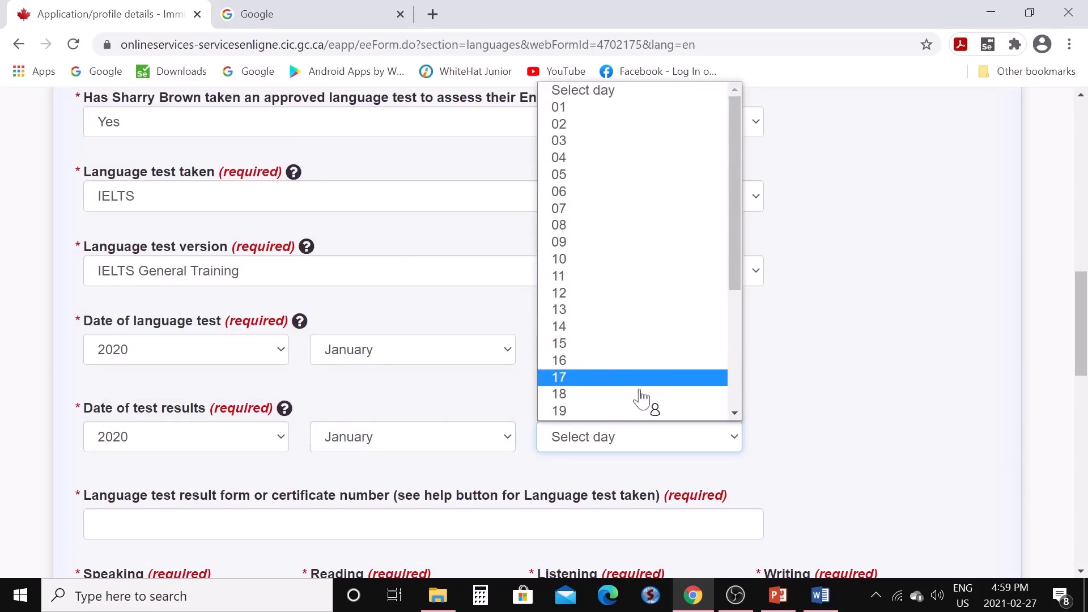
scroll(689, 413, "down", 2)
left_click(736, 416)
left_click(602, 279)
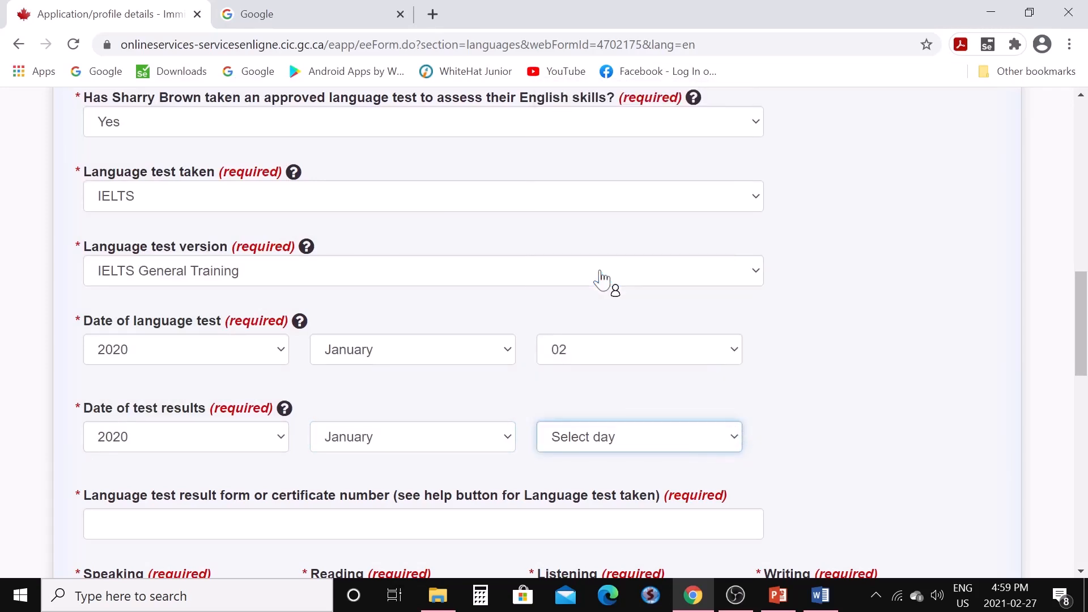
Enter the language test report form number and save the study and languages form
scroll(486, 430, "down", 3)
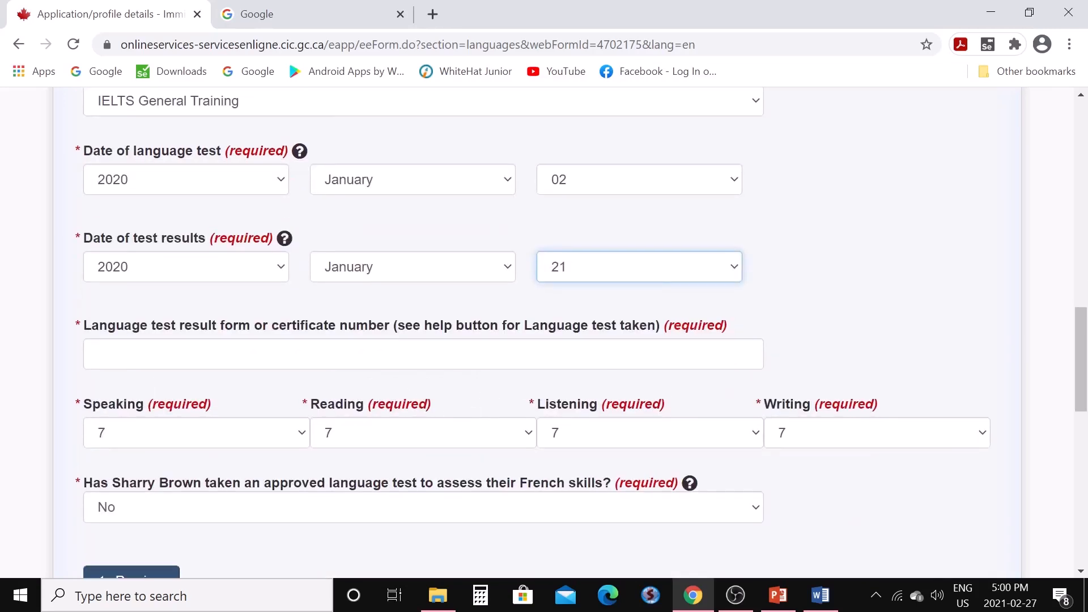
left_click(423, 354)
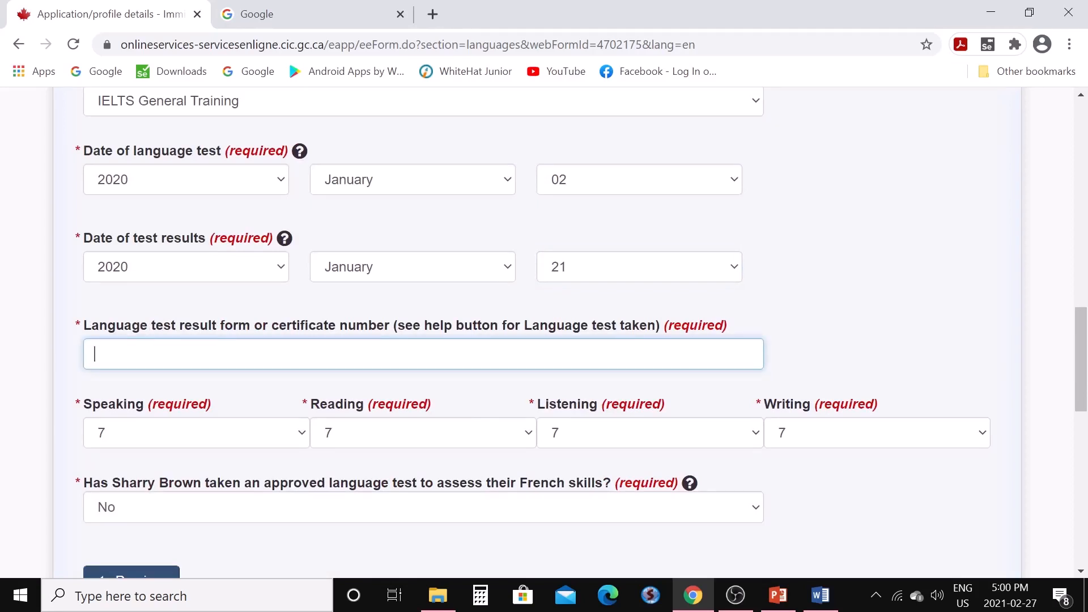
scroll(416, 383, "down", 3)
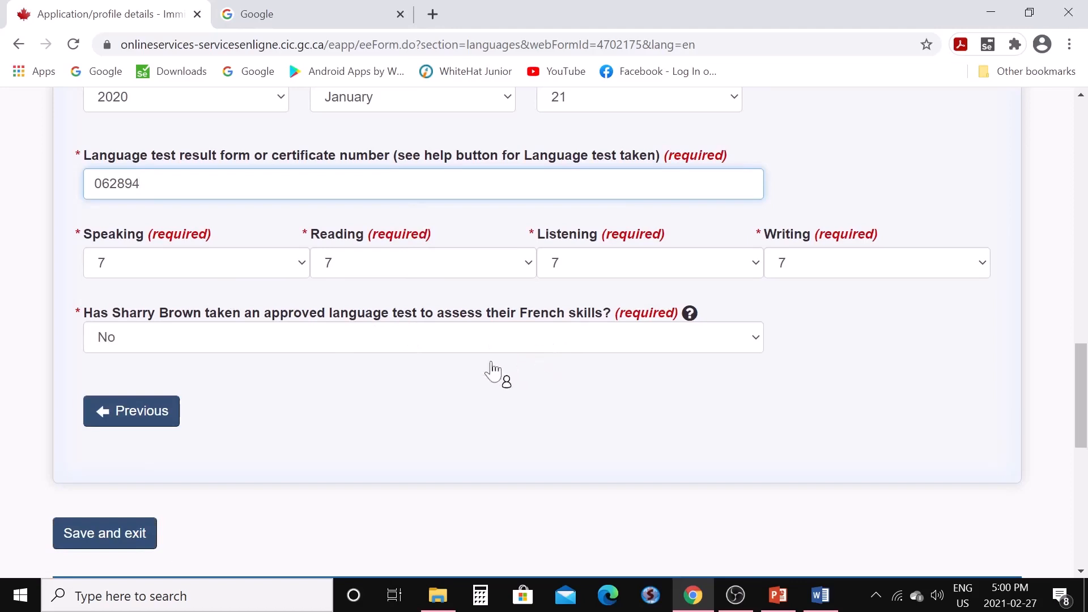
scroll(359, 359, "down", 2)
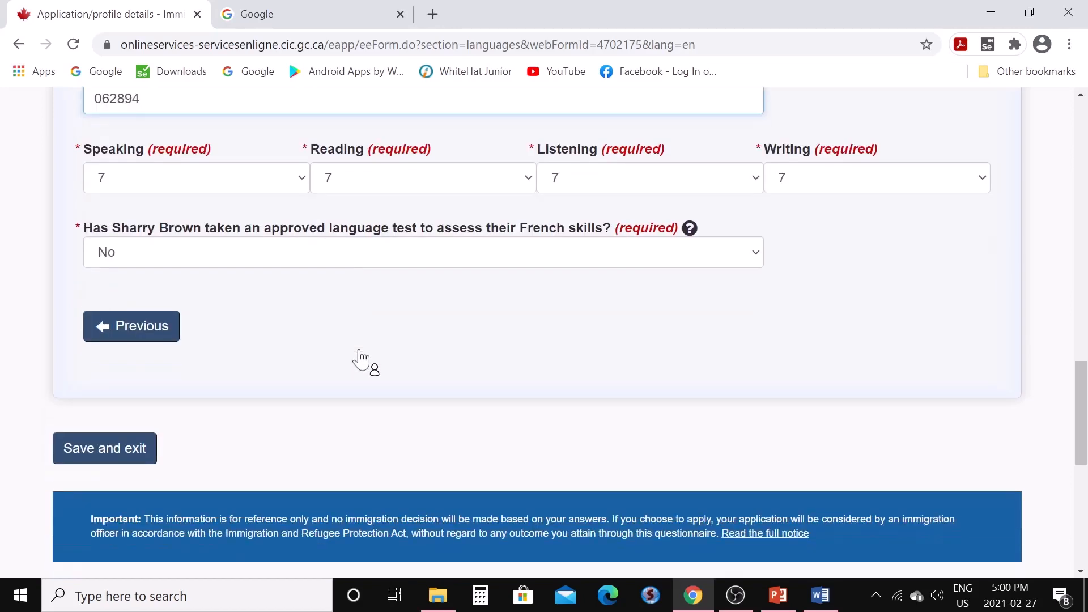
left_click(137, 456)
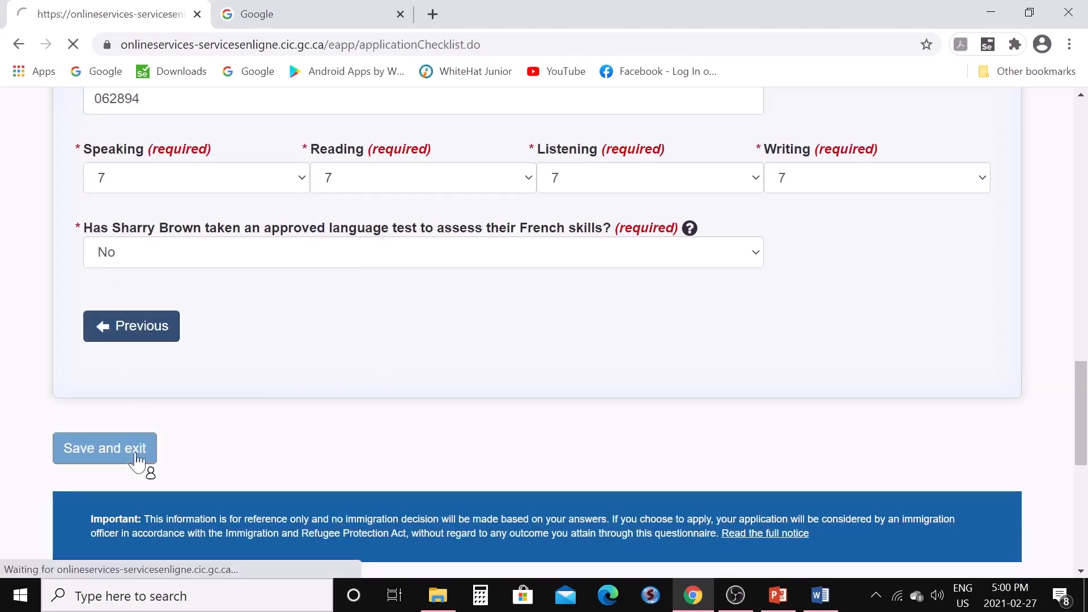
Start the Application details form and scroll to the provinces and territories of interest question
scroll(345, 425, "down", 5)
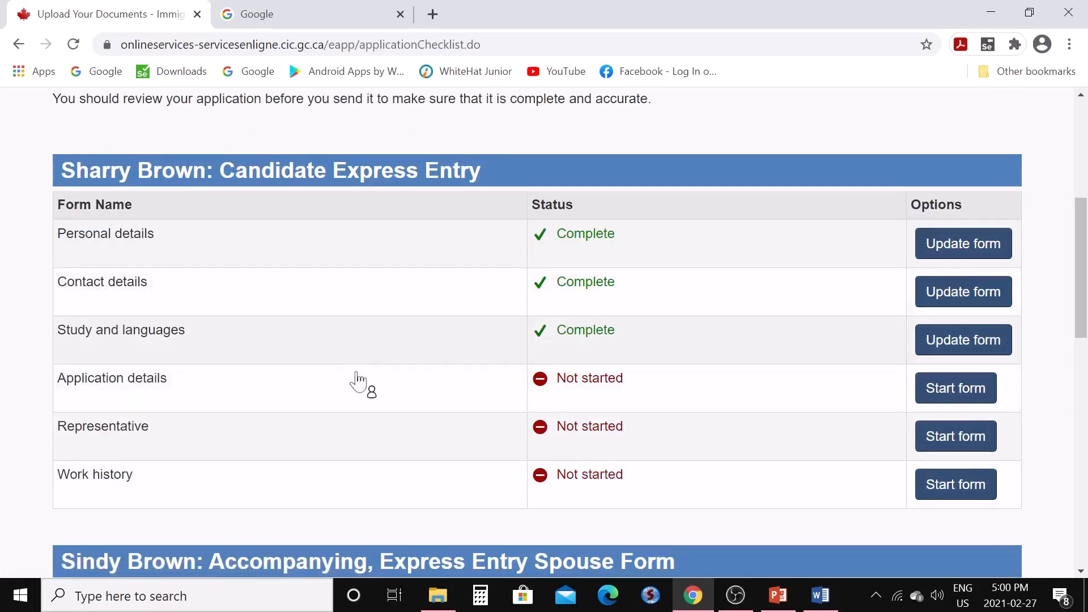
left_click(951, 396)
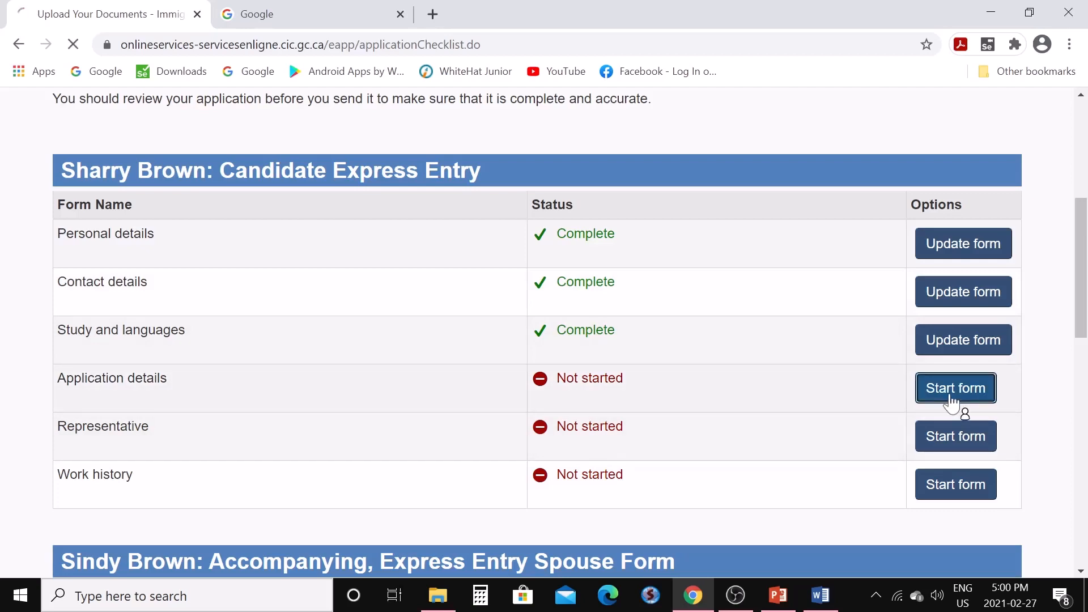
scroll(625, 426, "down", 6)
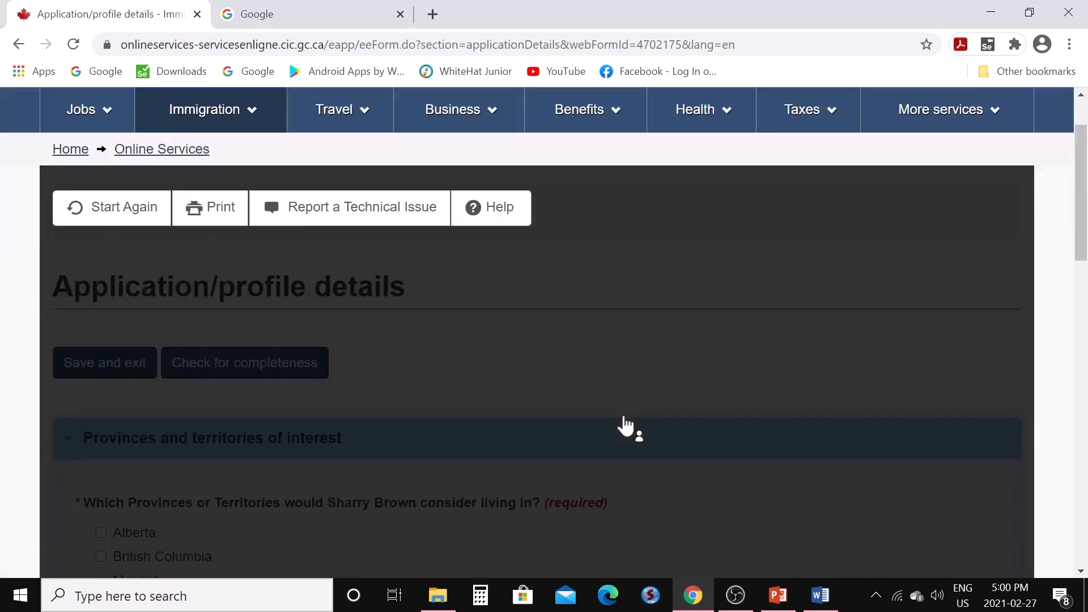
scroll(626, 427, "down", 1)
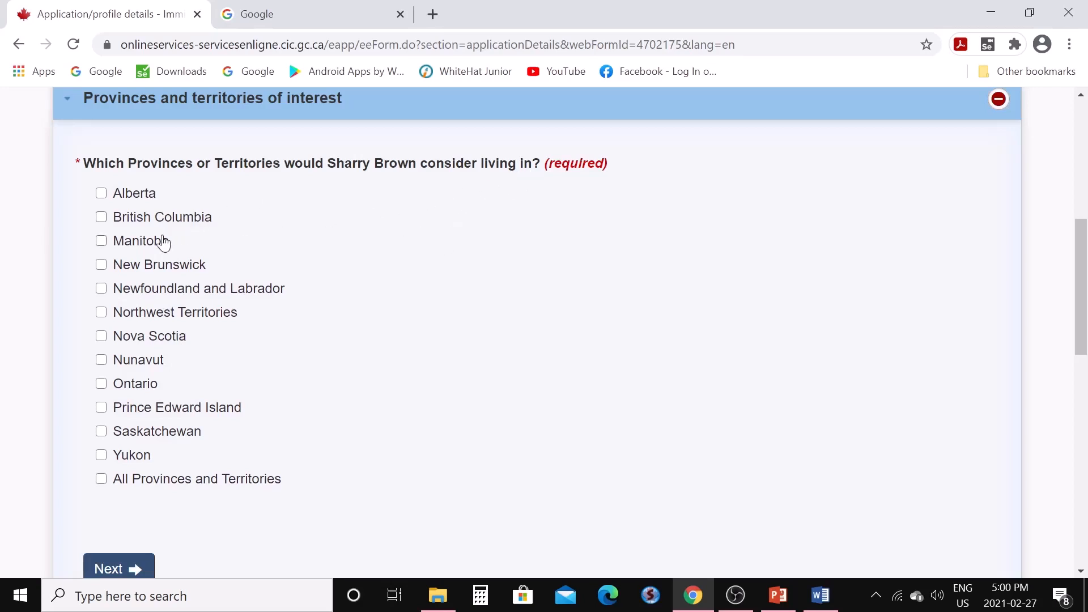
Choose All Provinces and Territories as the provinces of interest
left_click(102, 480)
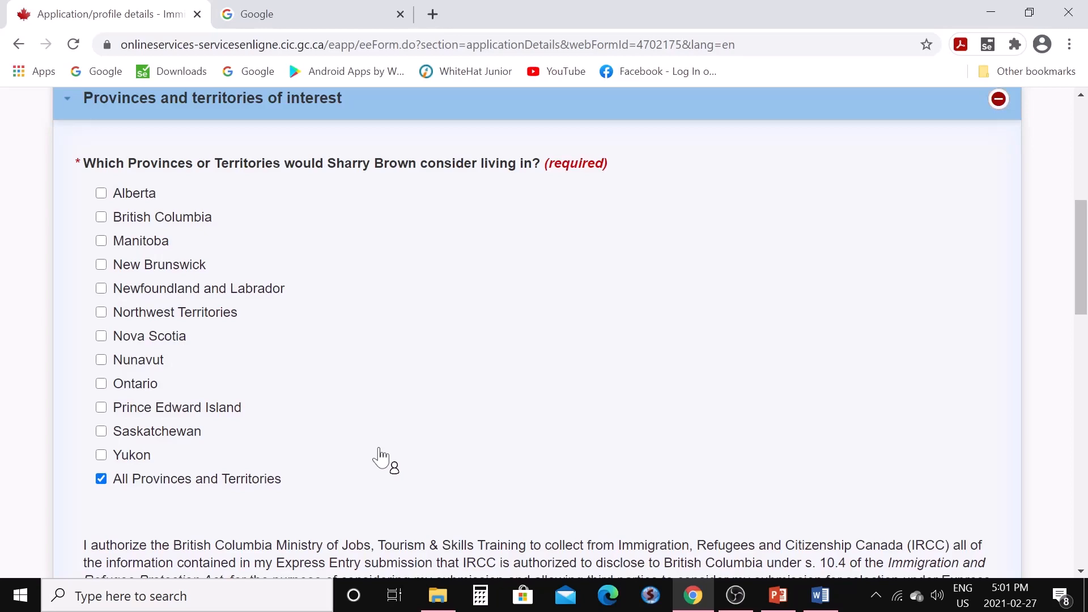
scroll(378, 455, "down", 3)
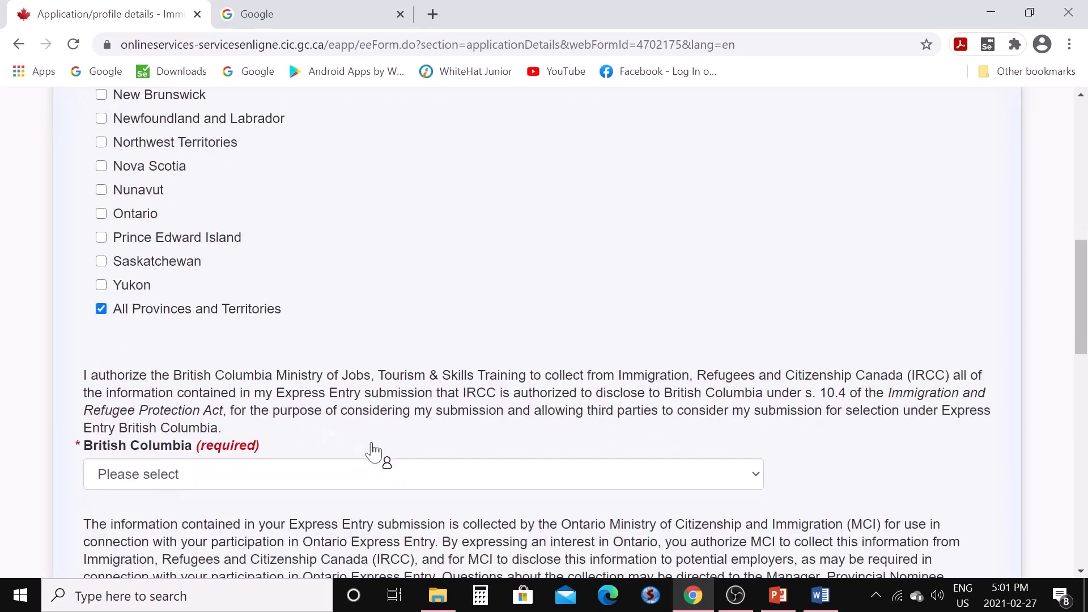
scroll(366, 455, "down", 2)
scroll(366, 454, "down", 1)
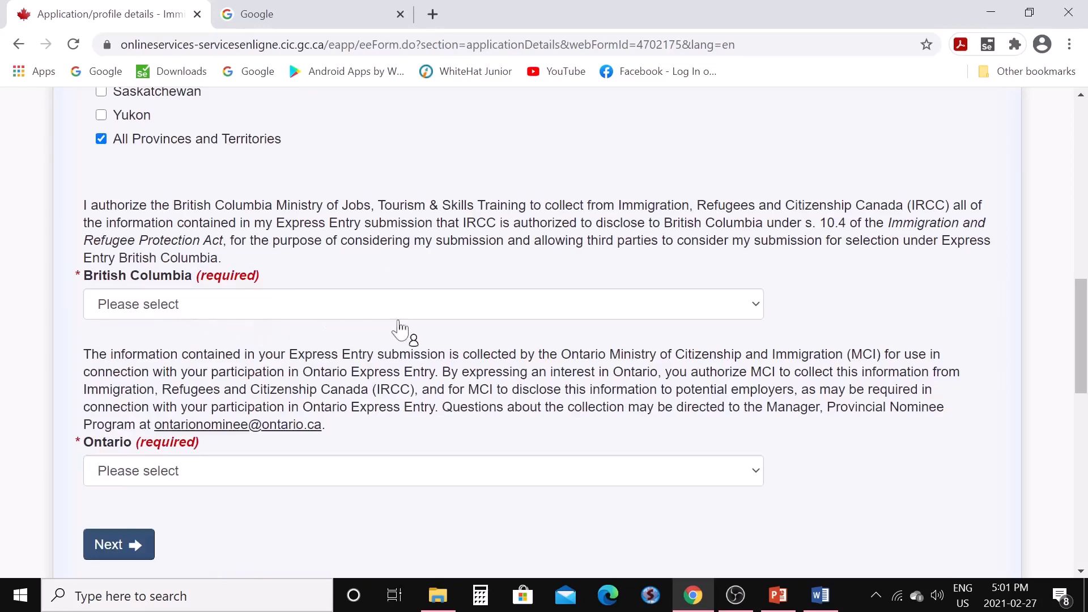
Answer Yes to sharing the submission with British Columbia and Ontario, then go to the next section
left_click(757, 309)
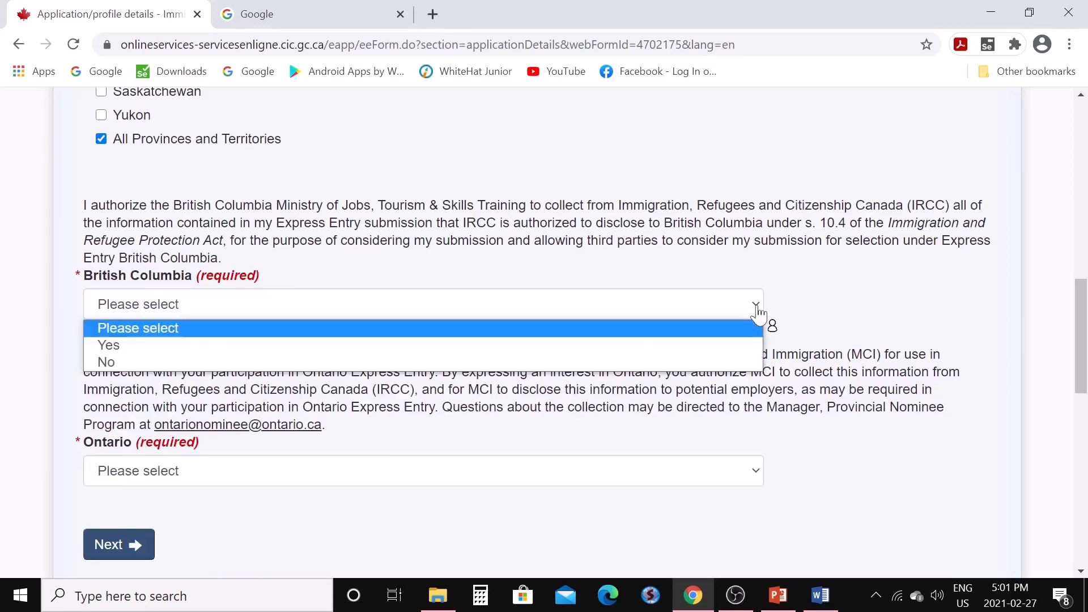
left_click(734, 348)
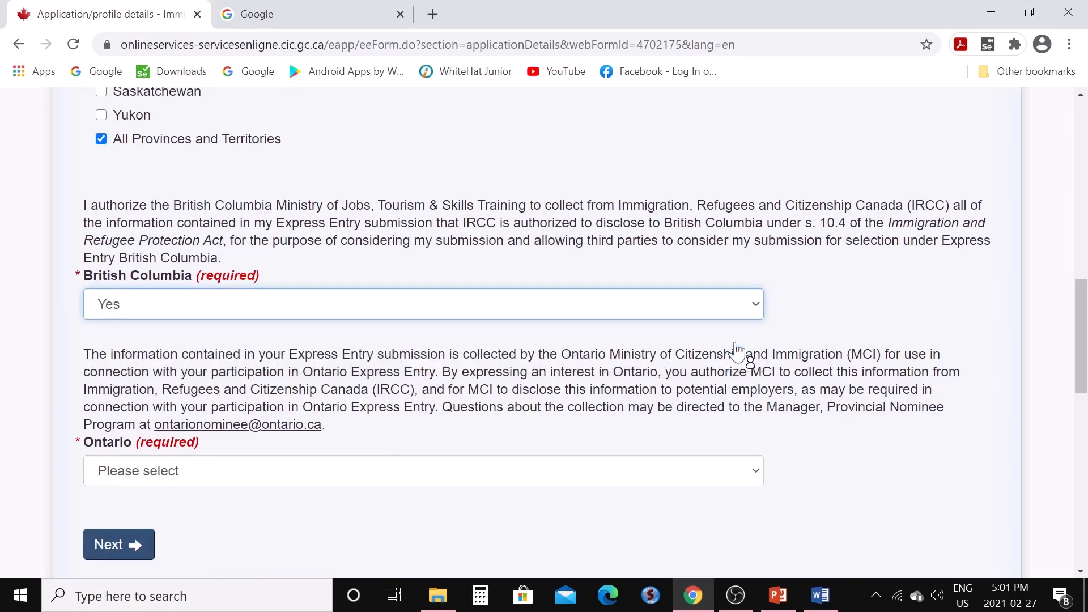
left_click(757, 479)
left_click(521, 513)
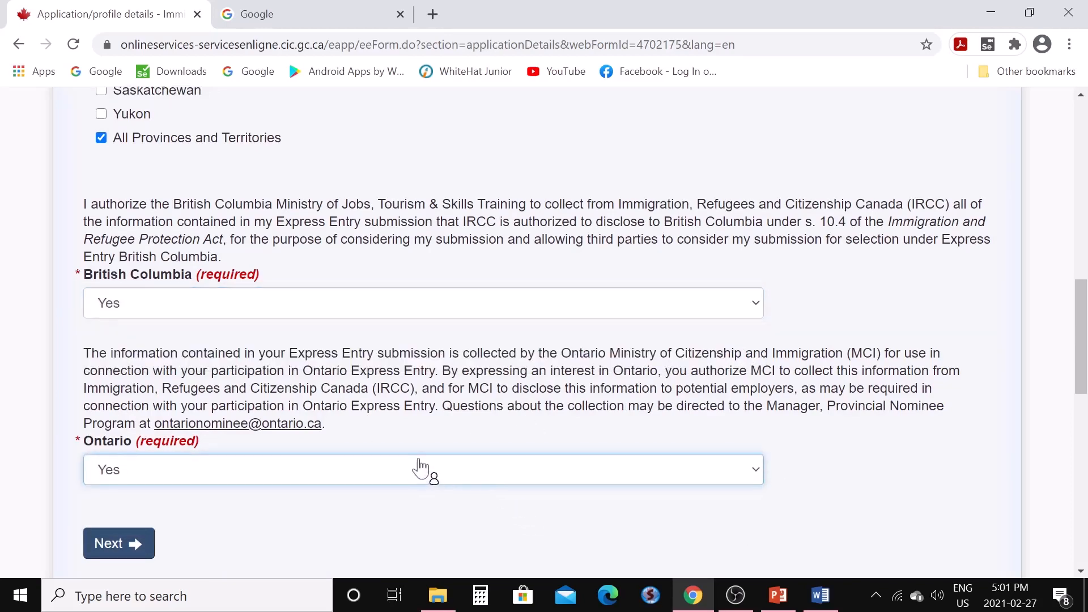
scroll(417, 466, "down", 3)
left_click(138, 375)
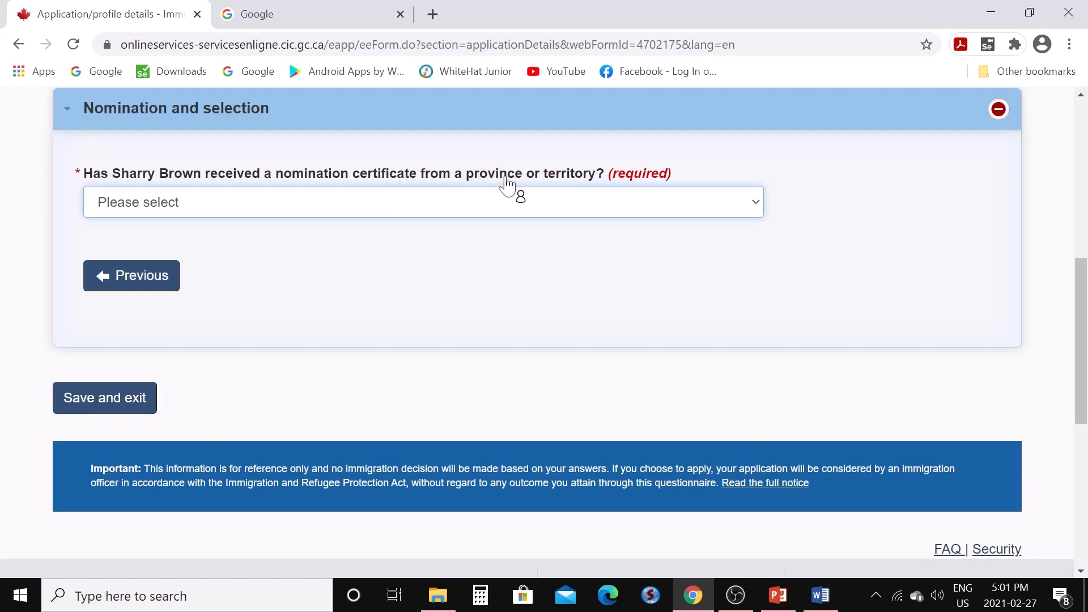
Answer No to the provincial nomination certificate question and save Application details
left_click(756, 209)
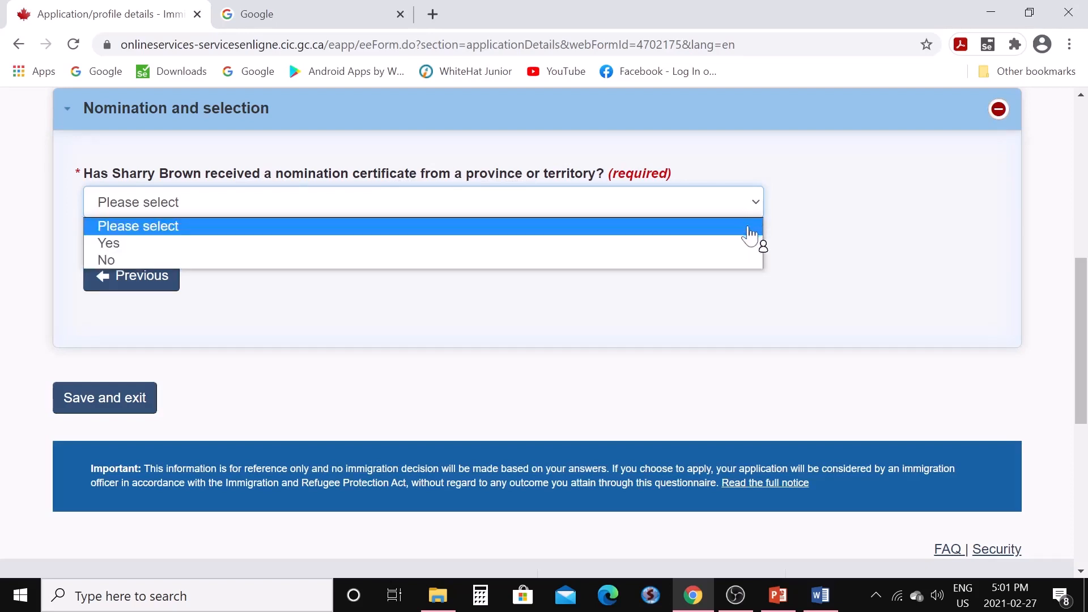
left_click(715, 262)
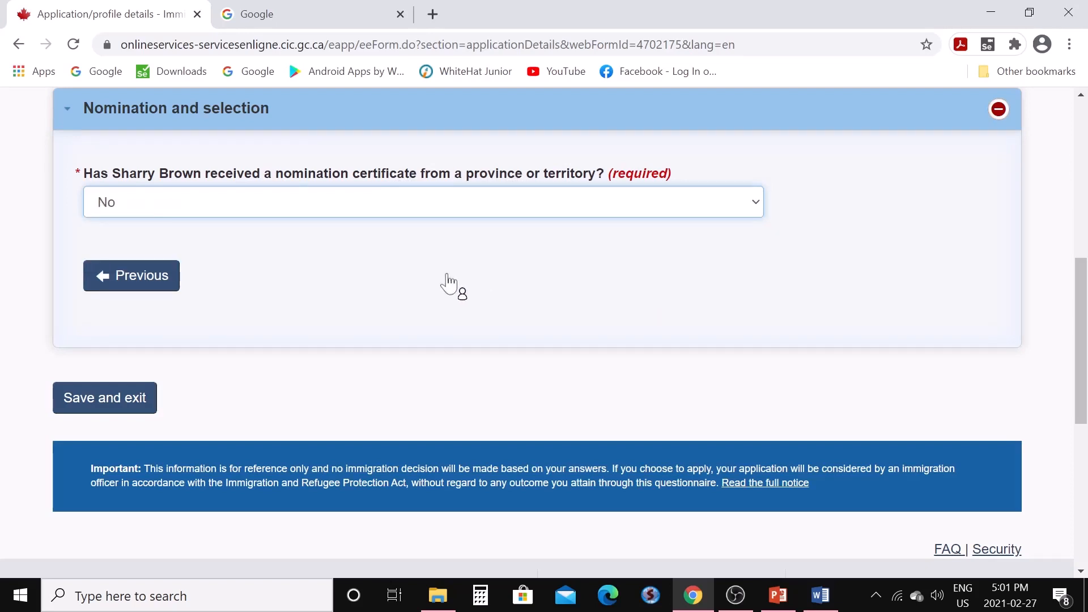
left_click(139, 404)
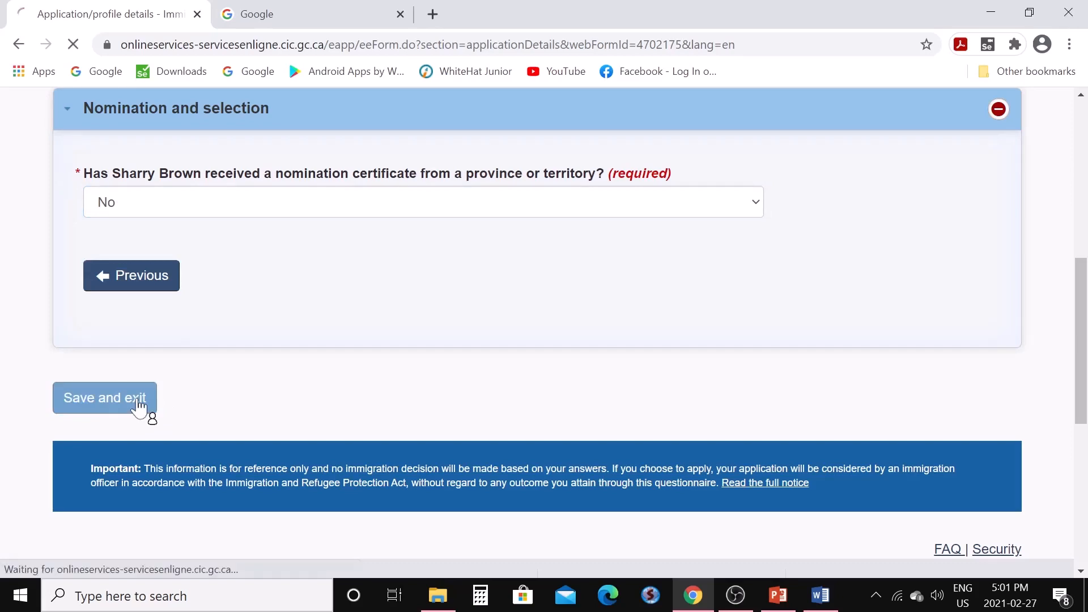
scroll(391, 368, "down", 8)
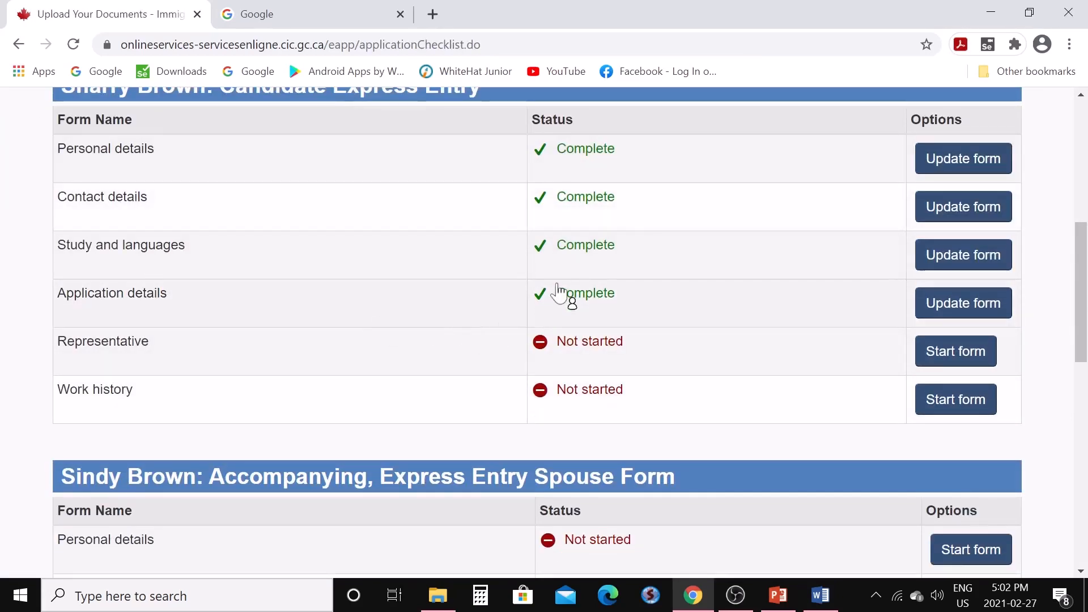
Start the Representative form, answer No to appointing a representative, and save it
left_click(942, 361)
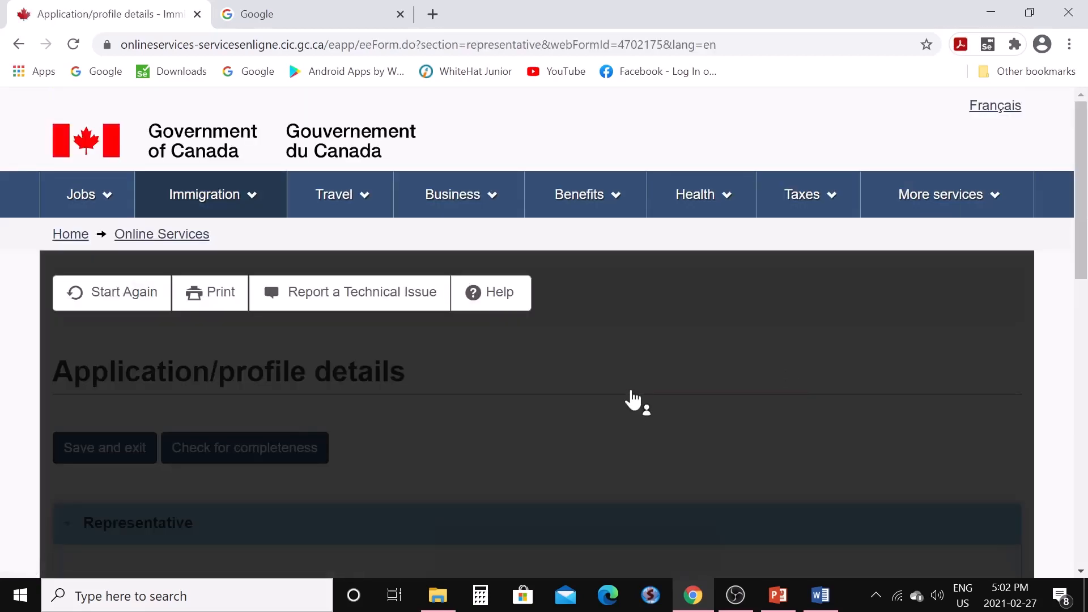
scroll(630, 388, "down", 1)
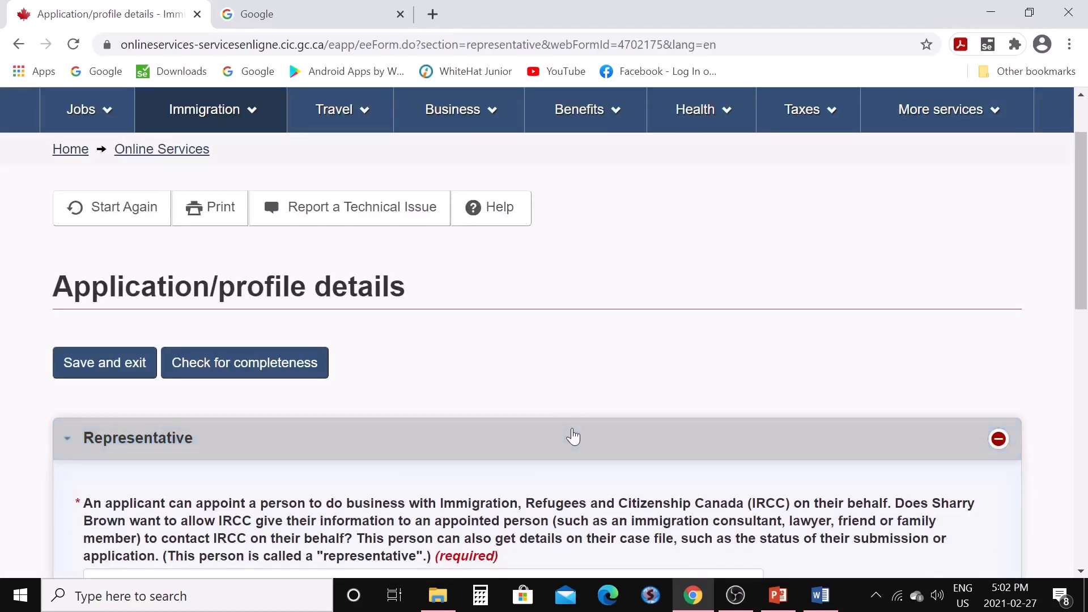
scroll(573, 434, "down", 3)
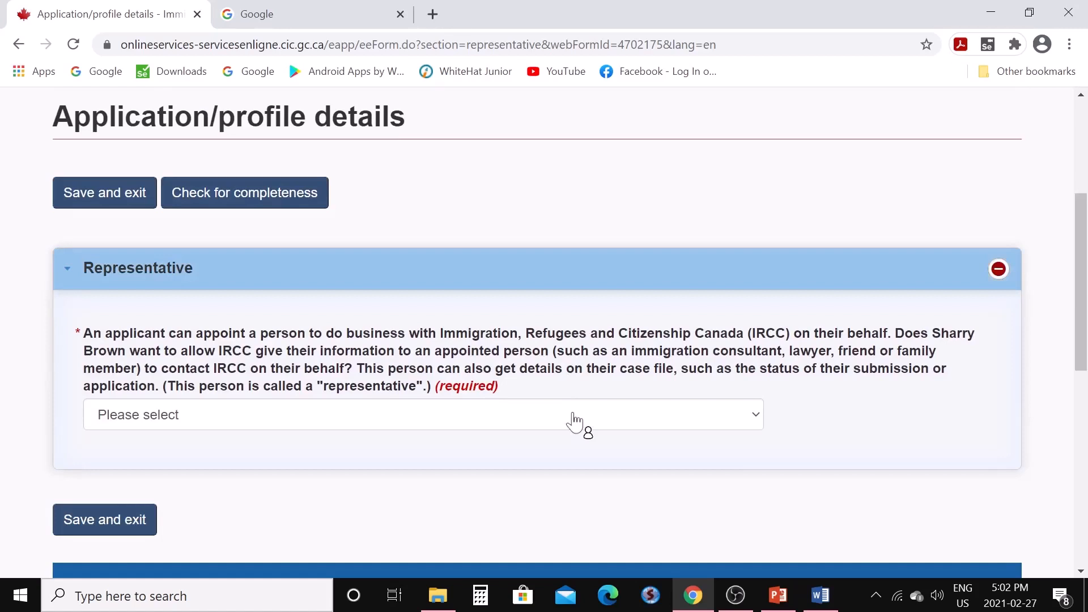
left_click(757, 421)
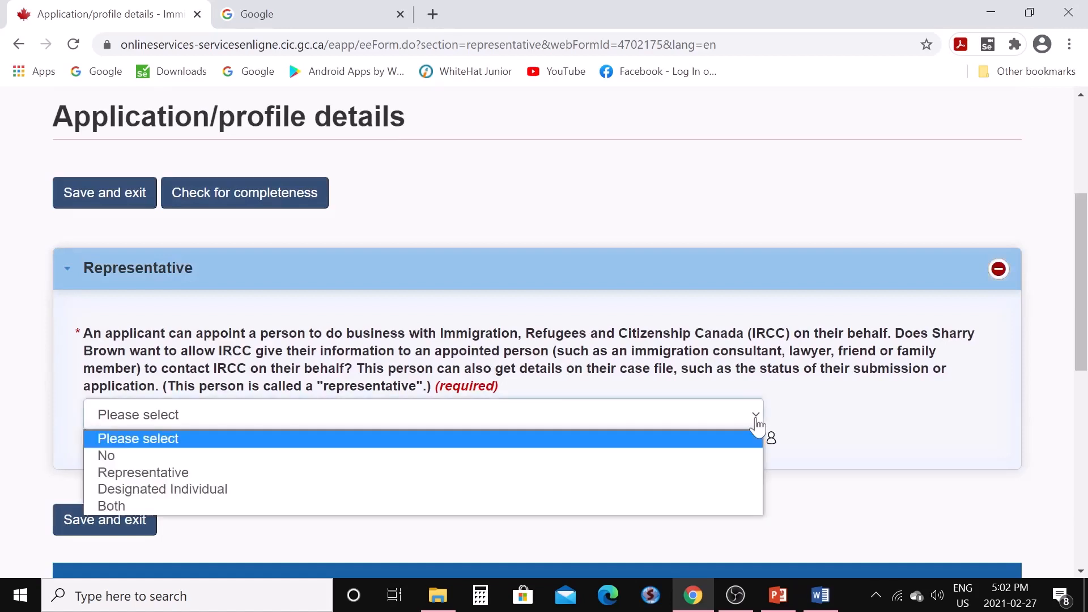
left_click(711, 459)
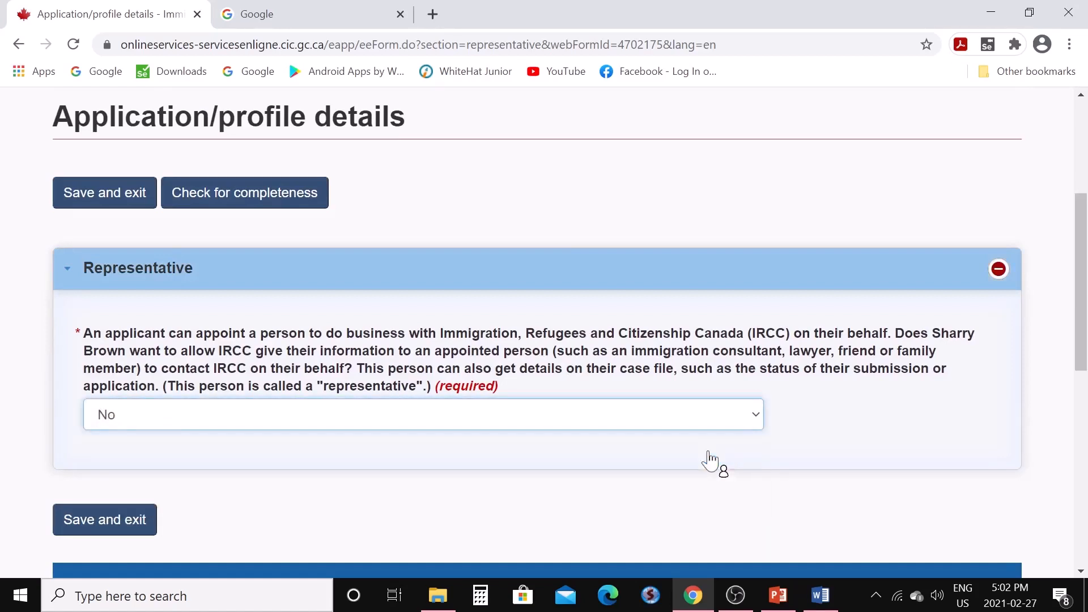
scroll(522, 416, "down", 3)
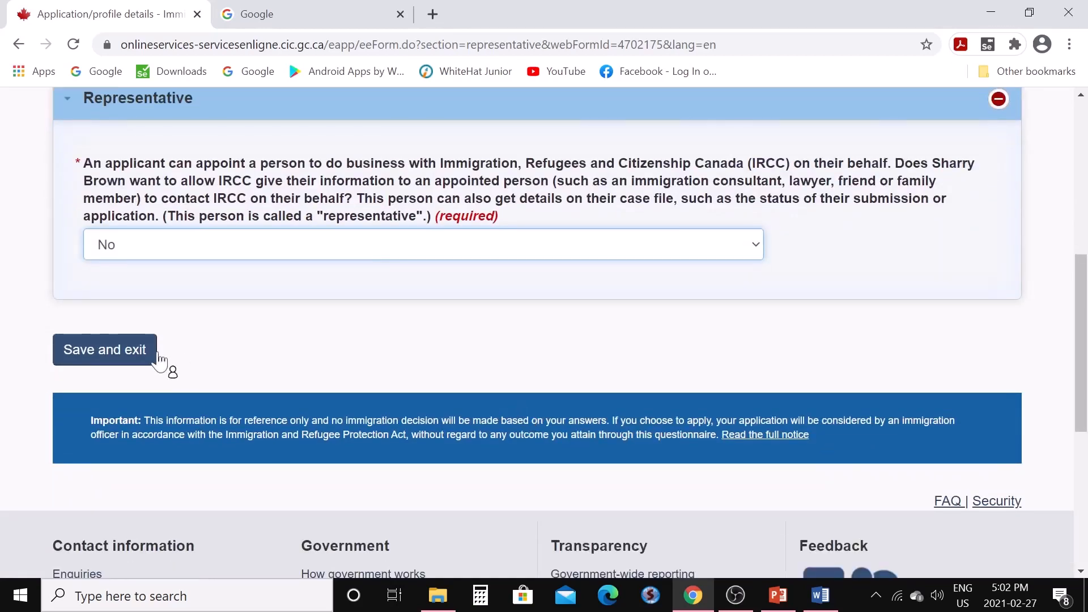
left_click(133, 356)
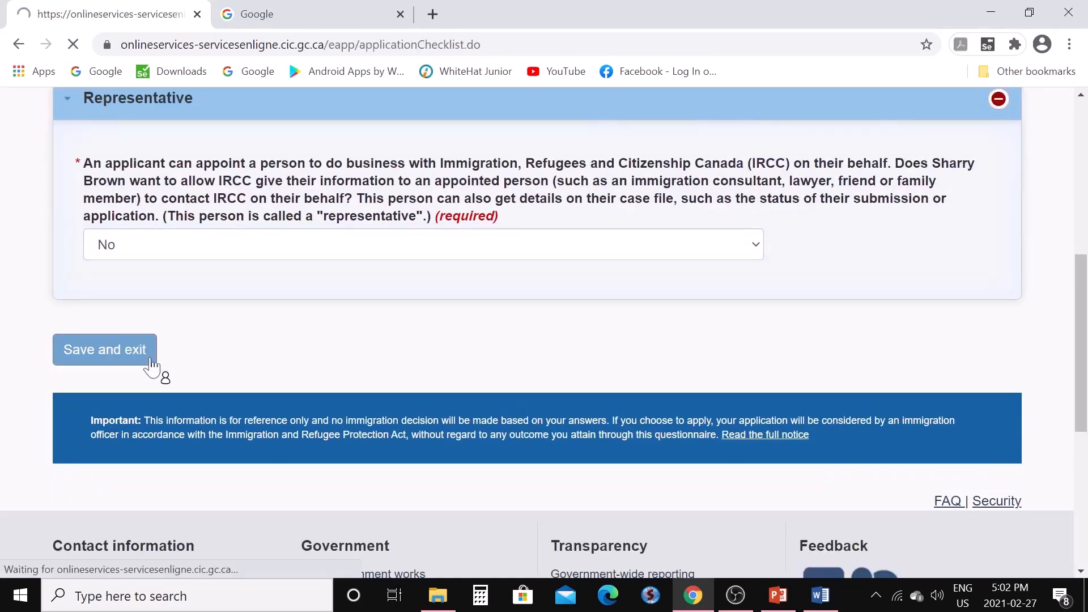
scroll(462, 408, "down", 10)
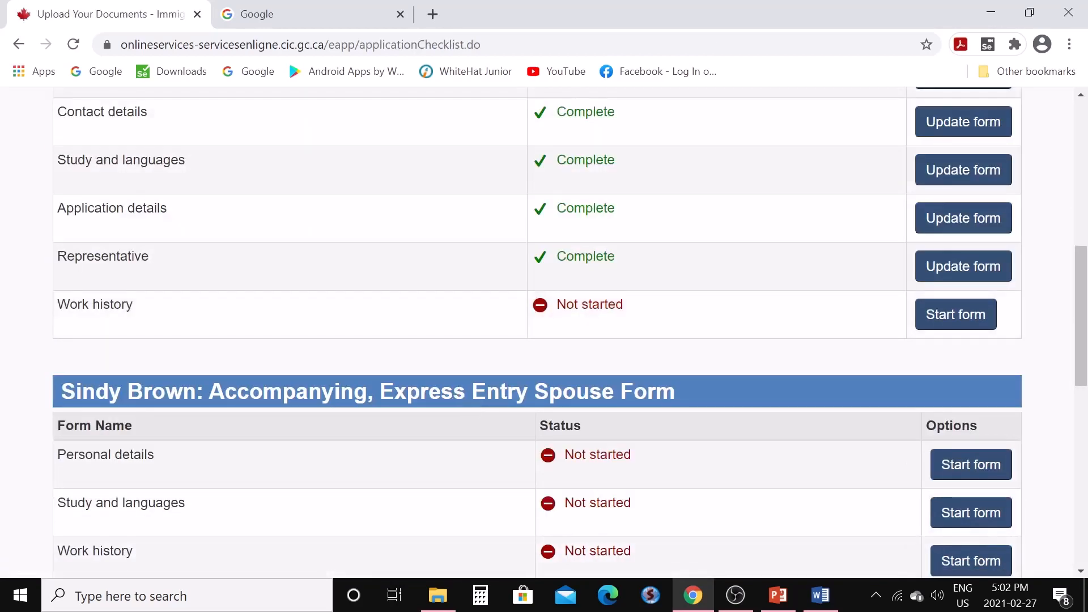
Start the Work history form and open a new blank browser tab
left_click(943, 315)
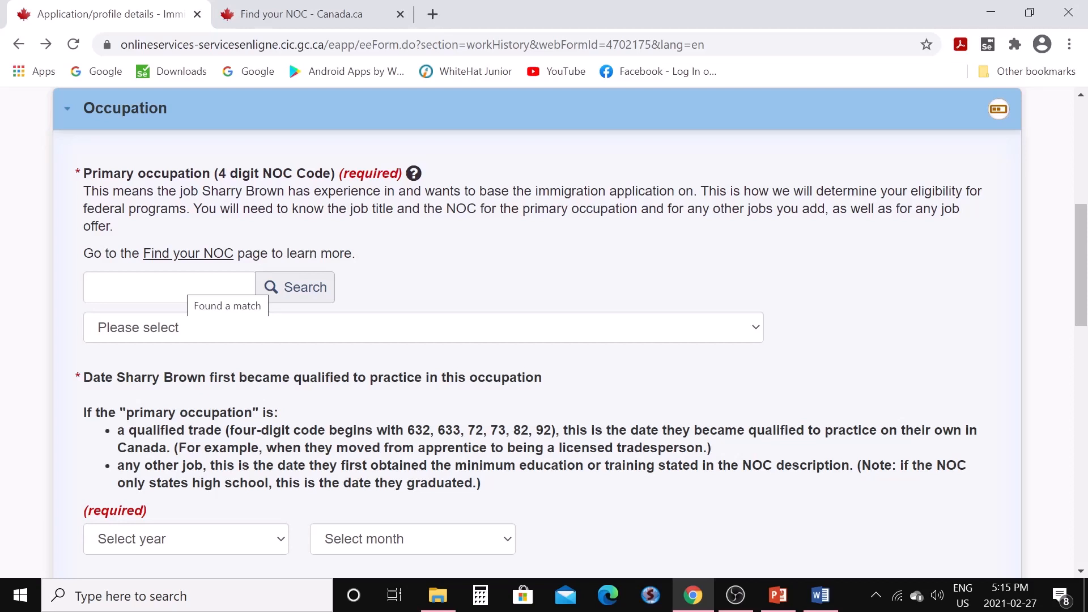
left_click(433, 14)
Search Google for 'find noc' and open the Canada.ca Find your NOC page
left_click(487, 356)
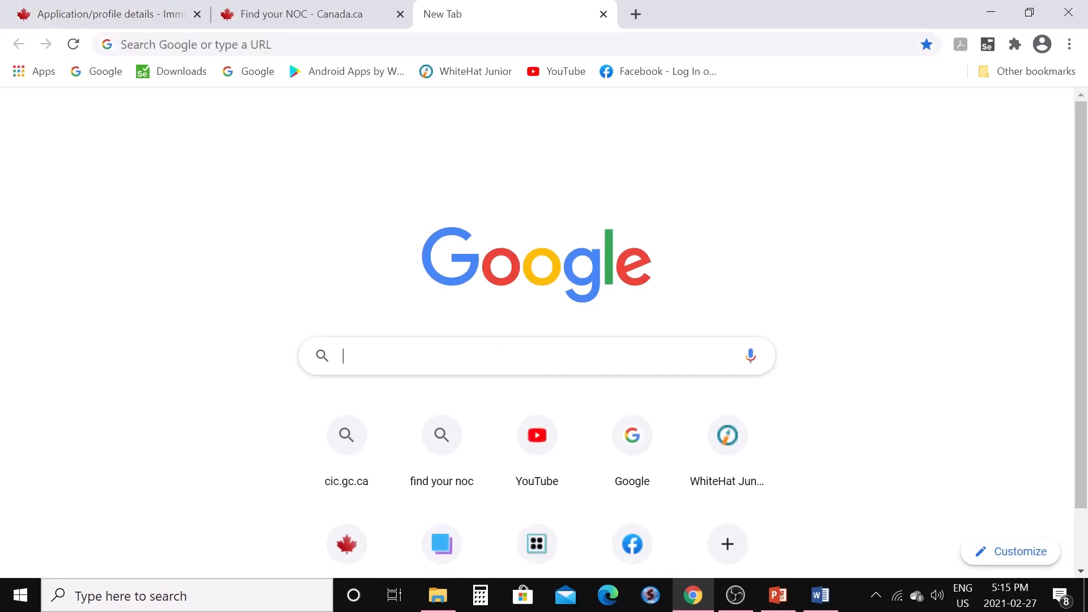
type("find noc")
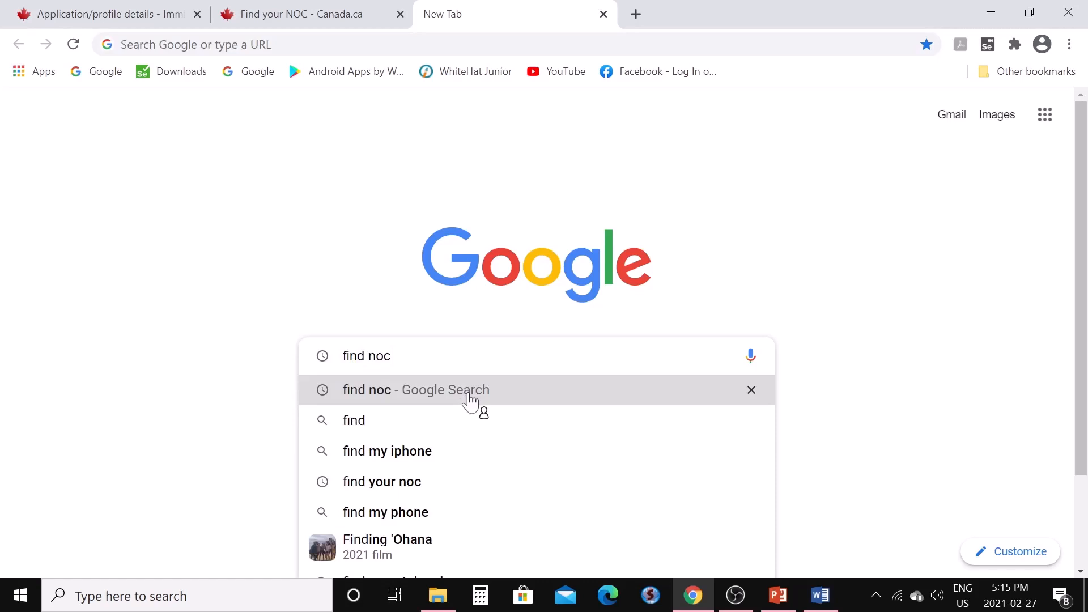
left_click(475, 397)
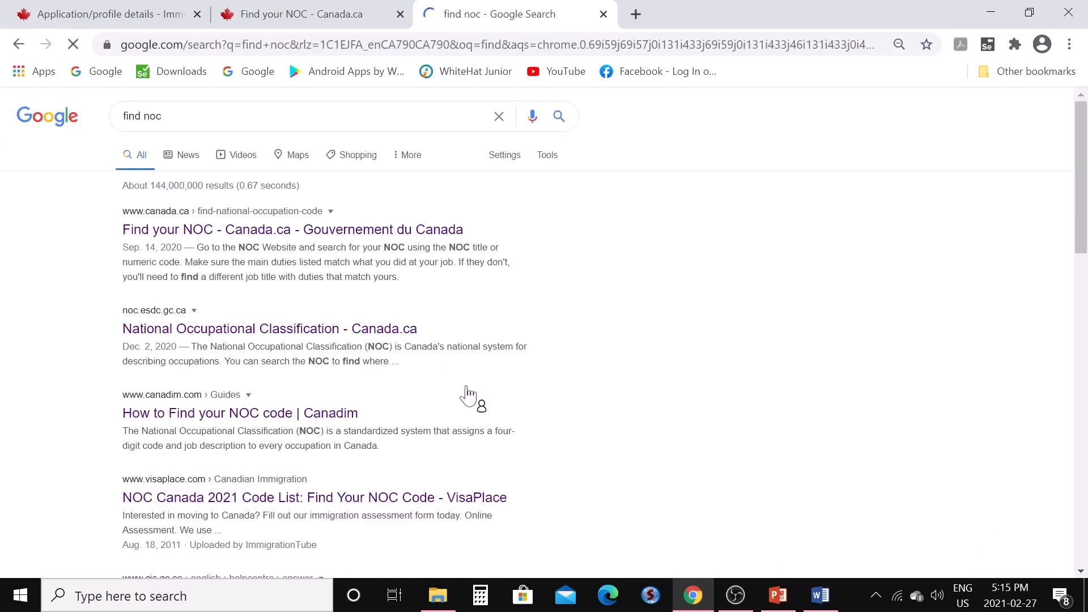
left_click(287, 237)
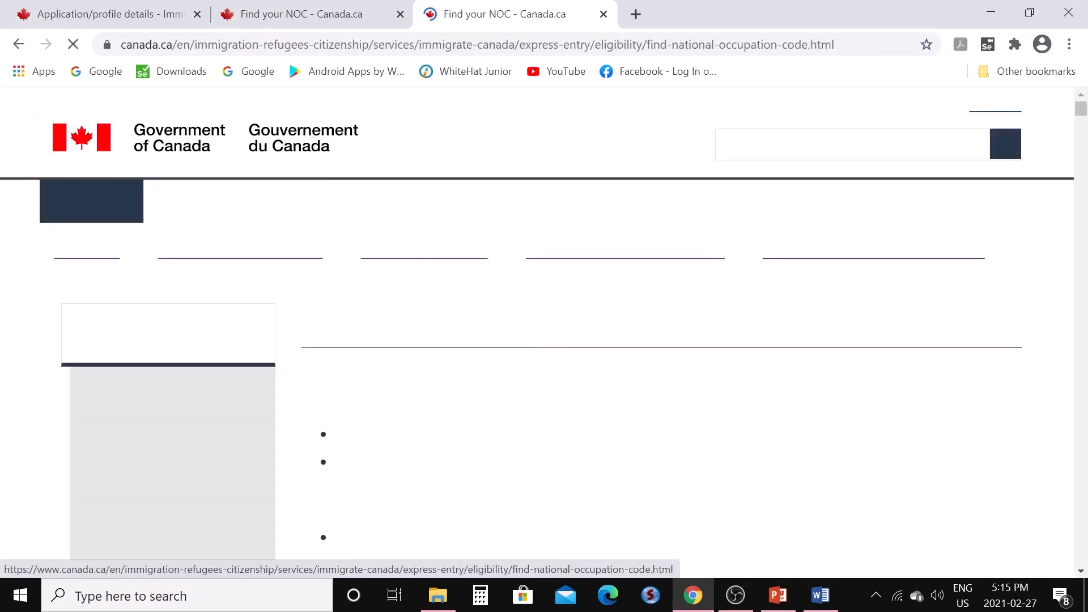
Filter the NOC table on 'comp' to locate code 2147, then return to the form tab
scroll(558, 364, "down", 10)
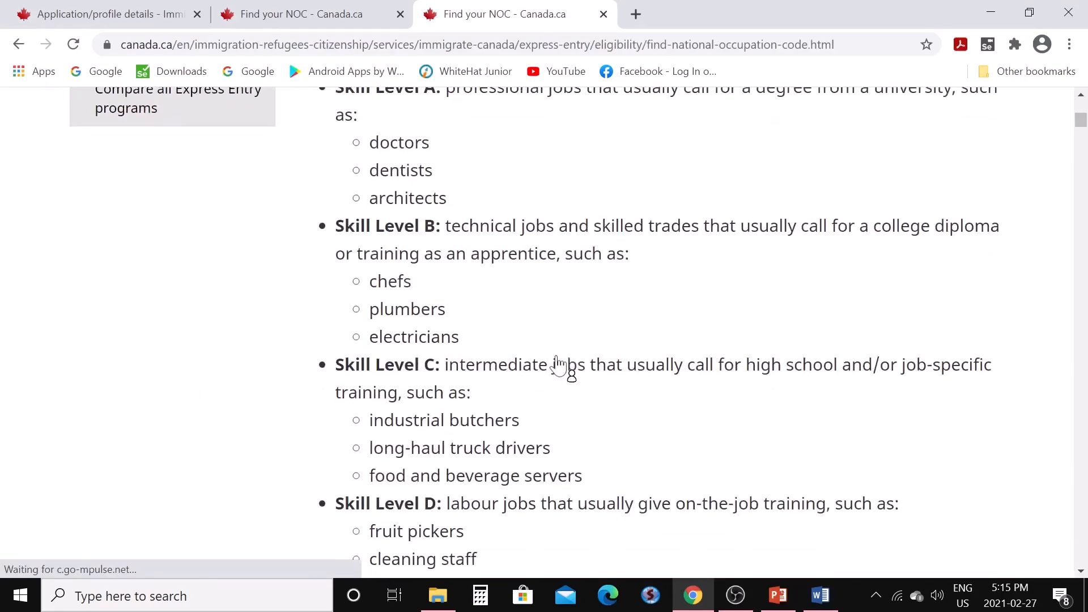
scroll(557, 364, "down", 20)
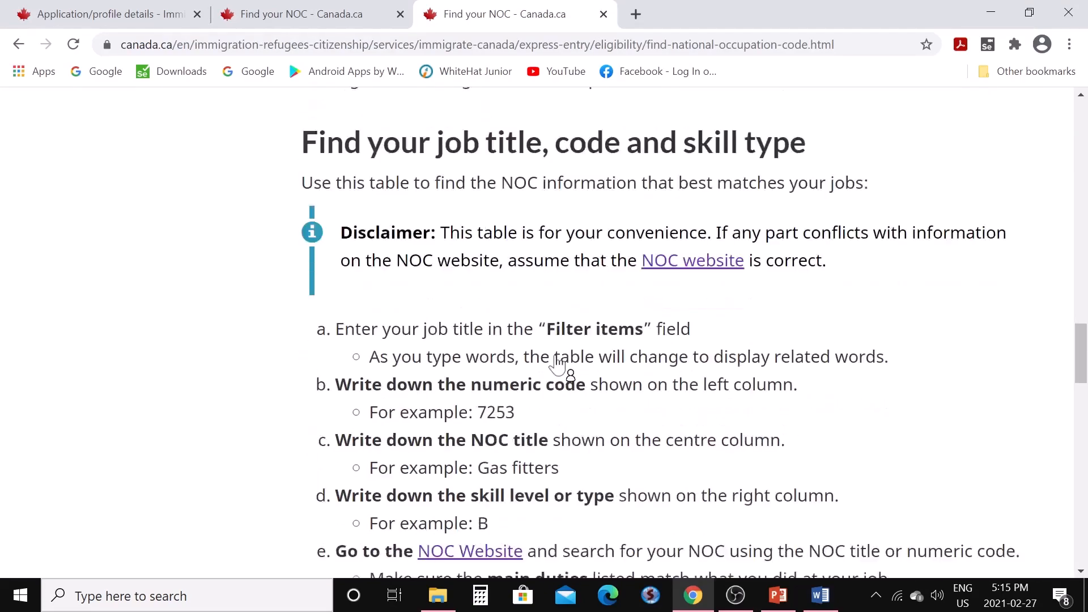
scroll(558, 364, "down", 6)
left_click(477, 279)
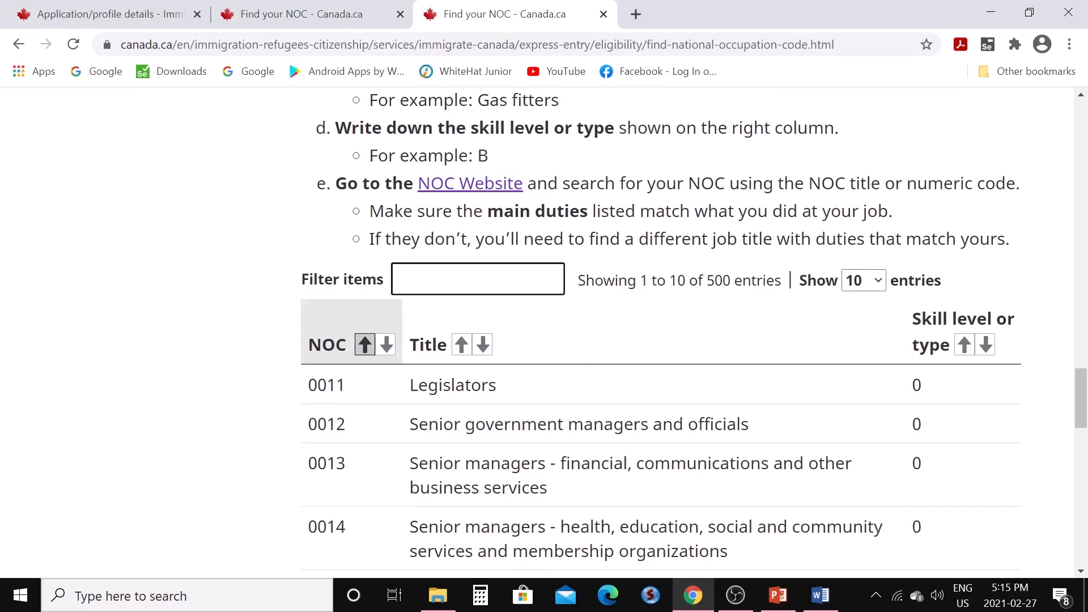
type("comp")
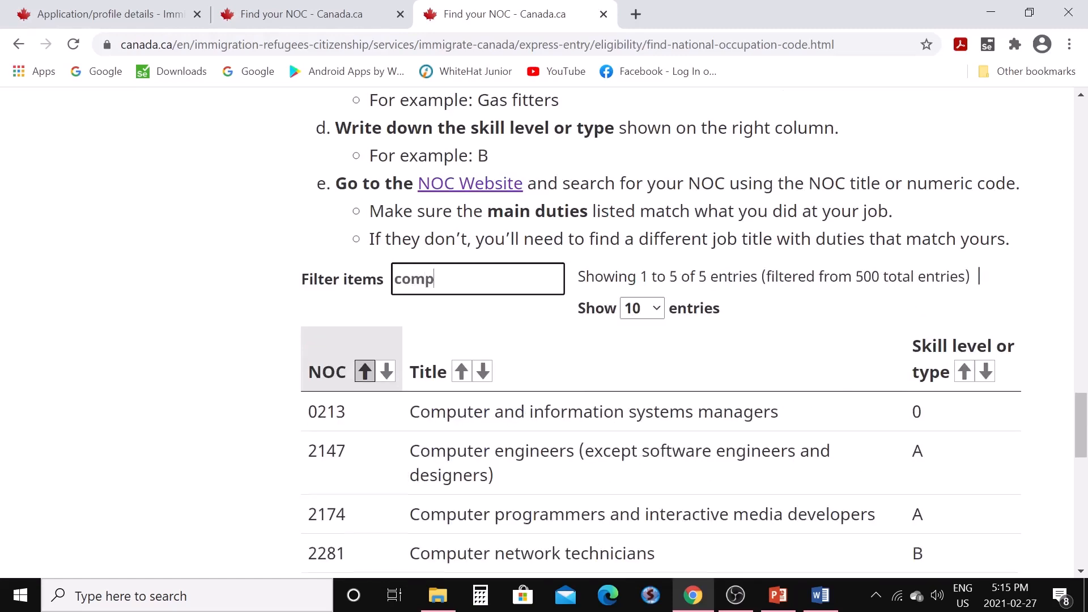
scroll(512, 303, "down", 3)
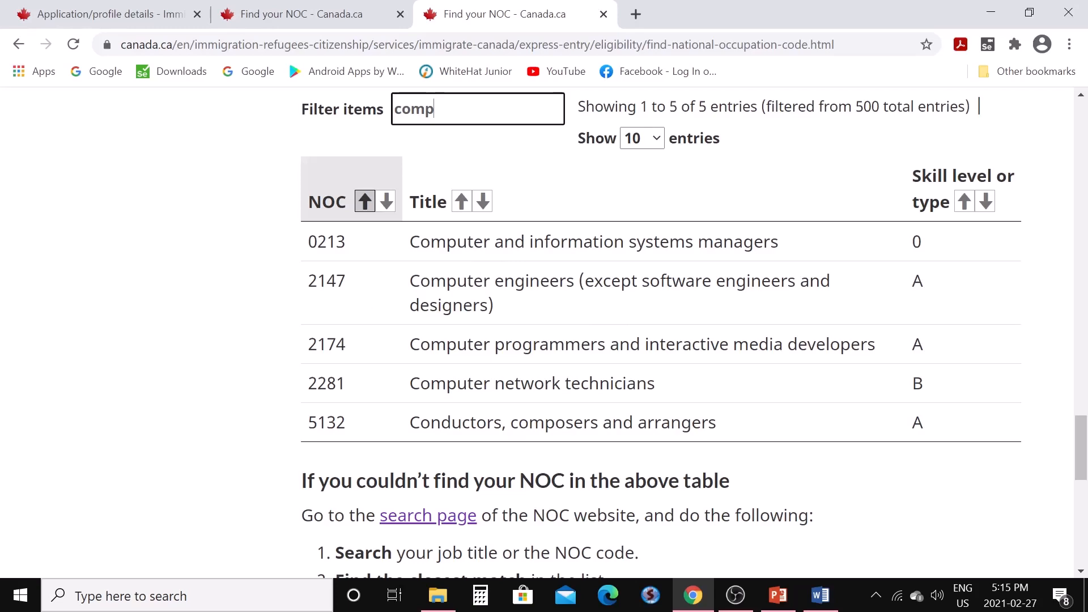
left_click(133, 13)
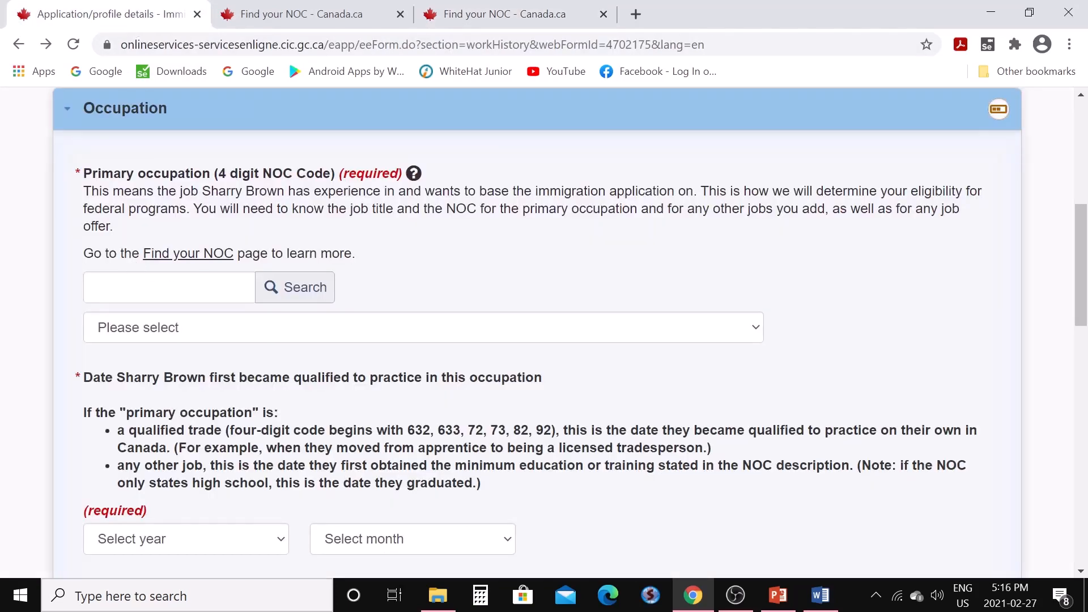
Set the primary occupation to NOC 2147 Computer Engineers
left_click(130, 287)
type("2147")
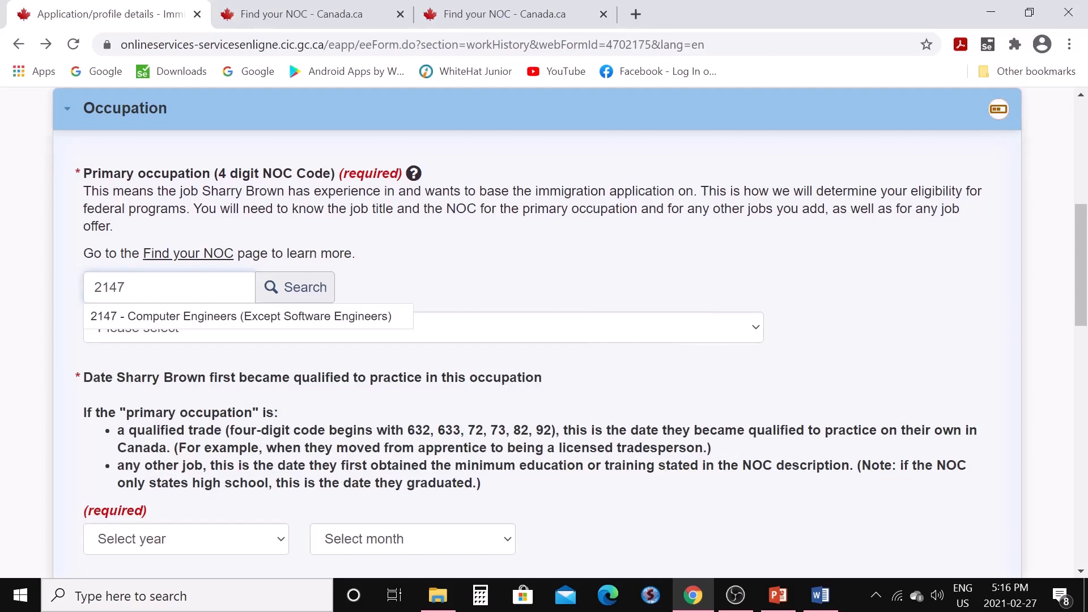
left_click(165, 318)
scroll(181, 350, "down", 3)
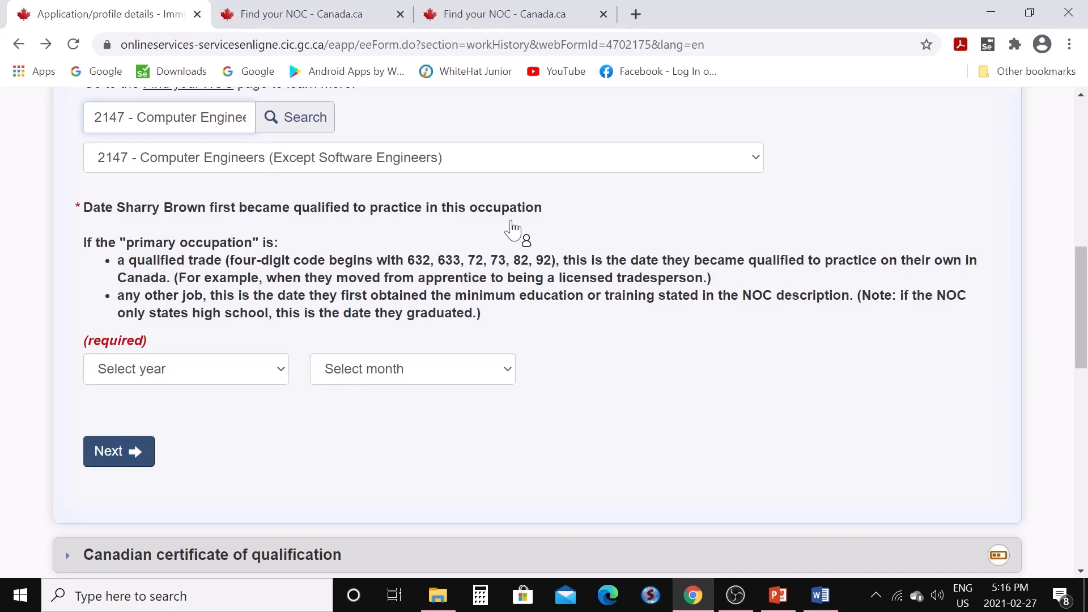
Set the first qualification date to March 2015
left_click(284, 379)
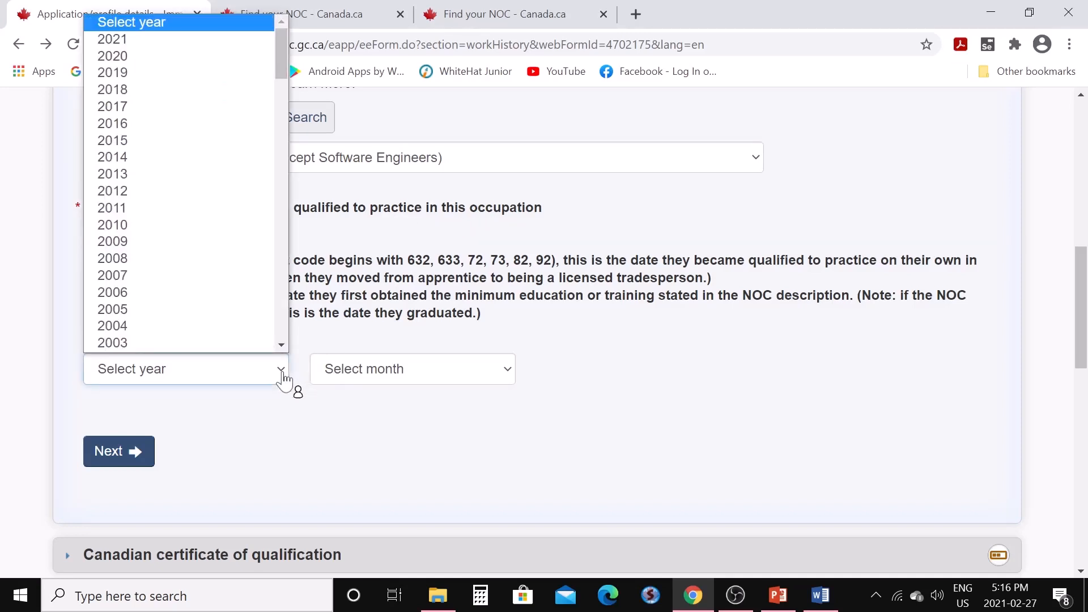
left_click(195, 142)
left_click(509, 373)
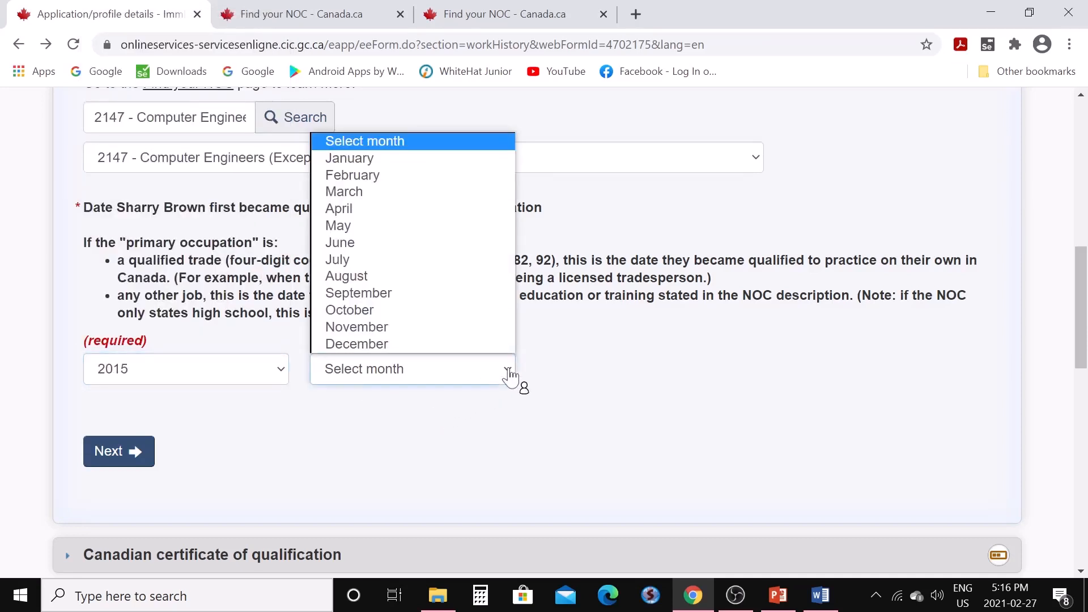
left_click(420, 193)
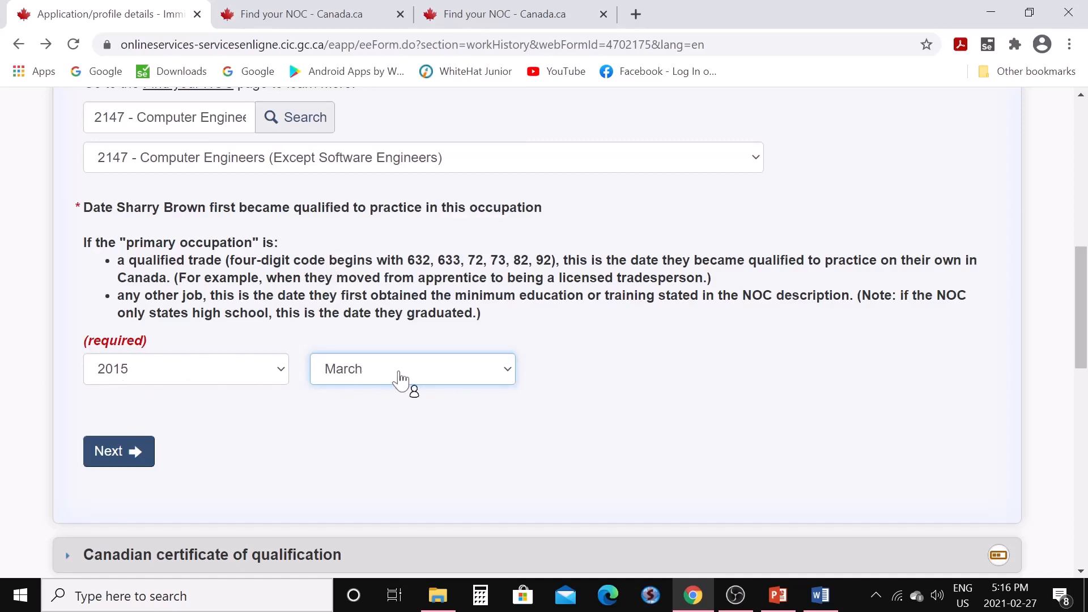
Answer No to the certificate of qualification and job offer questions
left_click(121, 464)
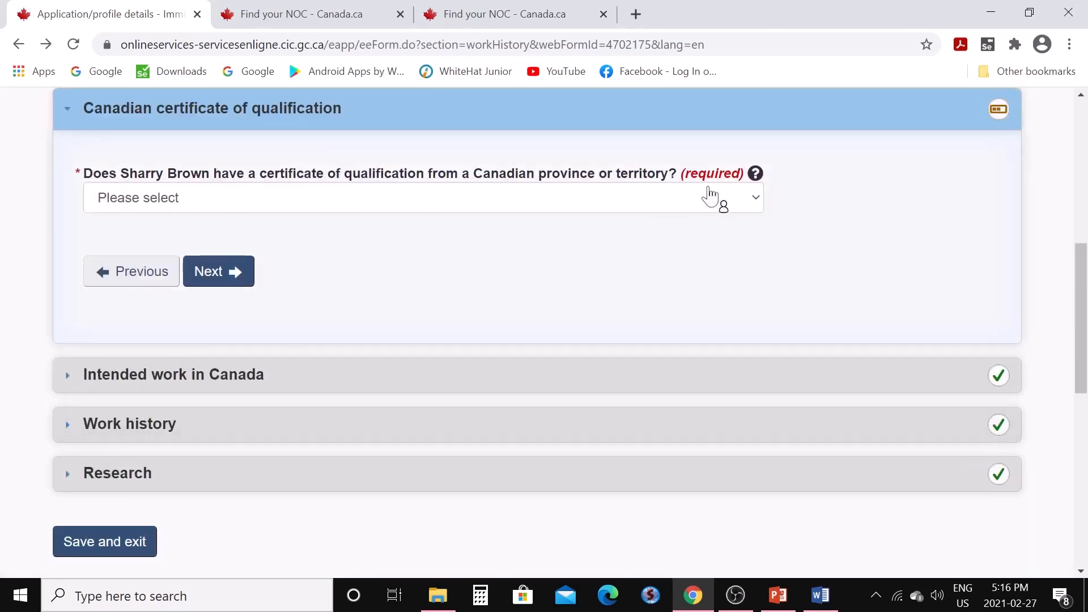
left_click(754, 203)
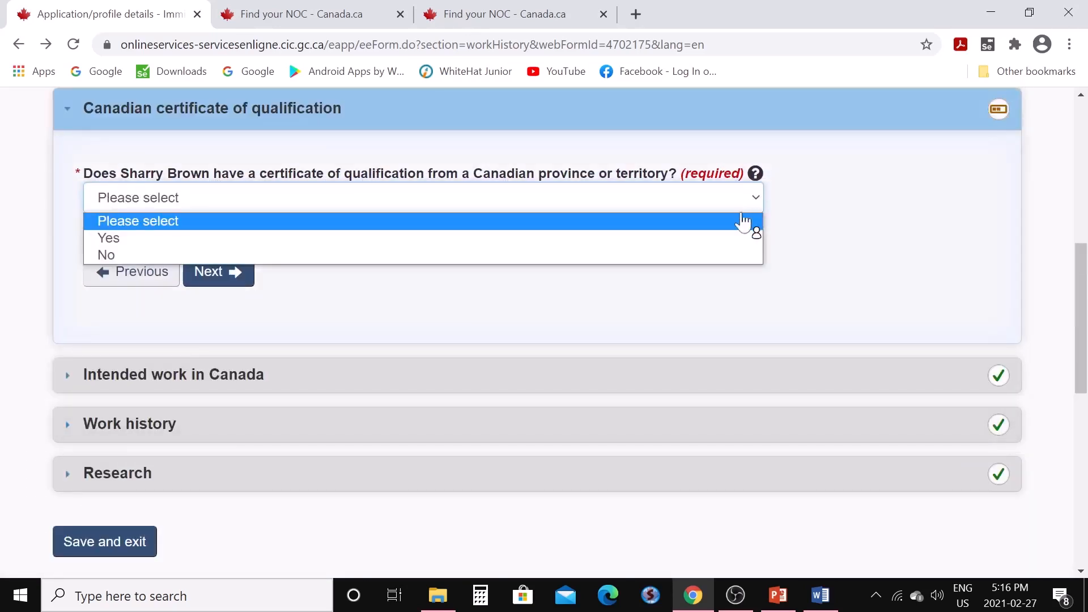
left_click(713, 256)
left_click(237, 277)
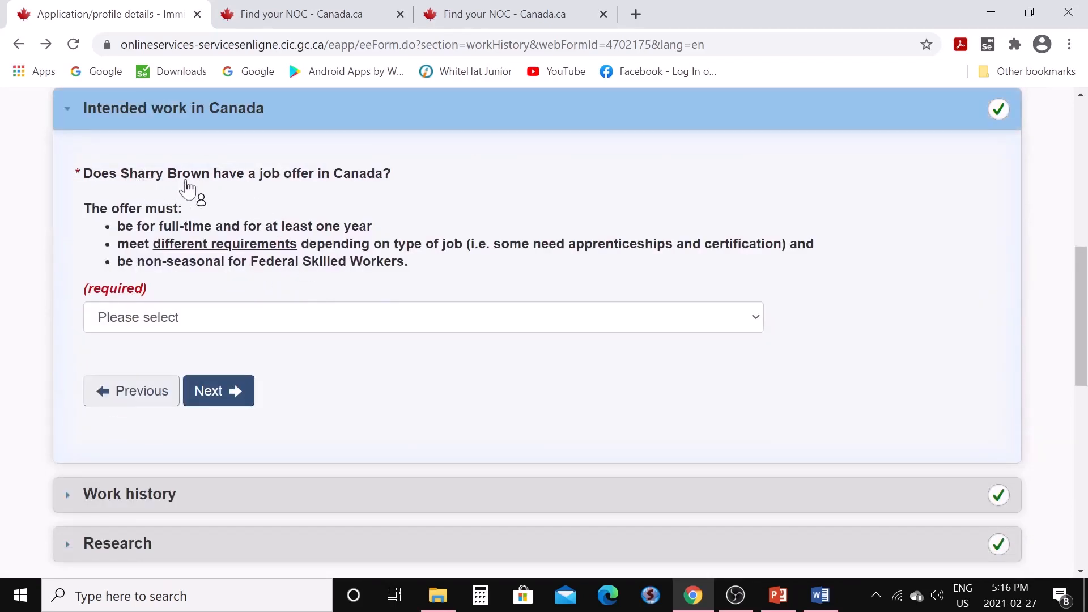
left_click(757, 324)
left_click(673, 379)
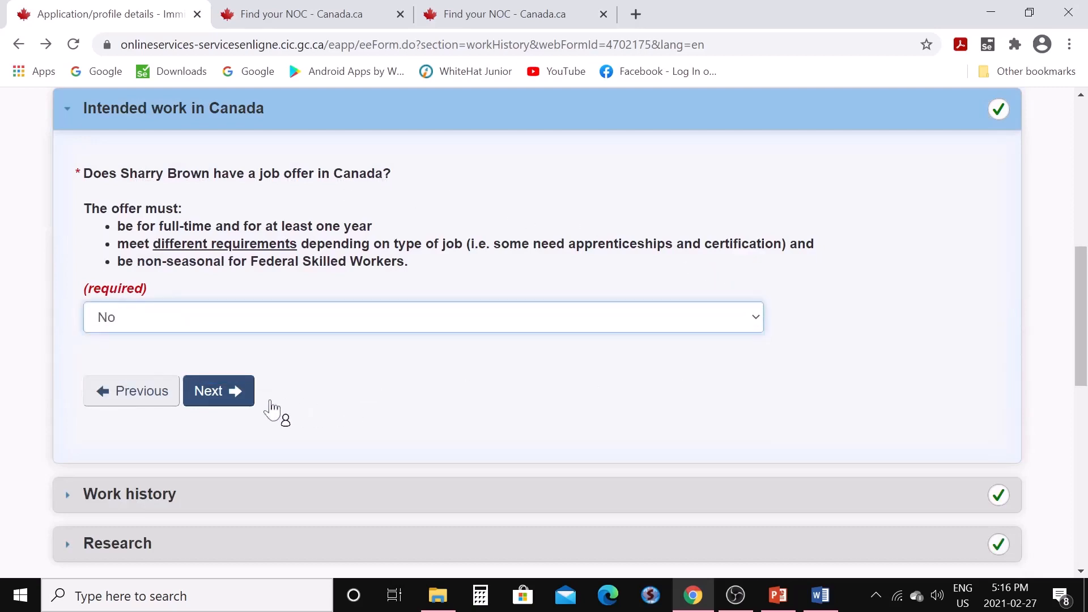
left_click(214, 404)
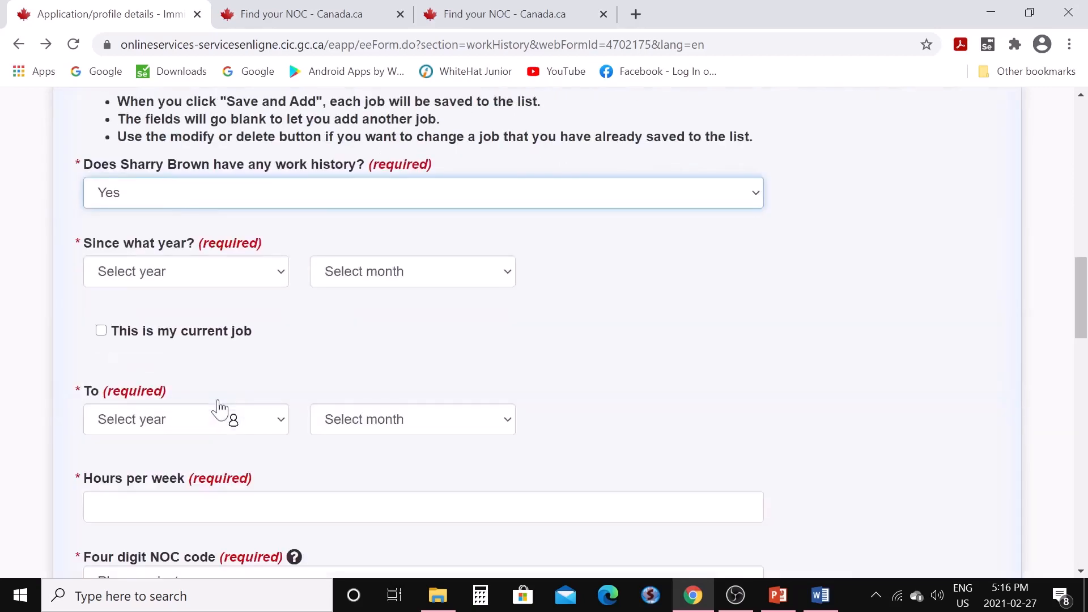
Set the job start to April 2015, mark it as current, and enter 40 weekly hours
scroll(323, 392, "down", 3)
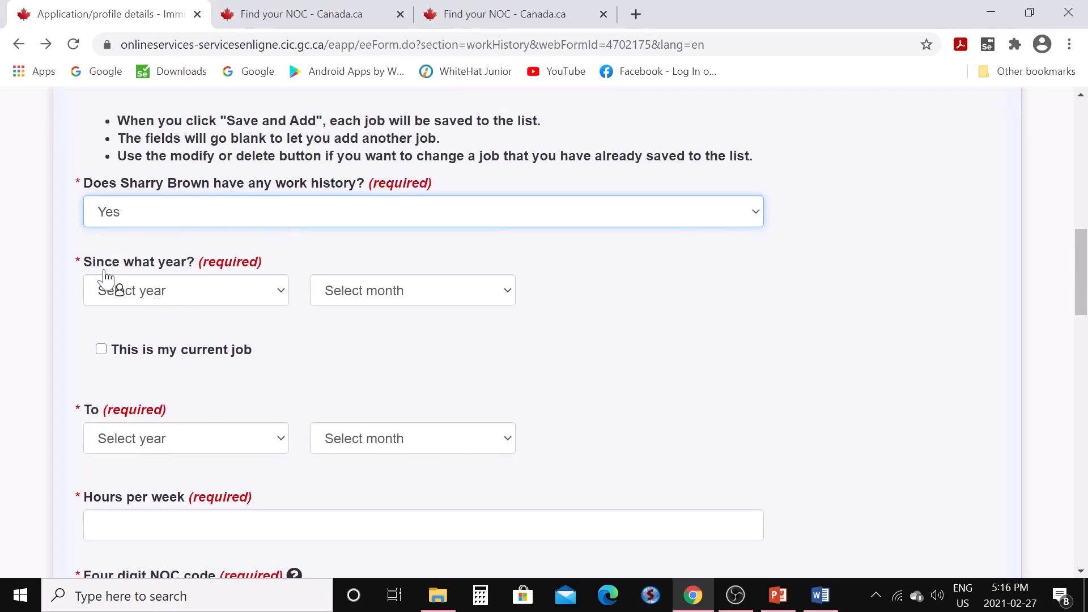
left_click(285, 299)
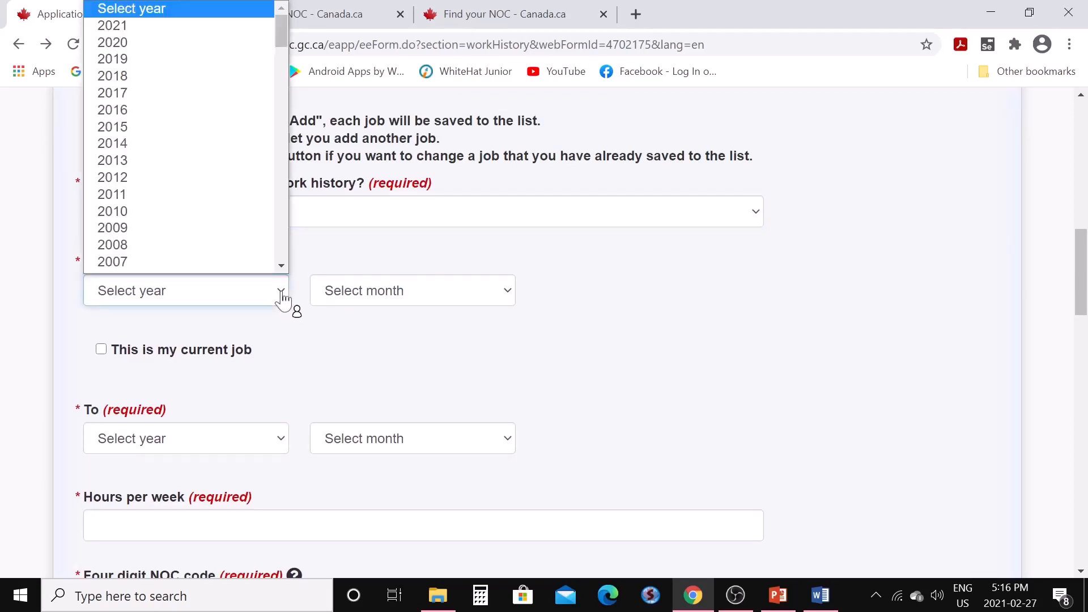
scroll(213, 211, "down", 2)
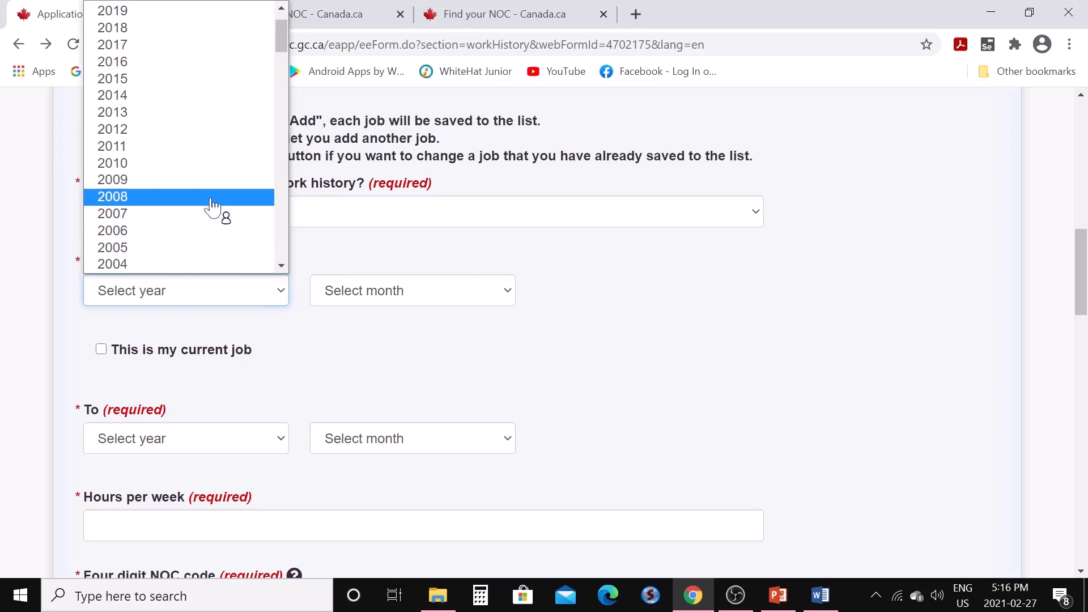
left_click(161, 80)
left_click(503, 293)
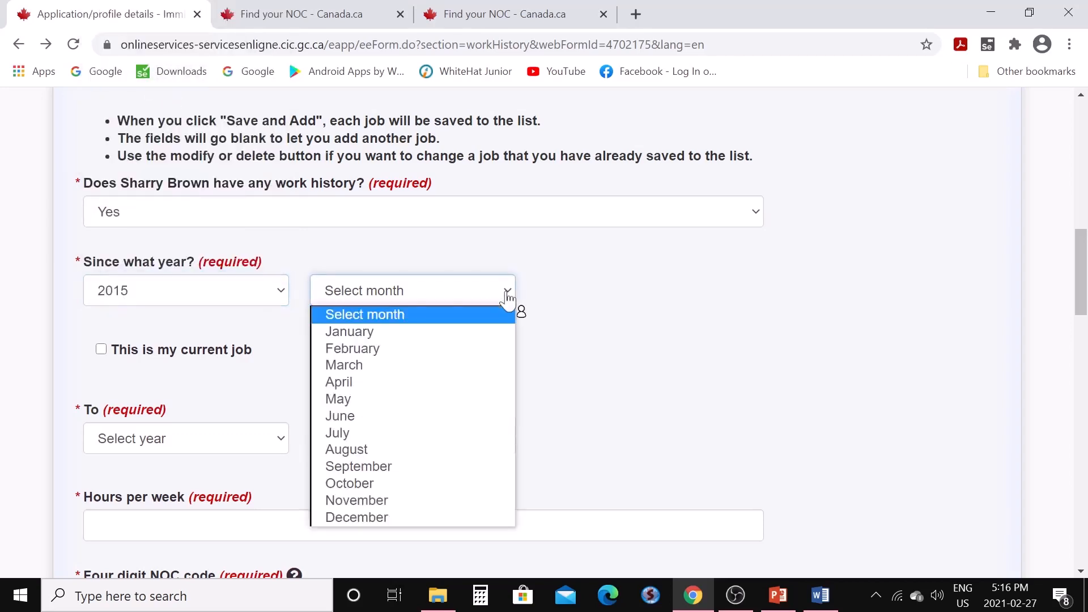
left_click(459, 383)
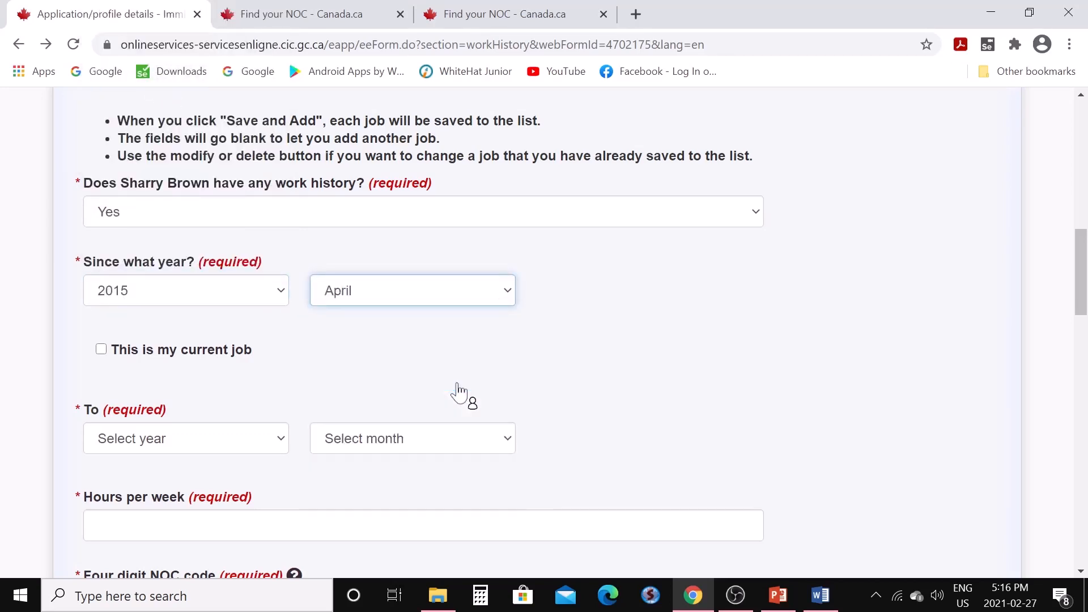
left_click(103, 351)
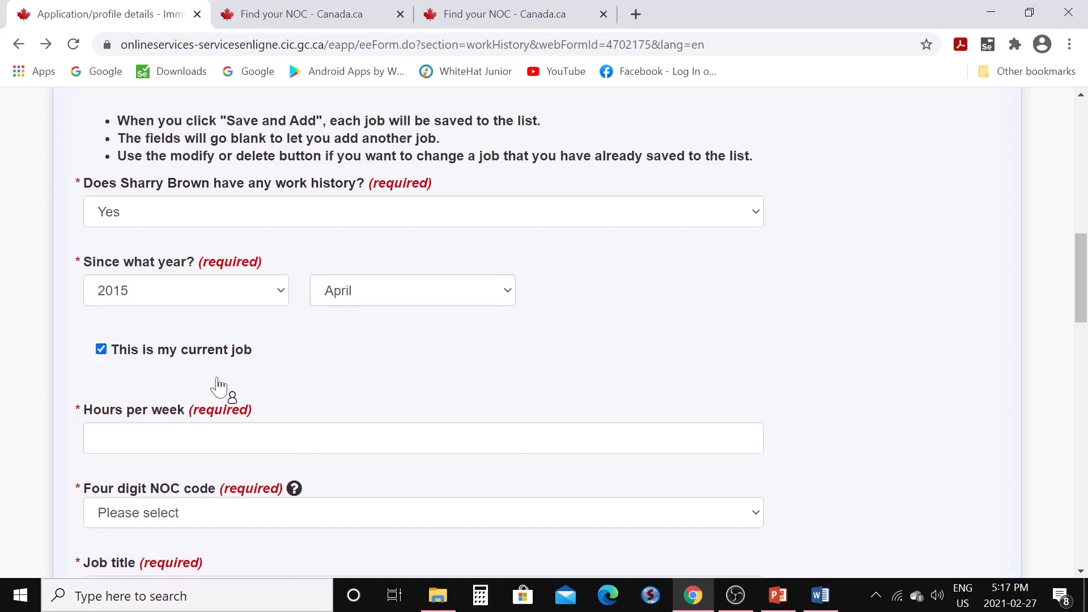
scroll(278, 394, "down", 2)
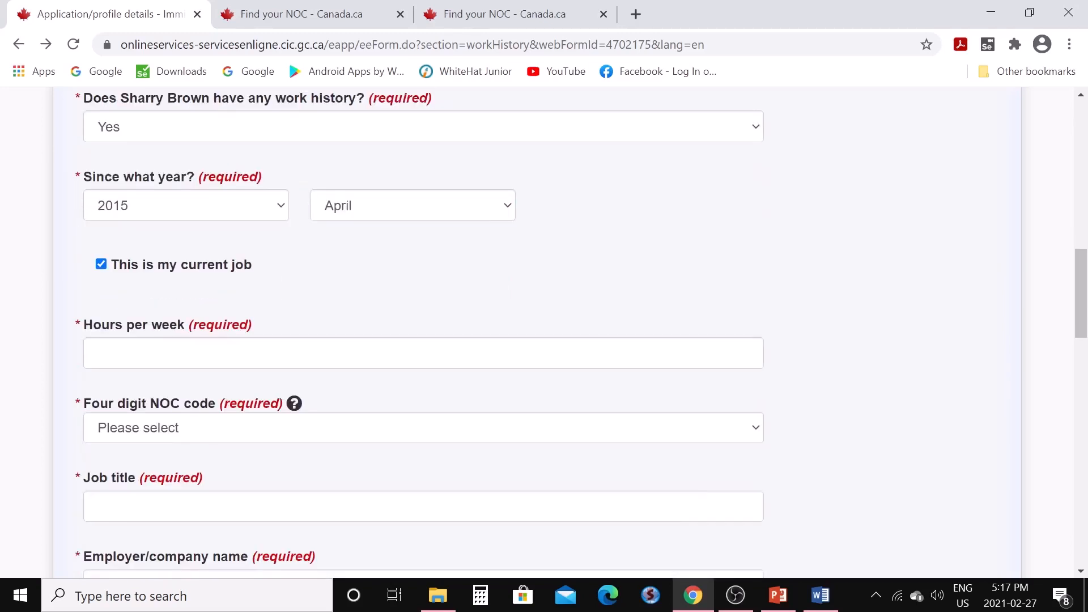
left_click(261, 353)
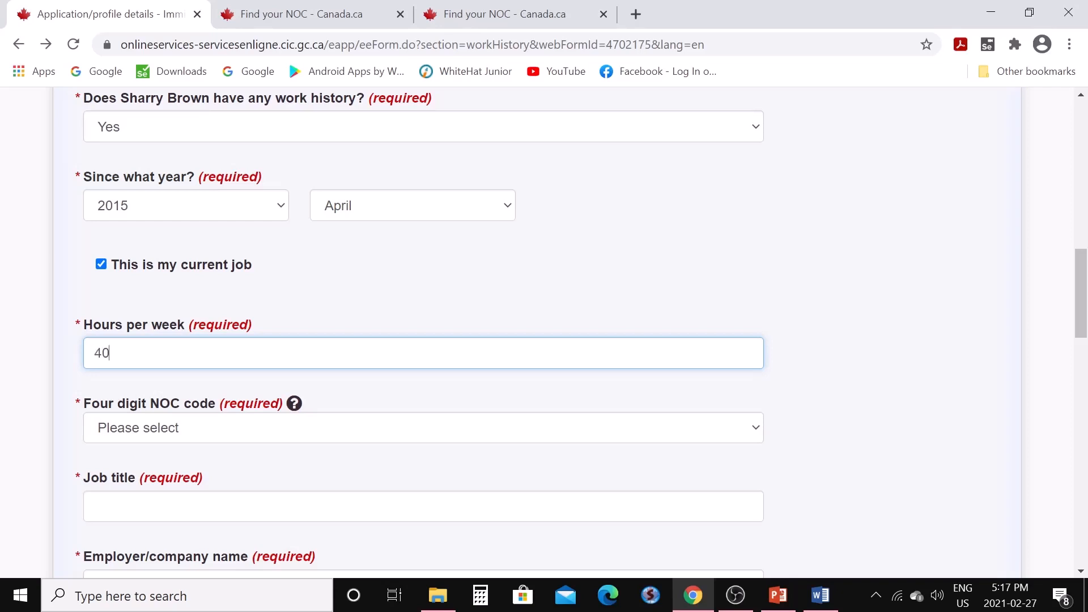
Choose NOC 2147 Computer Engineers and fill in the Computer Engineer title and employer Novel Ltd
left_click(758, 431)
scroll(515, 284, "down", 20)
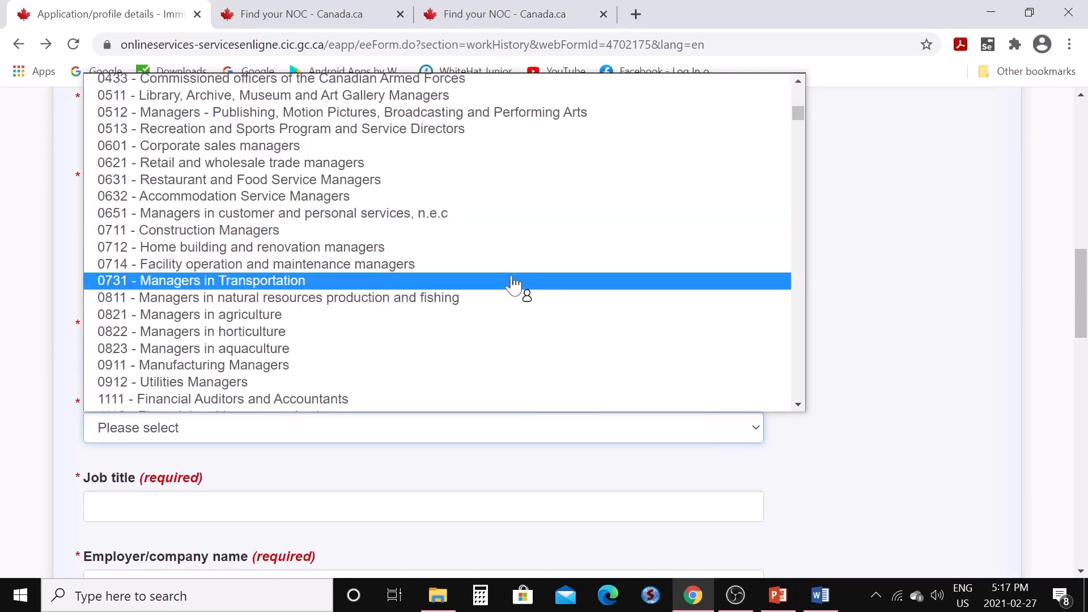
scroll(514, 283, "down", 18)
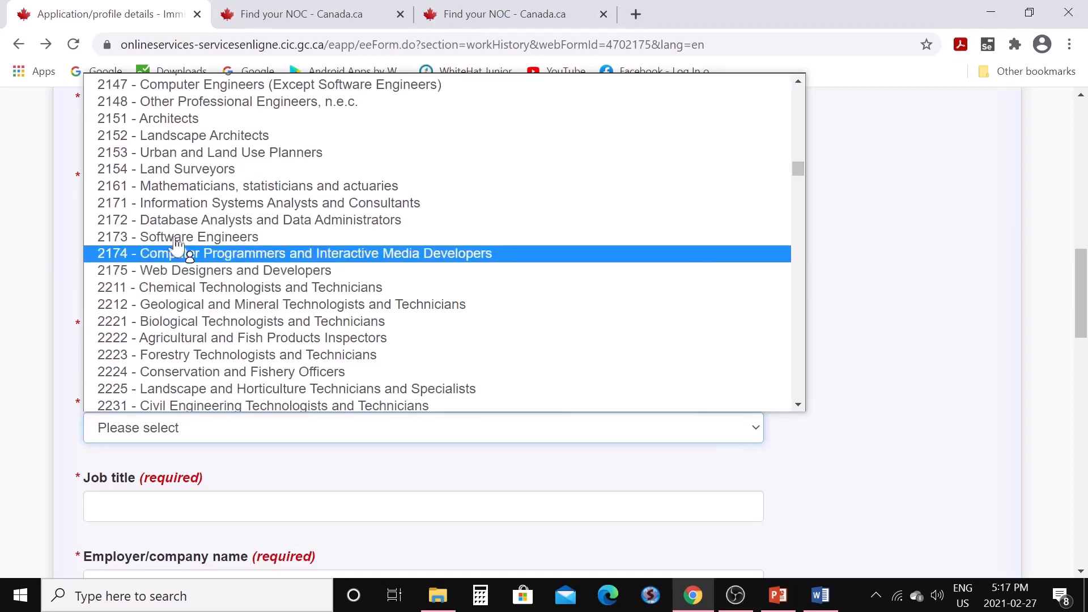
left_click(211, 91)
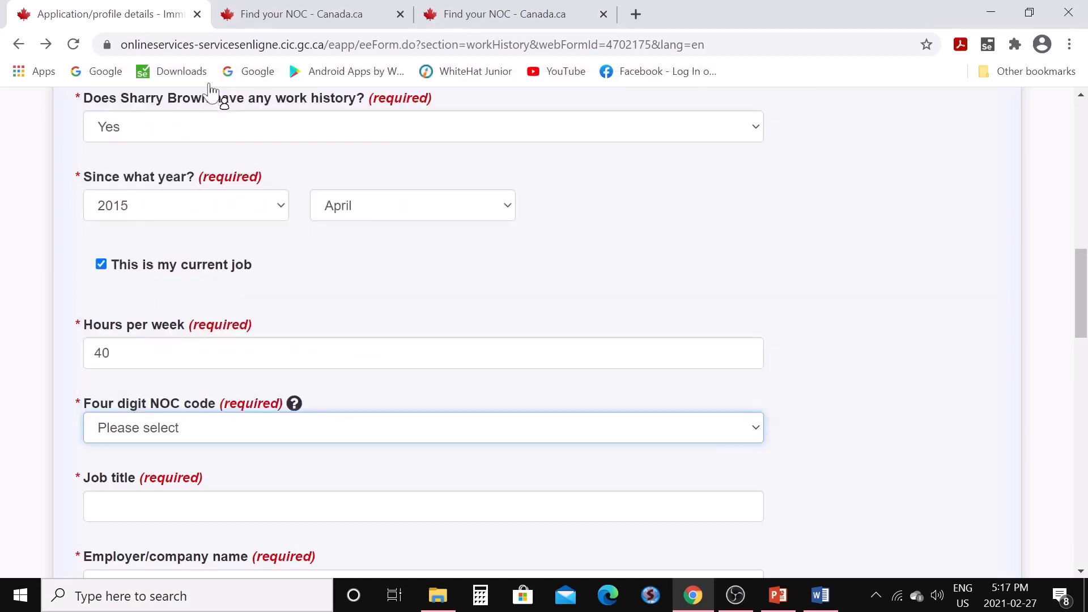
scroll(299, 369, "down", 1)
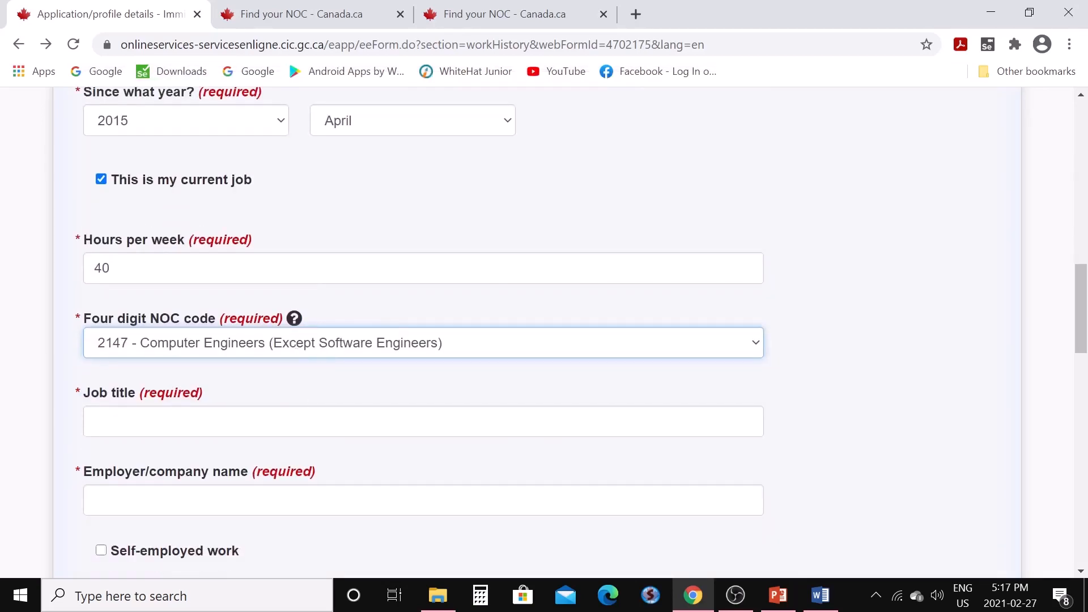
key("Tab")
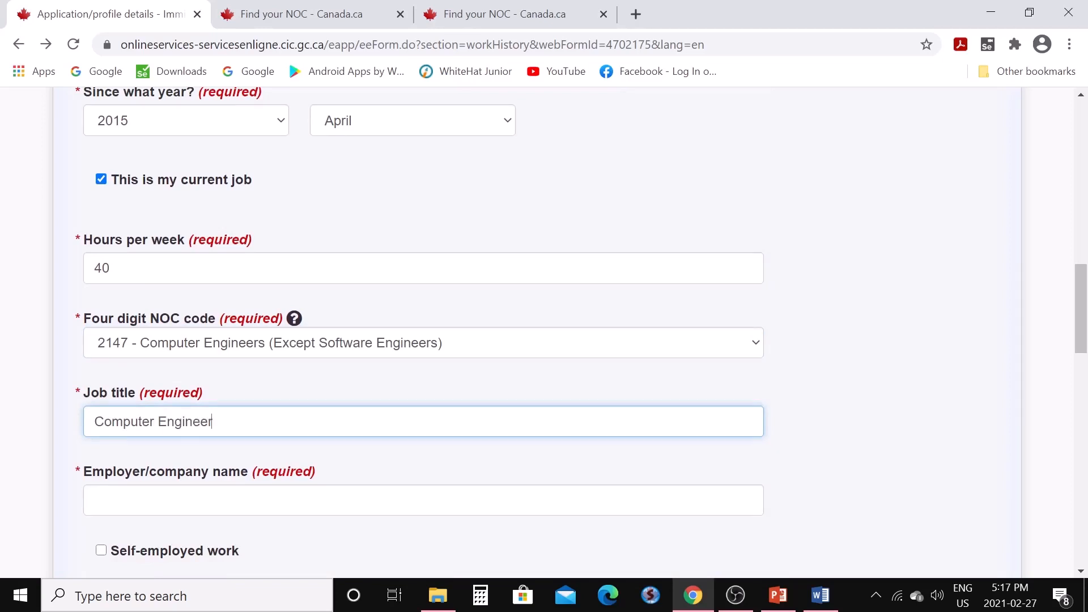
scroll(527, 493, "down", 1)
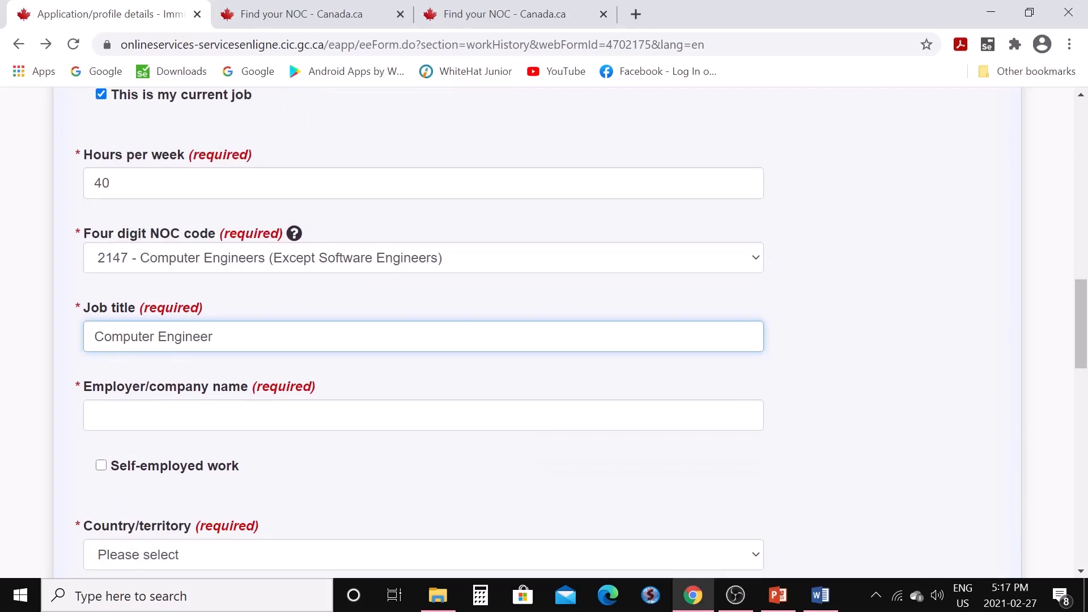
key("Tab")
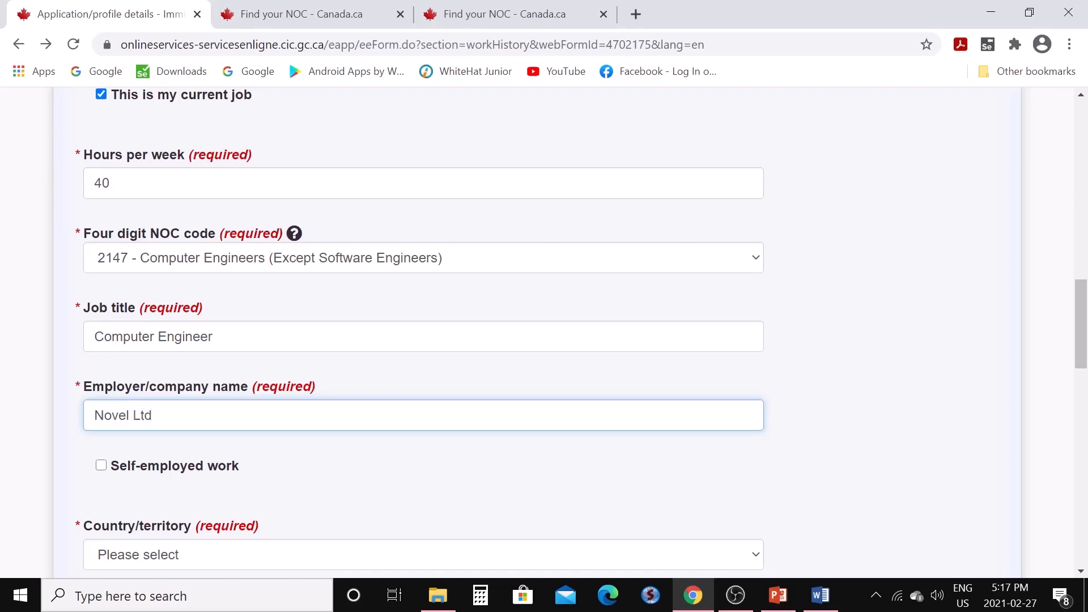
scroll(419, 356, "down", 3)
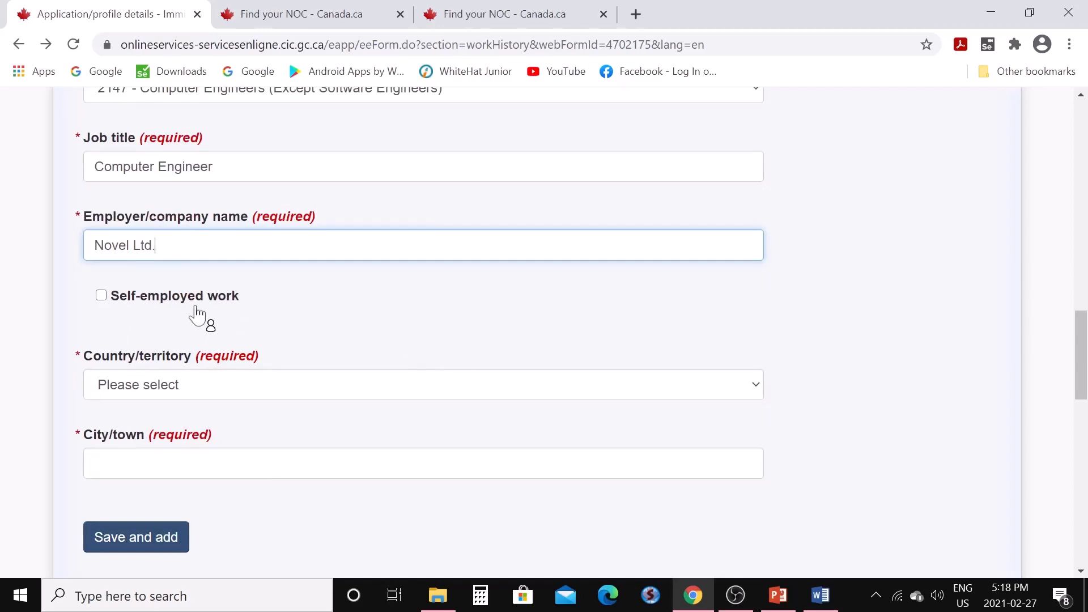
Set the job location to Delhi, India and save the job to the work history
left_click(756, 393)
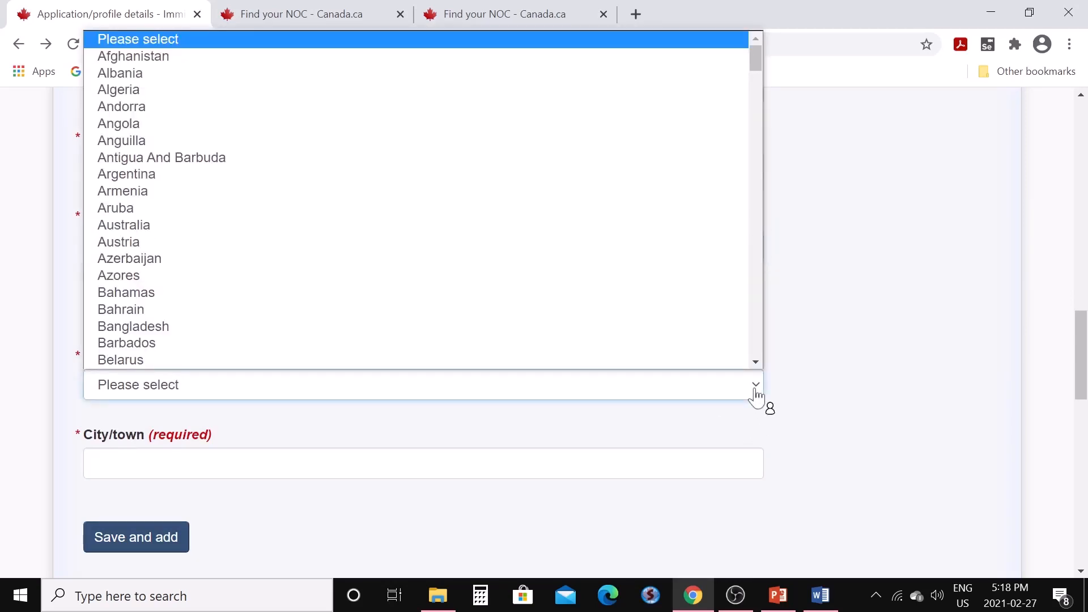
key("i")
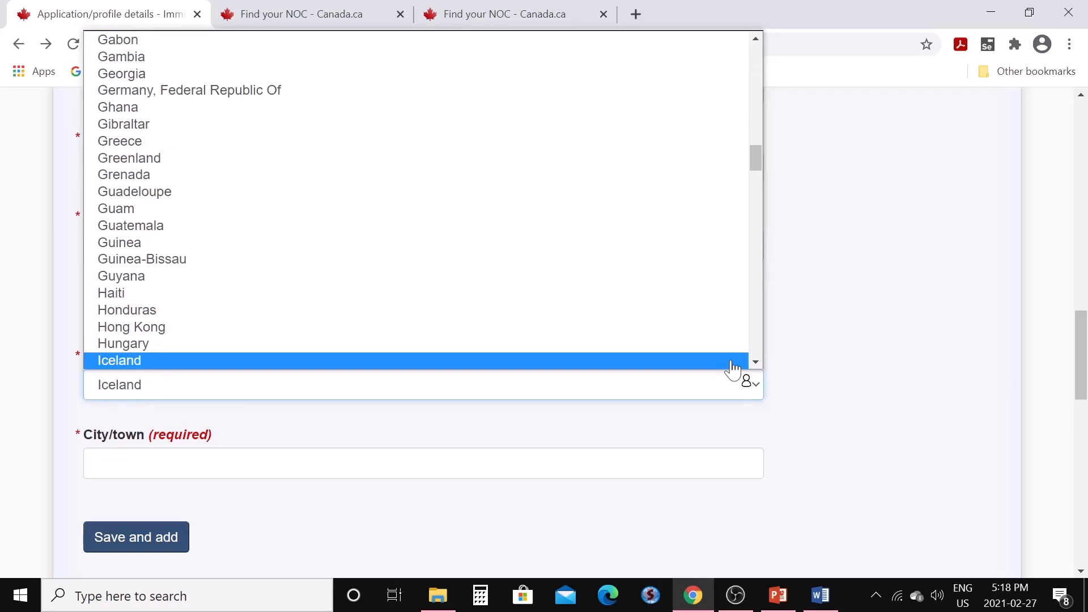
key("n")
left_click(732, 363)
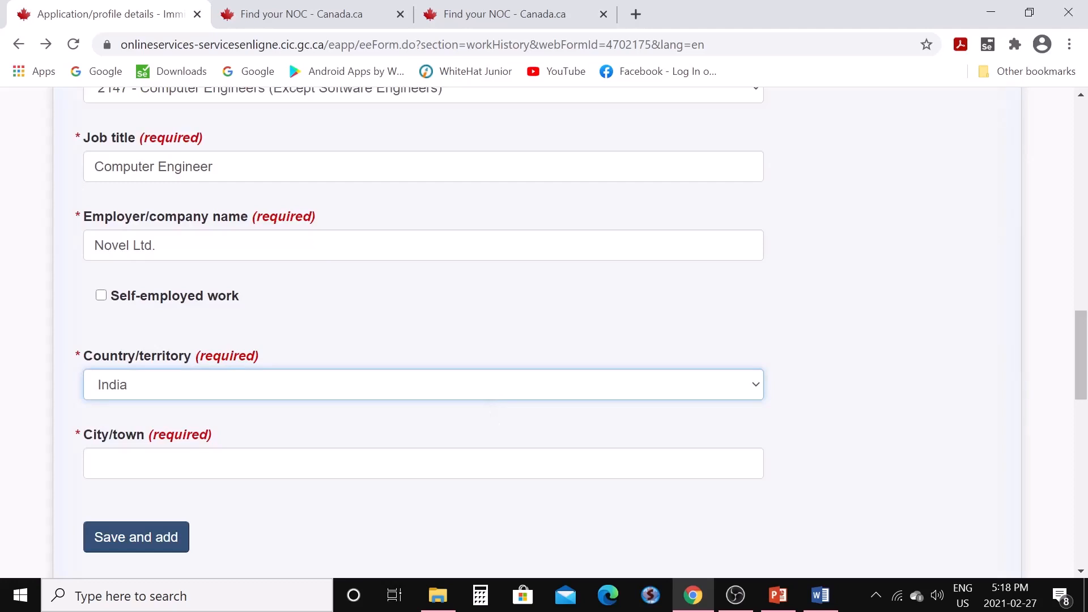
left_click(504, 463)
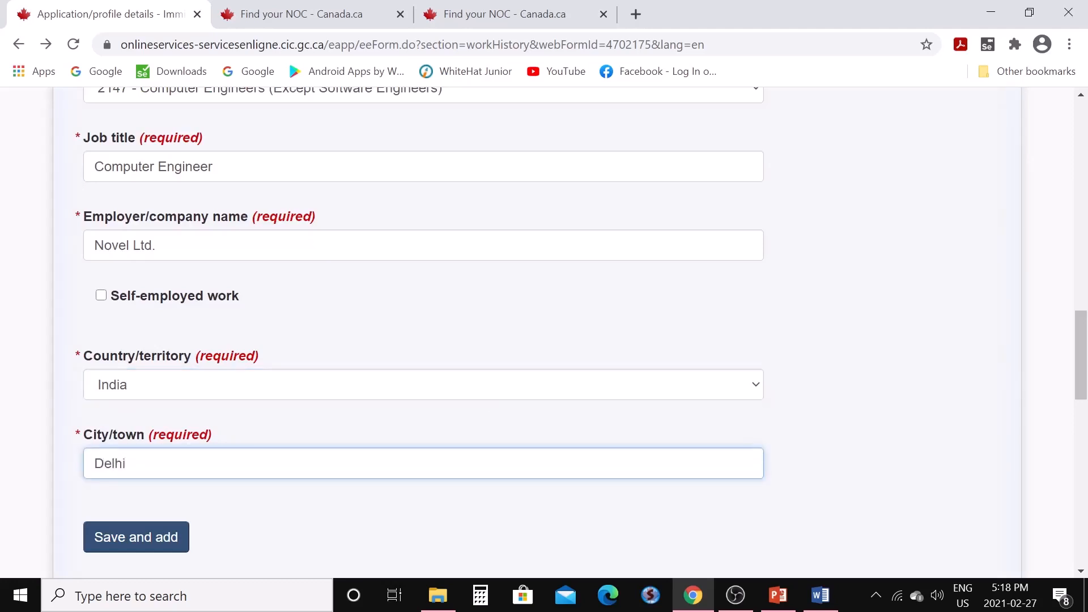
scroll(172, 473, "down", 1)
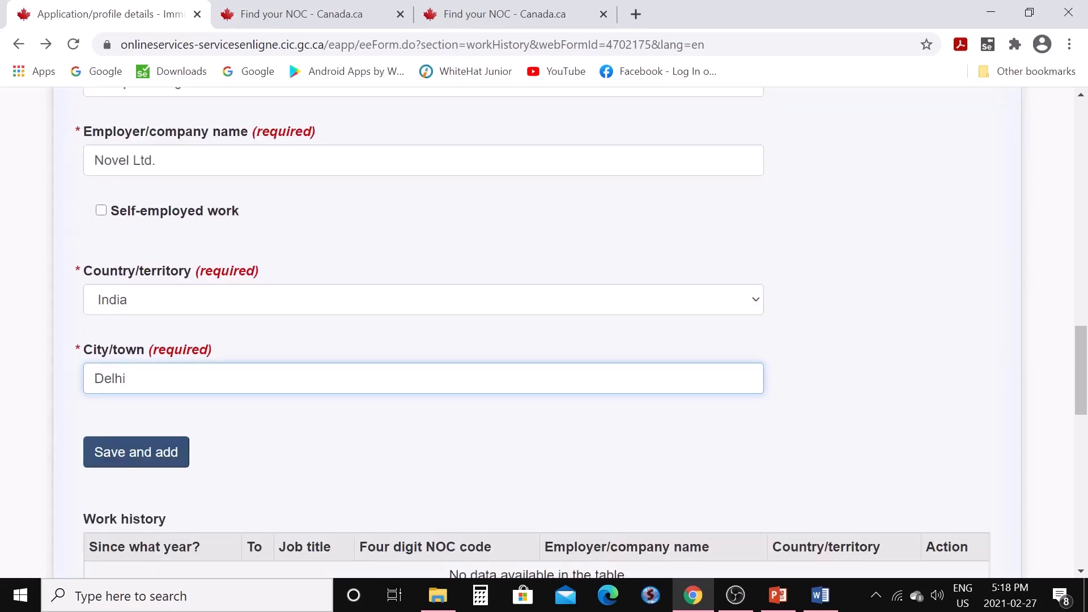
left_click(169, 468)
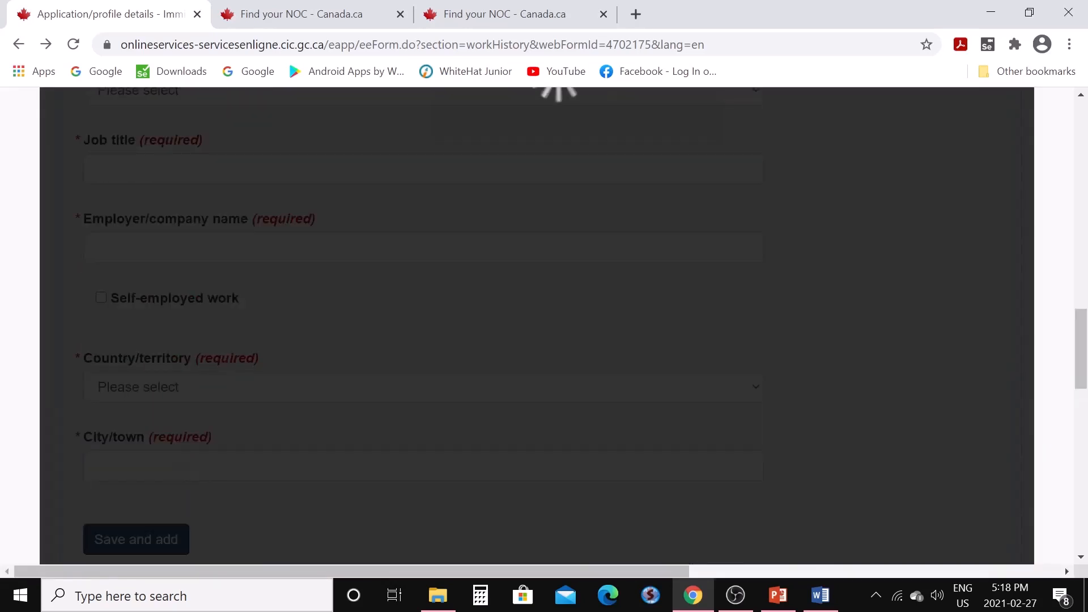
Continue past the work history section to the Research section
scroll(345, 453, "down", 3)
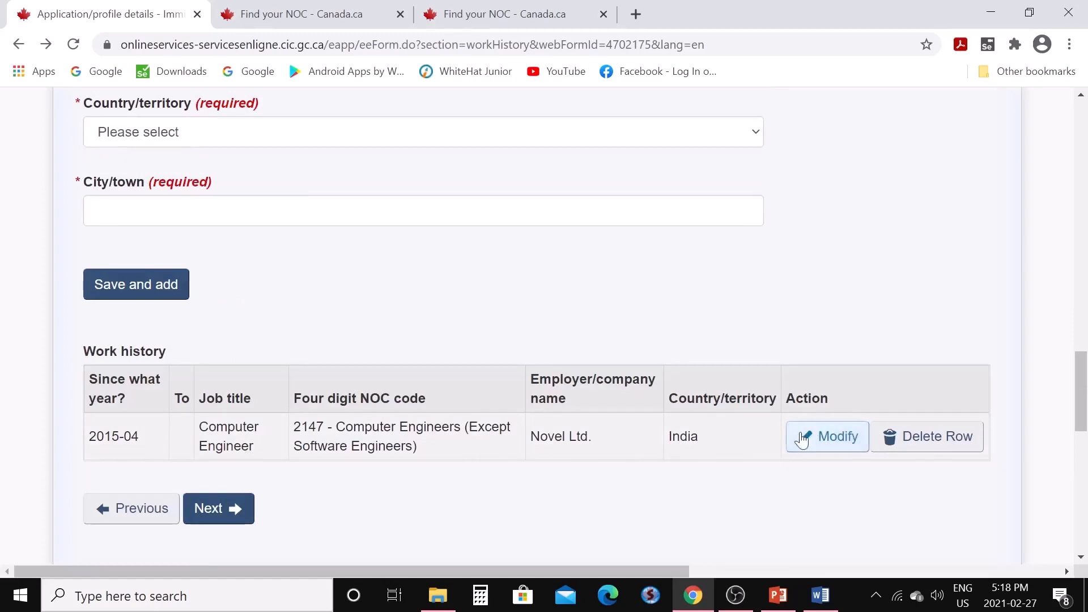
scroll(366, 376, "up", 4)
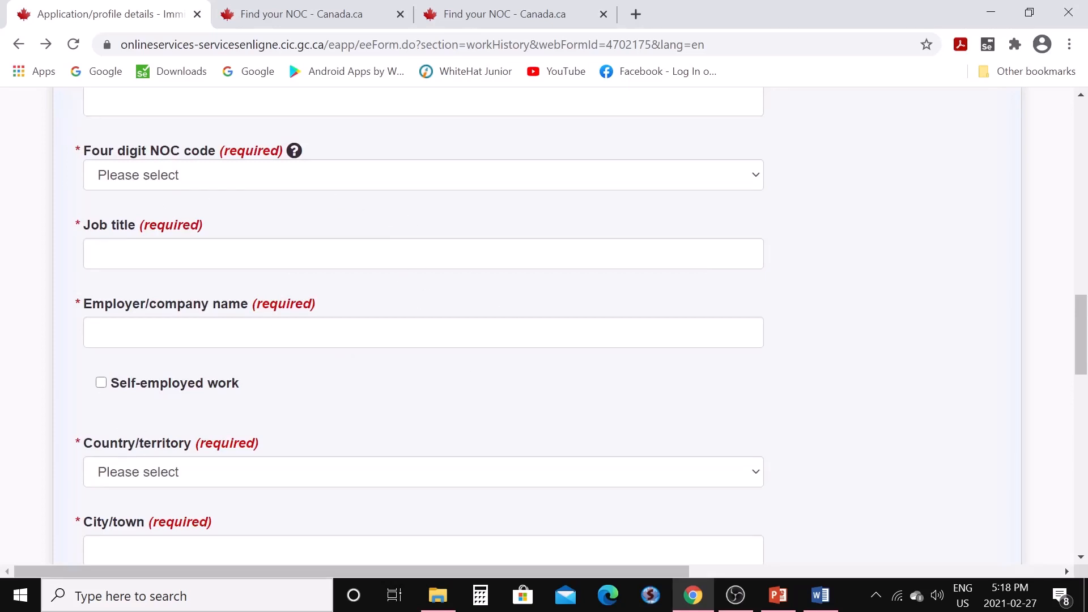
scroll(343, 410, "down", 3)
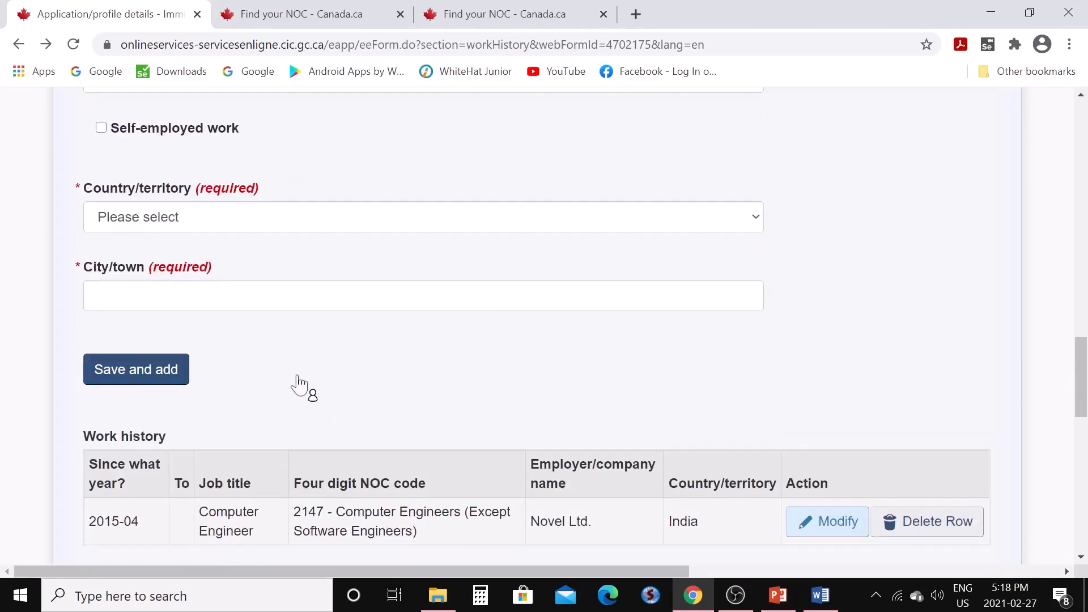
scroll(300, 387, "down", 3)
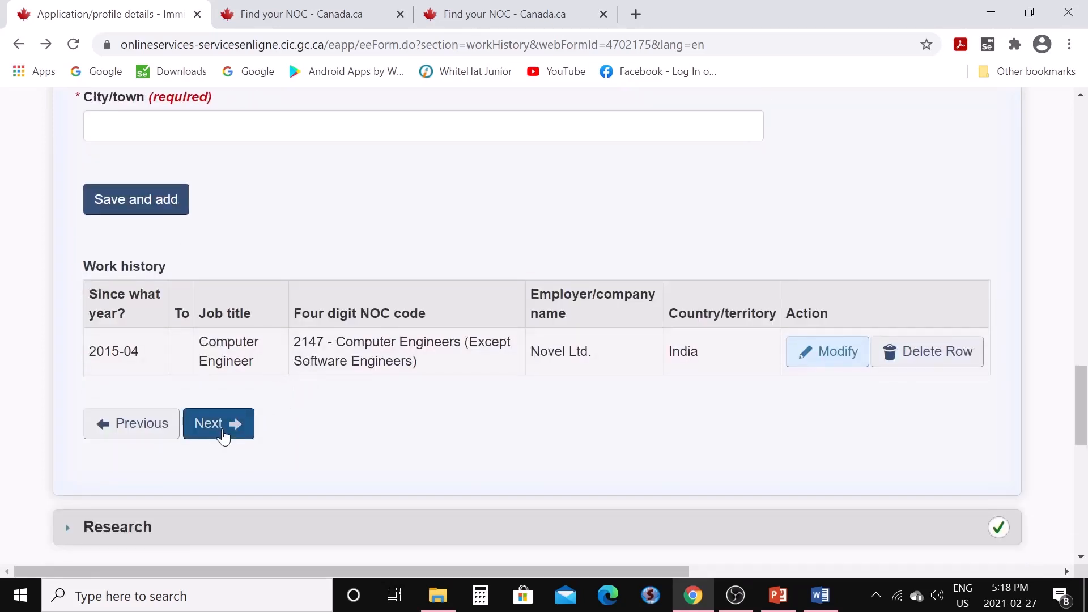
left_click(224, 436)
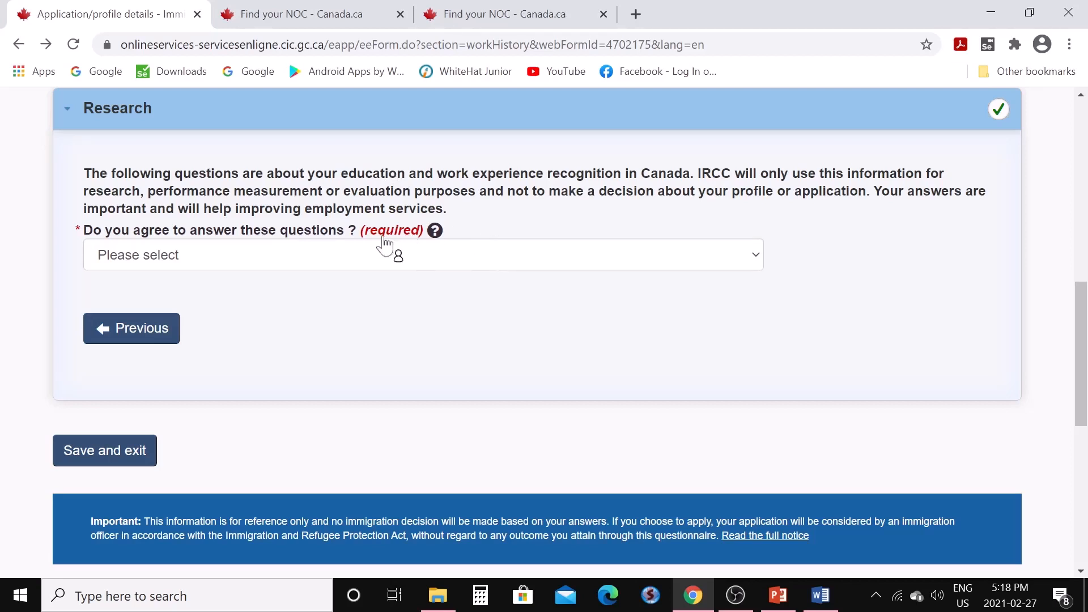
Agree to answer the Research questions, state that job research in Canada was done, and say Yes to having checked recognition
left_click(757, 258)
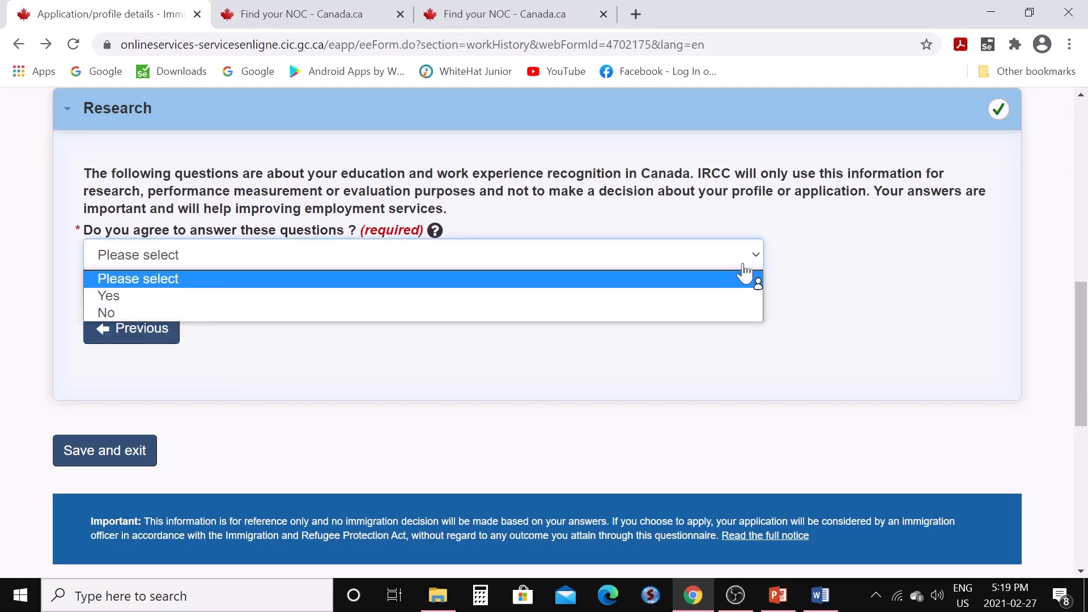
left_click(726, 296)
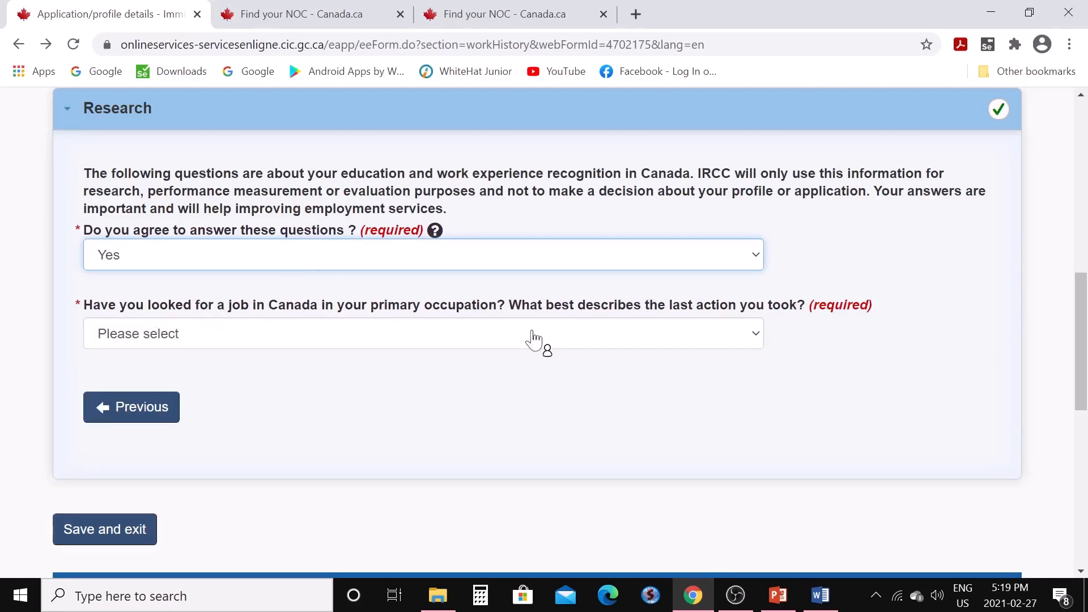
left_click(755, 340)
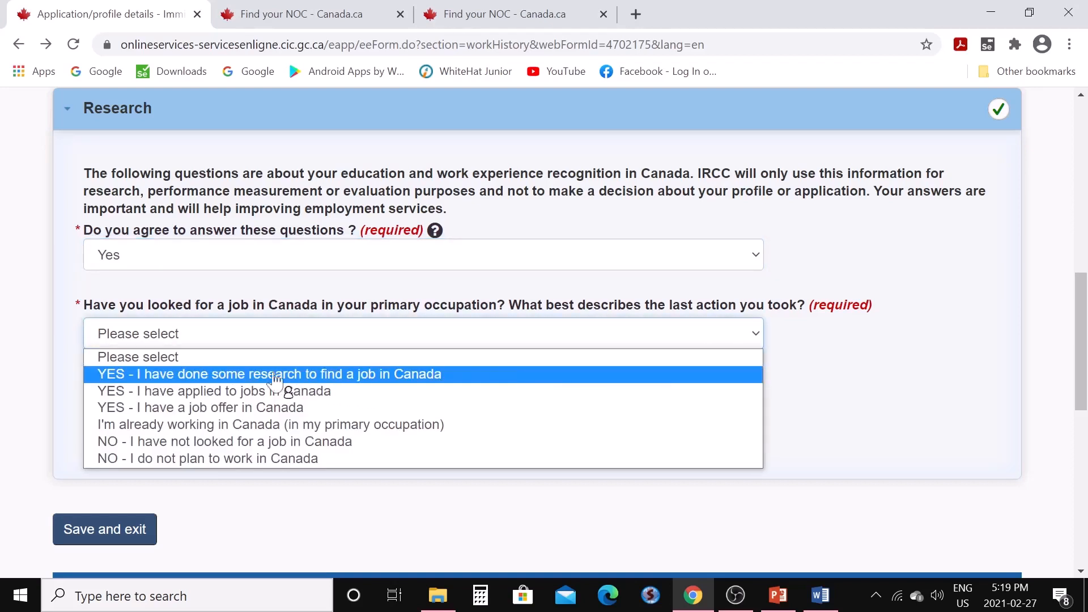
left_click(357, 375)
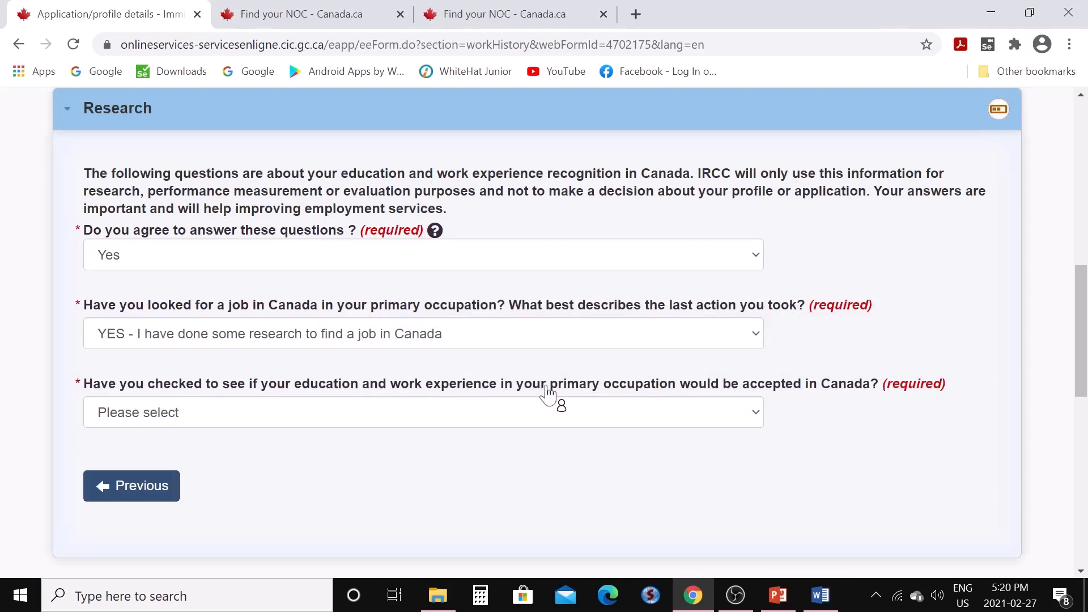
left_click(756, 421)
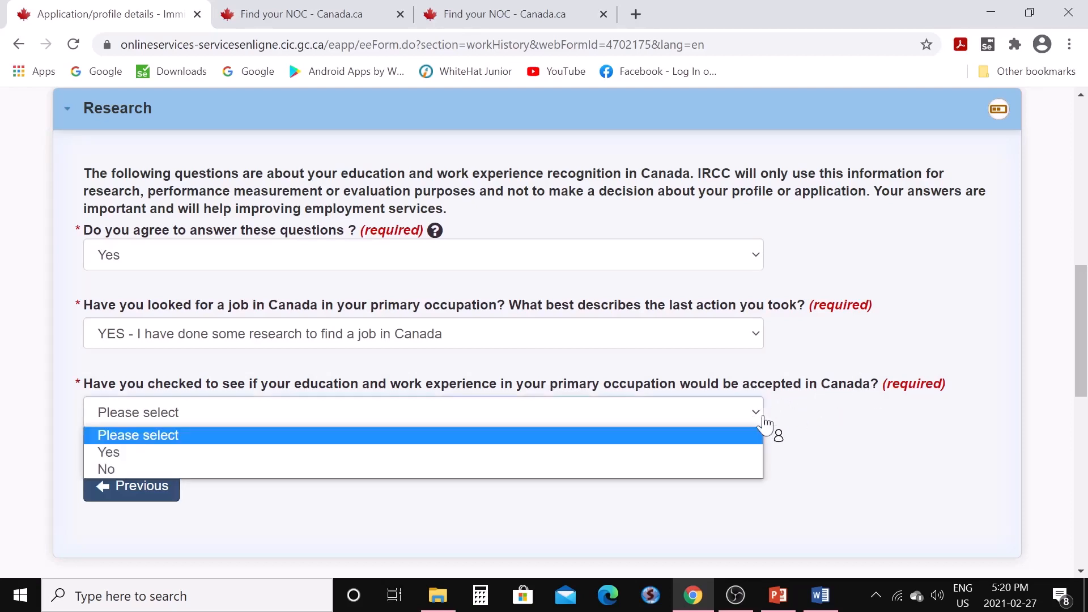
left_click(643, 453)
Tick Friend/relative/host/sponsor as the source consulted and answer No on whether the occupation is regulated
scroll(641, 452, "down", 3)
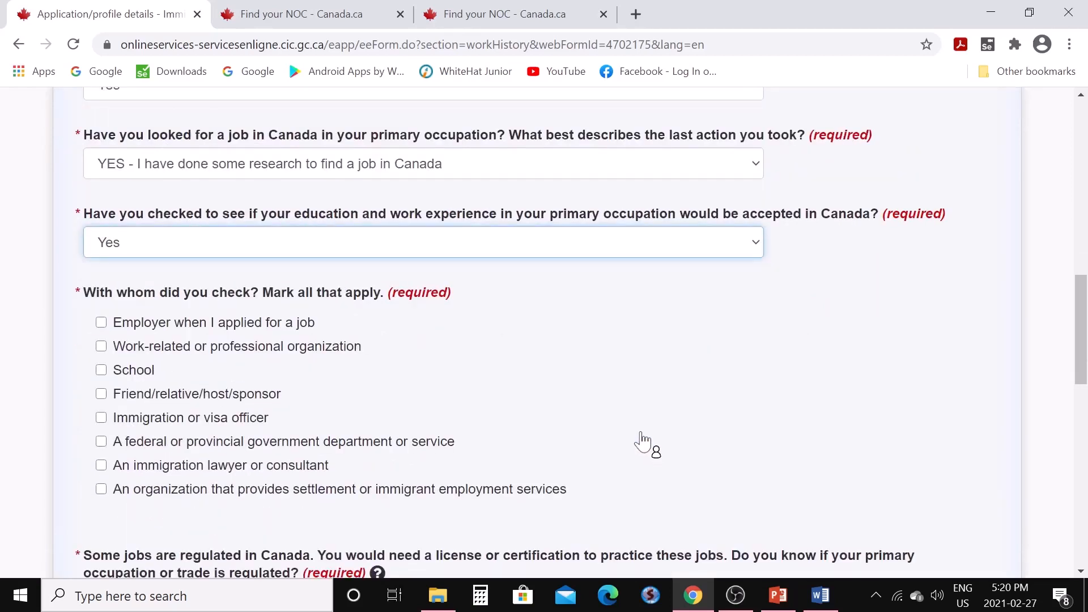
left_click(100, 394)
scroll(448, 405, "down", 3)
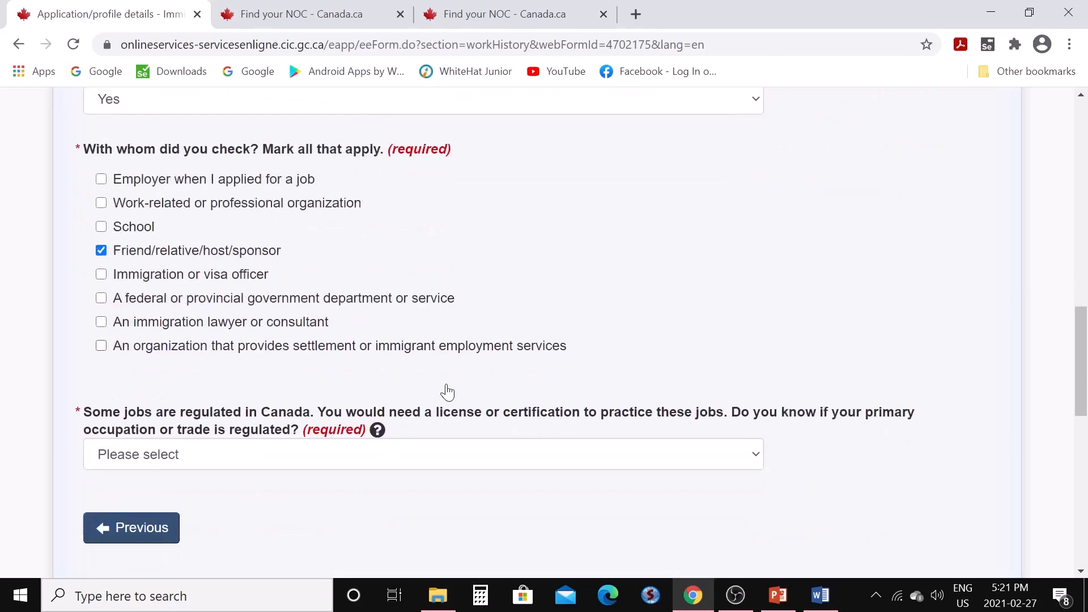
scroll(448, 391, "down", 2)
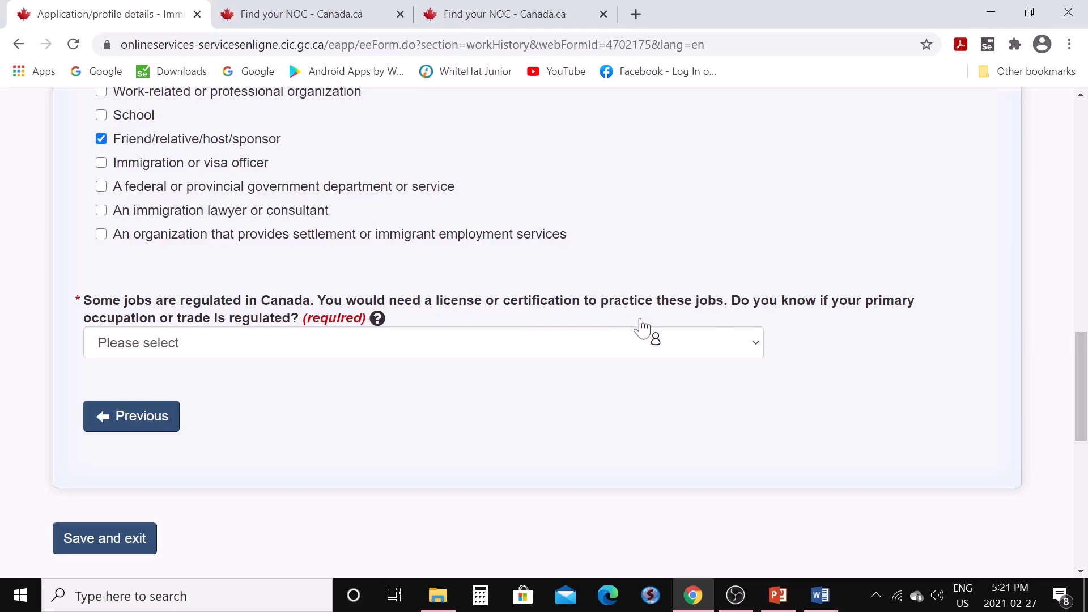
left_click(756, 344)
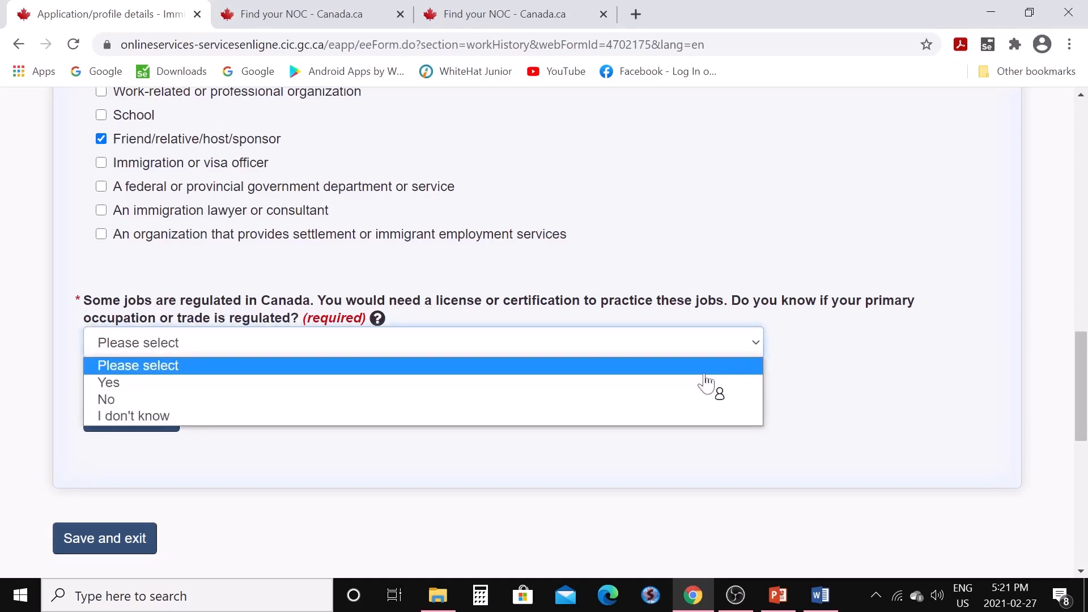
left_click(498, 407)
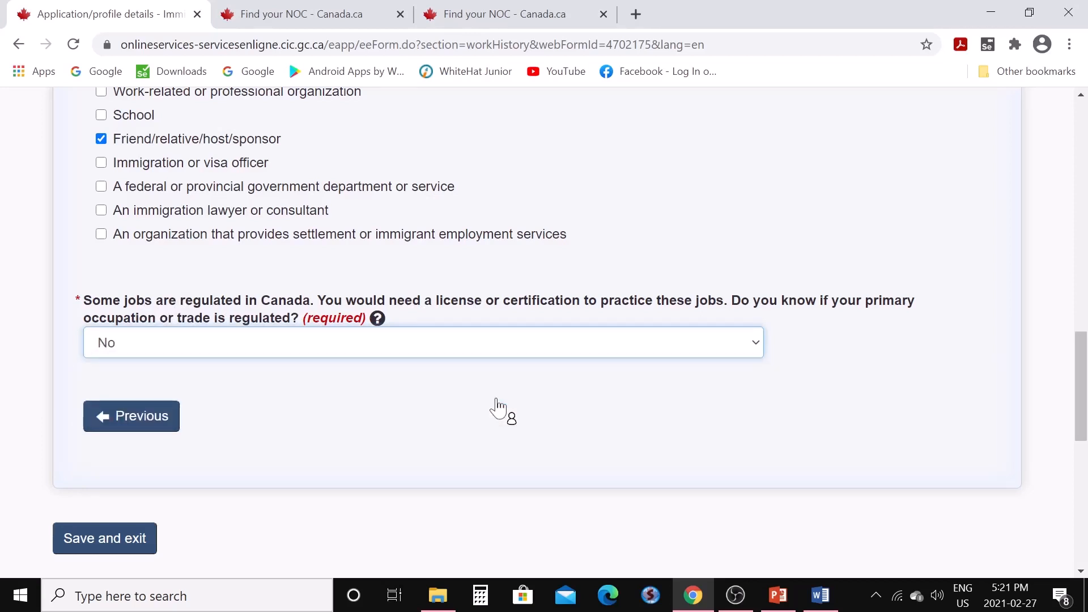
scroll(462, 404, "down", 3)
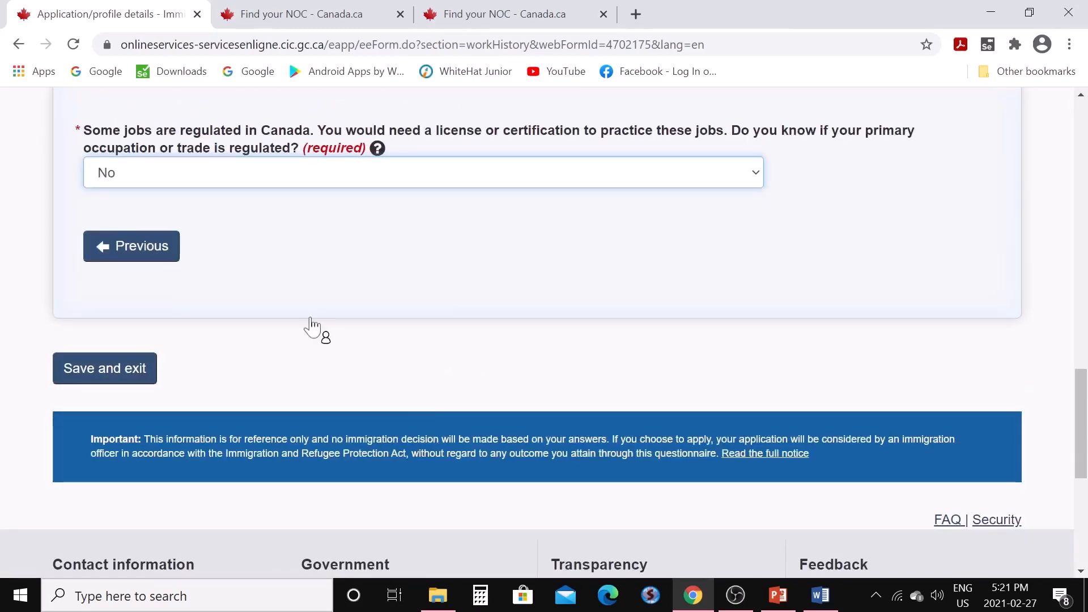
Save the Research answers, then start the spouse's Personal details form from the checklist
left_click(105, 369)
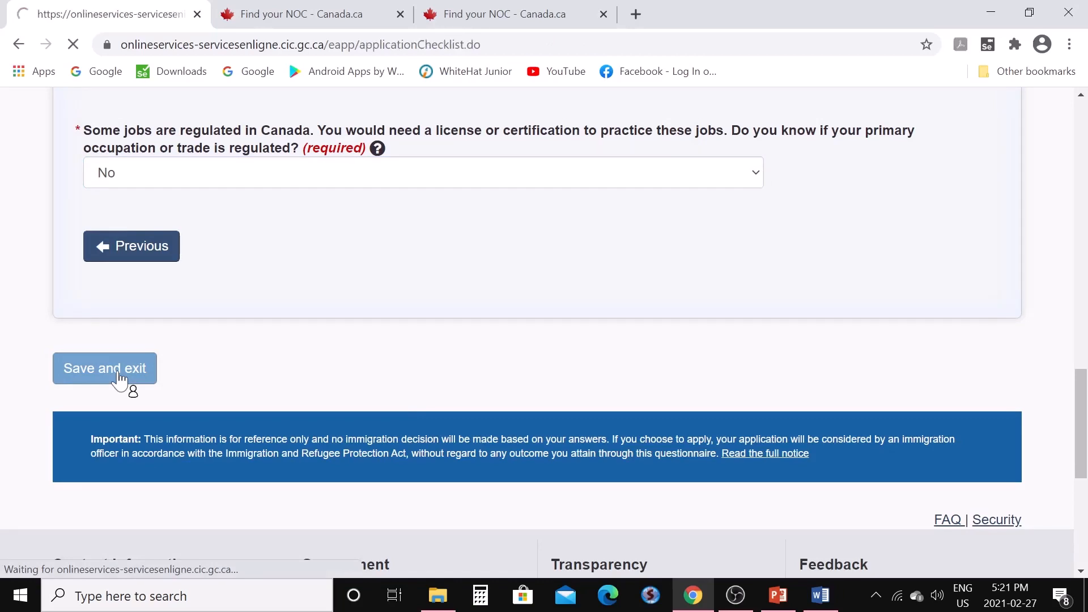
scroll(376, 369, "down", 7)
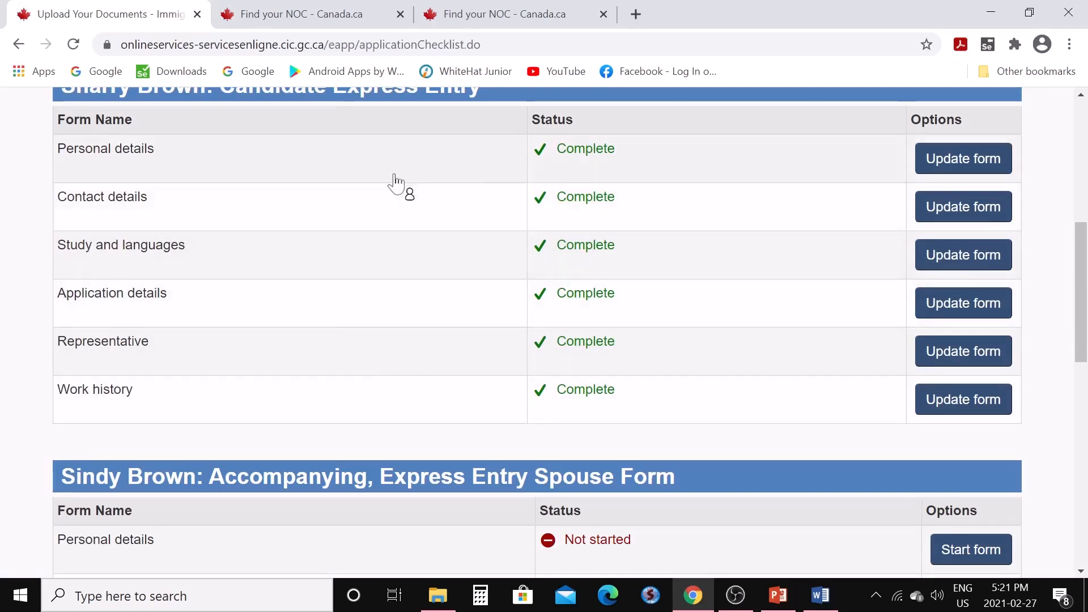
scroll(414, 359, "down", 1)
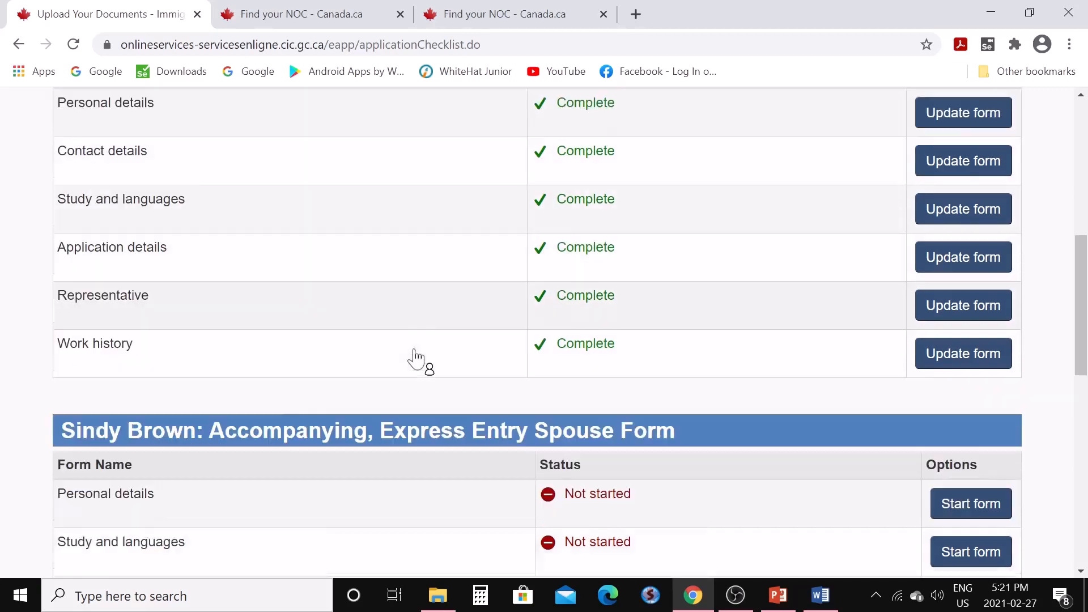
scroll(414, 359, "down", 3)
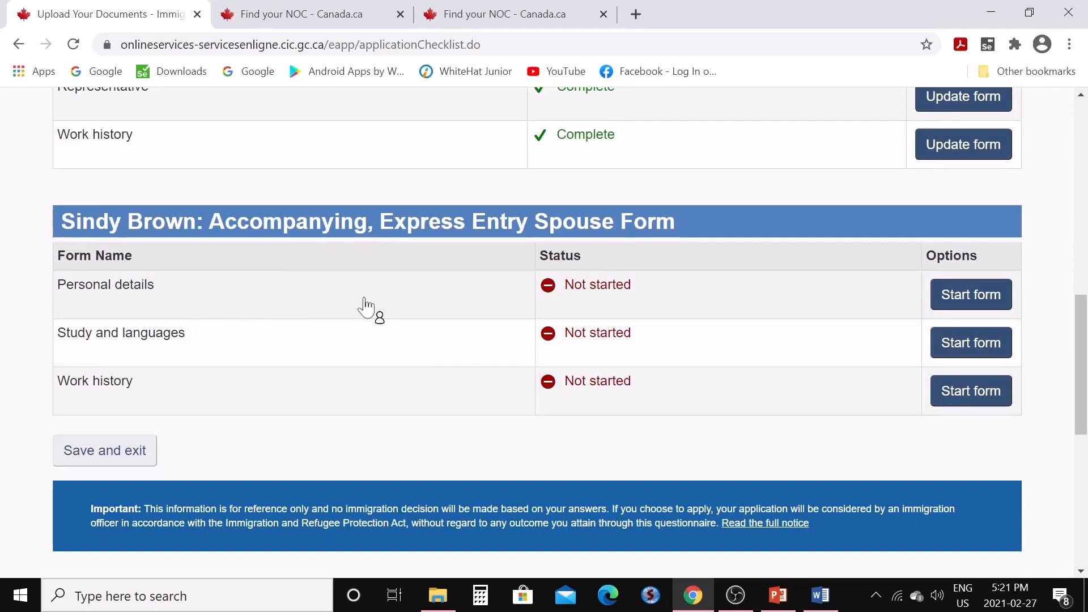
left_click(950, 300)
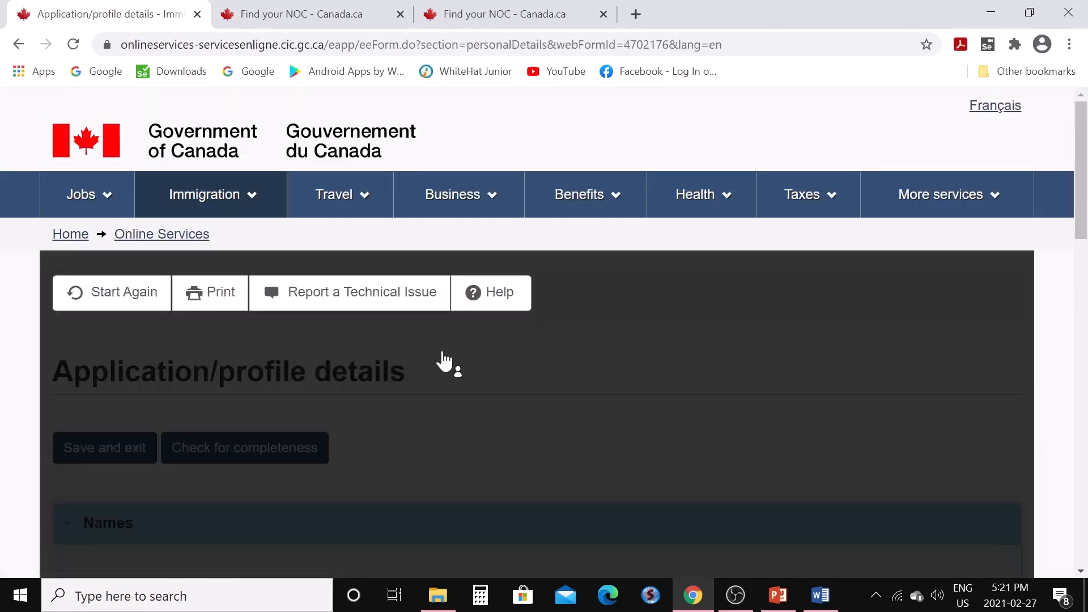
In the spouse's personal description, set country of birth to India and enter the city of birth
scroll(437, 351, "down", 5)
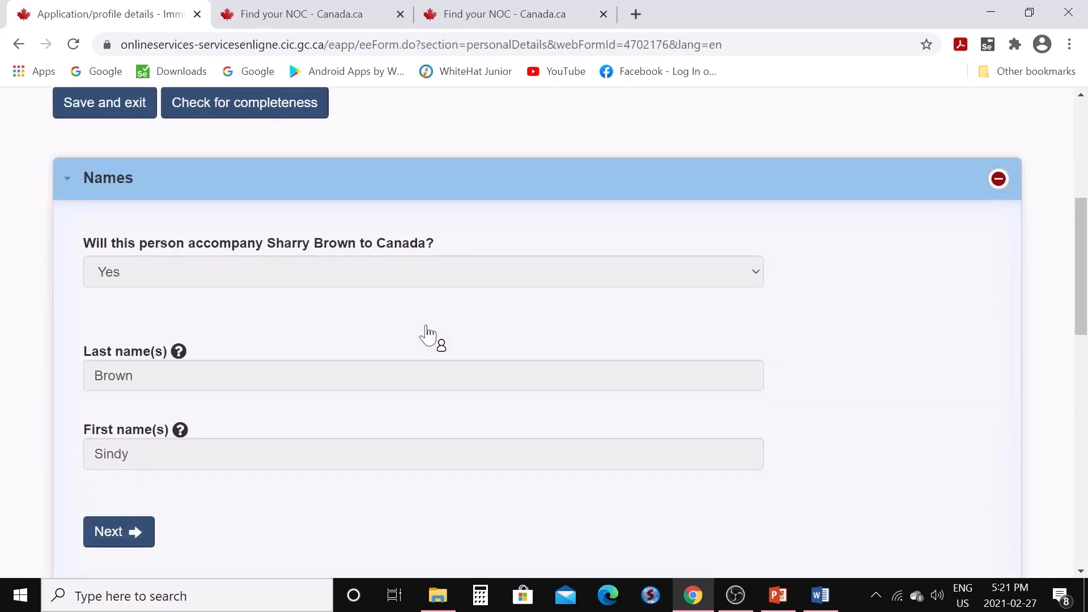
scroll(428, 335, "down", 1)
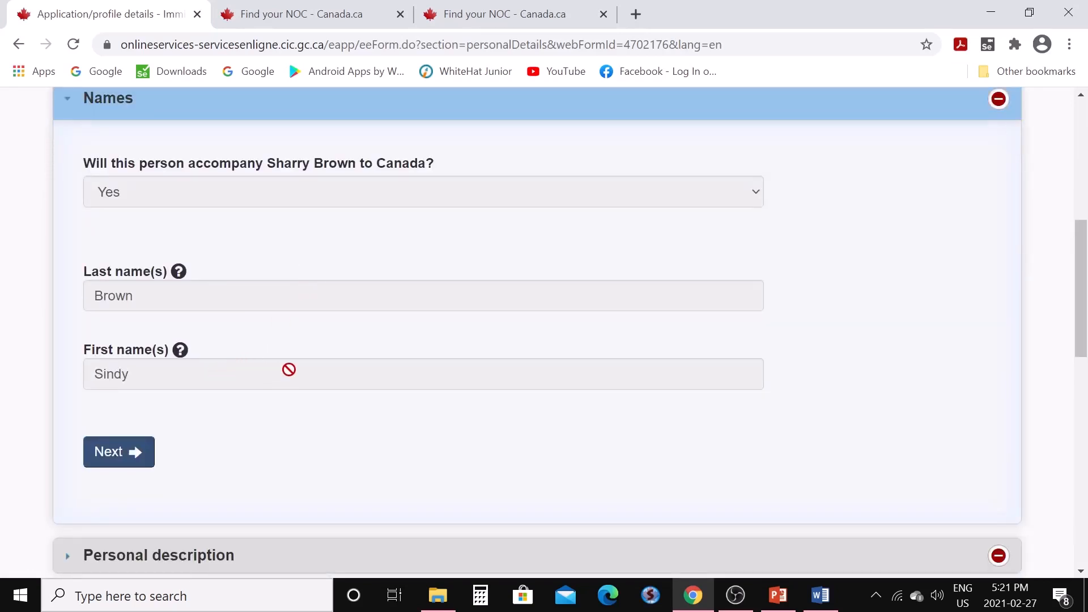
left_click(111, 465)
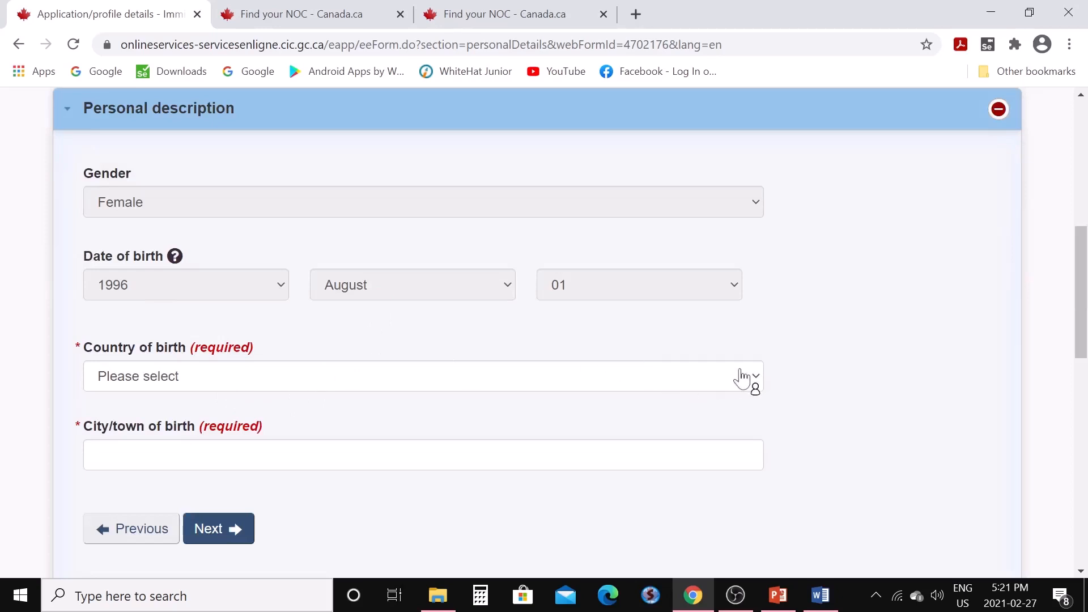
left_click(759, 383)
key("i")
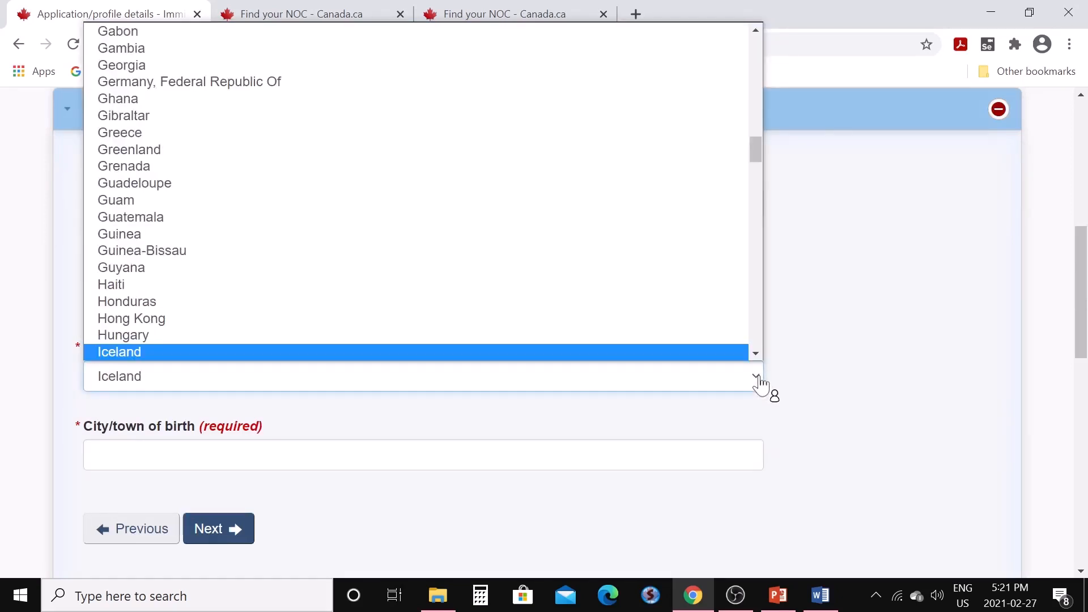
key("n")
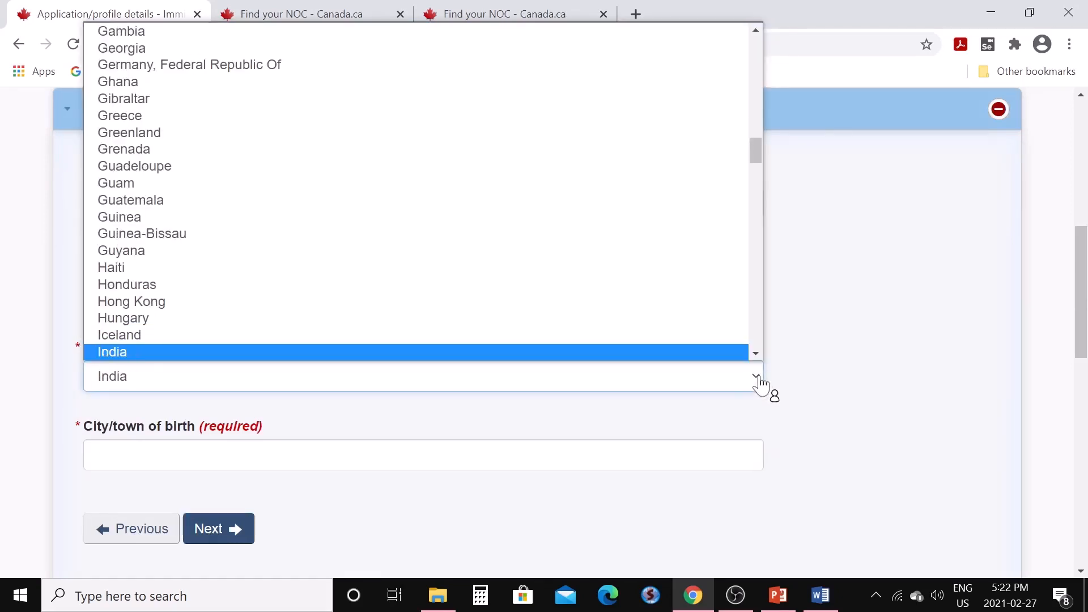
left_click(728, 356)
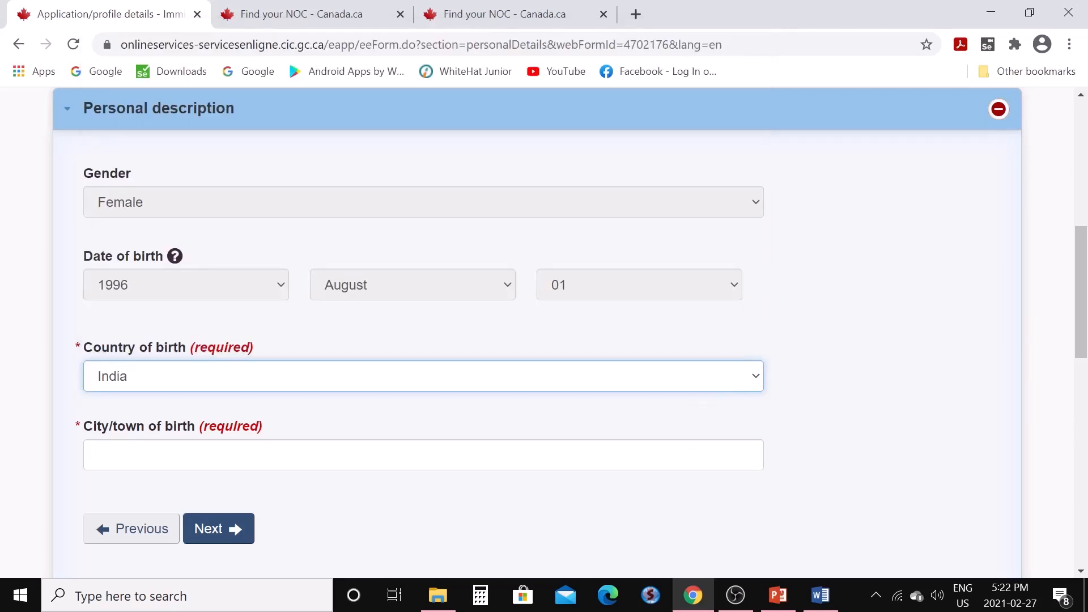
left_click(423, 455)
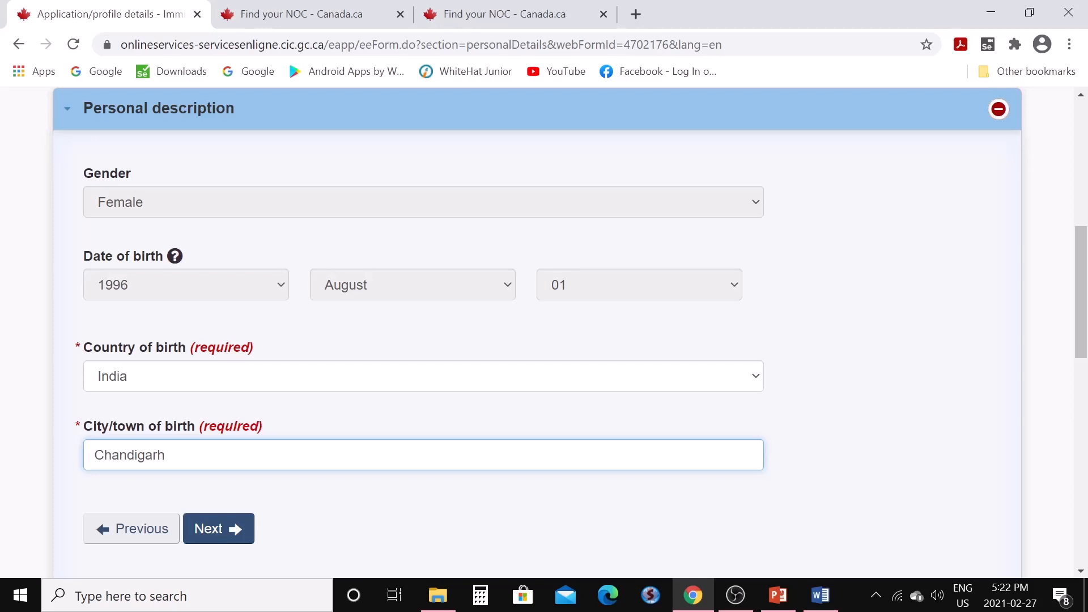
Answer No to Canadian citizenship or residence and No to relatives in Canada, then save the spouse's form
left_click(235, 533)
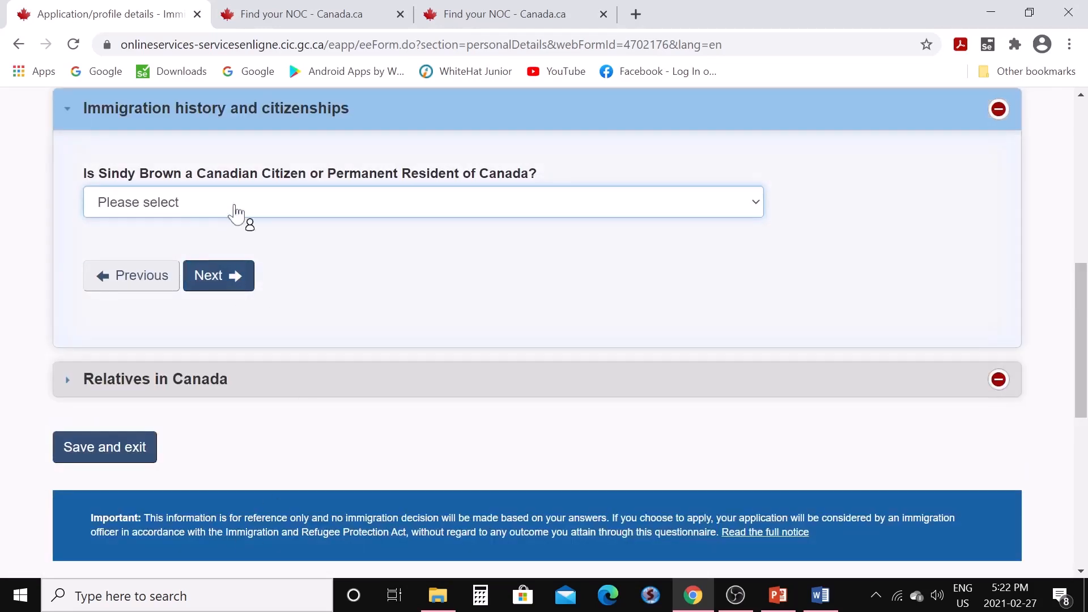
left_click(760, 202)
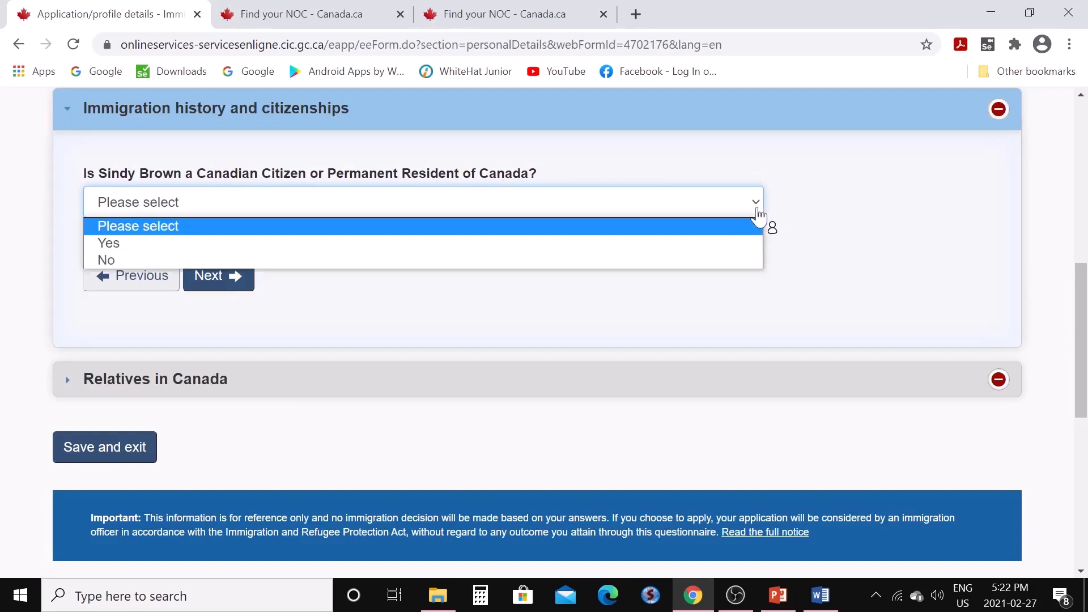
left_click(700, 261)
left_click(229, 278)
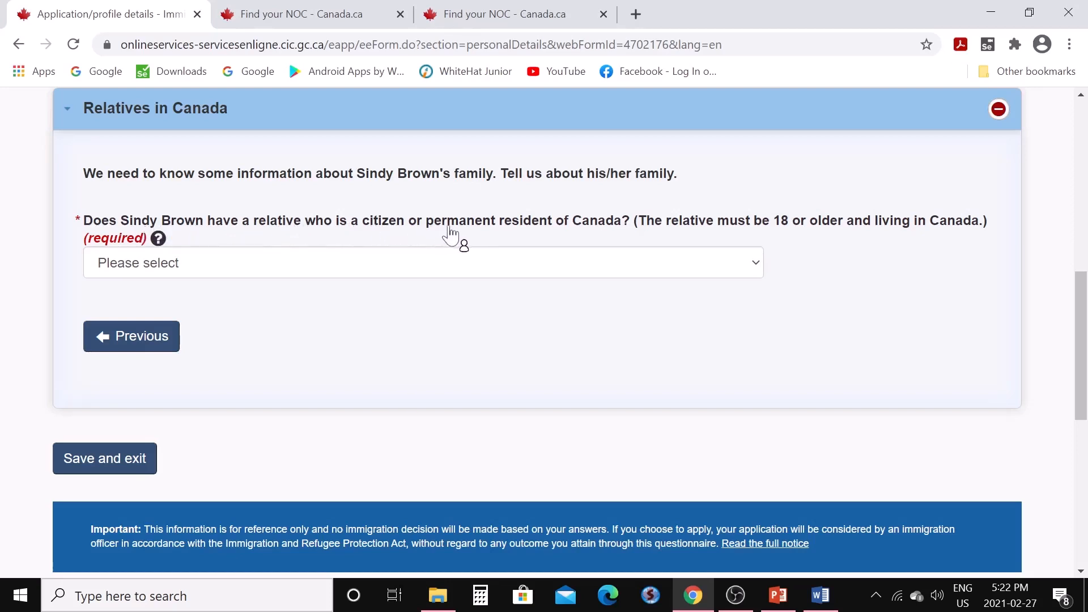
left_click(758, 266)
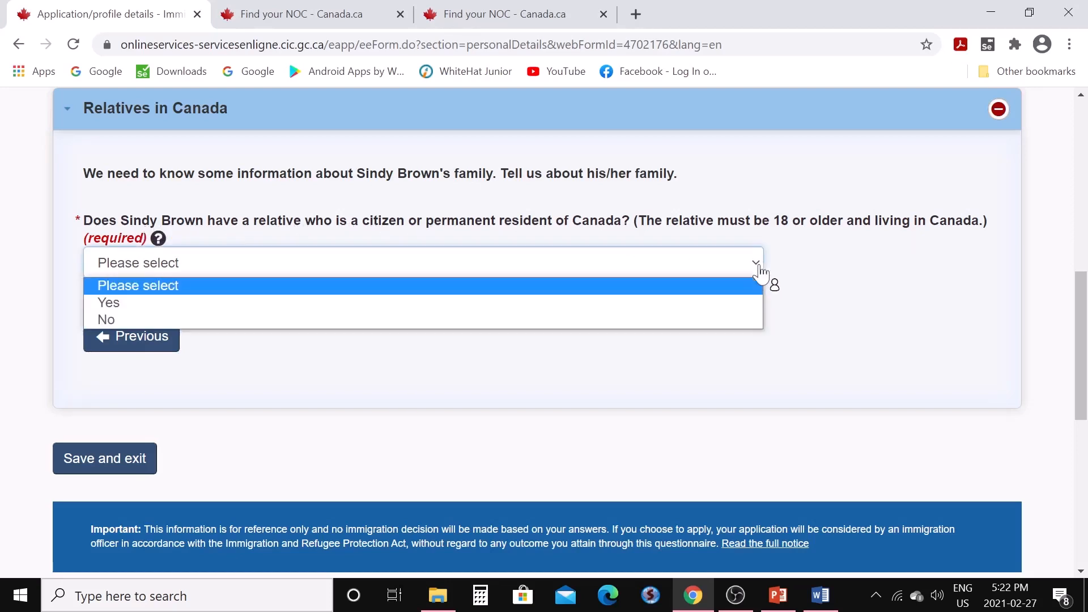
left_click(727, 320)
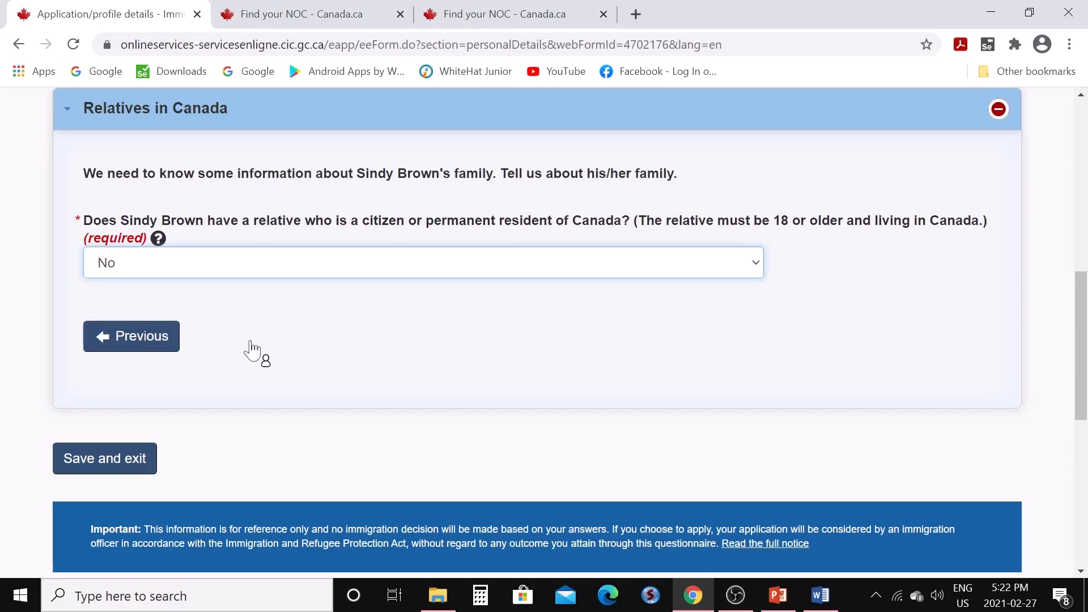
scroll(250, 372, "down", 2)
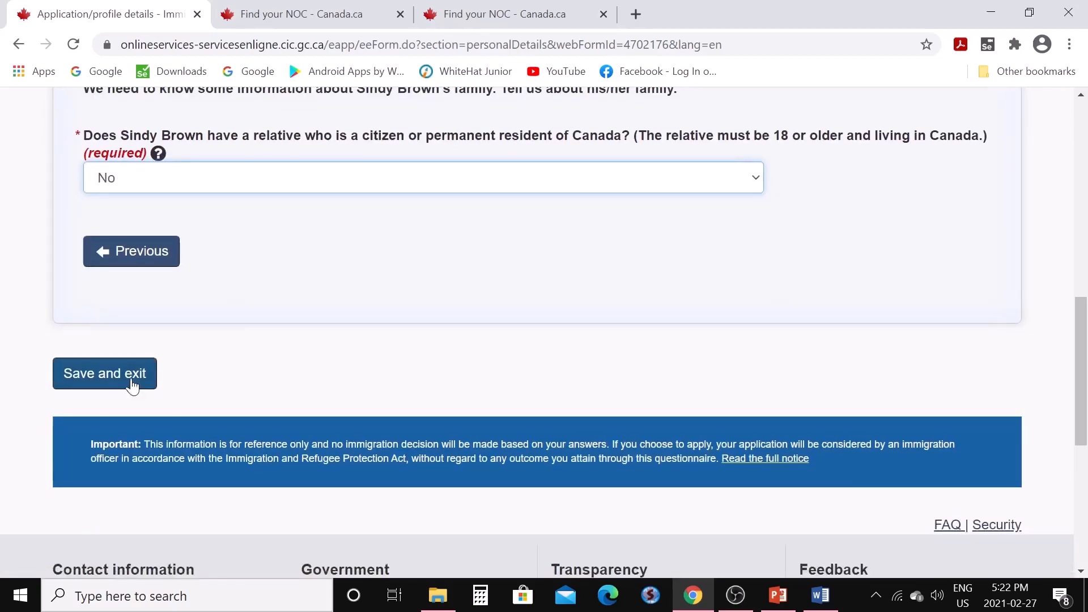
left_click(130, 383)
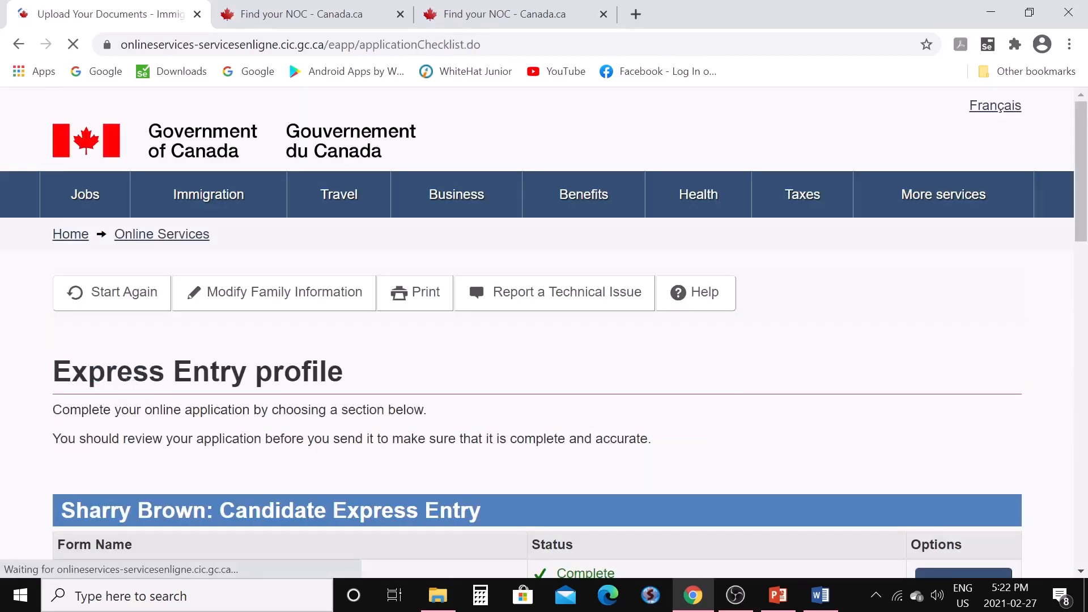
scroll(426, 379, "down", 10)
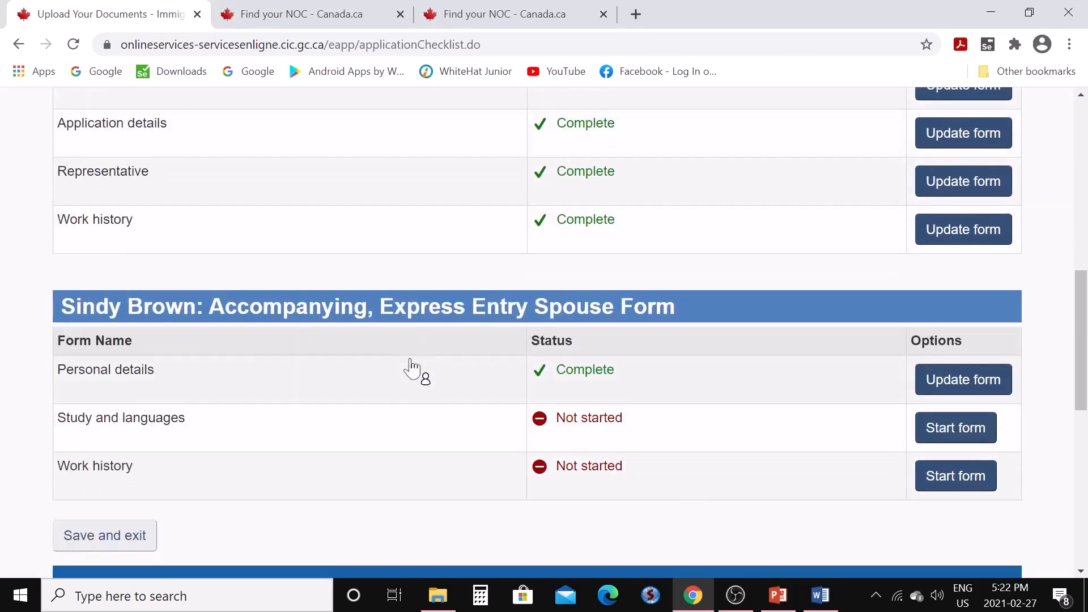
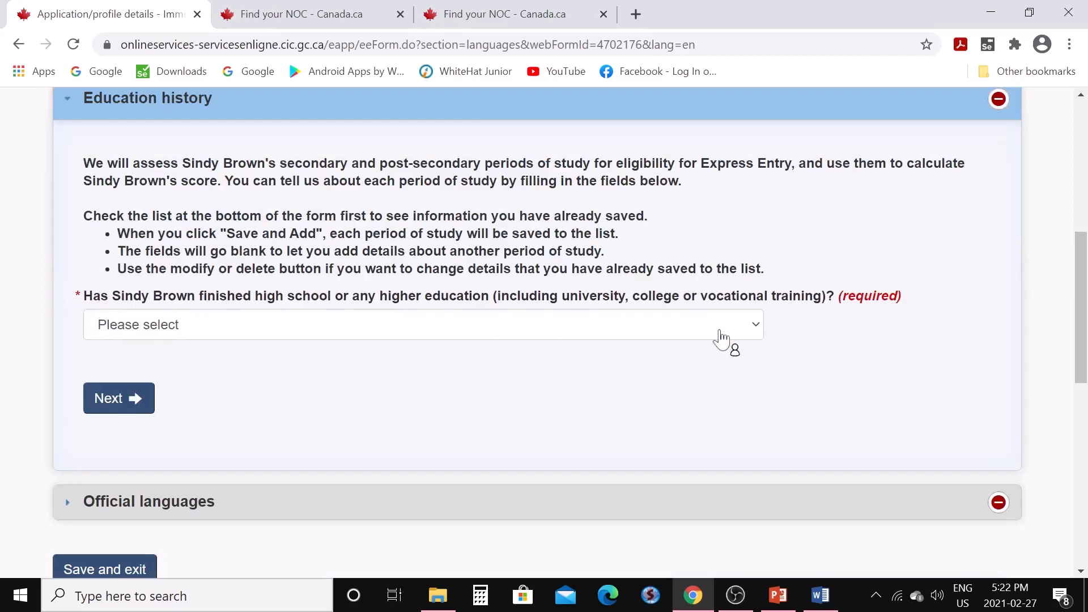
Answer Yes to higher education and start a Computing/Information Technology study in March 2013
left_click(758, 335)
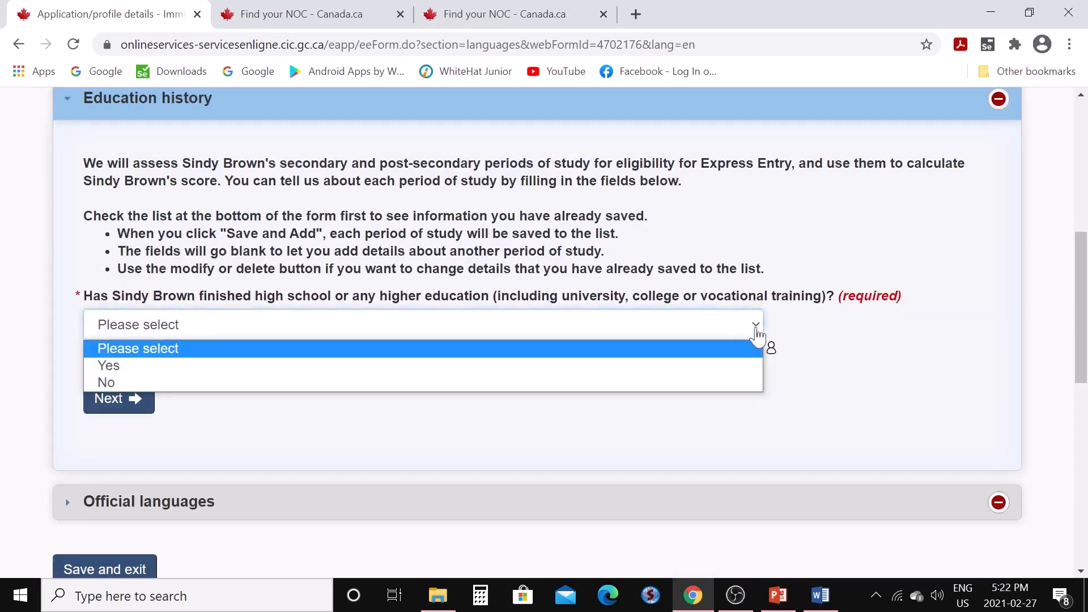
left_click(723, 366)
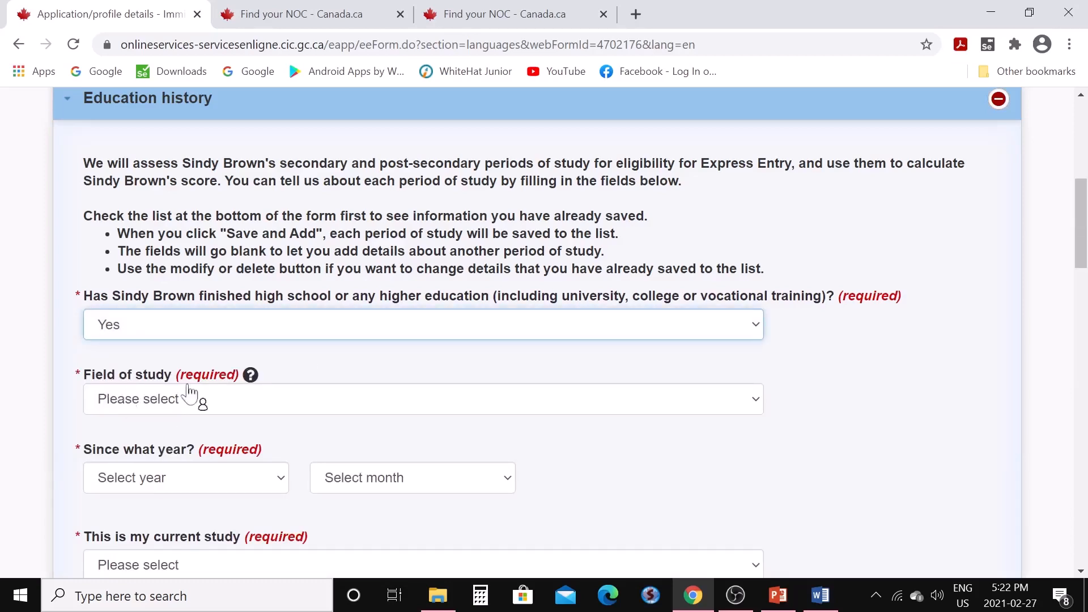
left_click(516, 409)
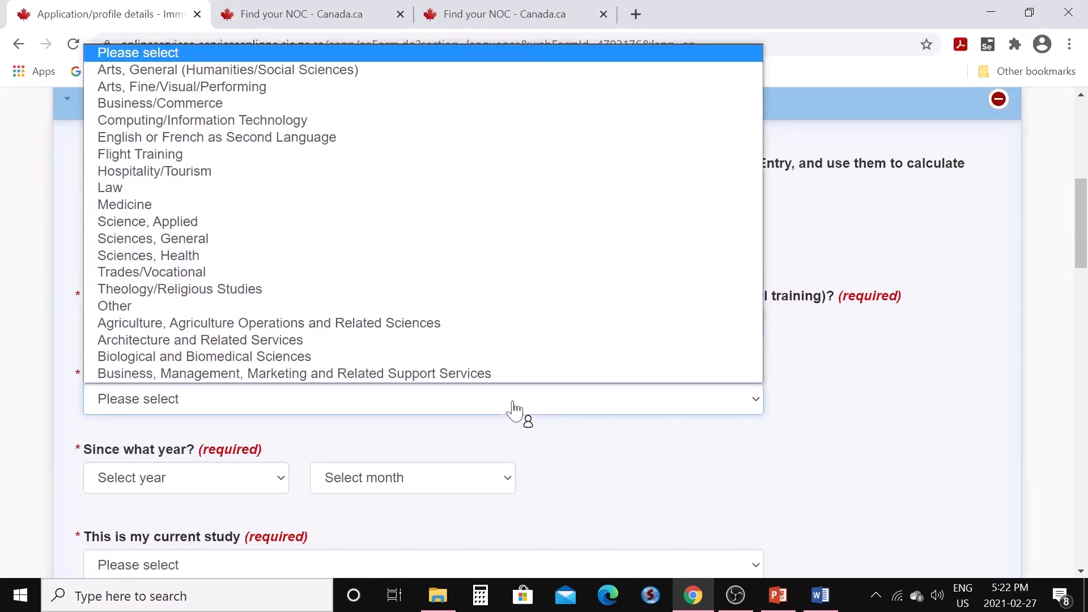
left_click(303, 130)
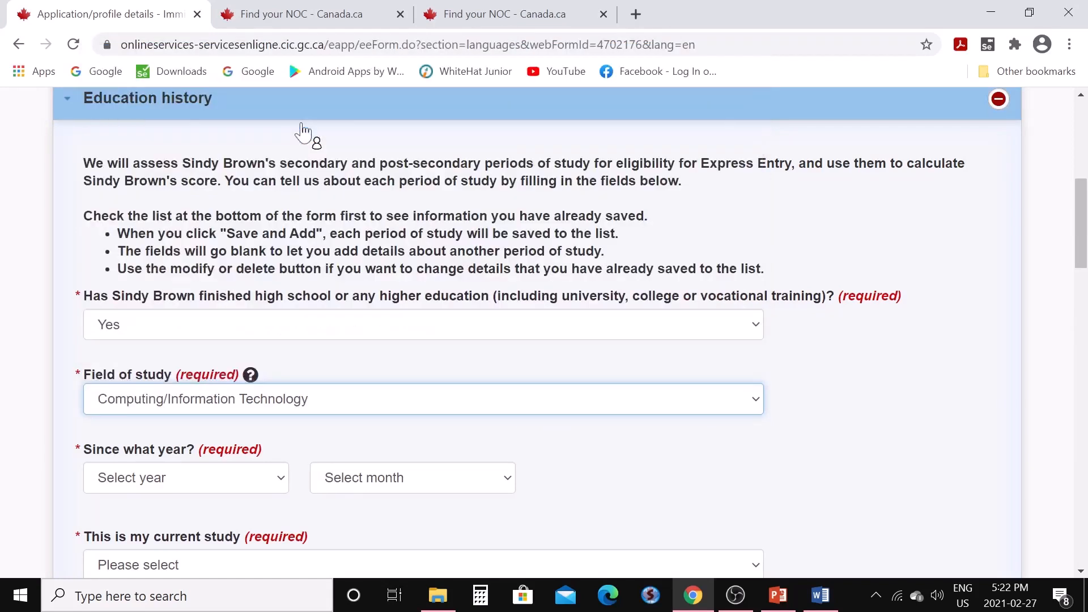
left_click(282, 491)
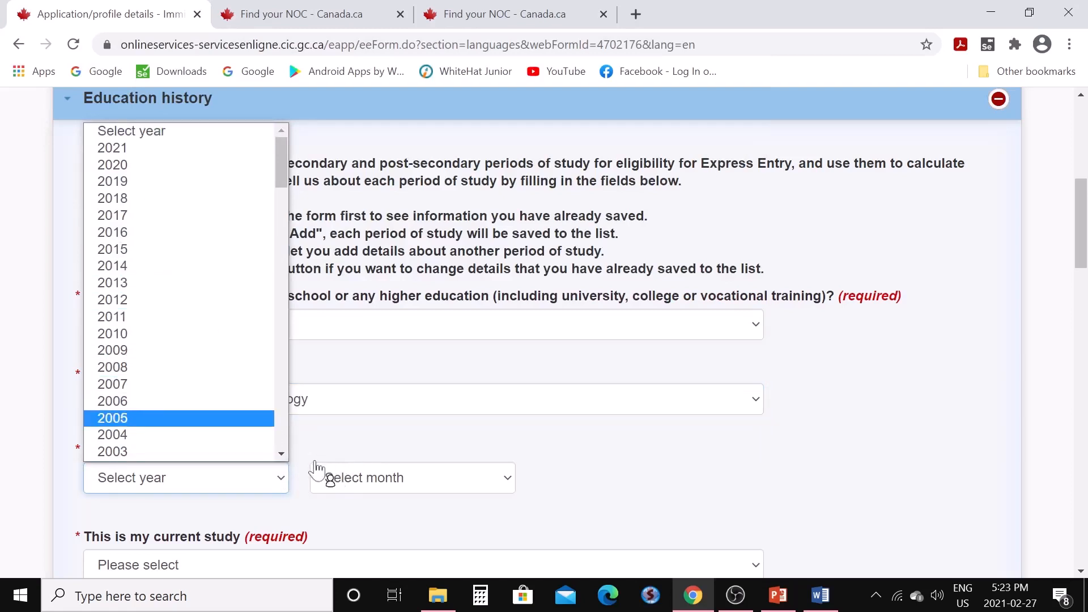
left_click(144, 285)
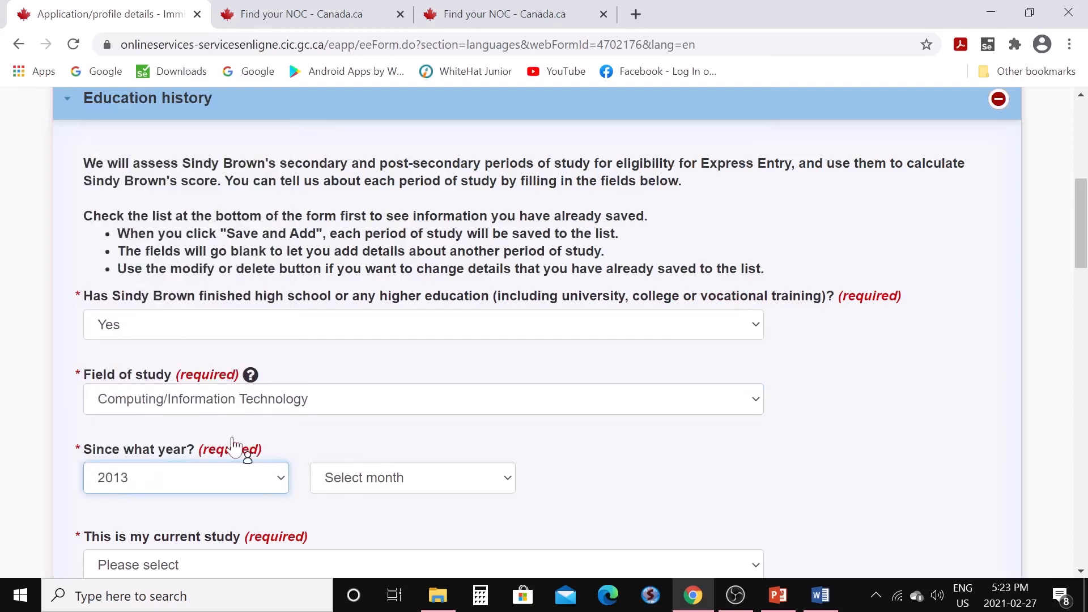
left_click(506, 481)
left_click(375, 302)
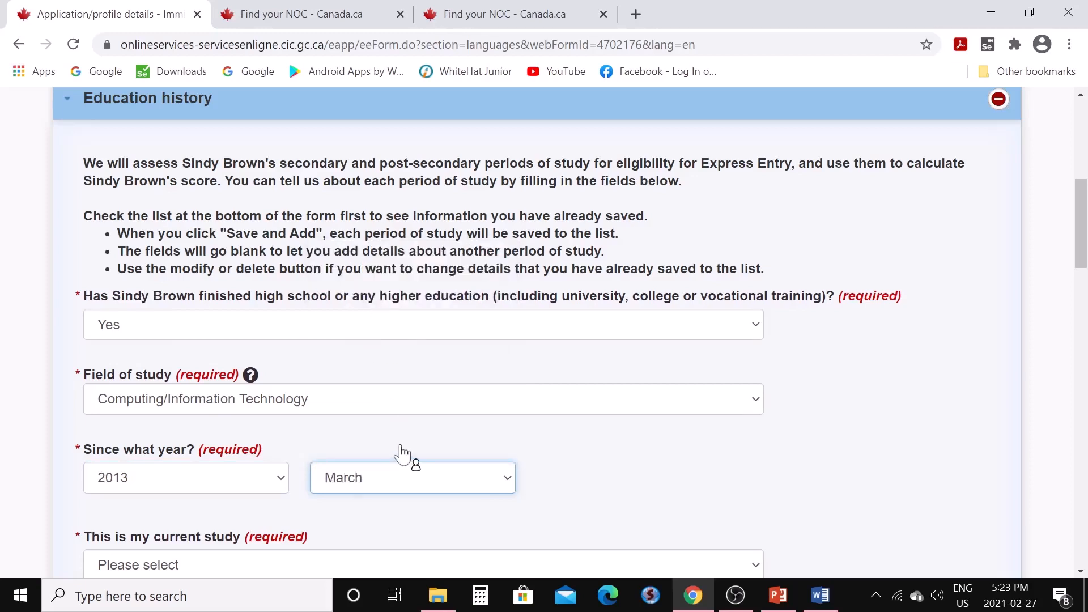
scroll(388, 448, "down", 3)
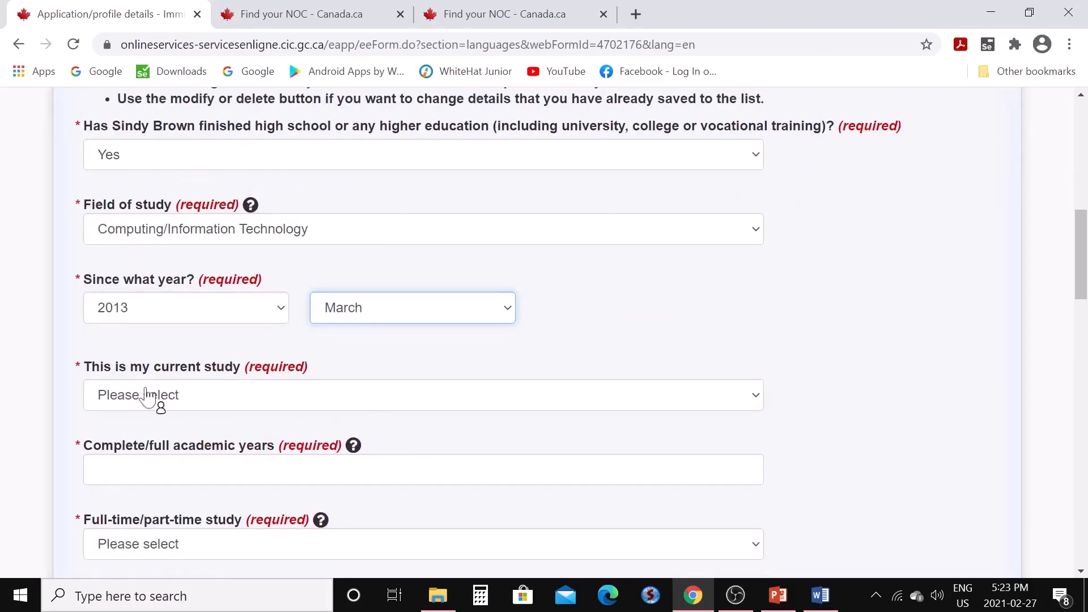
Mark it finished in March 2016: 3 full-time academic years, certificate/diploma/degree awarded
left_click(758, 399)
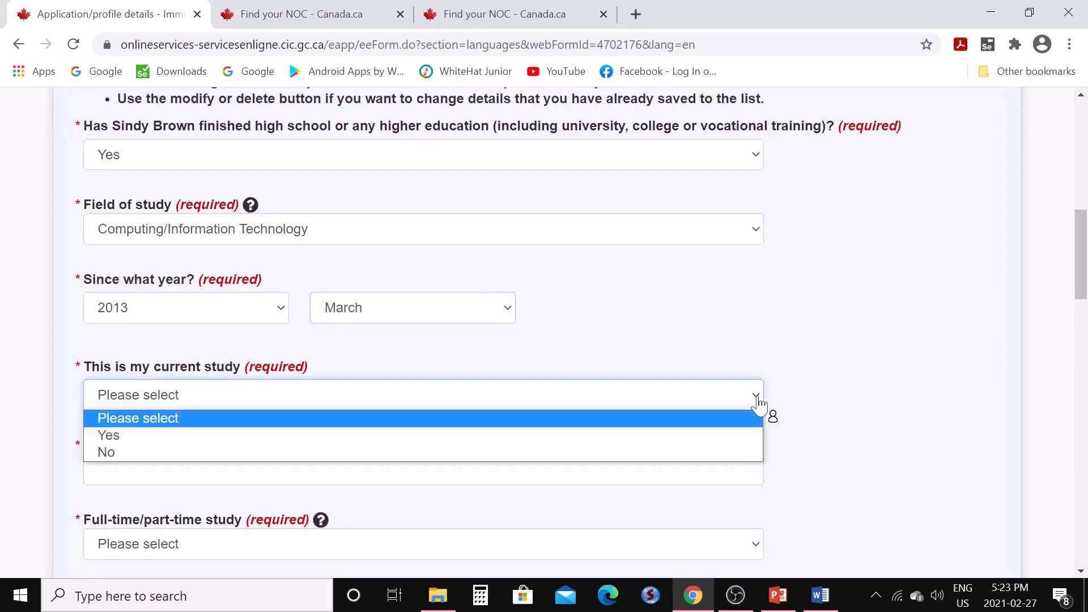
left_click(717, 456)
scroll(589, 448, "down", 3)
left_click(282, 309)
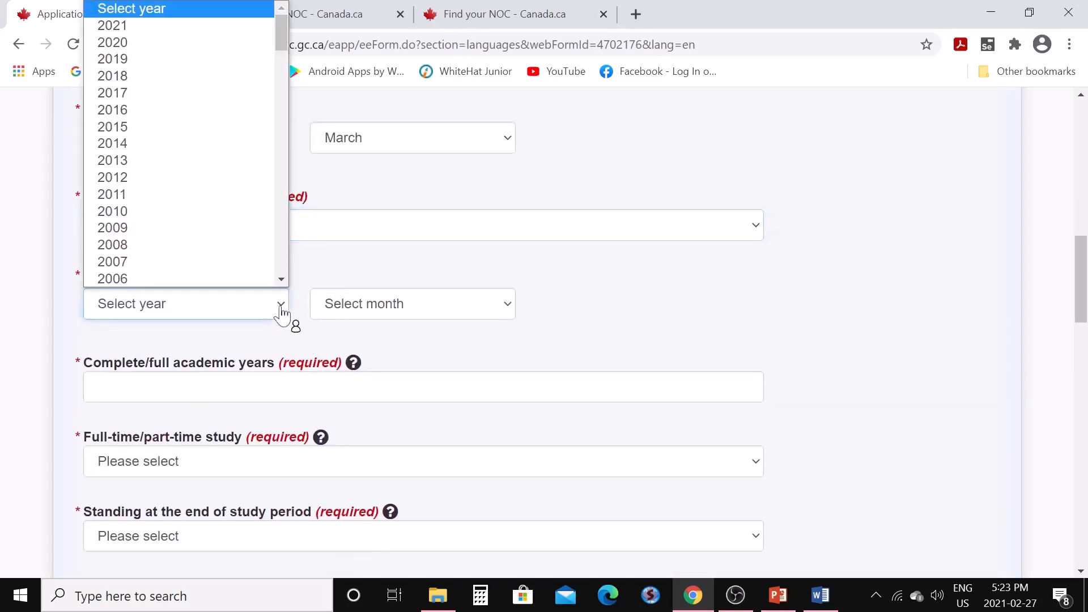
left_click(134, 113)
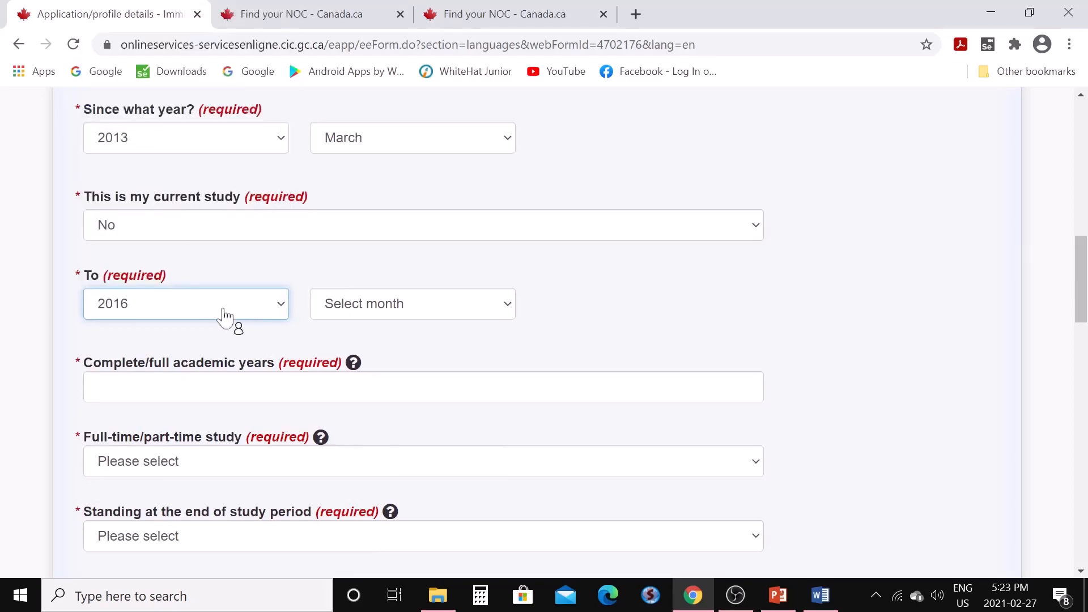
left_click(506, 309)
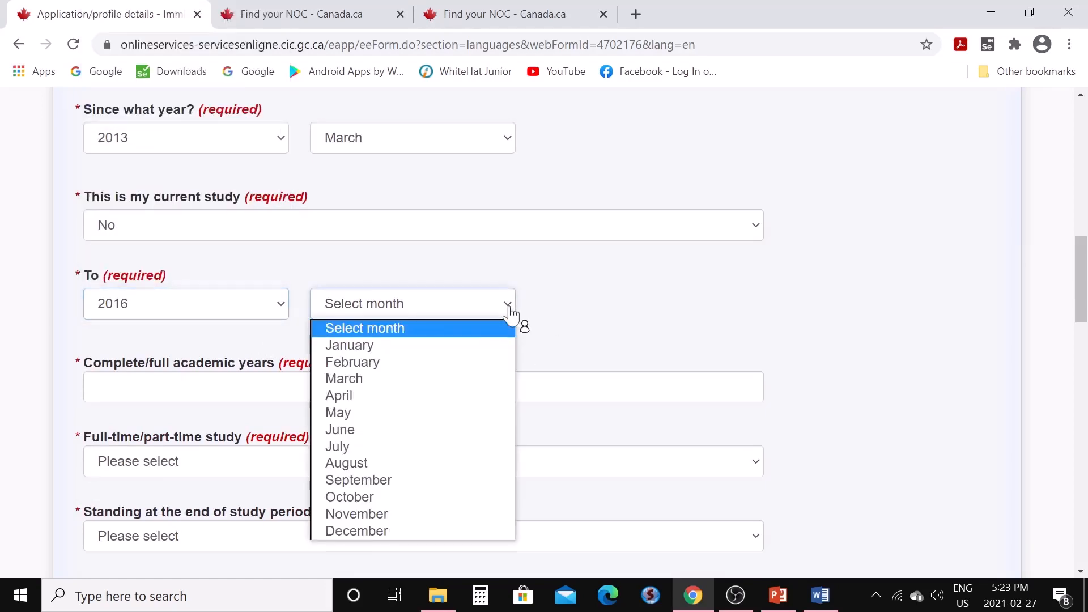
left_click(448, 381)
scroll(444, 369, "down", 3)
left_click(424, 217)
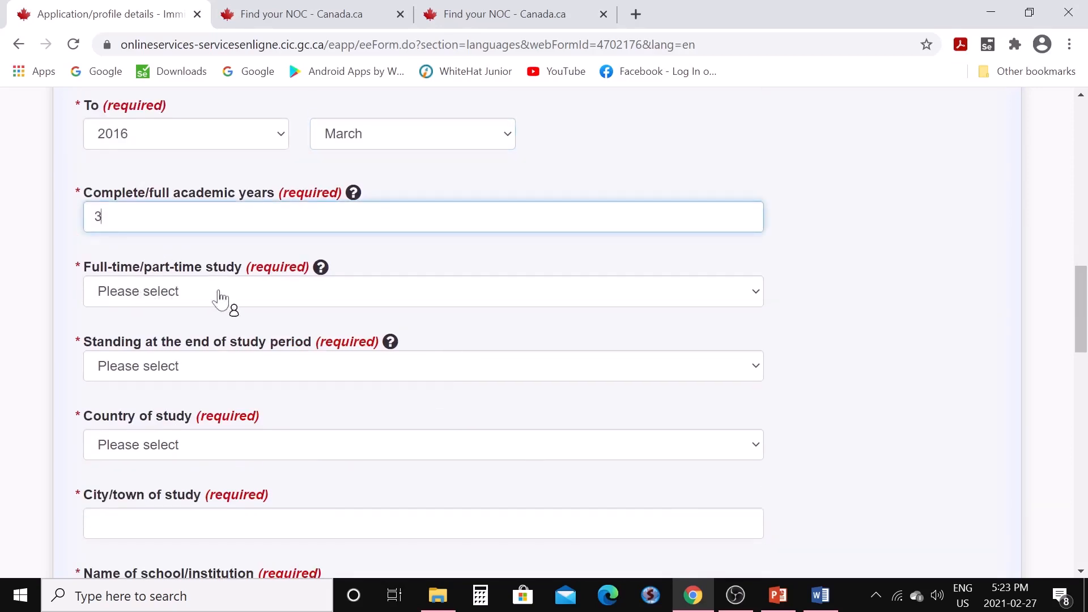
left_click(754, 298)
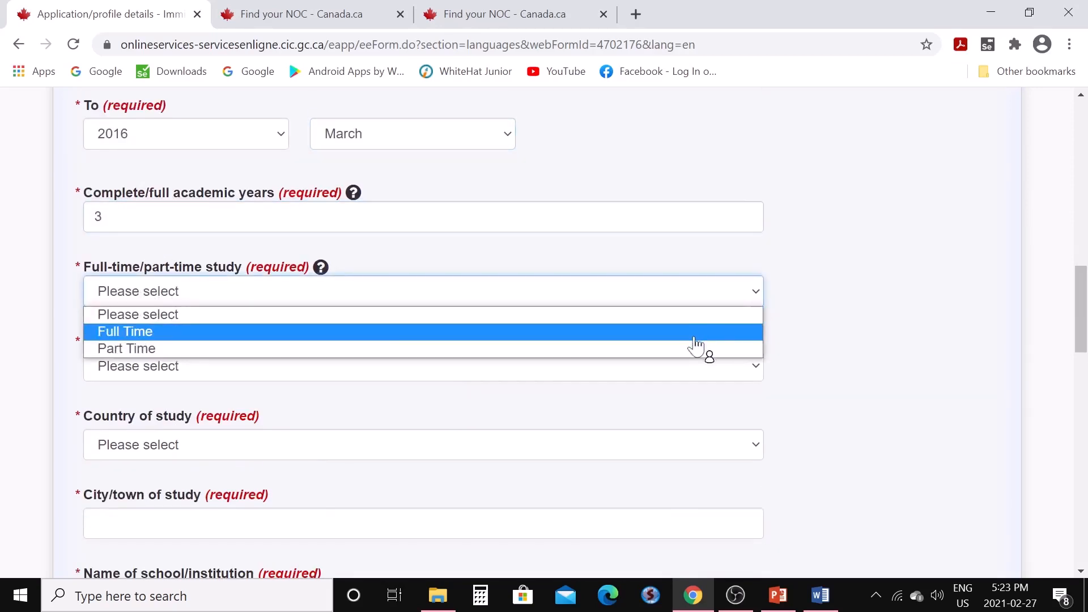
left_click(699, 334)
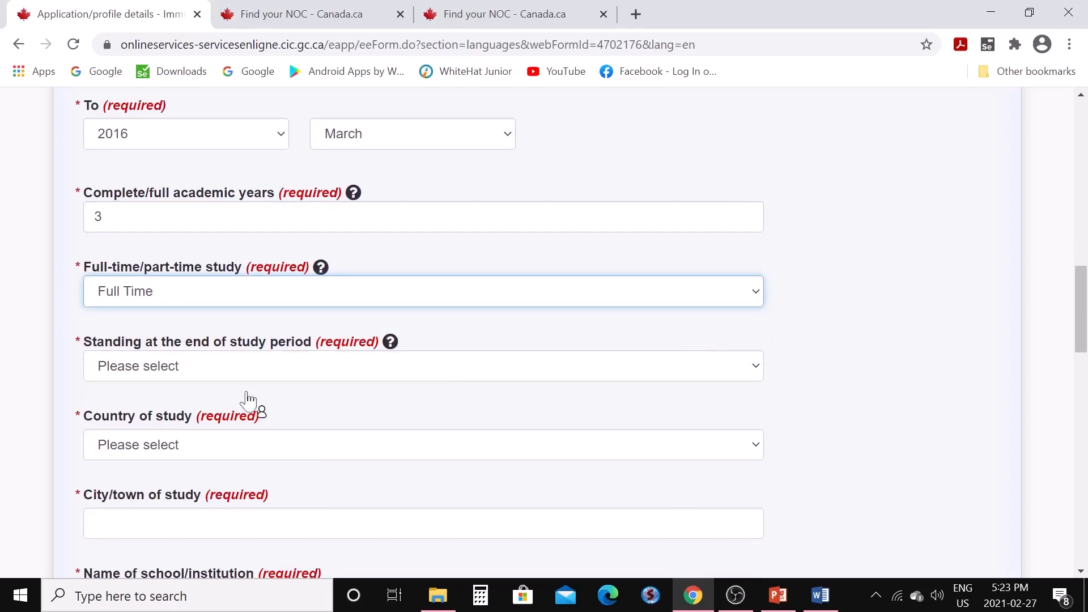
left_click(758, 368)
left_click(438, 430)
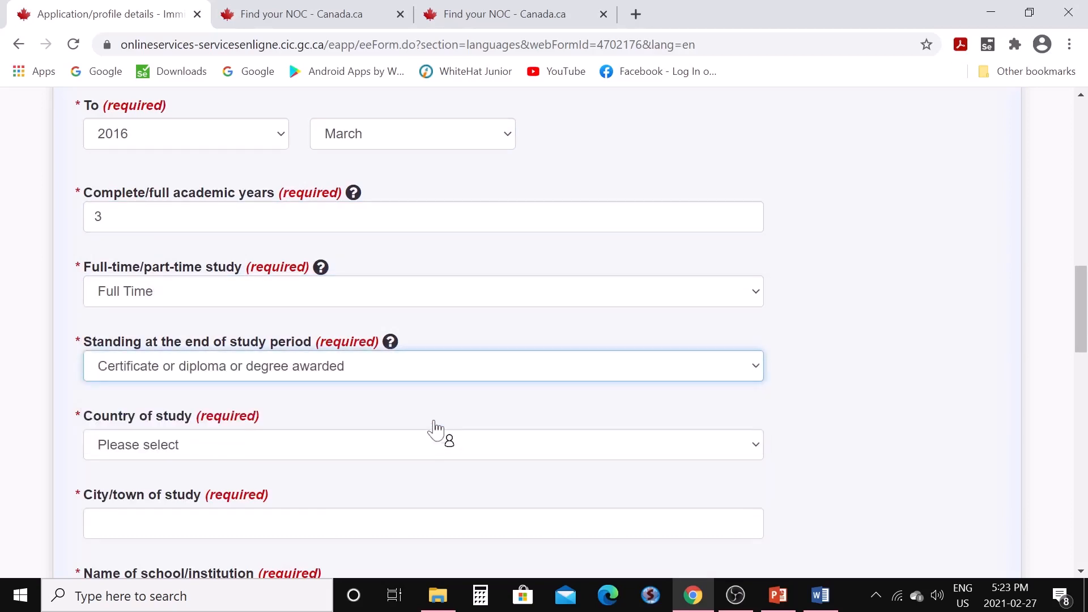
scroll(440, 433, "down", 3)
Set the place of study to Chandigarh, India, at University of CHD
left_click(757, 278)
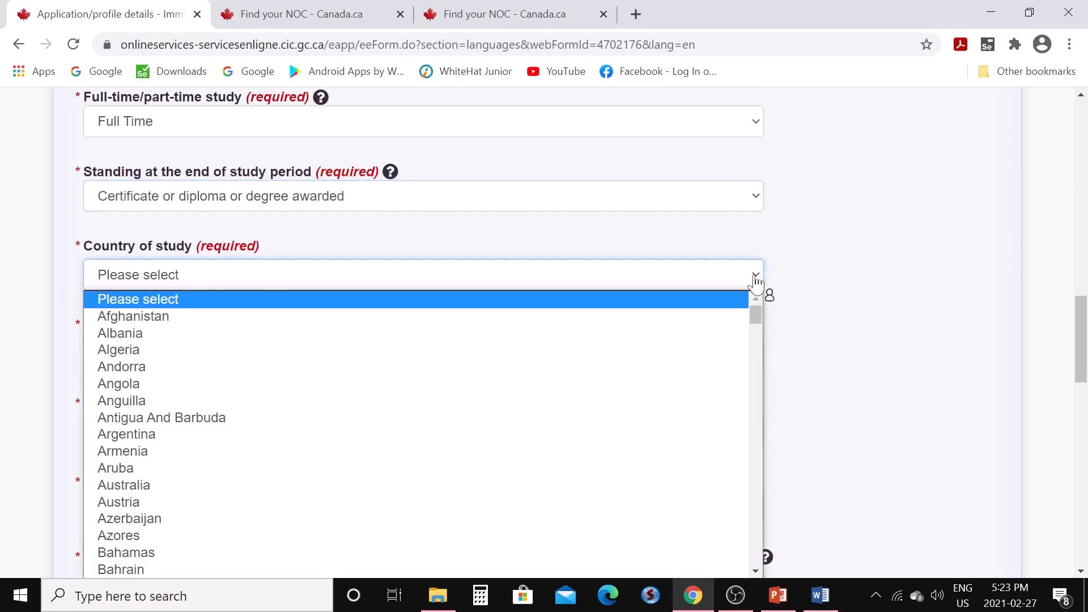
key("i")
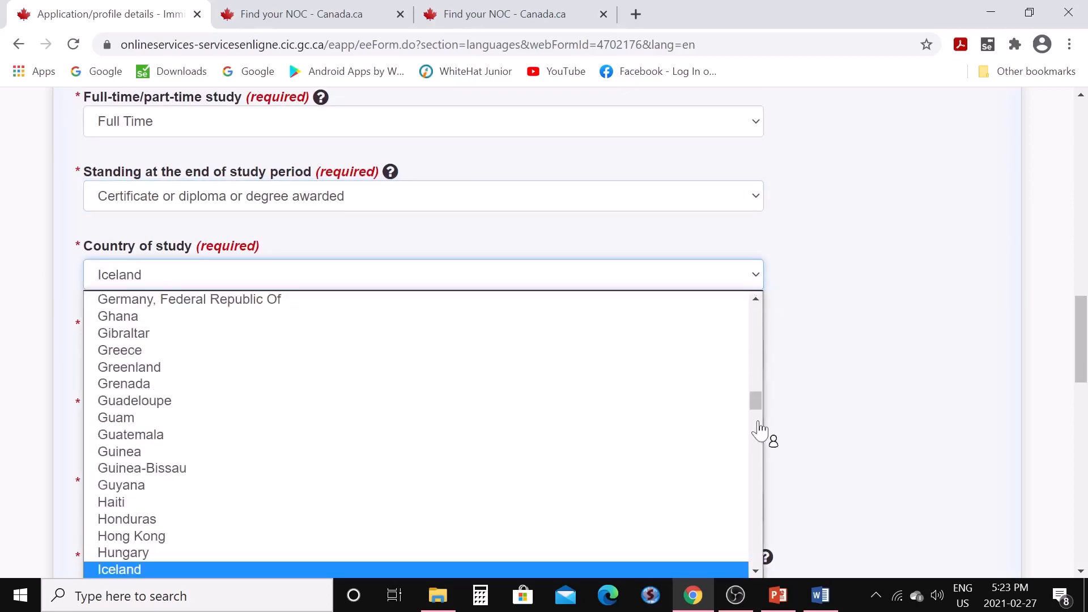
scroll(633, 558, "down", 1)
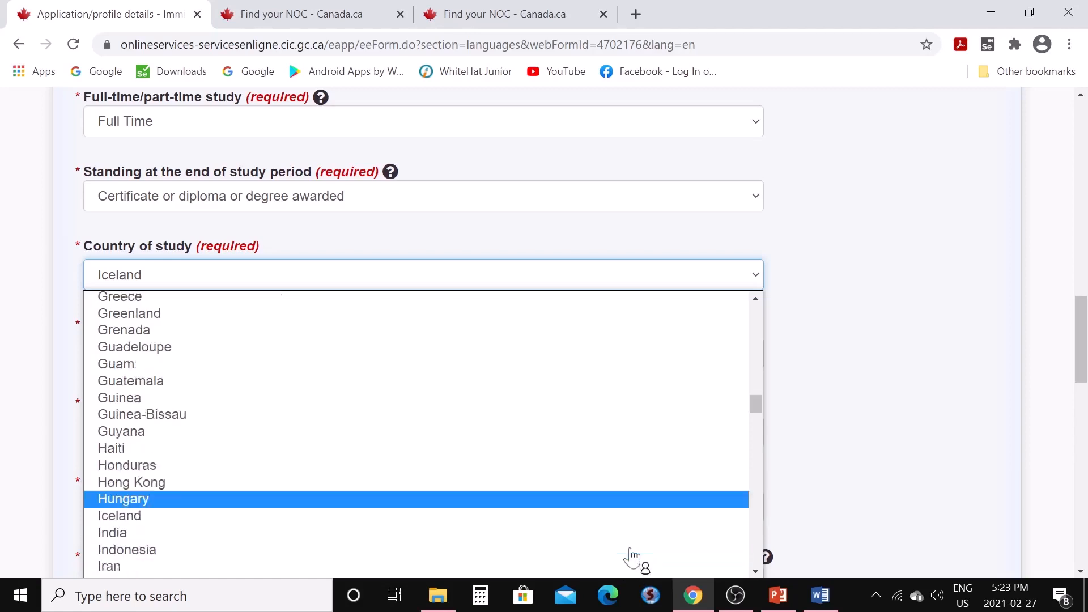
scroll(632, 559, "down", 2)
left_click(248, 419)
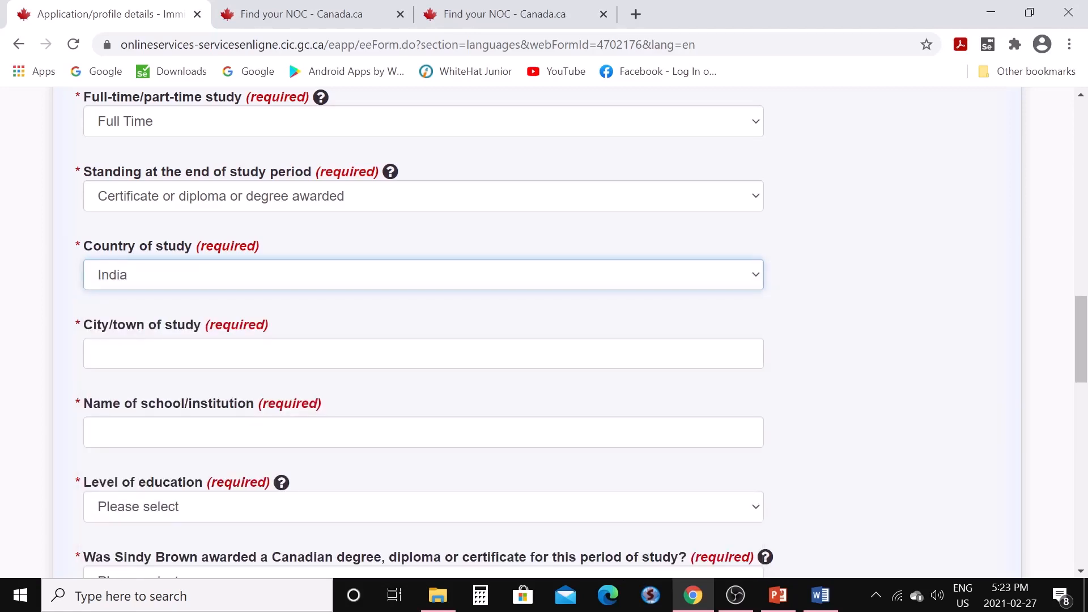
left_click(248, 353)
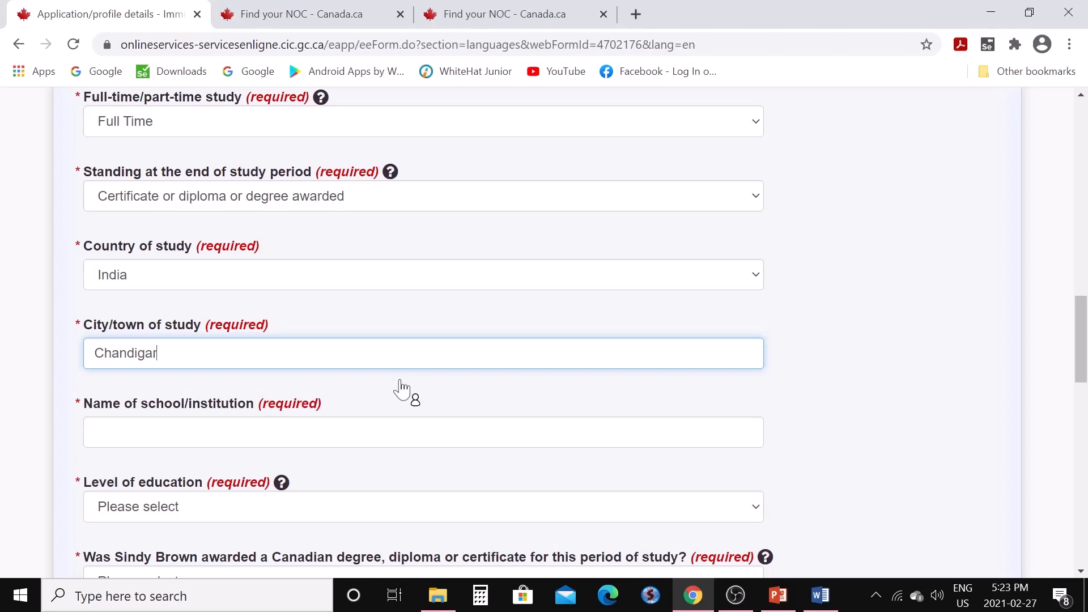
left_click(95, 432)
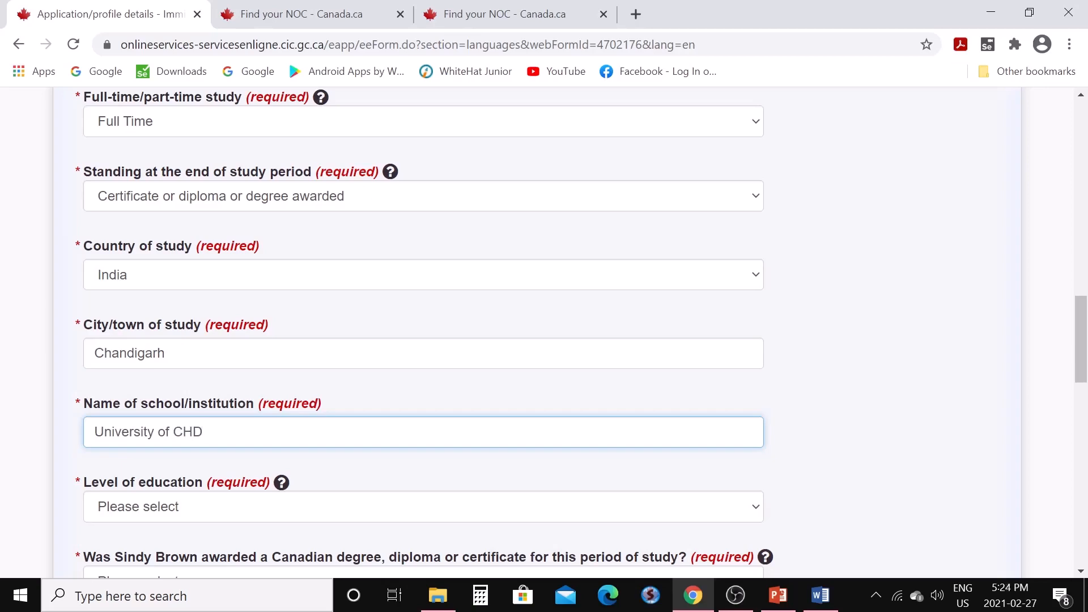
scroll(584, 332, "down", 3)
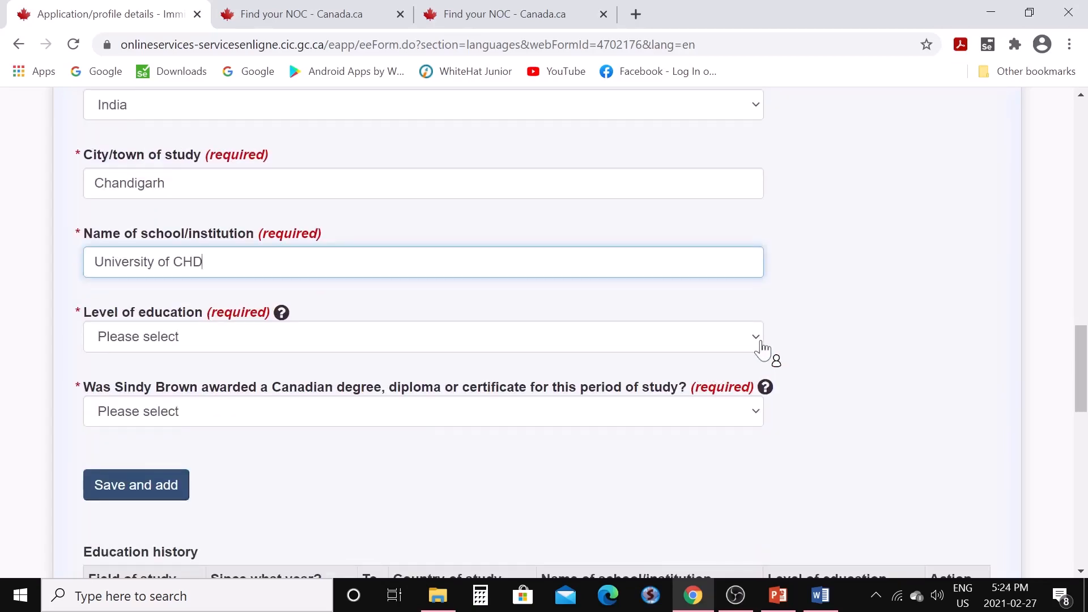
Choose Bachelor's degree level, answer No to a Canadian degree and Yes to an ECA
left_click(762, 343)
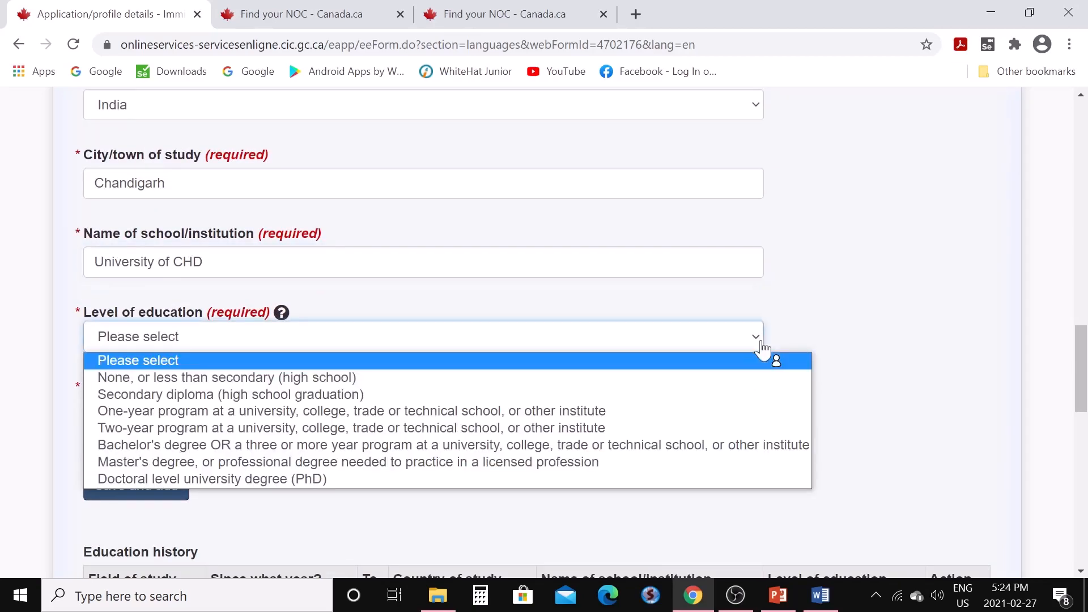
left_click(527, 448)
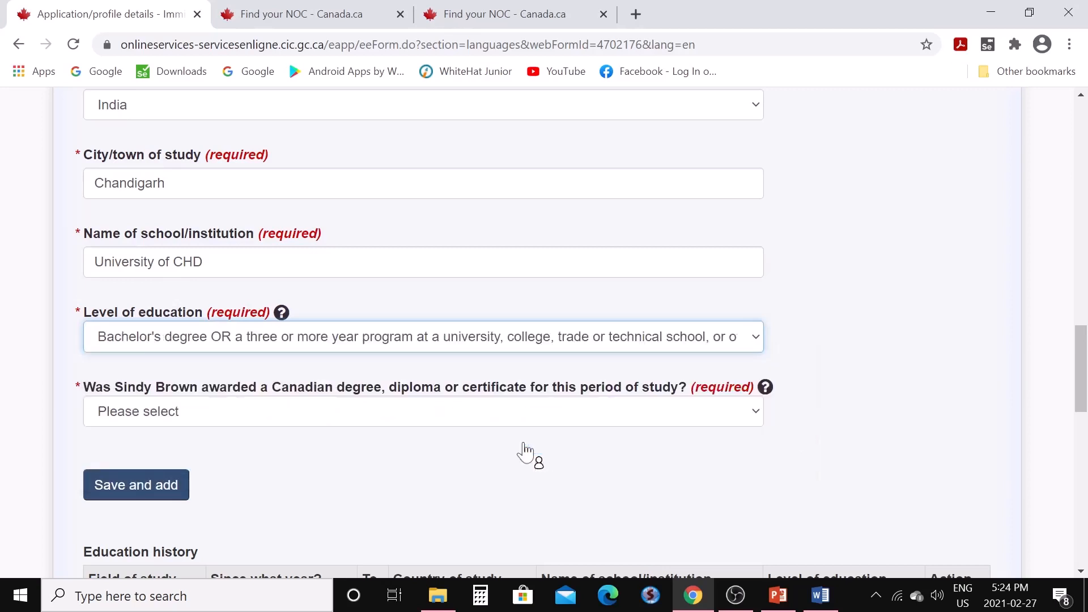
left_click(757, 417)
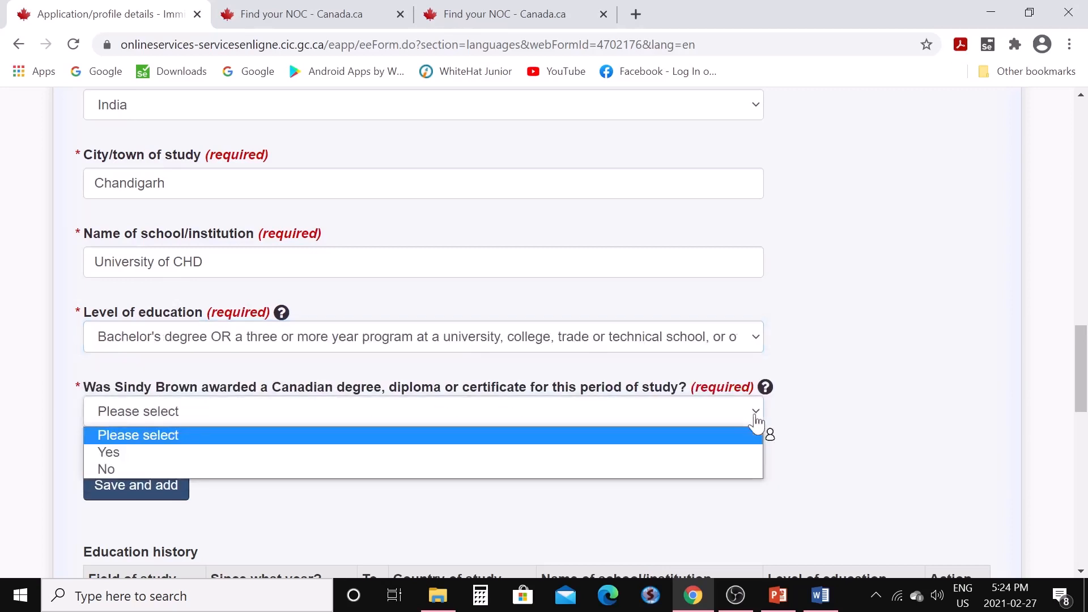
left_click(705, 469)
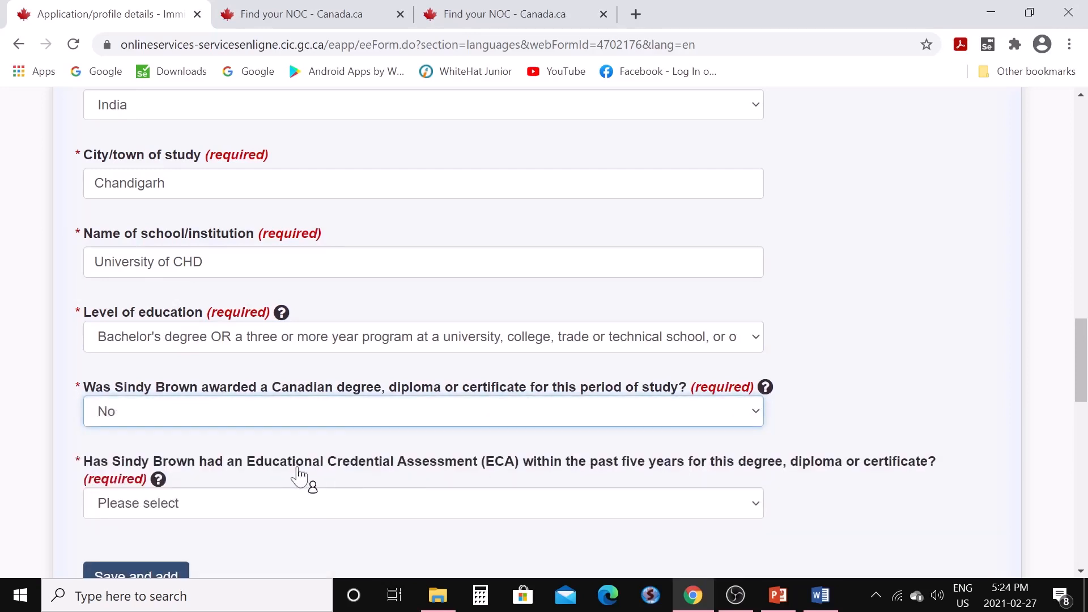
scroll(340, 448, "down", 3)
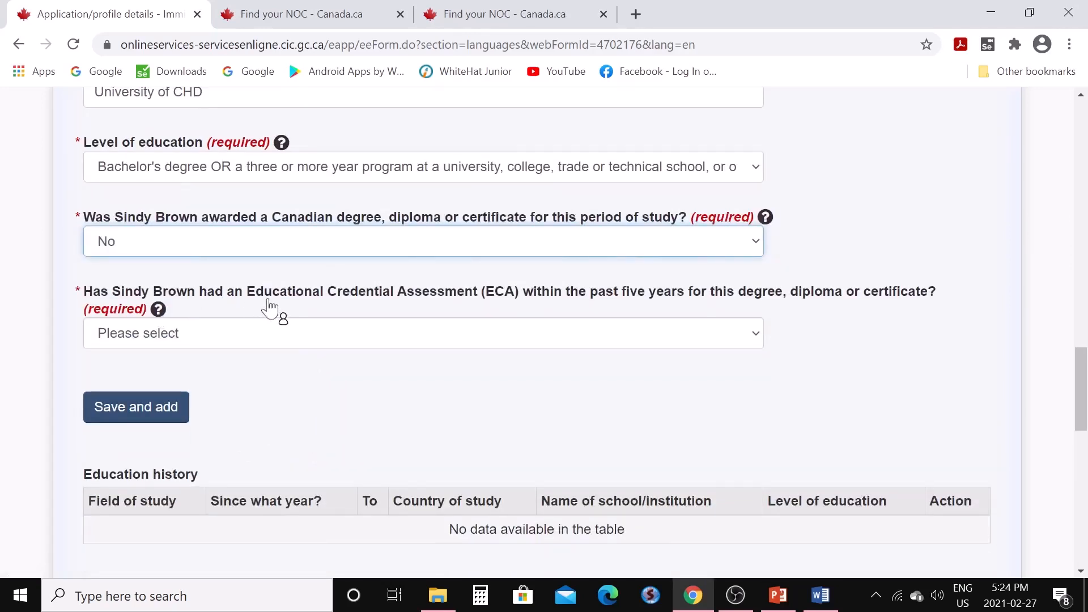
left_click(758, 339)
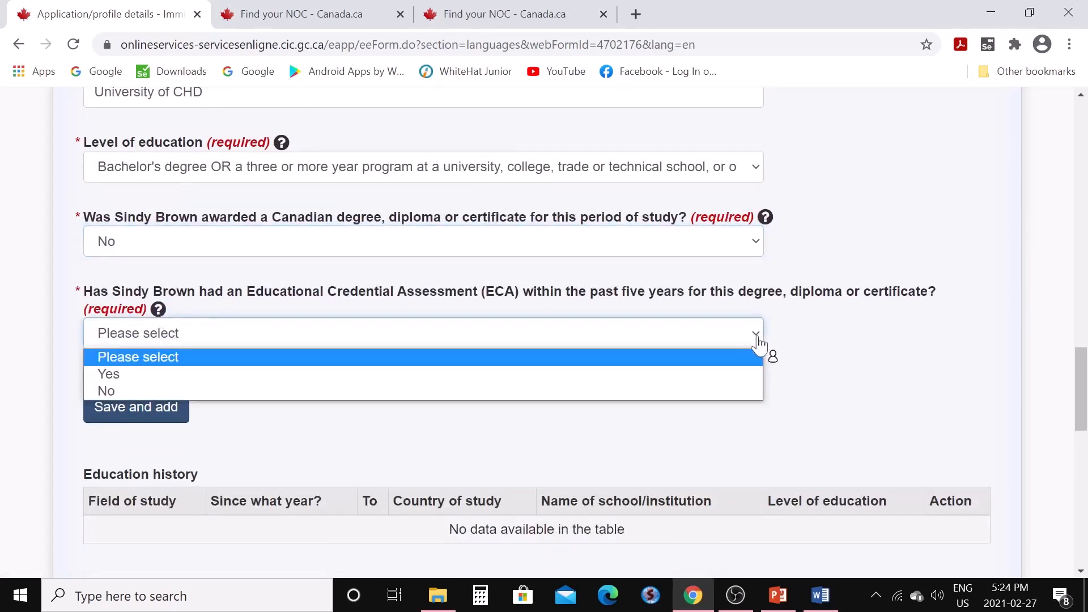
left_click(735, 374)
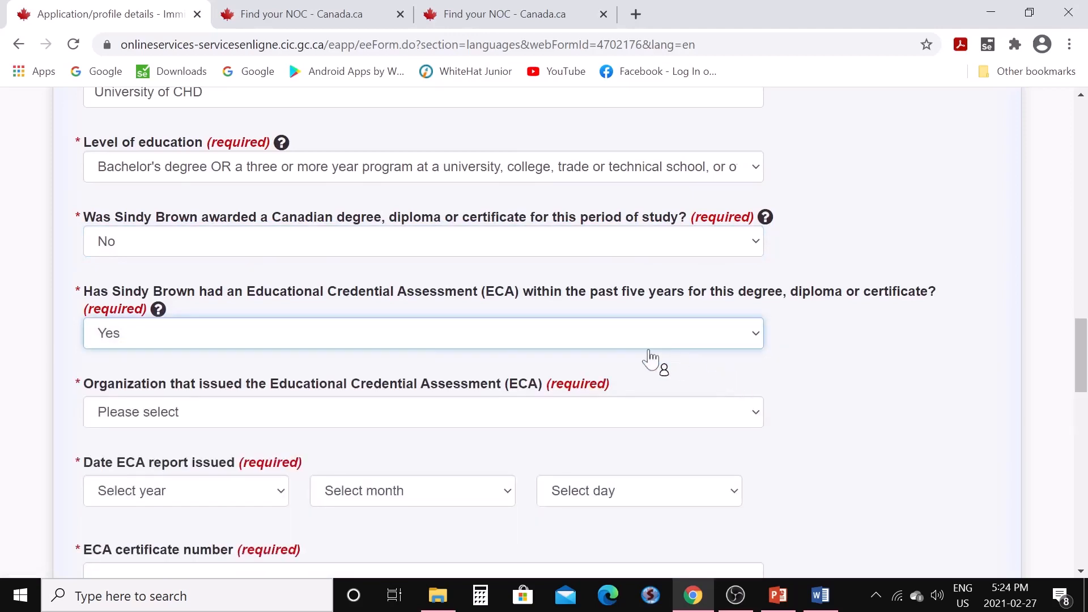
Record the World Education Services ECA dated 2020-02-02 and enter its certificate number
scroll(564, 397, "down", 3)
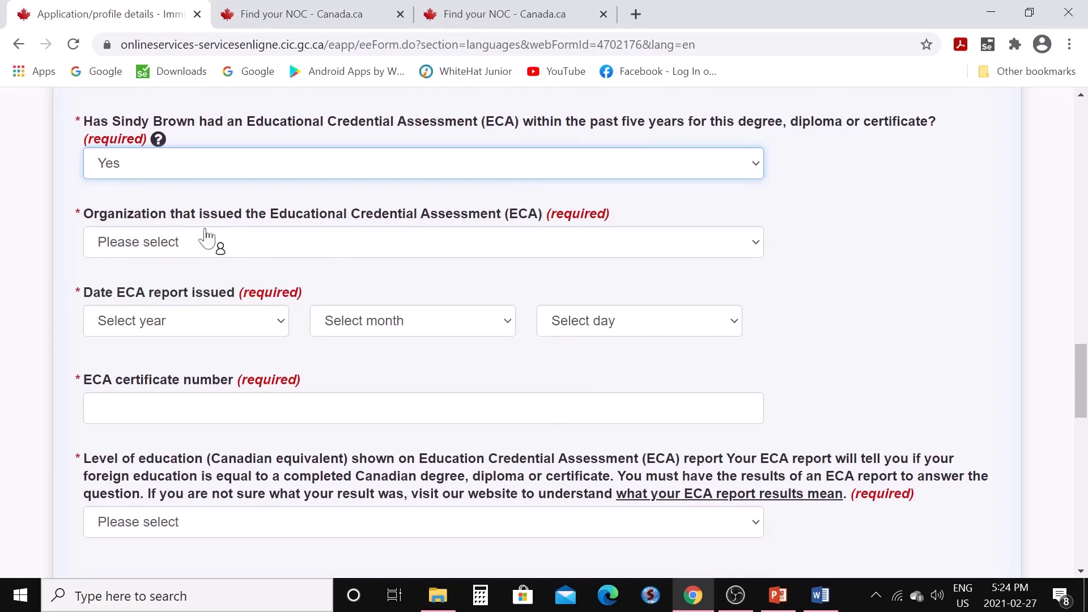
left_click(757, 248)
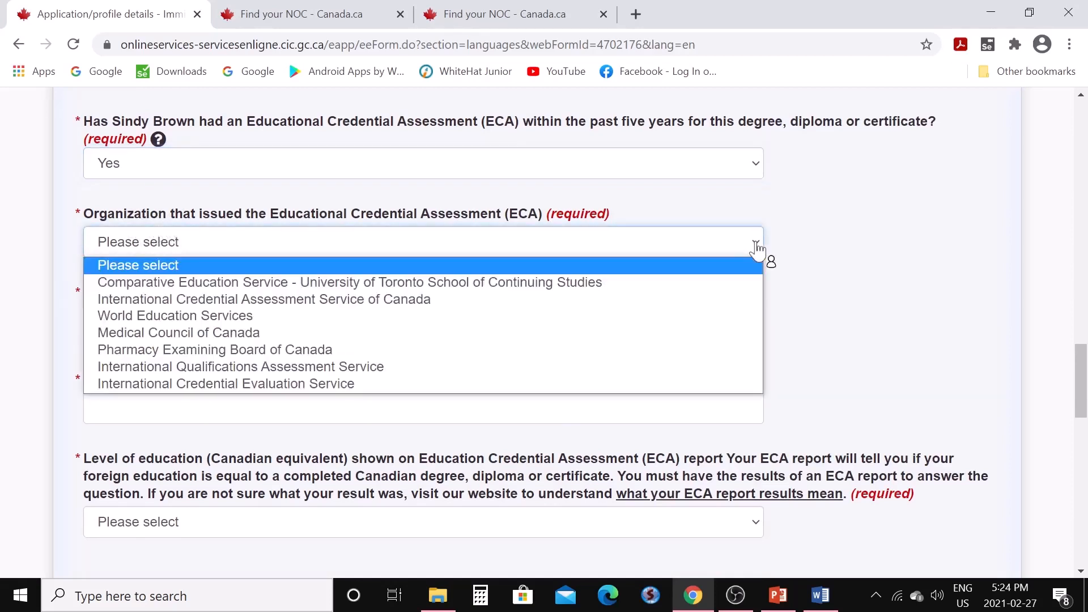
left_click(491, 320)
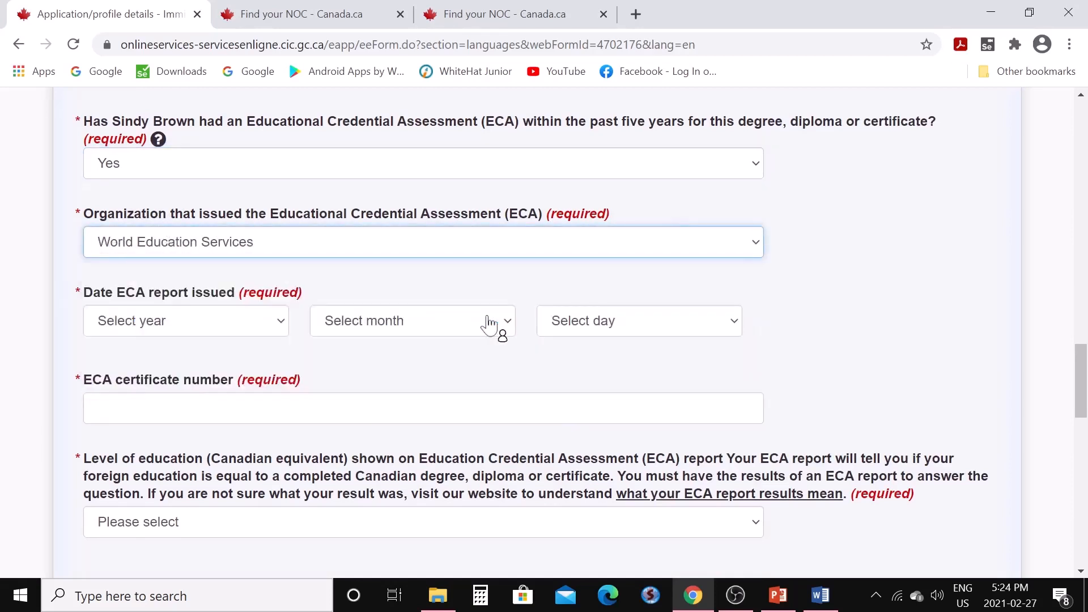
left_click(281, 326)
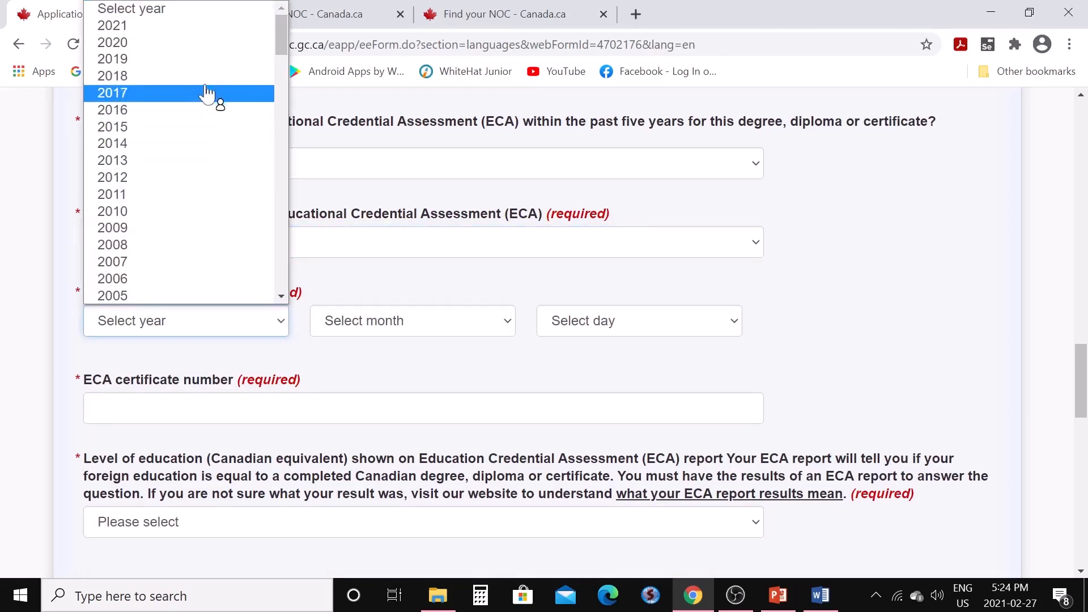
left_click(209, 50)
left_click(506, 330)
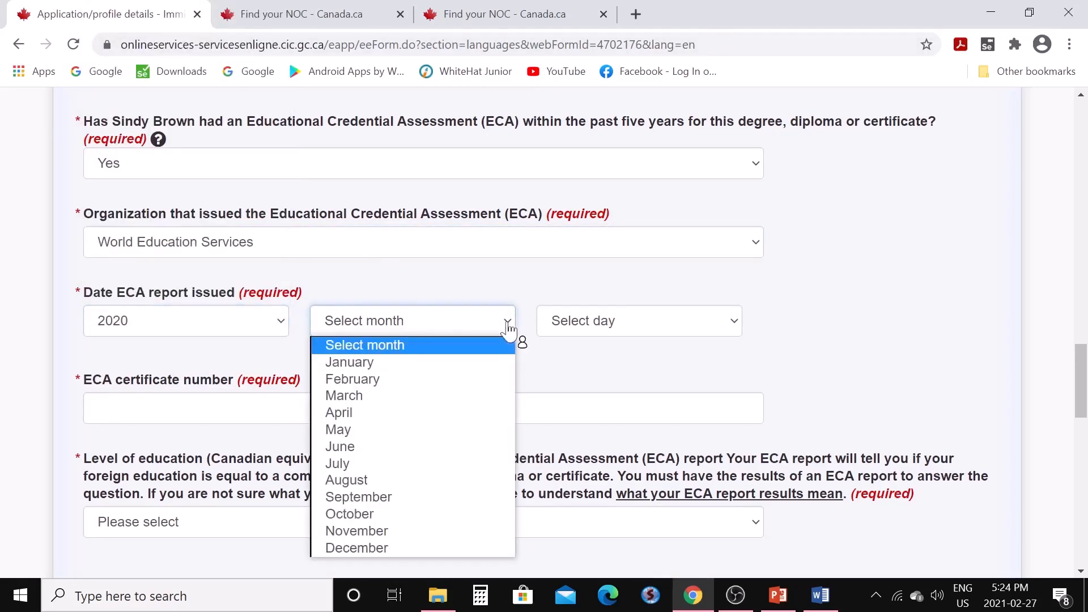
left_click(485, 379)
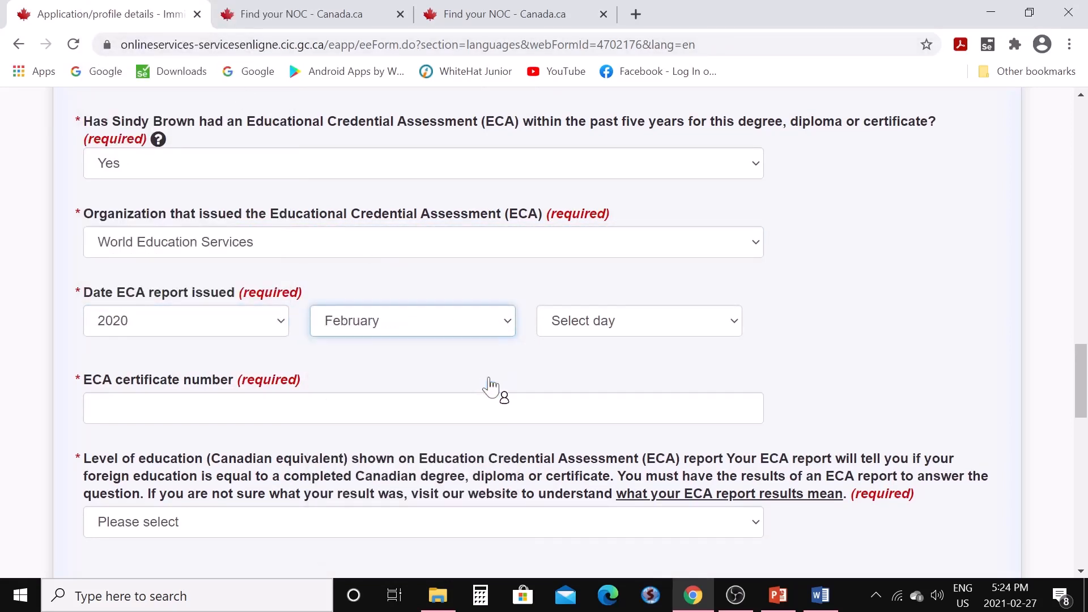
left_click(735, 329)
left_click(648, 52)
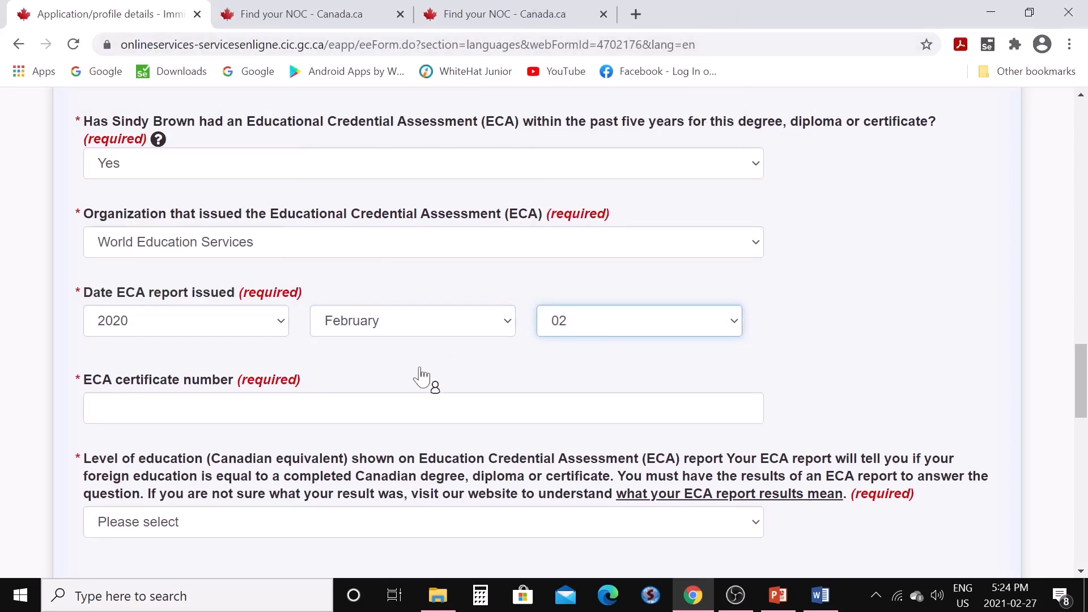
left_click(409, 408)
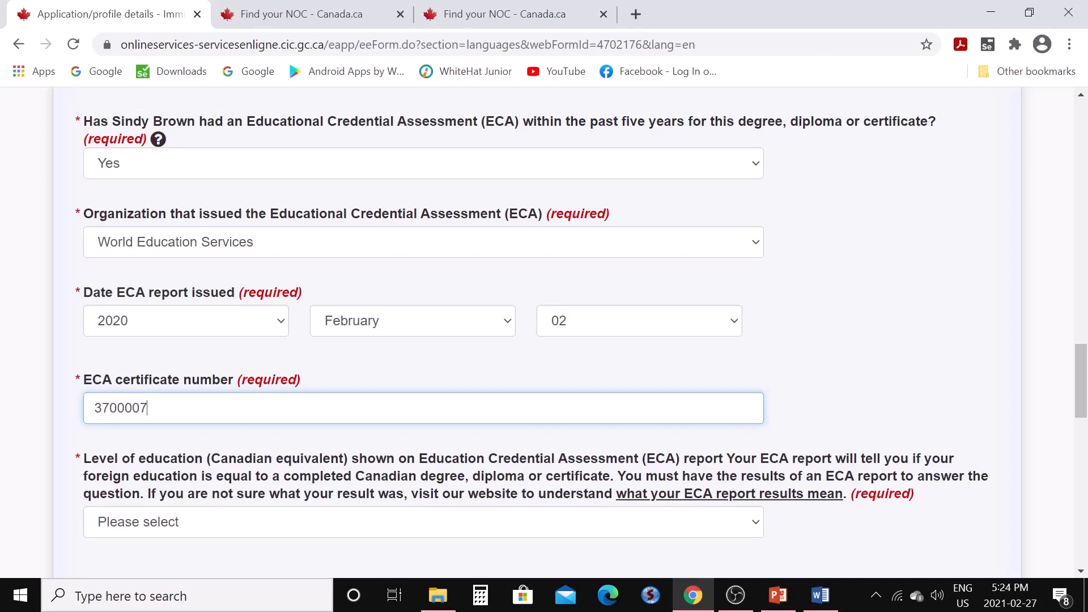
scroll(364, 357, "down", 3)
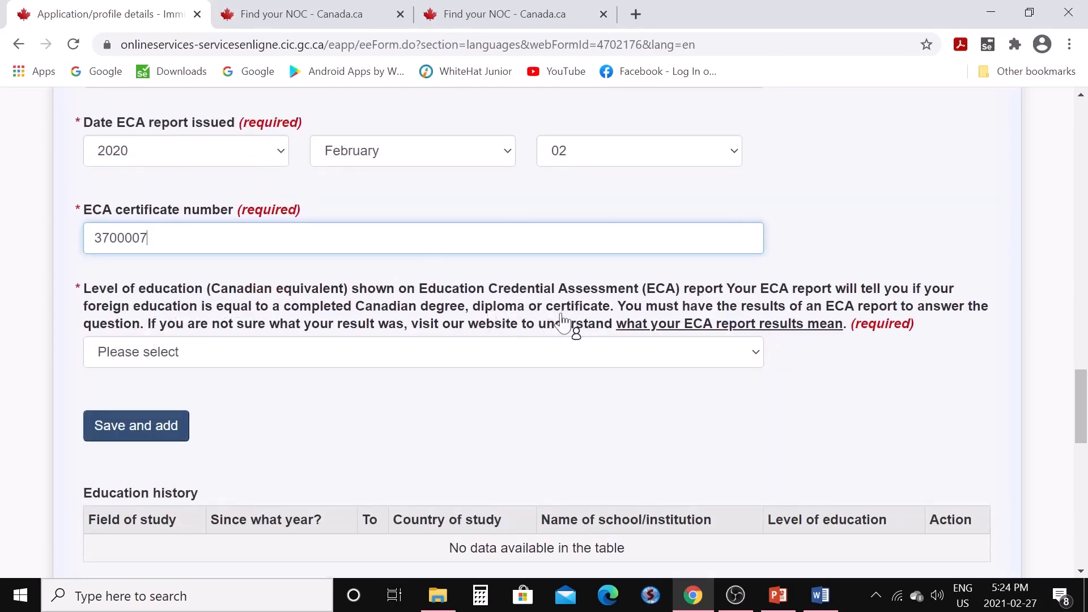
Set the Canadian equivalent to Bachelor's degree, save the education entry, and continue to Official languages
left_click(759, 358)
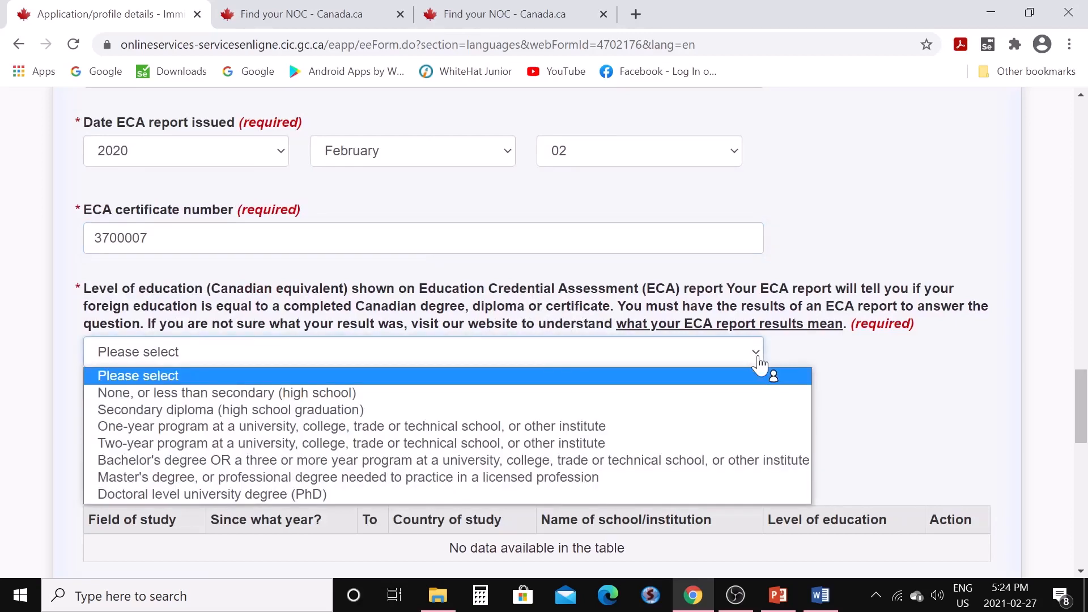
left_click(674, 462)
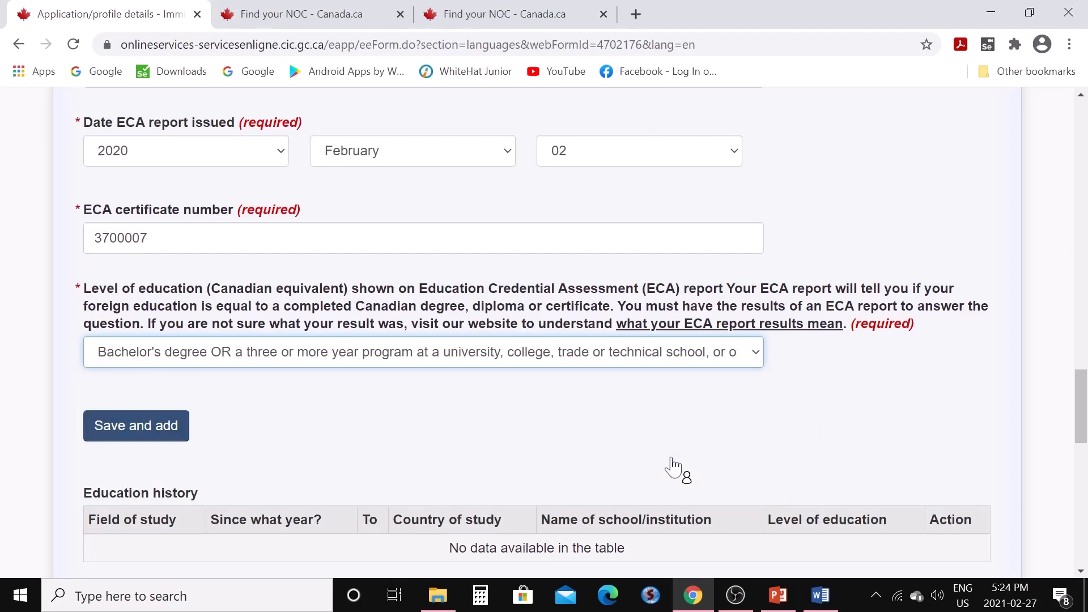
scroll(461, 413, "down", 3)
left_click(151, 262)
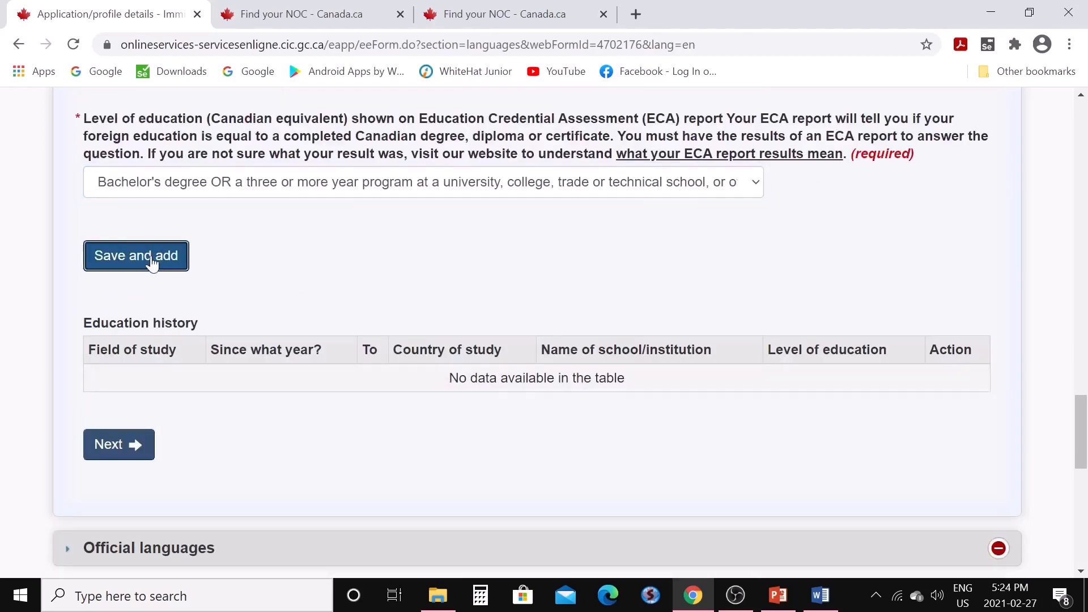
scroll(306, 368, "up", 3)
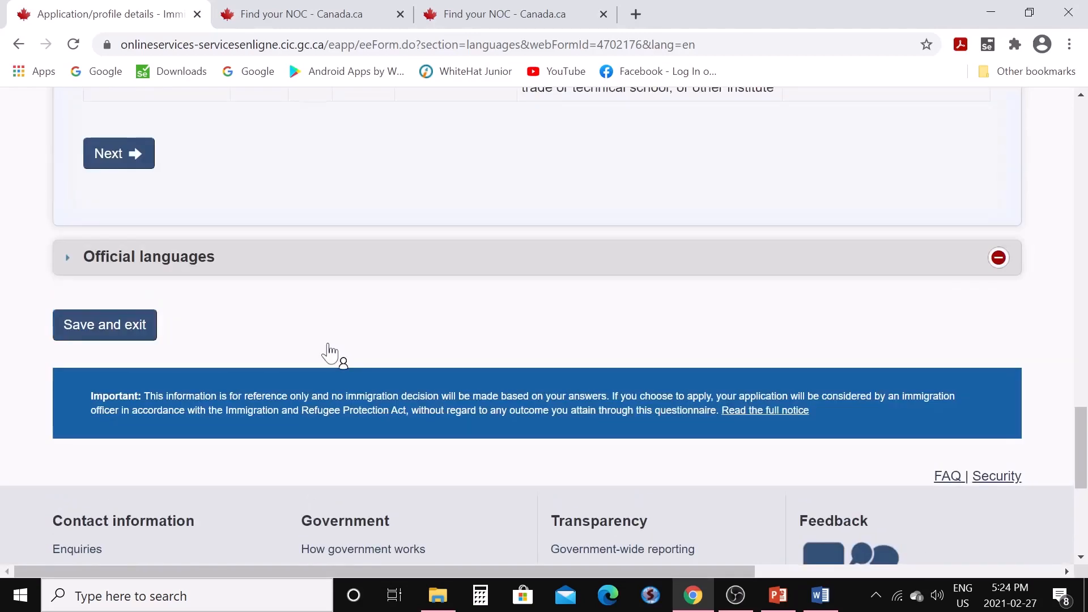
scroll(329, 352, "up", 3)
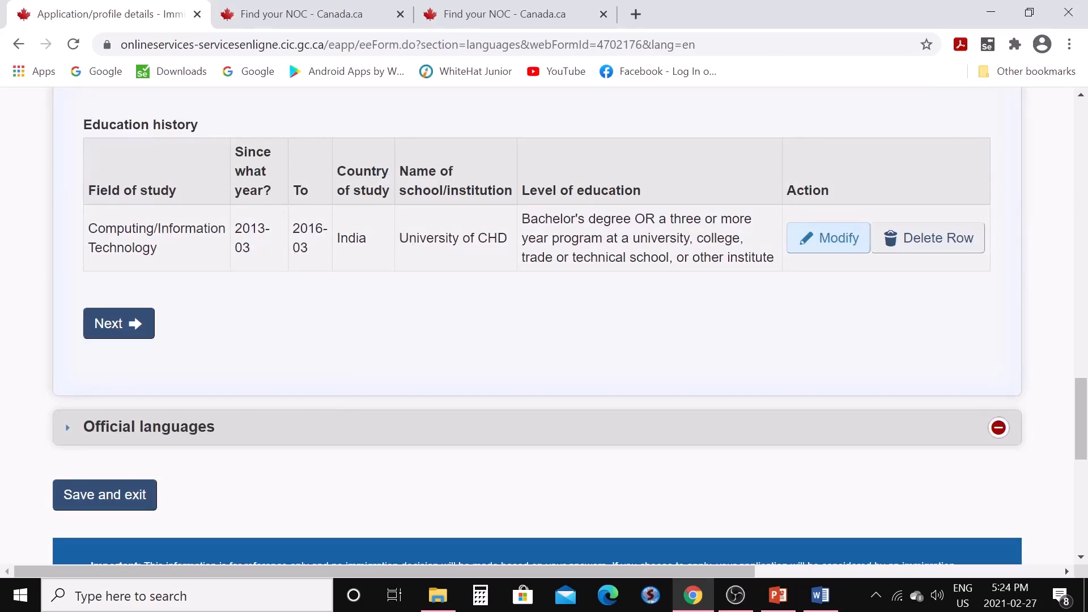
scroll(196, 269, "up", 5)
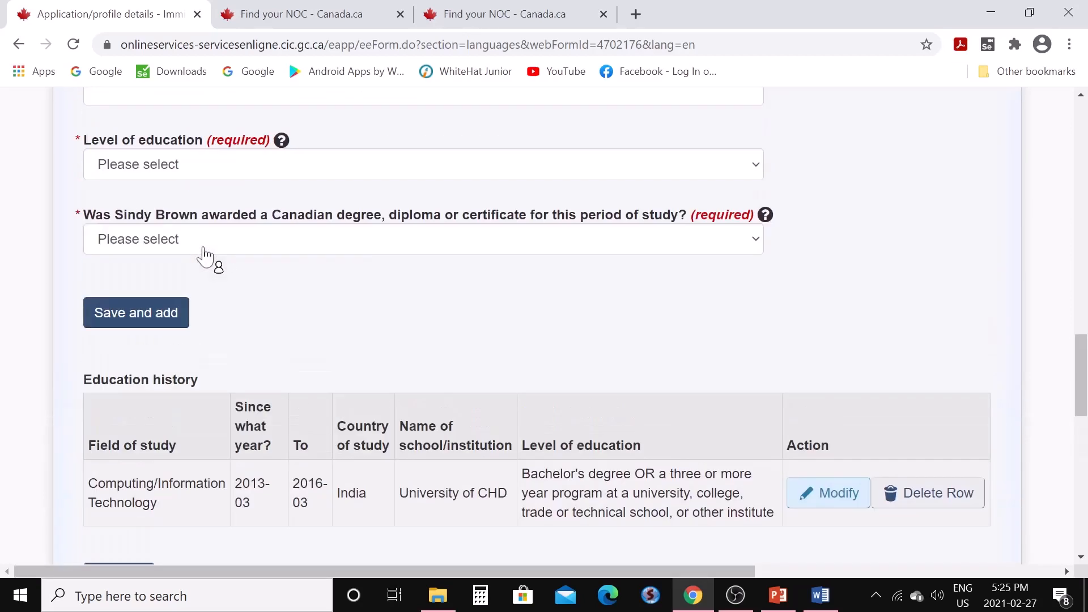
scroll(227, 340, "down", 3)
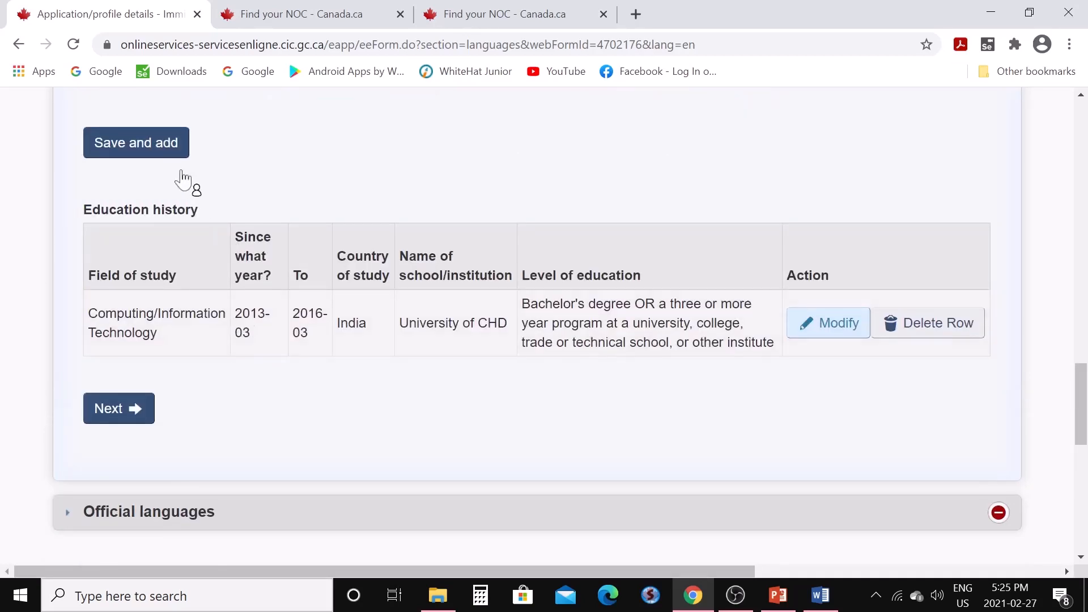
left_click(149, 423)
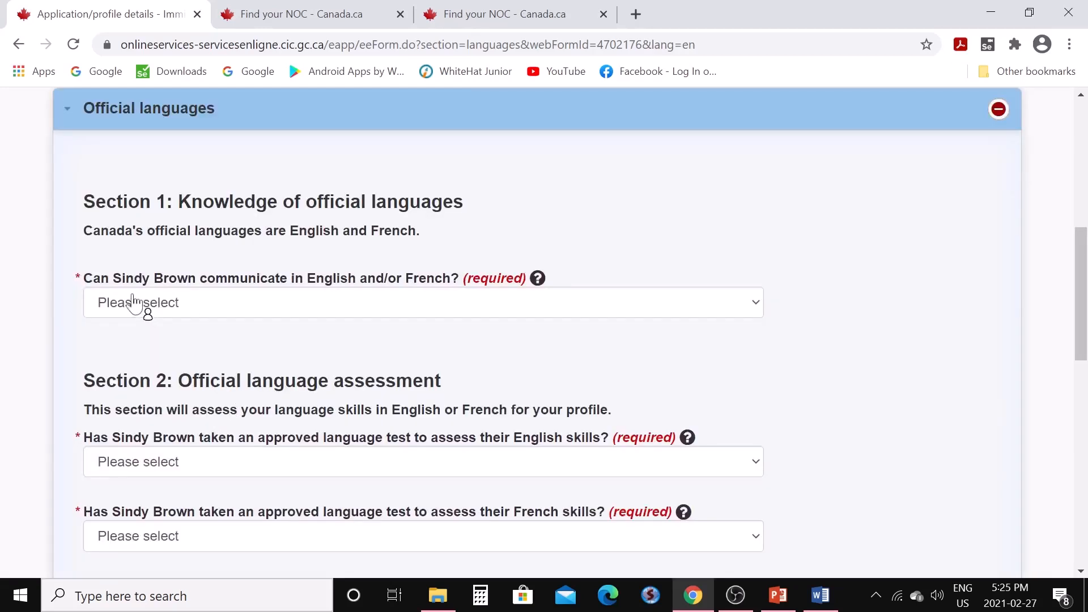
Choose English, answer Yes to an English test, and select IELTS General Training
left_click(756, 310)
left_click(709, 343)
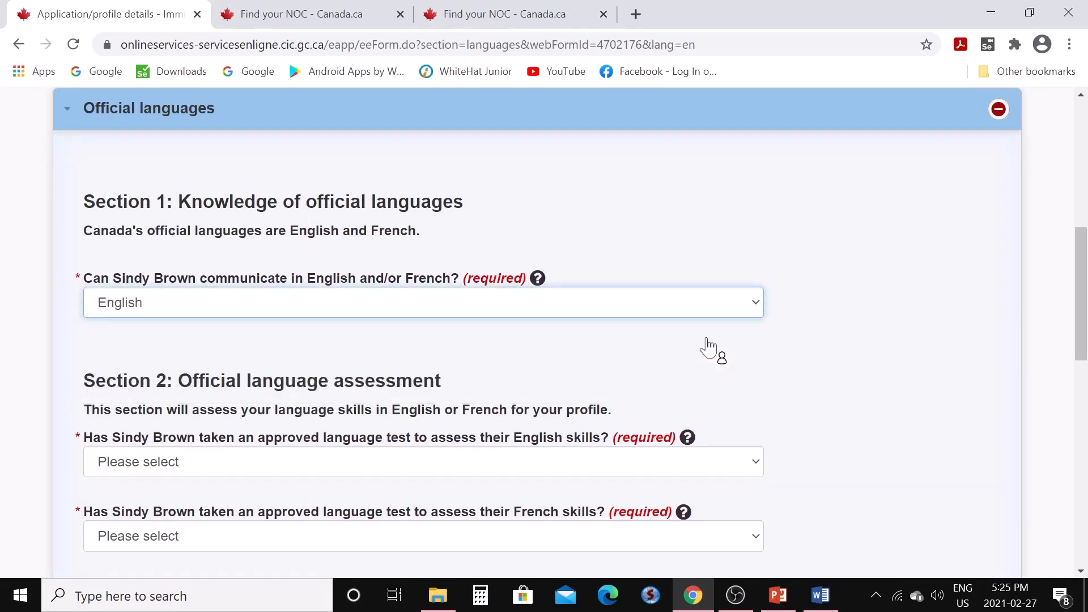
scroll(711, 374, "down", 3)
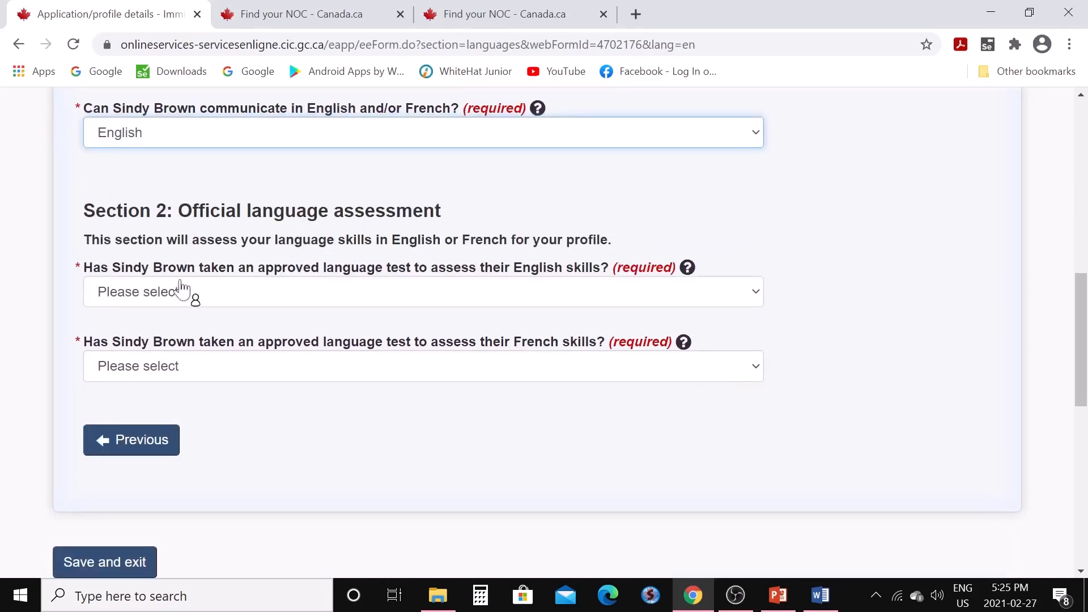
left_click(754, 296)
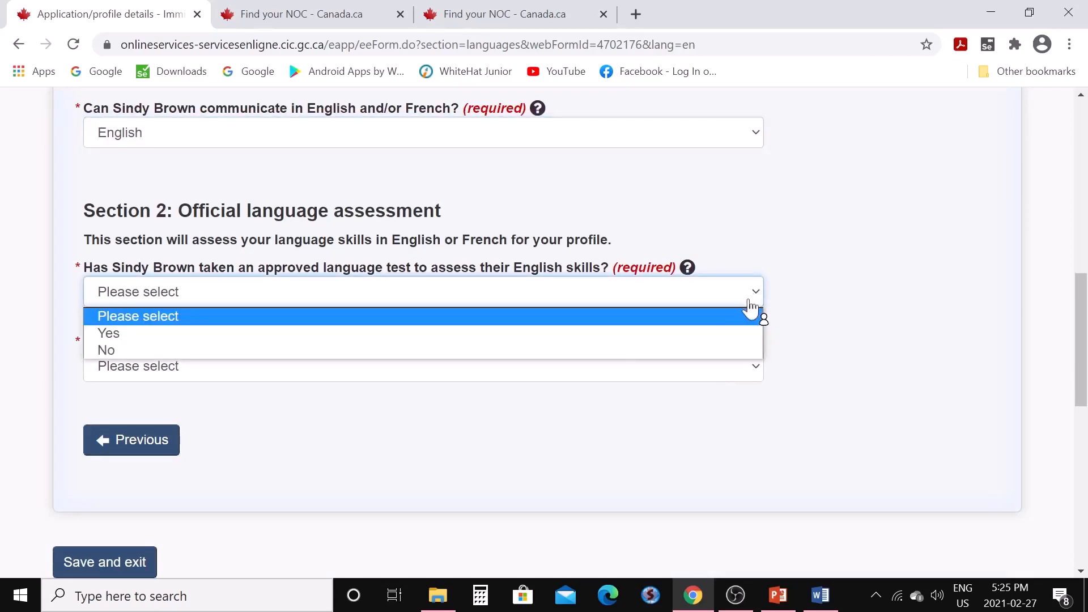
left_click(725, 334)
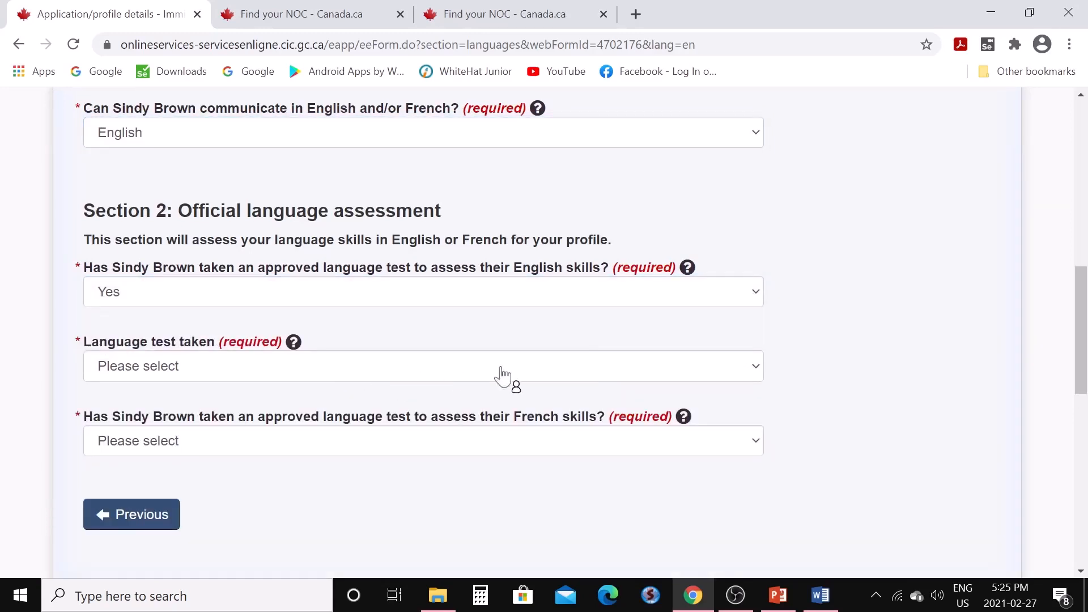
left_click(754, 367)
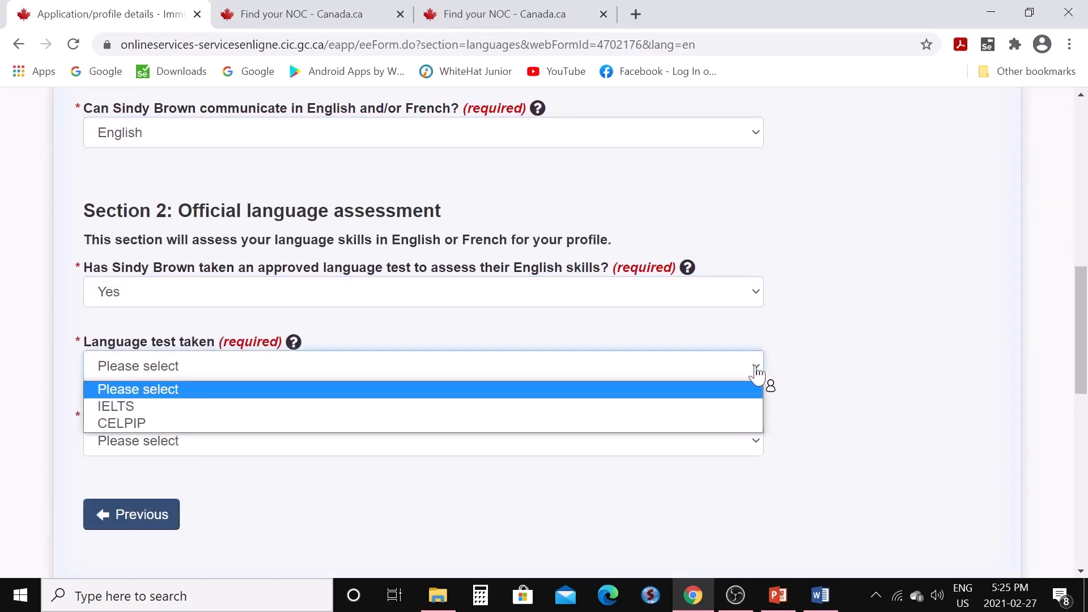
left_click(741, 408)
scroll(567, 351, "down", 3)
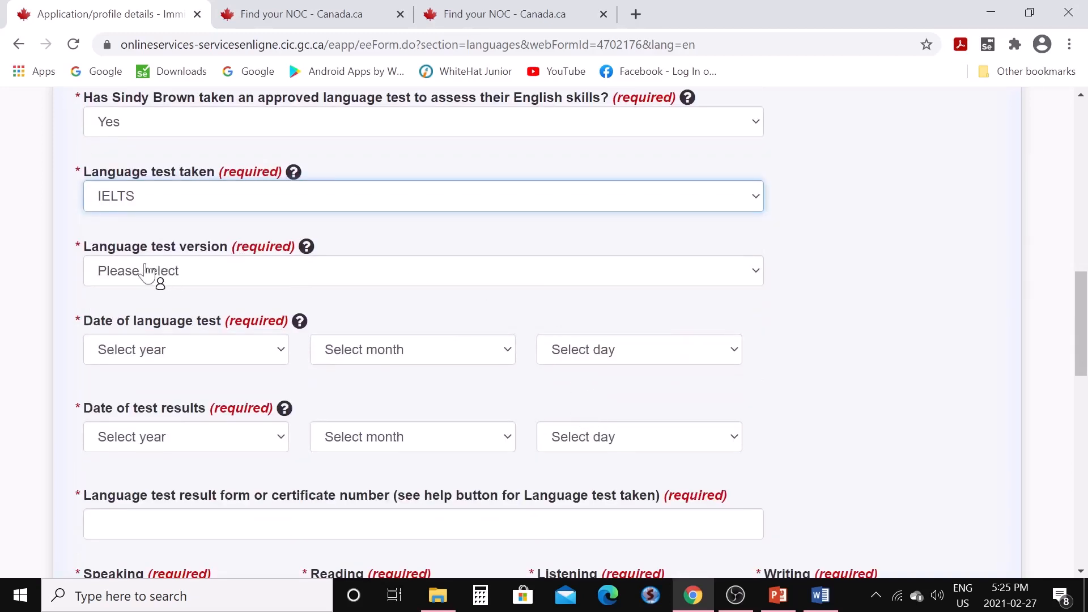
left_click(756, 275)
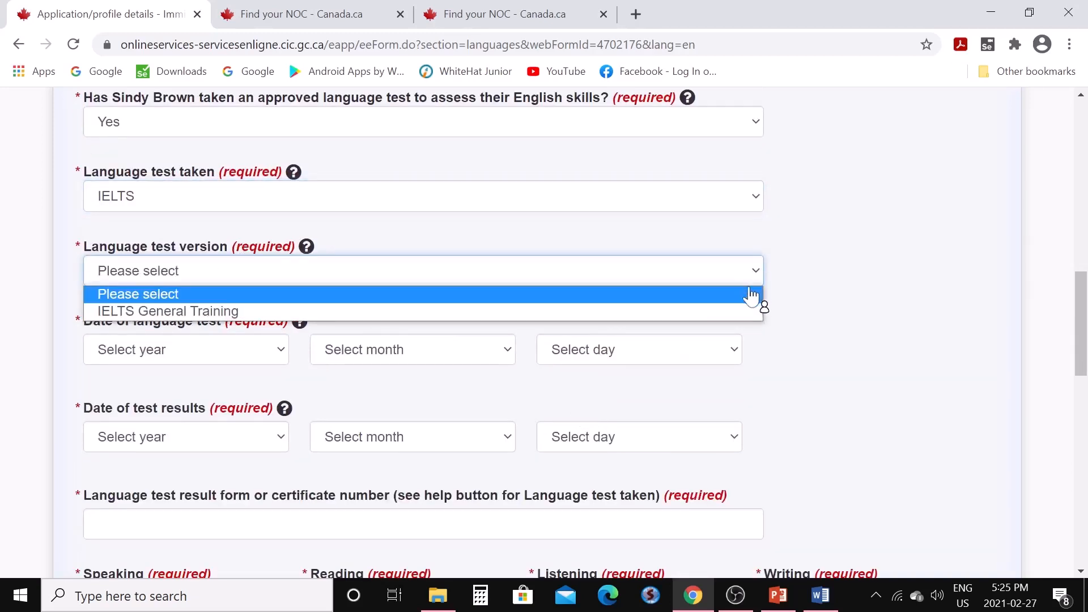
left_click(737, 313)
scroll(576, 363, "down", 3)
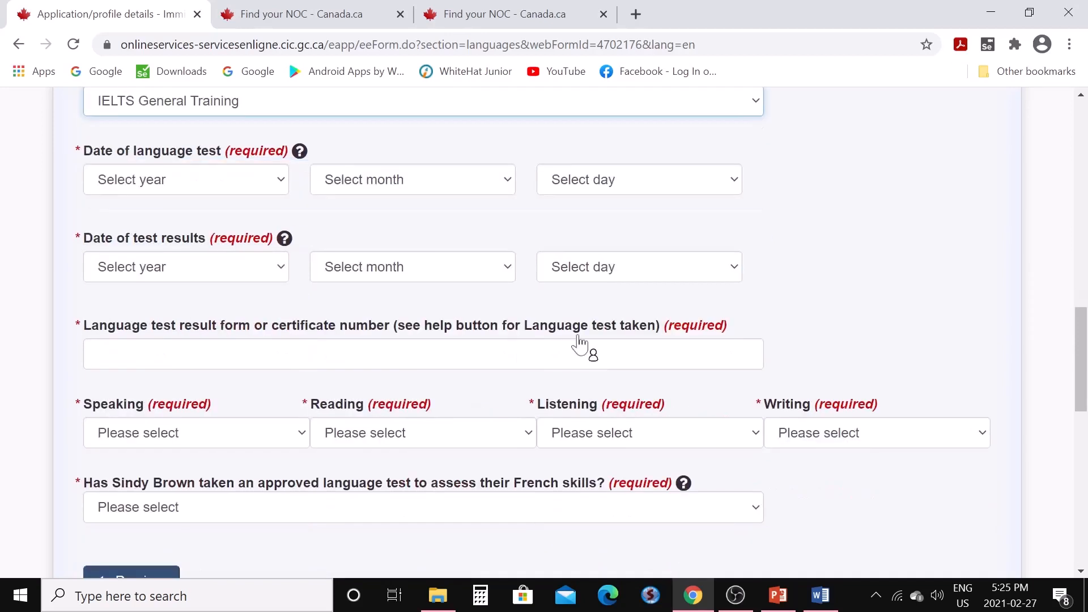
Set the test date to 2020/November/02 and the results date to 2020/November/18
left_click(286, 181)
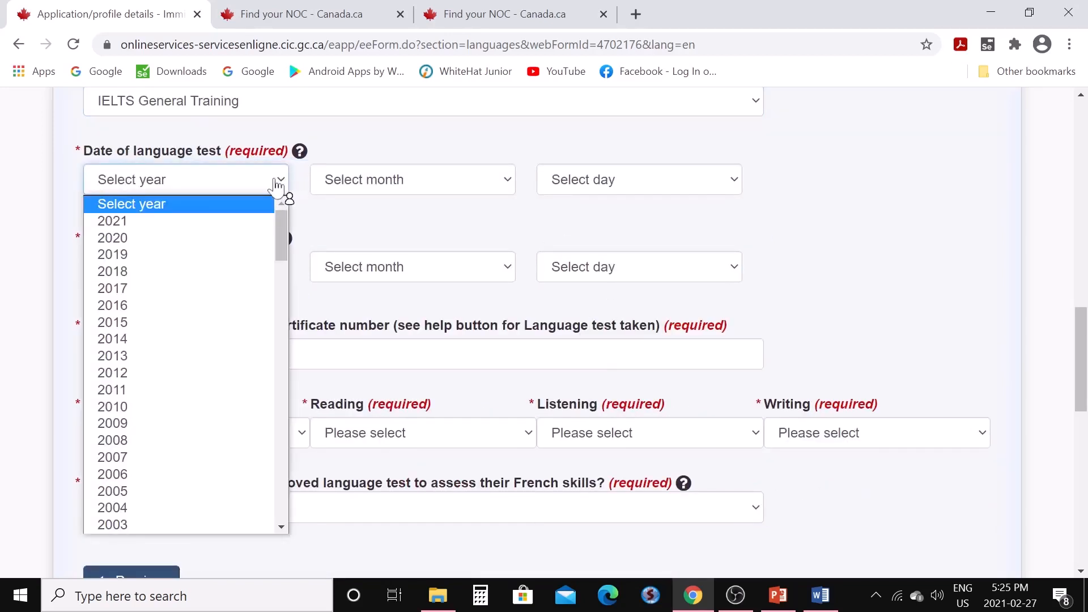
left_click(220, 238)
left_click(507, 183)
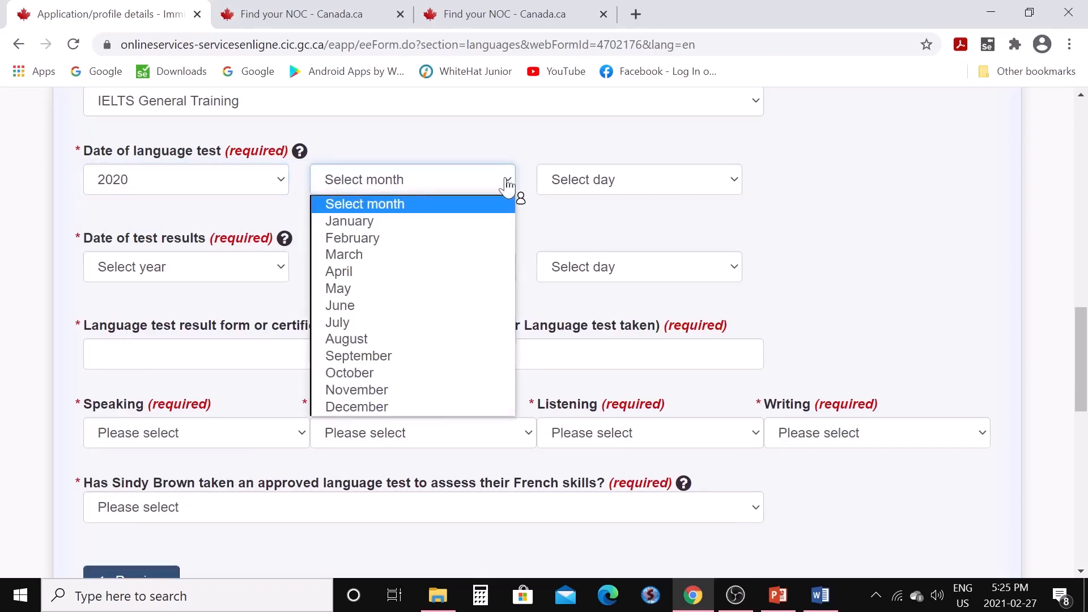
left_click(478, 390)
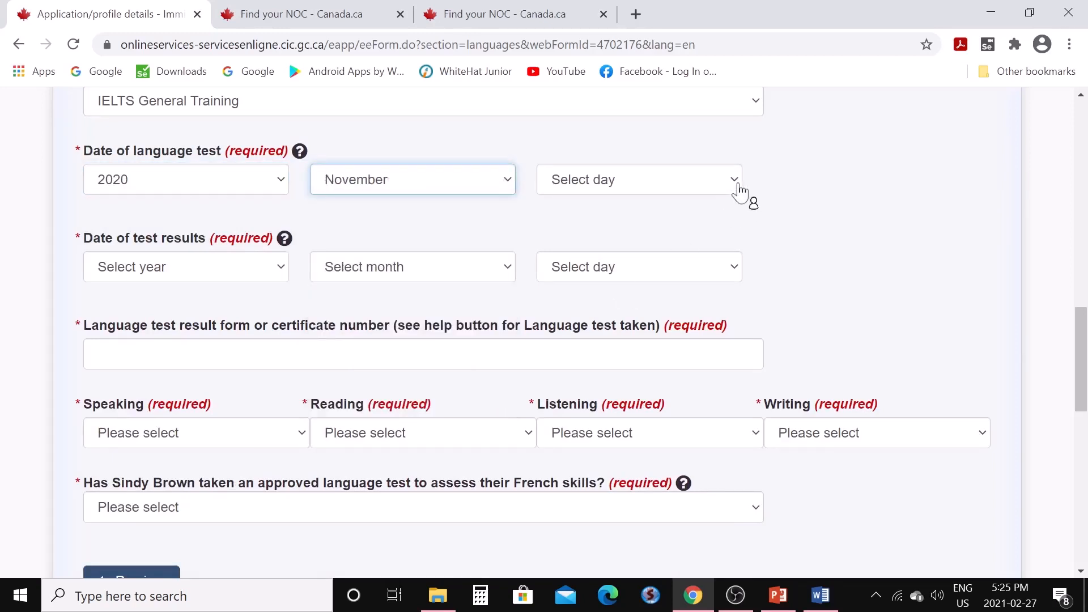
left_click(740, 189)
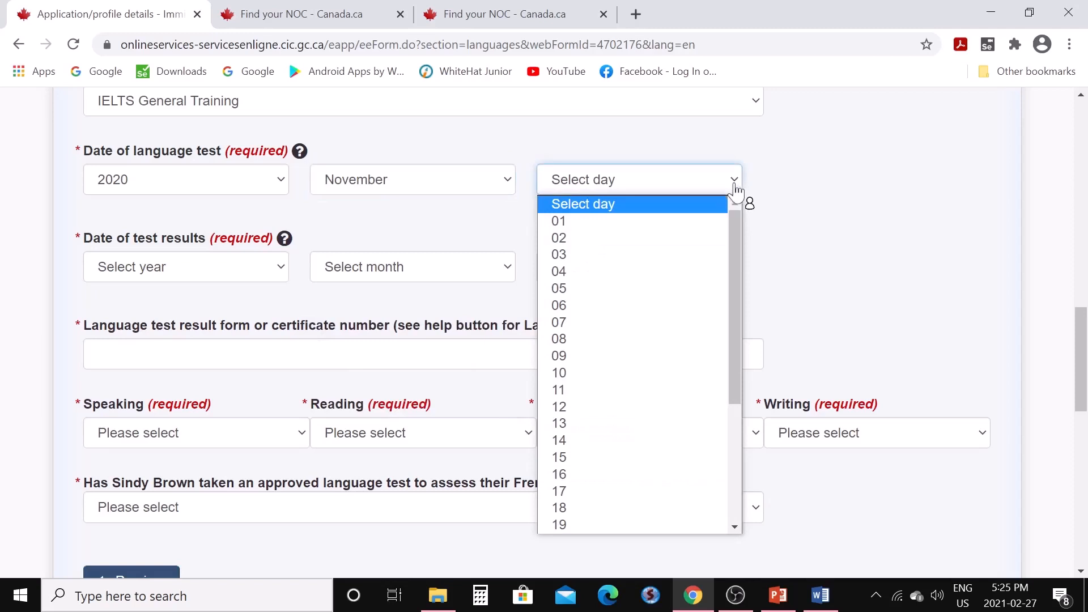
left_click(640, 238)
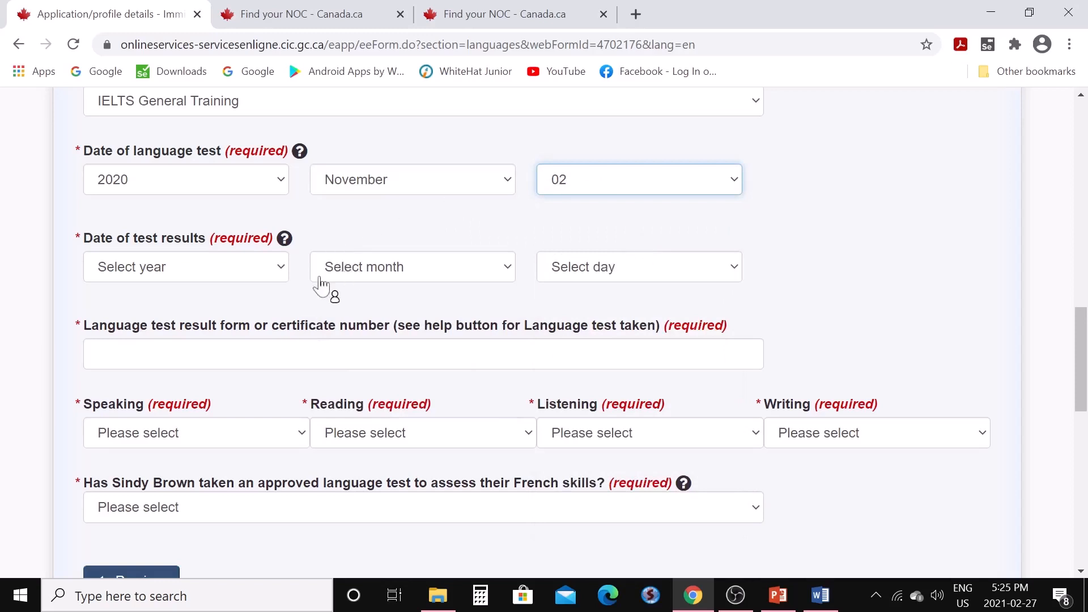
left_click(281, 277)
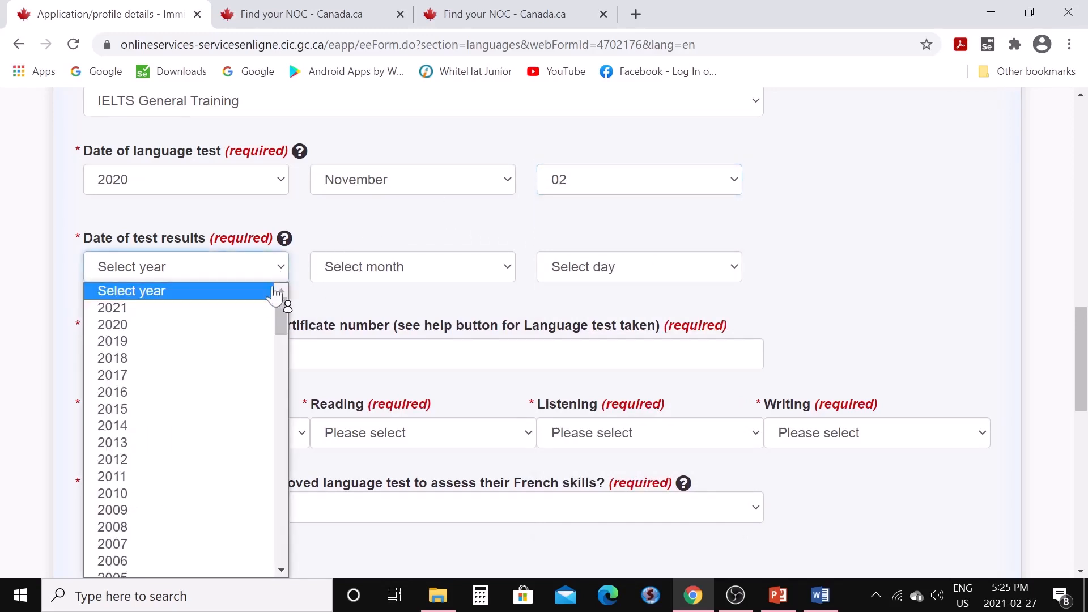
left_click(267, 324)
left_click(500, 271)
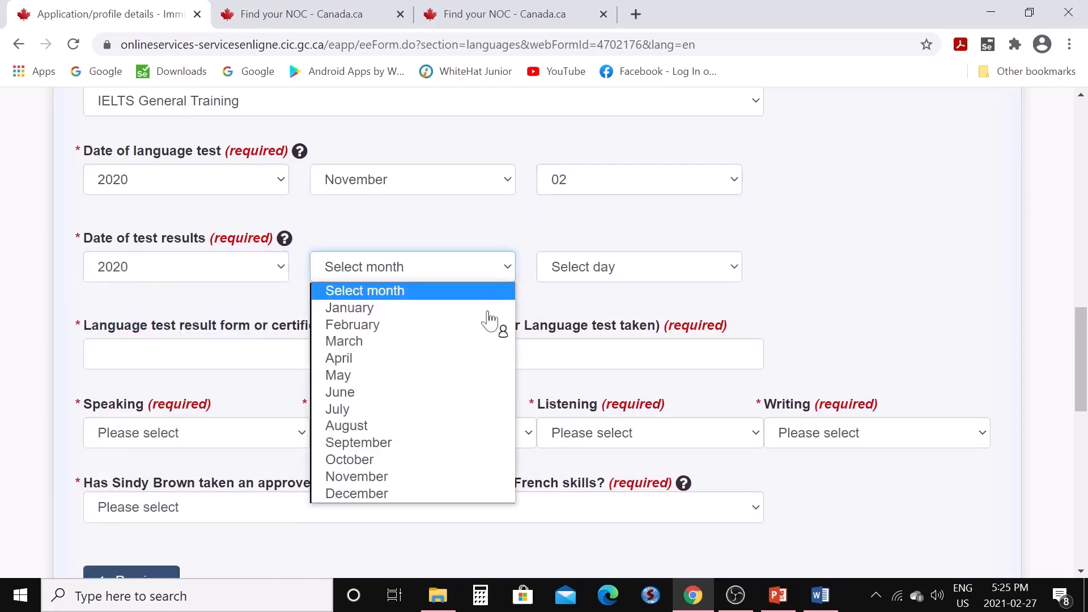
left_click(440, 481)
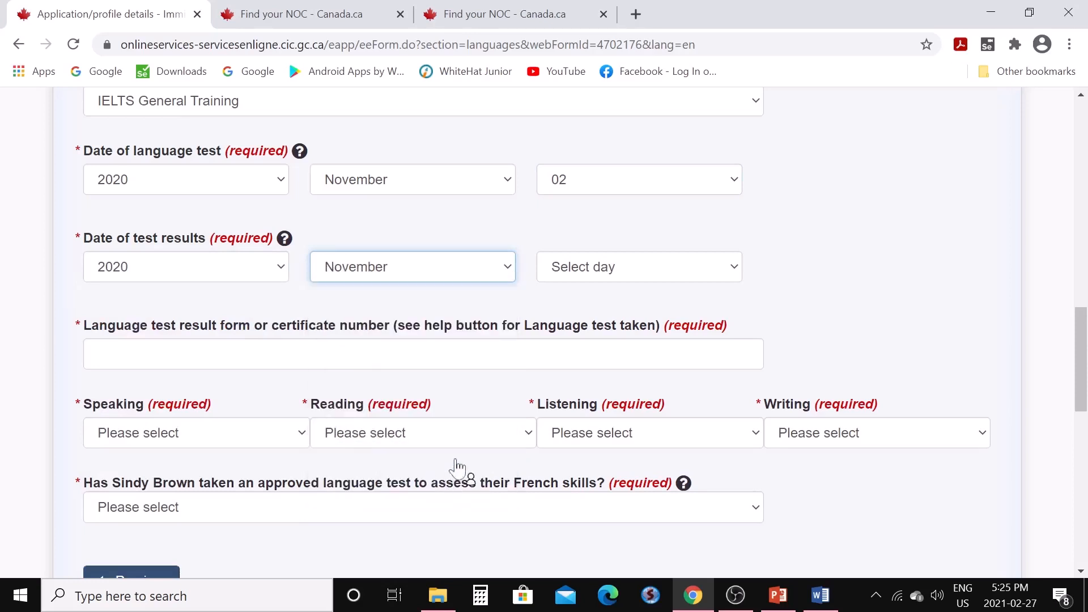
left_click(738, 277)
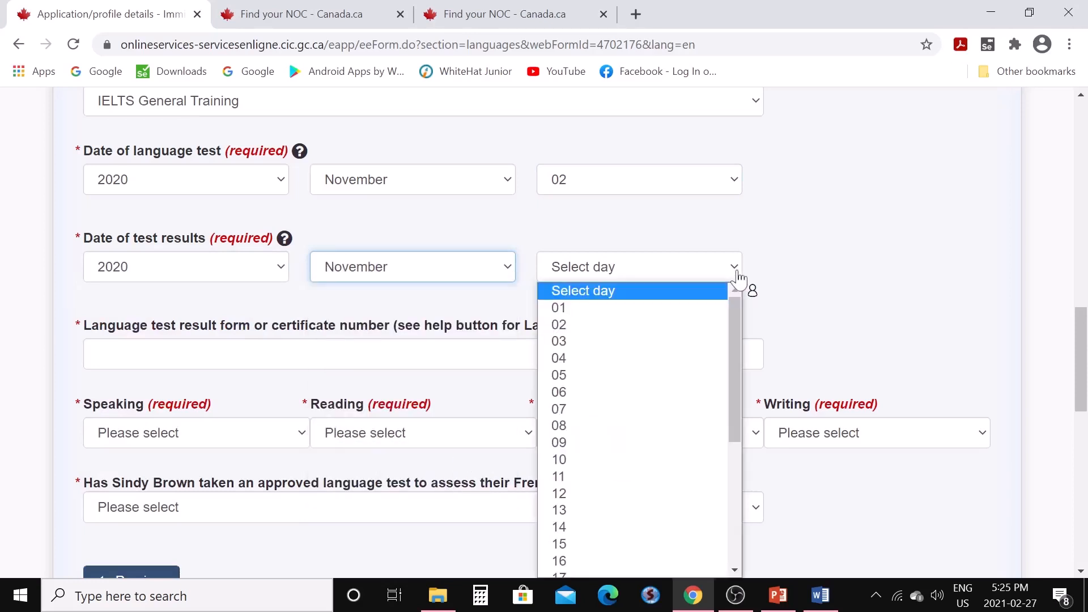
left_click_drag(739, 432, 724, 472)
left_click(621, 488)
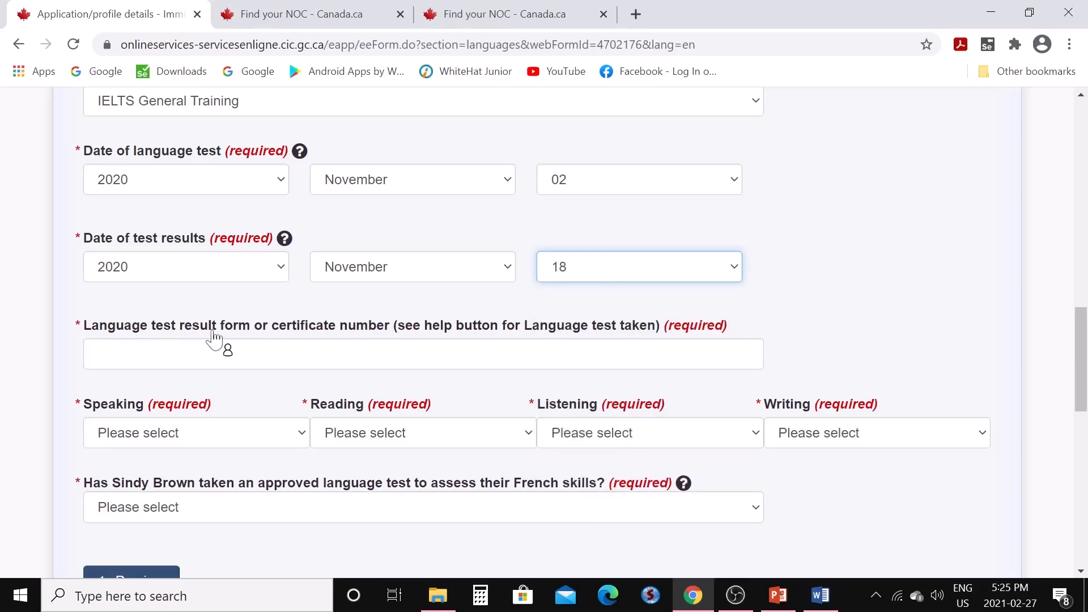
Enter the test certificate number and score Speaking, Reading, Listening and Writing 6.5 each
left_click(95, 354)
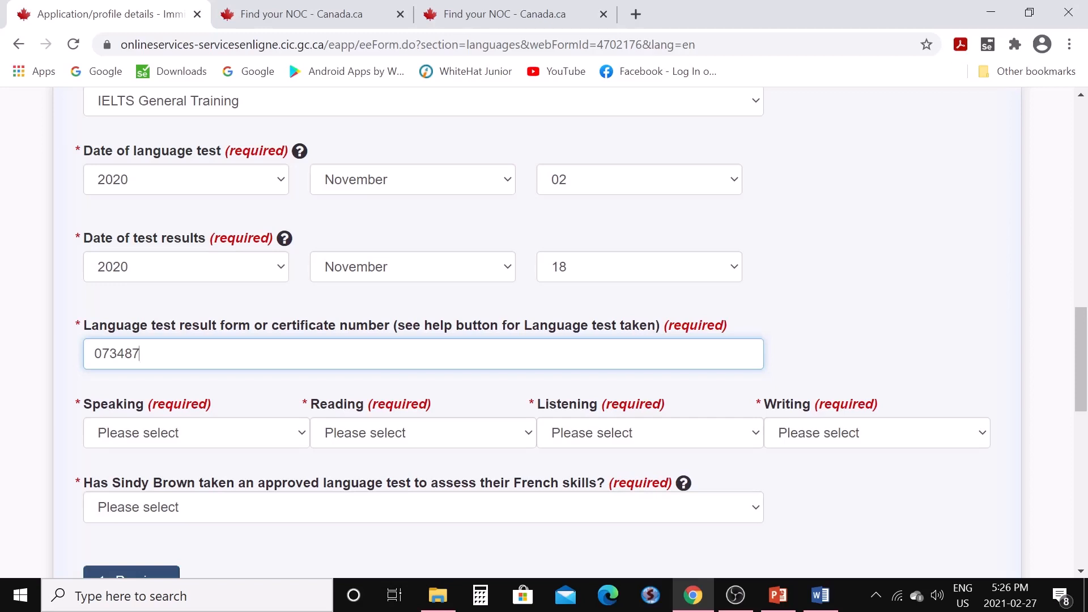
scroll(299, 369, "down", 3)
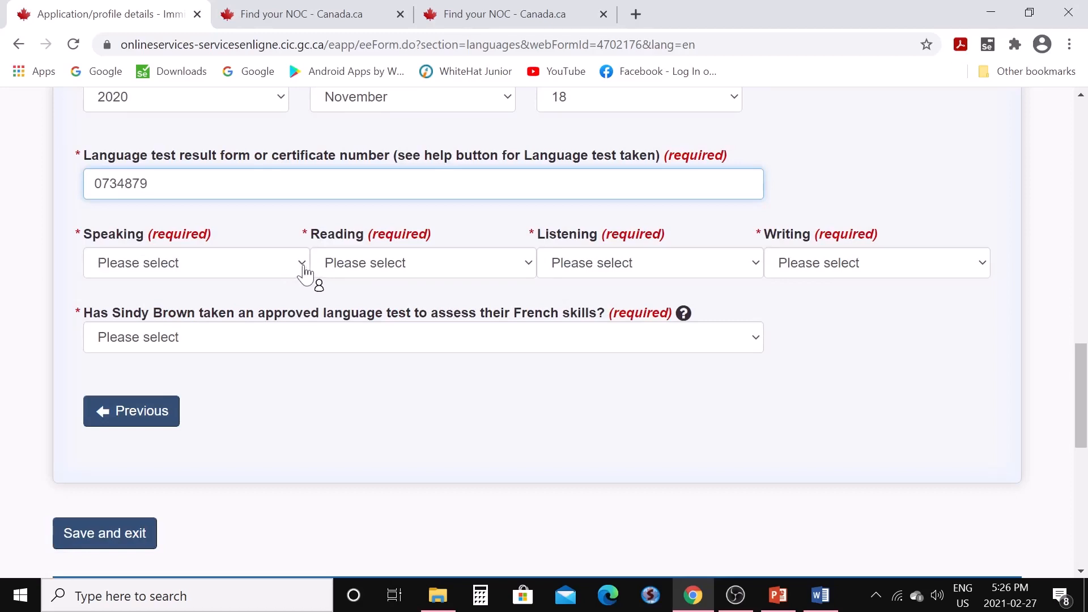
left_click(303, 267)
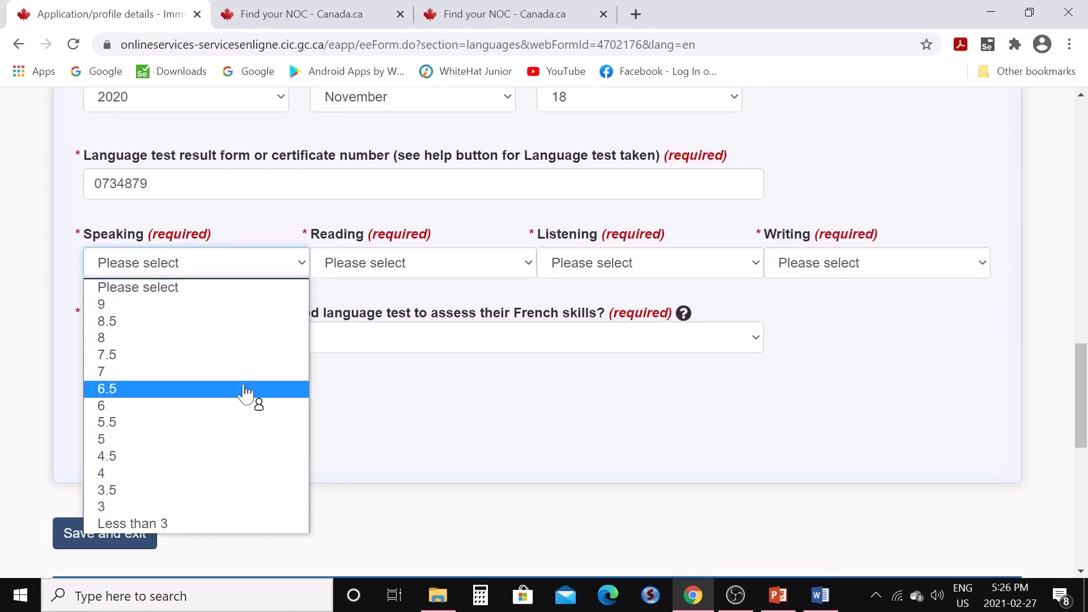
left_click(245, 390)
left_click(528, 270)
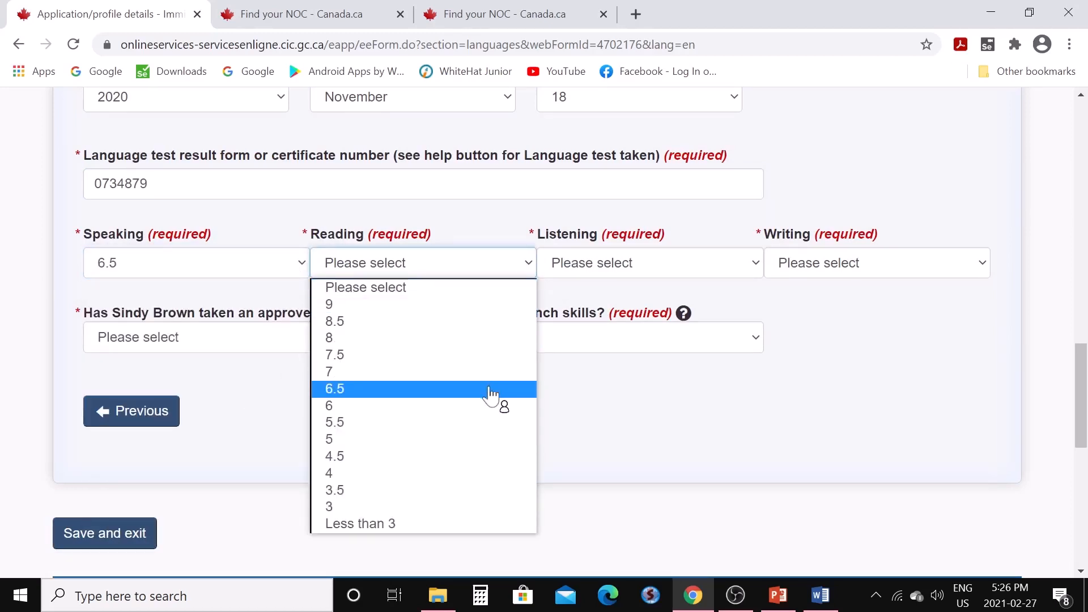
left_click(491, 391)
left_click(757, 266)
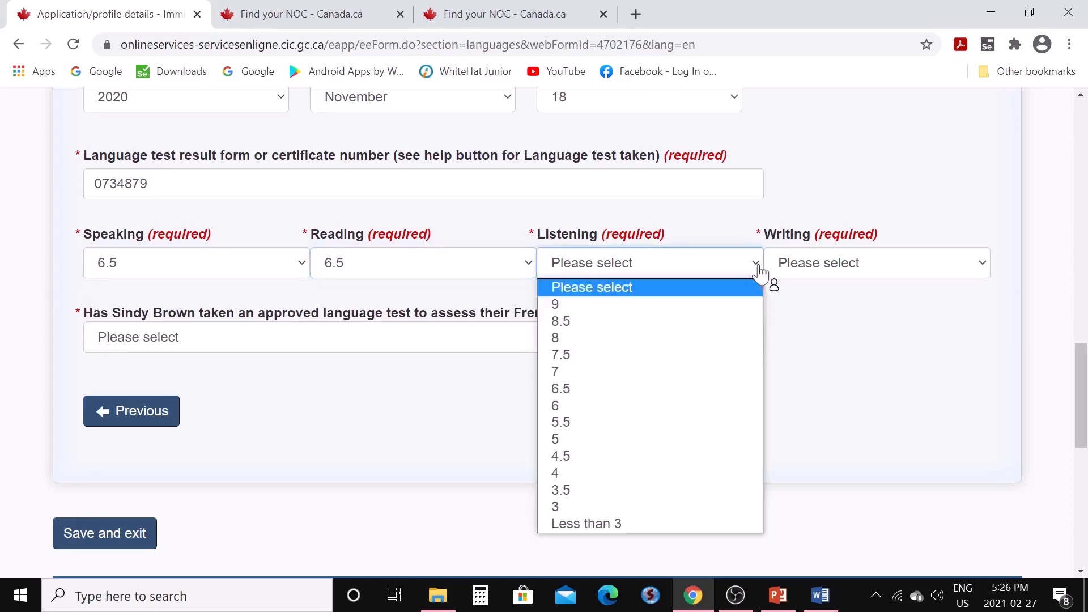
left_click(712, 391)
left_click(980, 267)
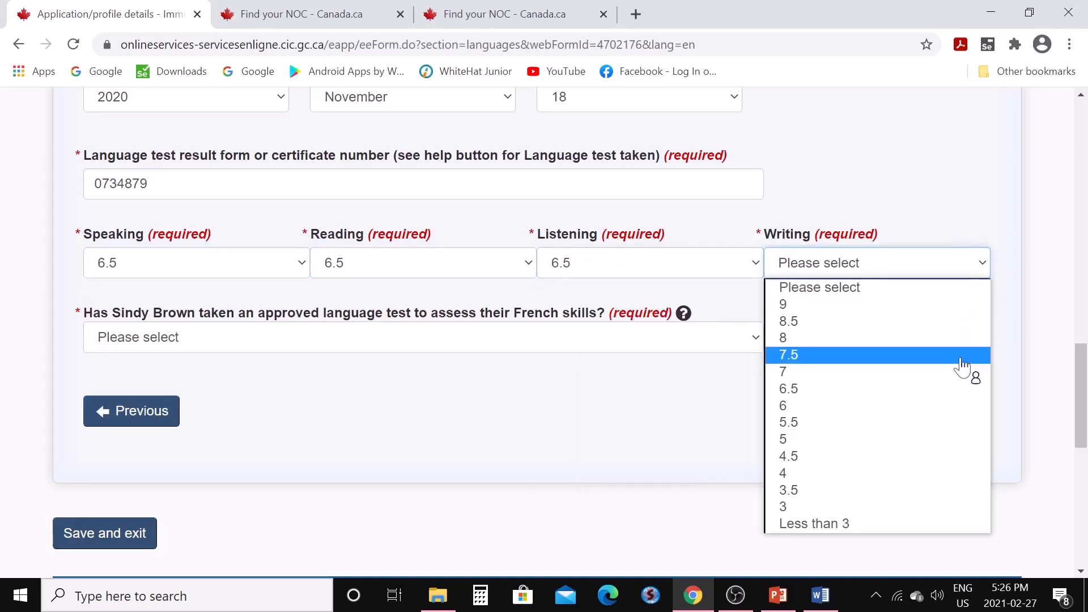
left_click(965, 389)
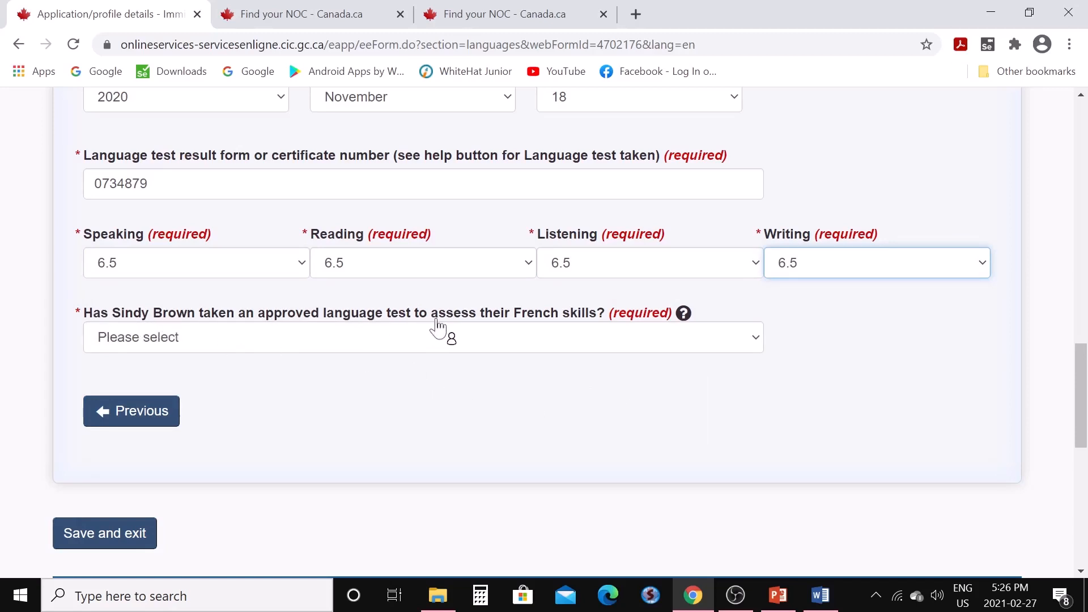
Answer No to having taken a French language test
left_click(761, 347)
left_click(720, 396)
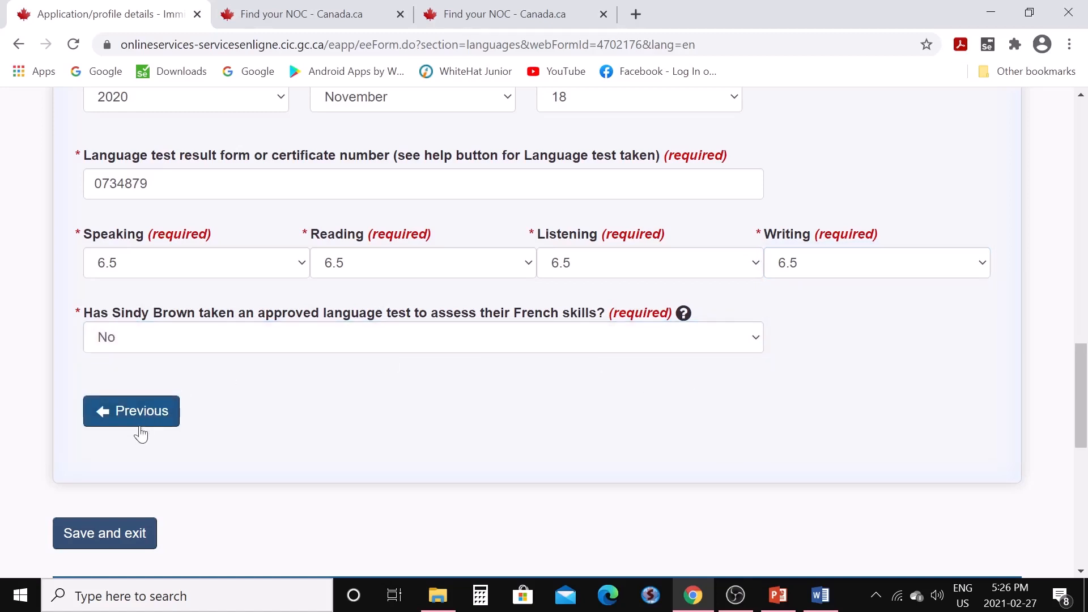
scroll(232, 434, "down", 1)
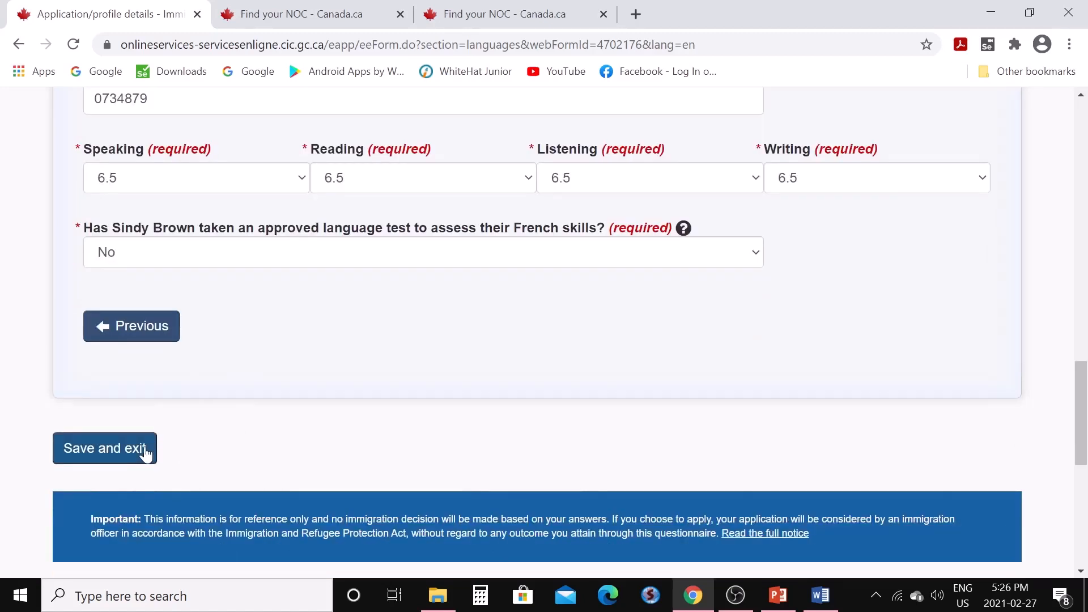
scroll(359, 350, "down", 1)
Save the language answers and start the spouse's Work history form from the checklist
left_click(136, 371)
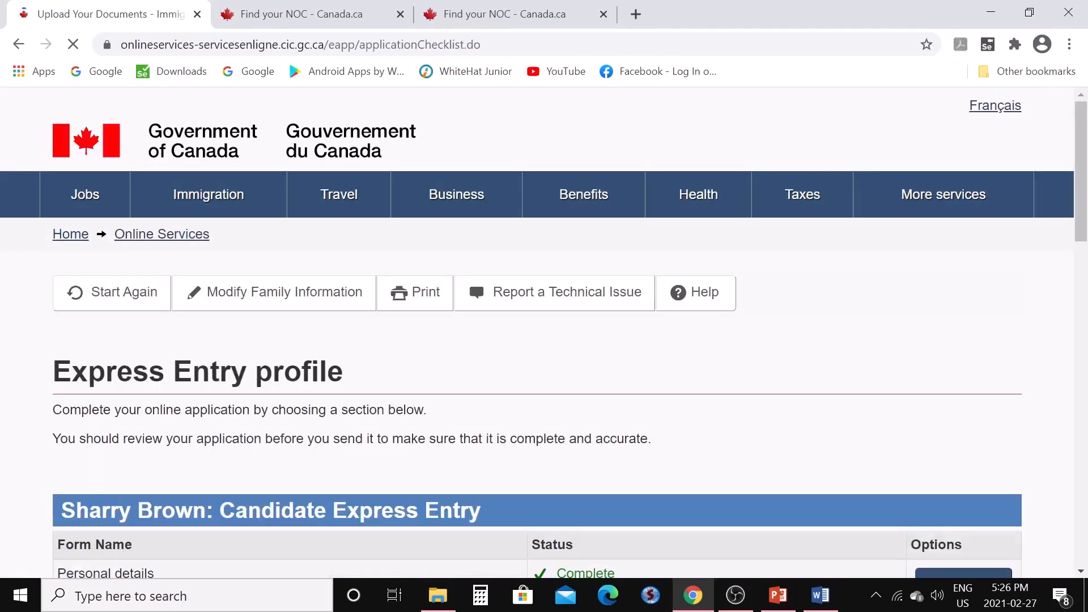
scroll(323, 371, "down", 10)
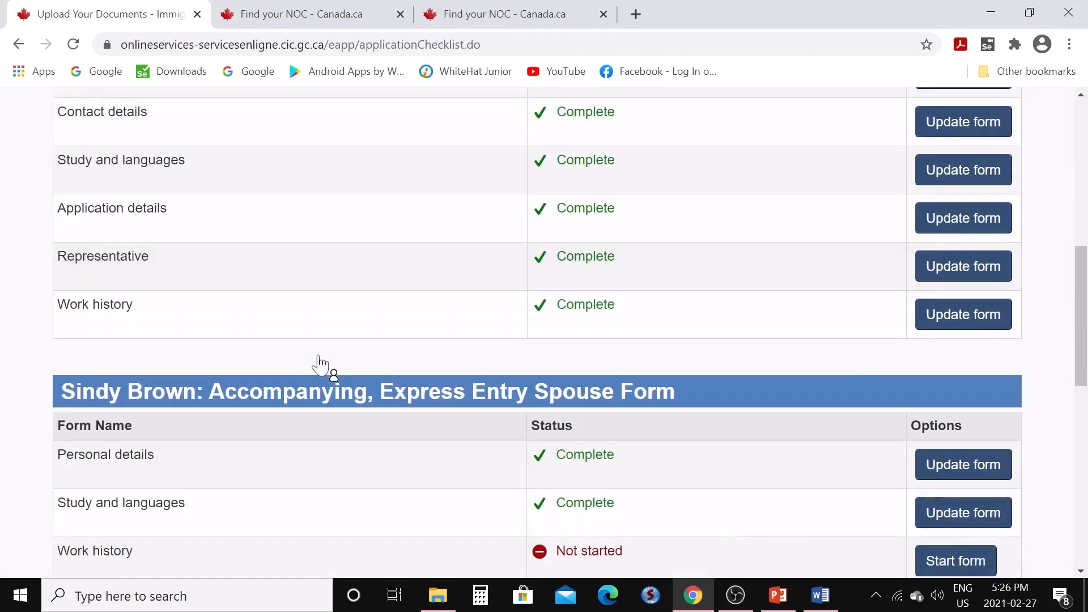
scroll(474, 401, "down", 3)
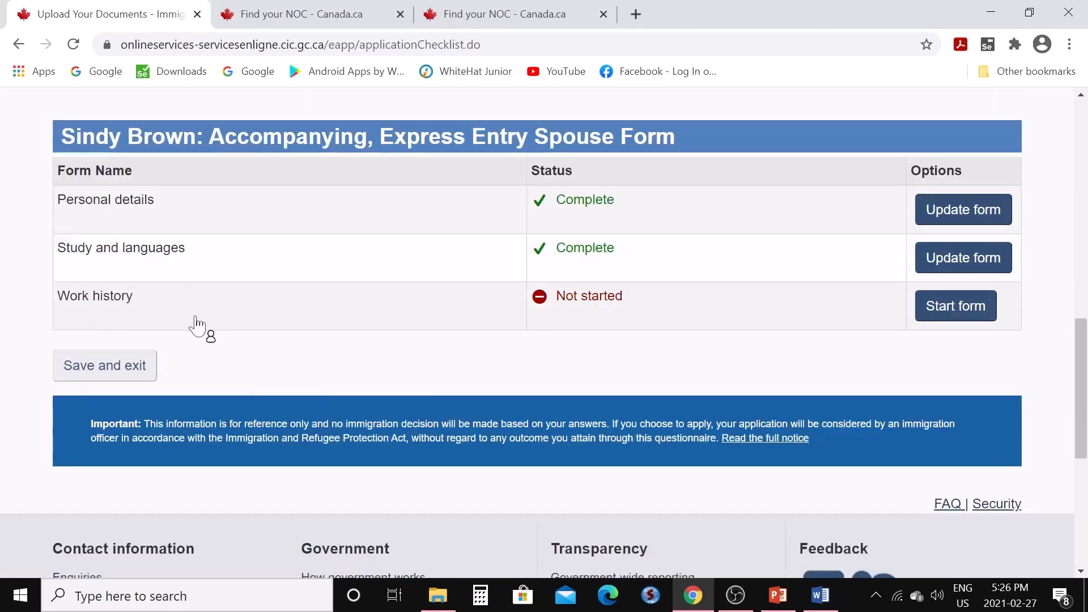
left_click(938, 318)
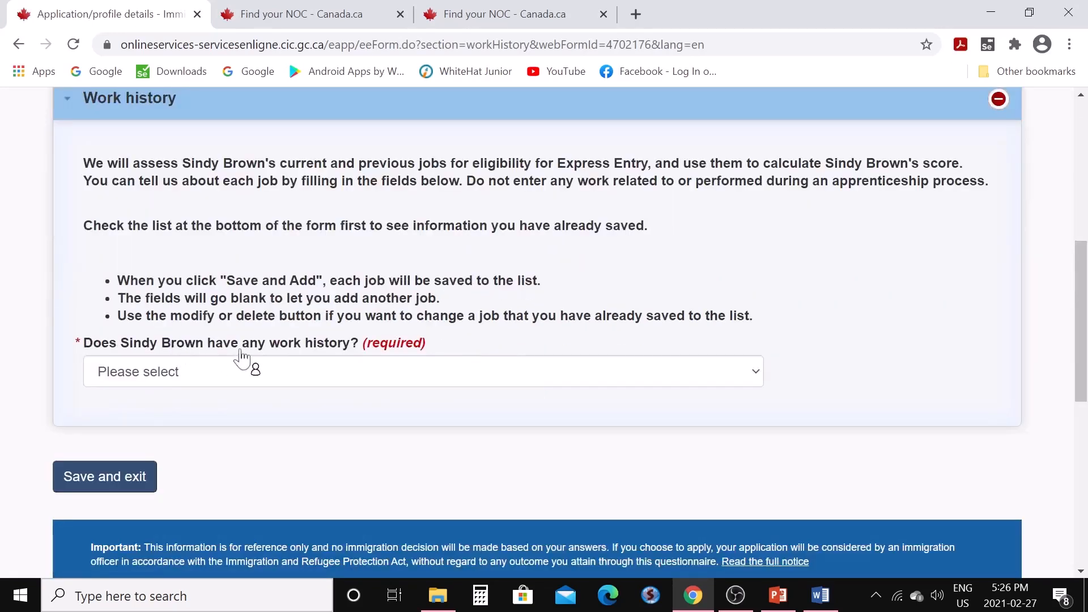
Answer Yes to work history and add a current job since April 2016 at 40 hours/week
left_click(754, 374)
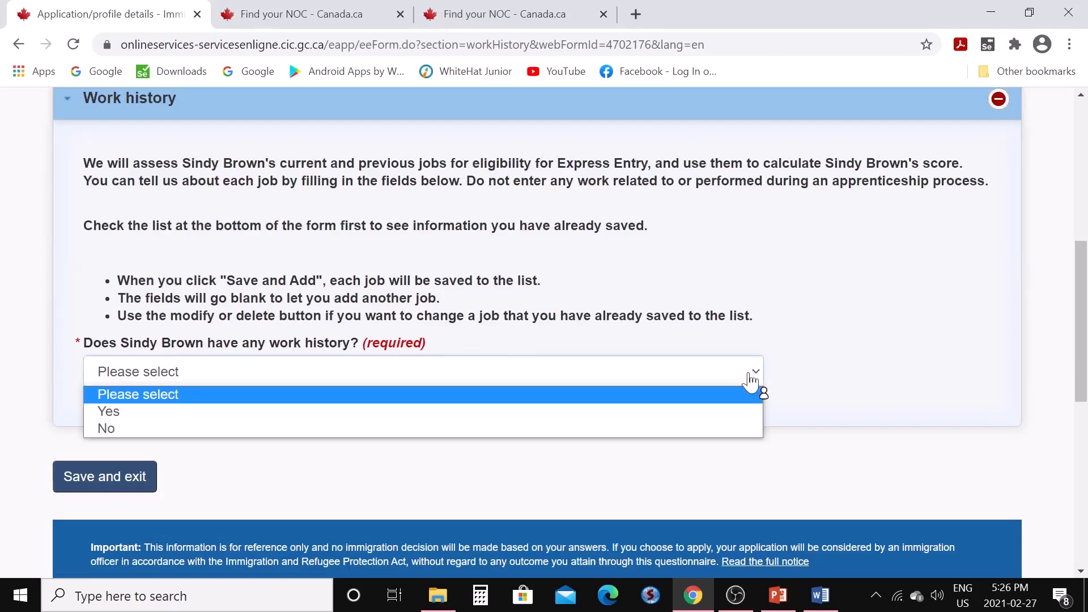
left_click(724, 412)
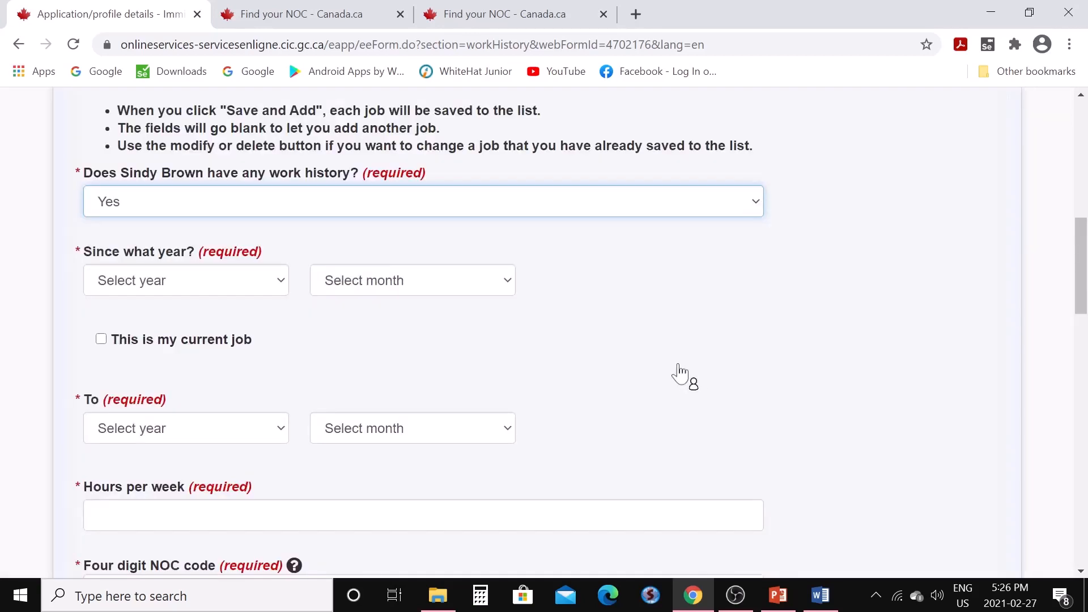
left_click(281, 283)
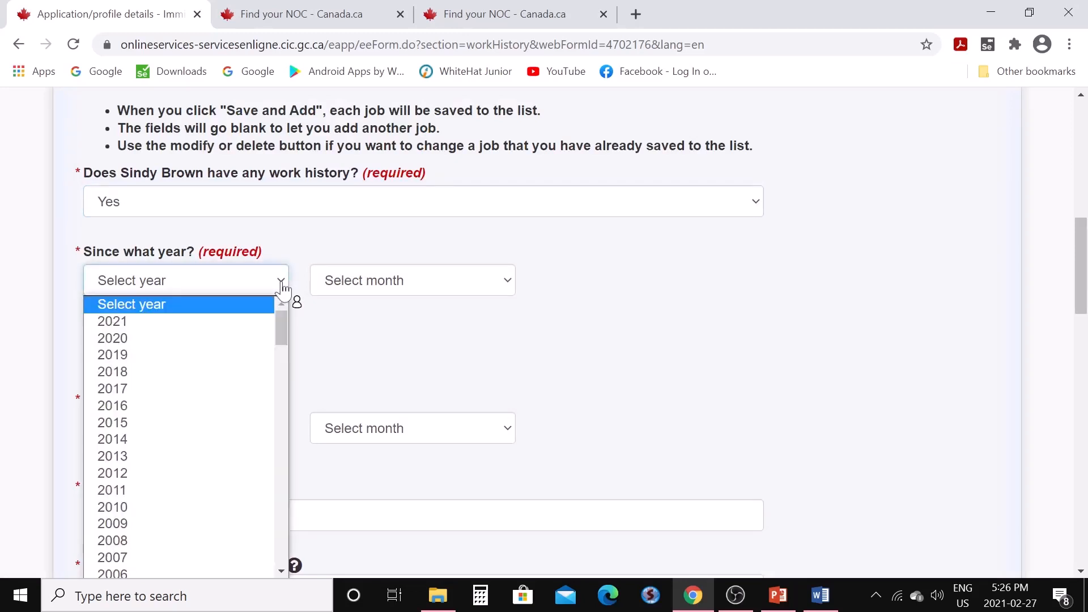
left_click(226, 406)
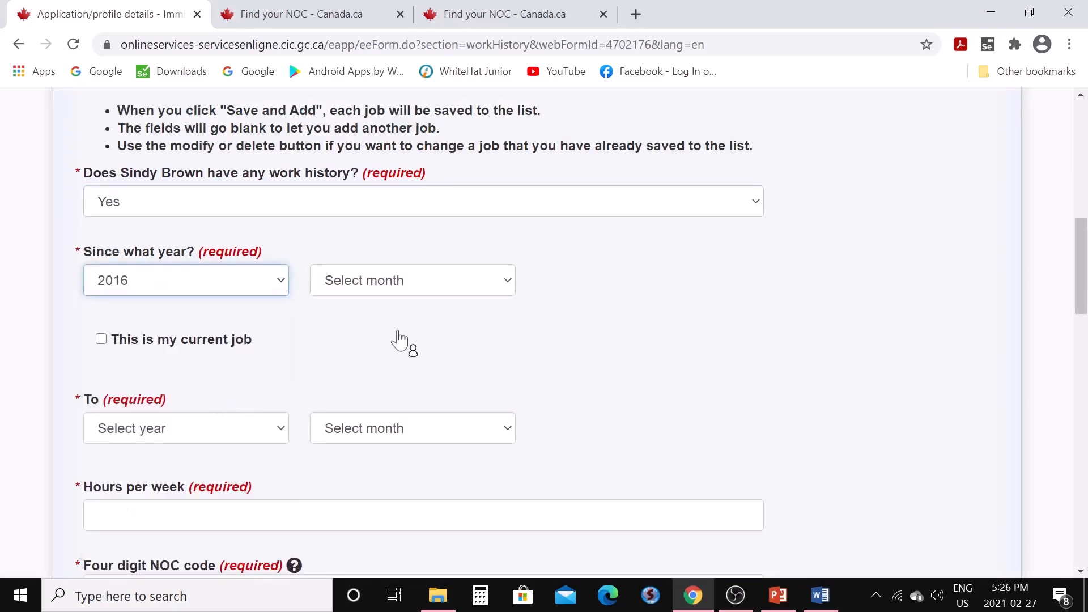
left_click(504, 292)
left_click(451, 373)
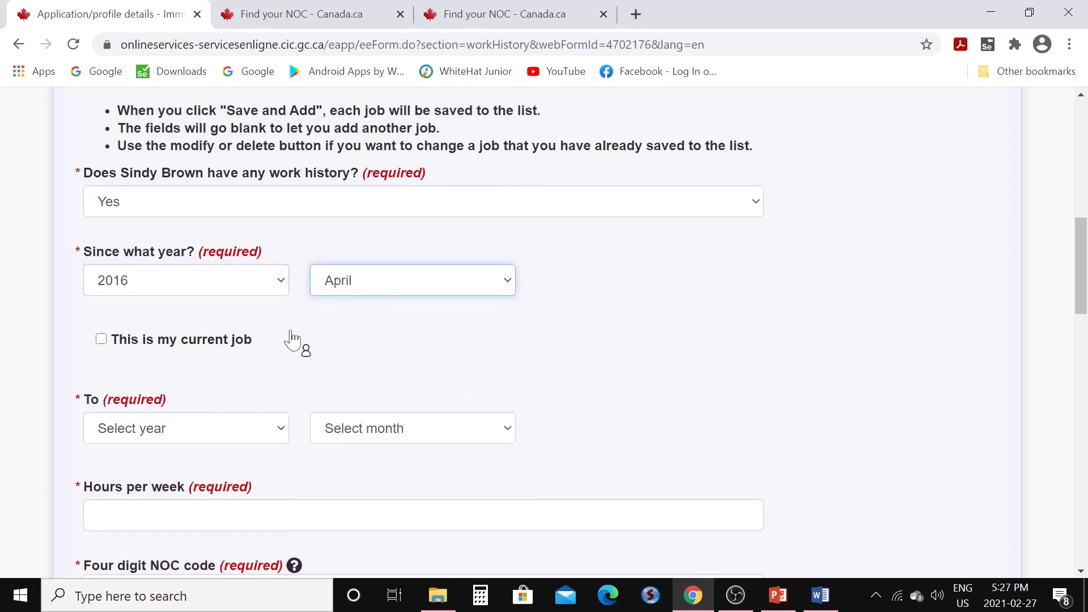
left_click(101, 339)
scroll(272, 363, "down", 1)
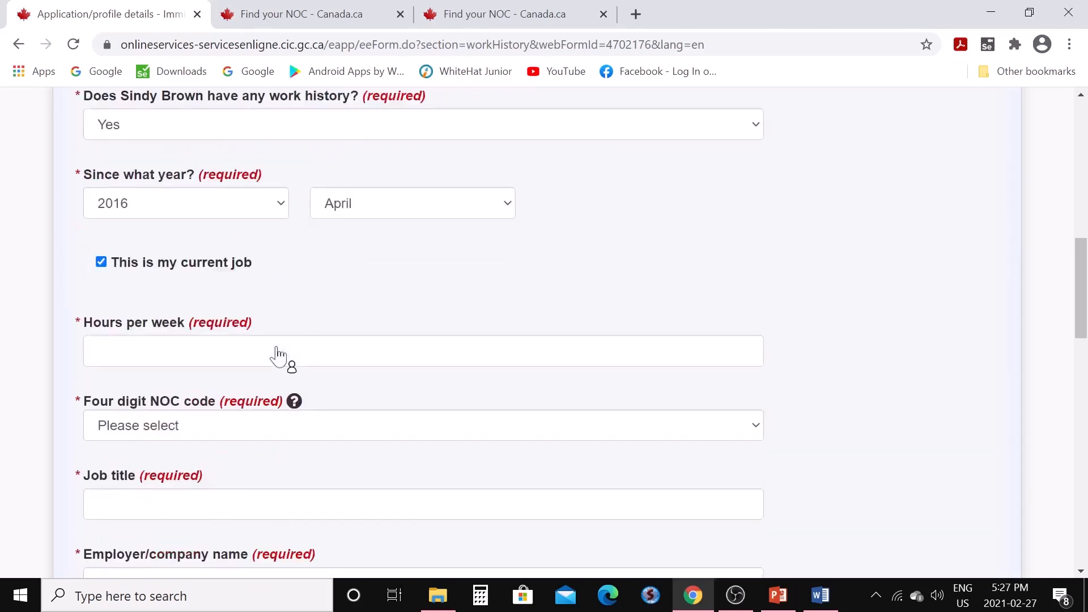
scroll(276, 348, "down", 1)
left_click(273, 258)
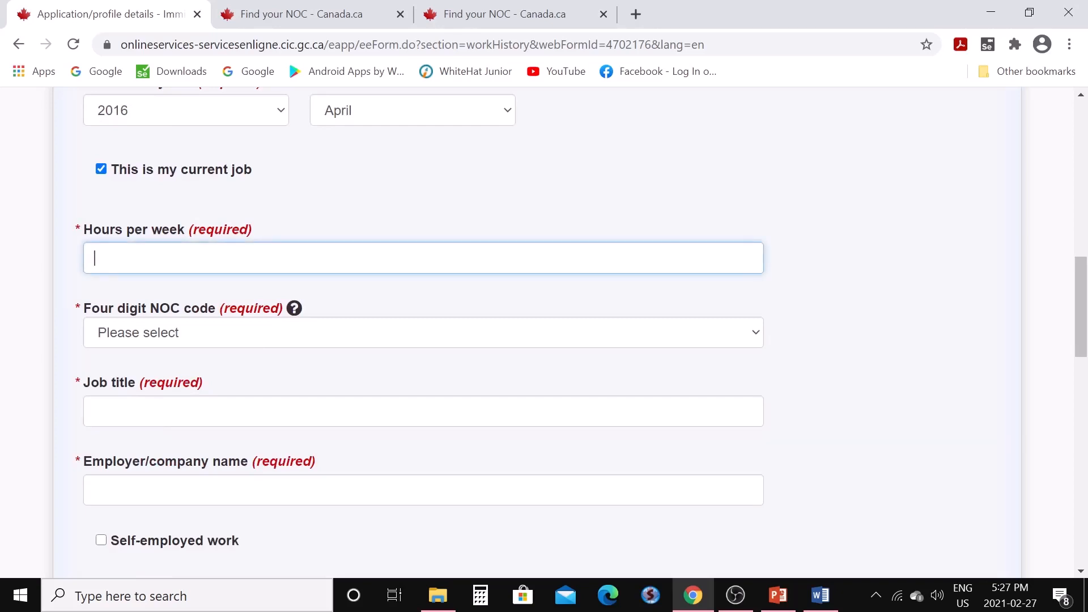
type("40")
Set NOC 2147 - Computer Engineers, job title 'Computer Engineer', and employer 'Novel Ltd'
left_click(761, 342)
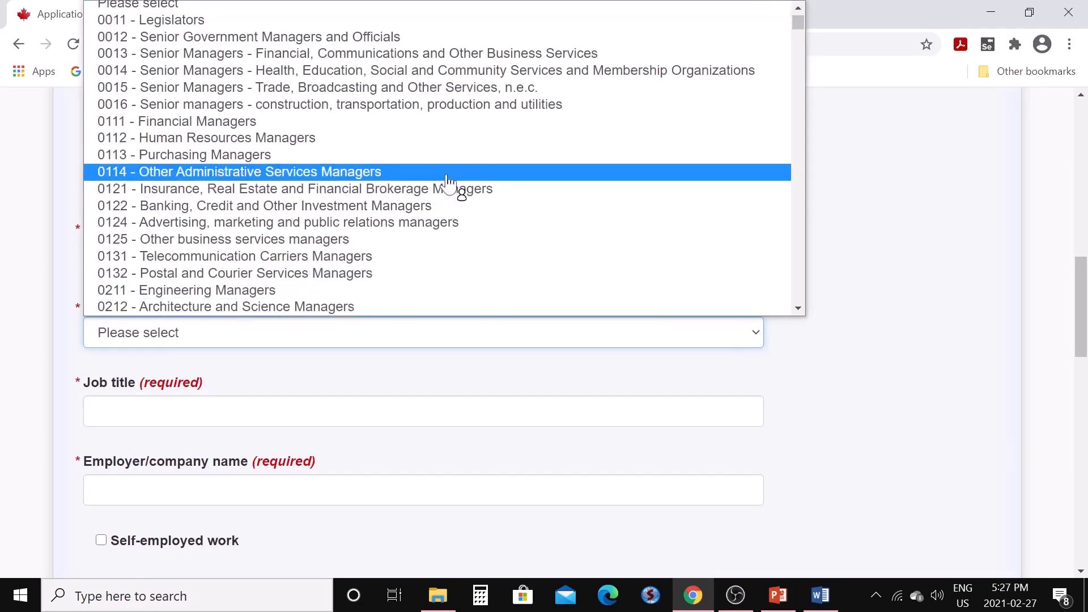
scroll(449, 184, "down", 15)
scroll(448, 179, "down", 3)
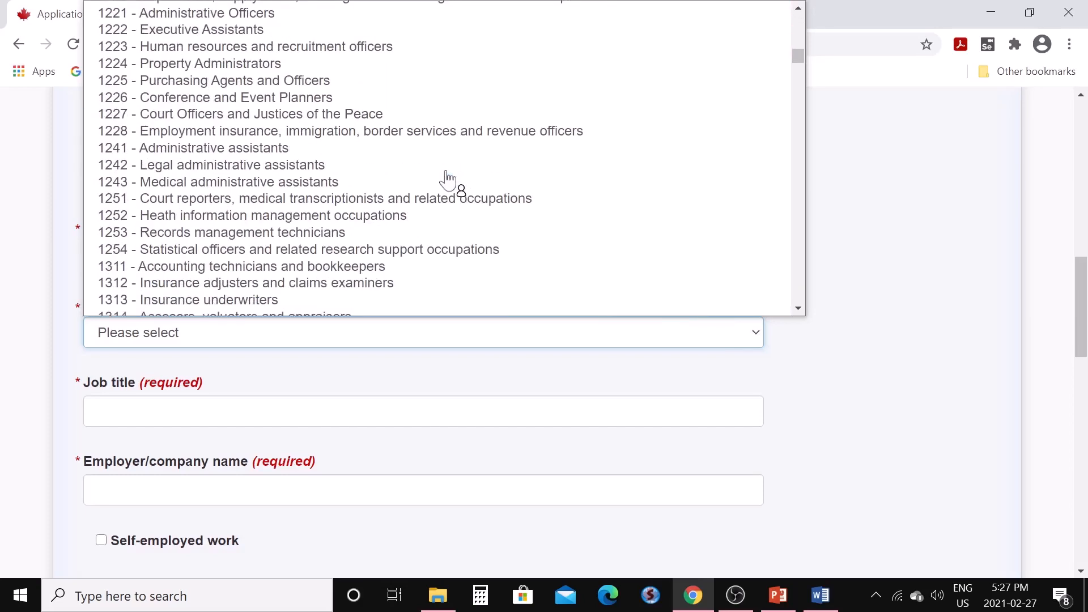
scroll(448, 179, "down", 20)
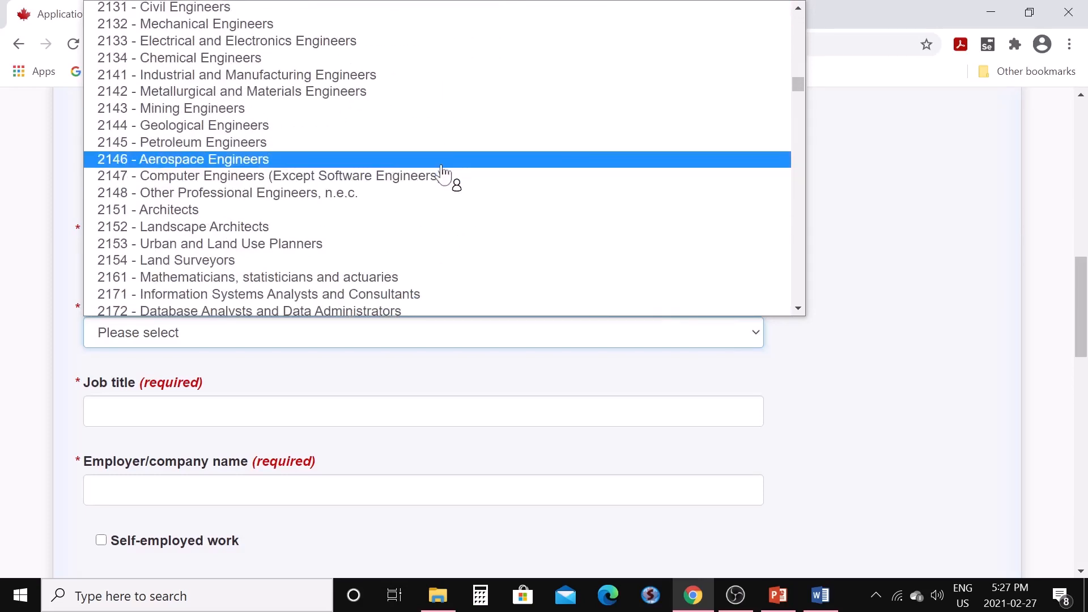
left_click(300, 177)
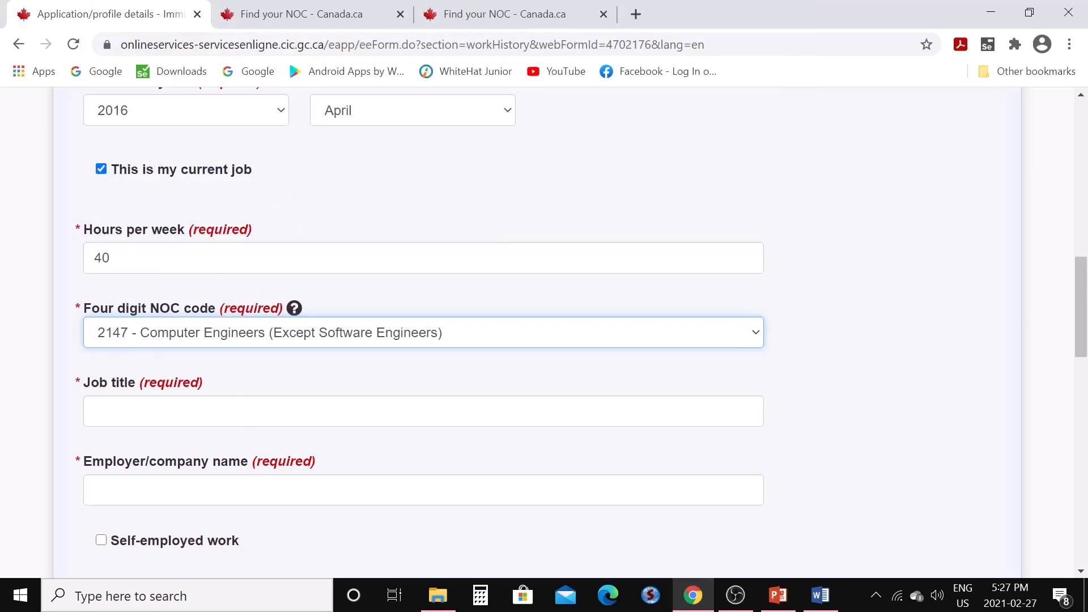
left_click(94, 412)
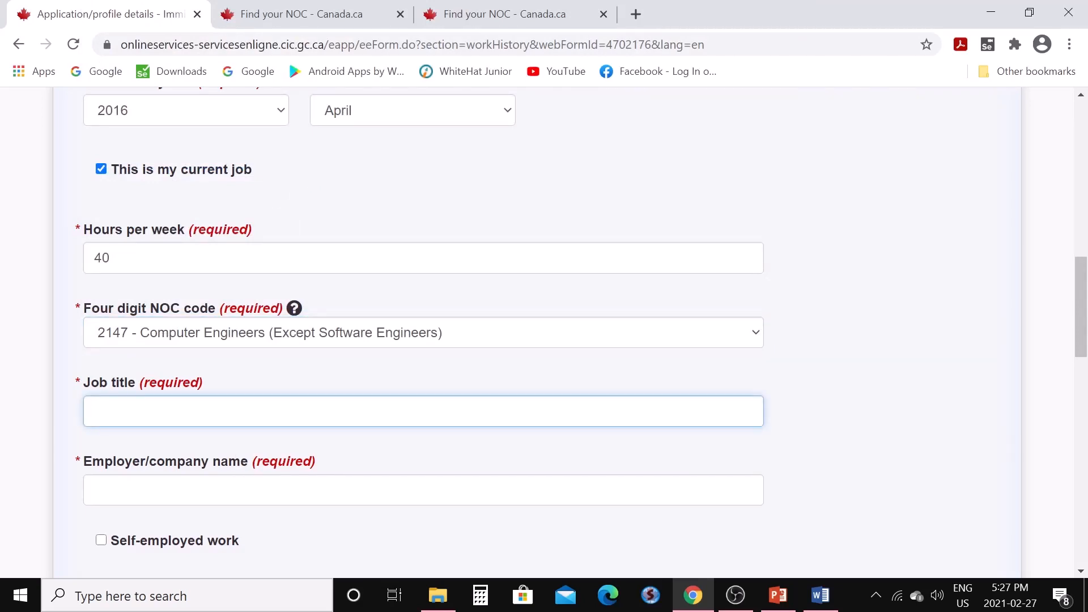
type("Computer Engineer")
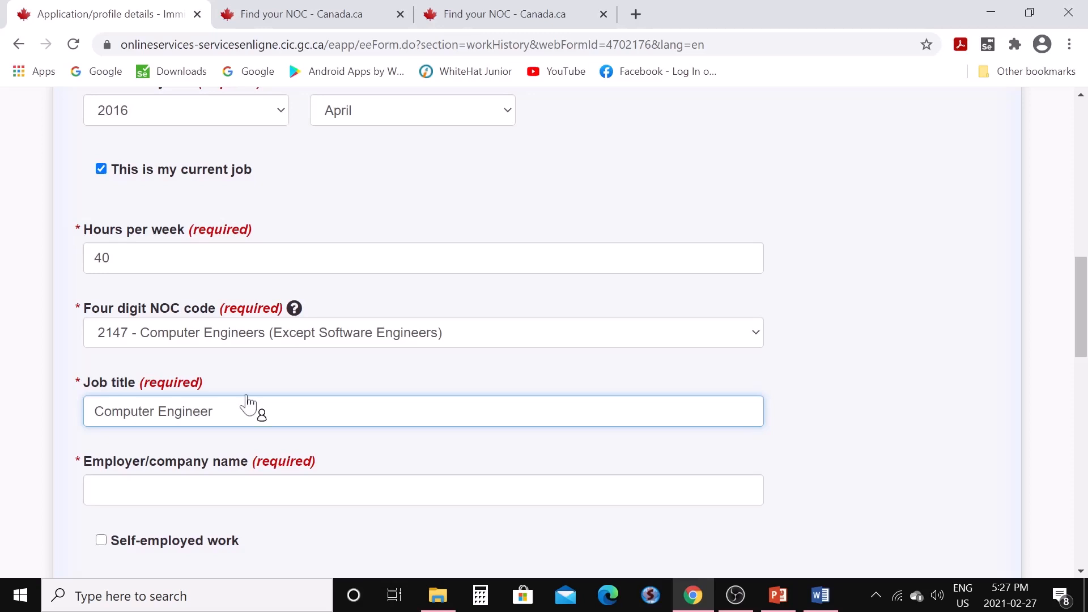
scroll(250, 401, "down", 1)
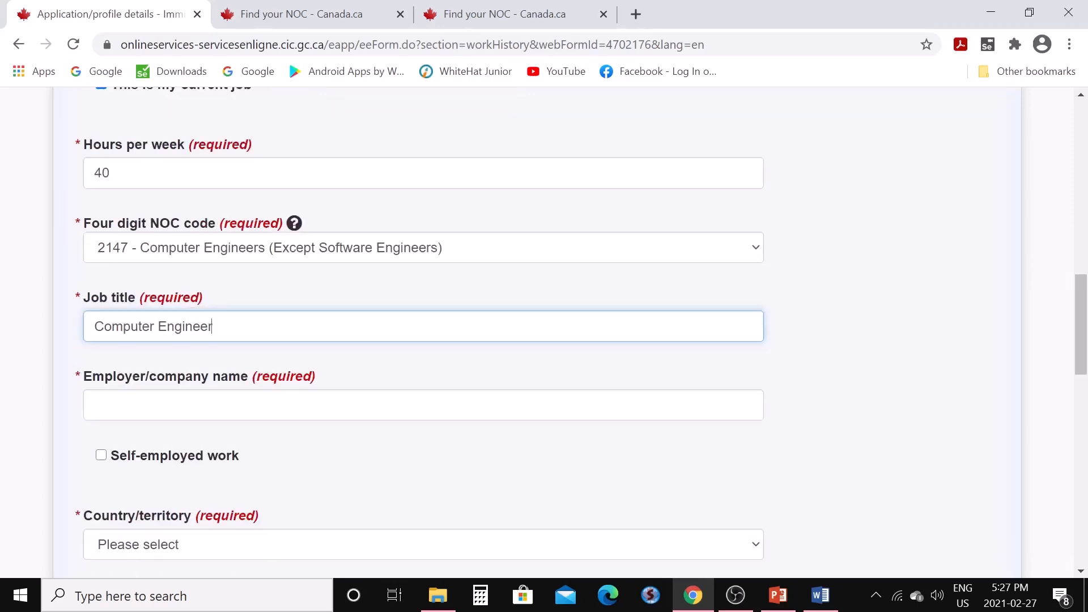
left_click(250, 403)
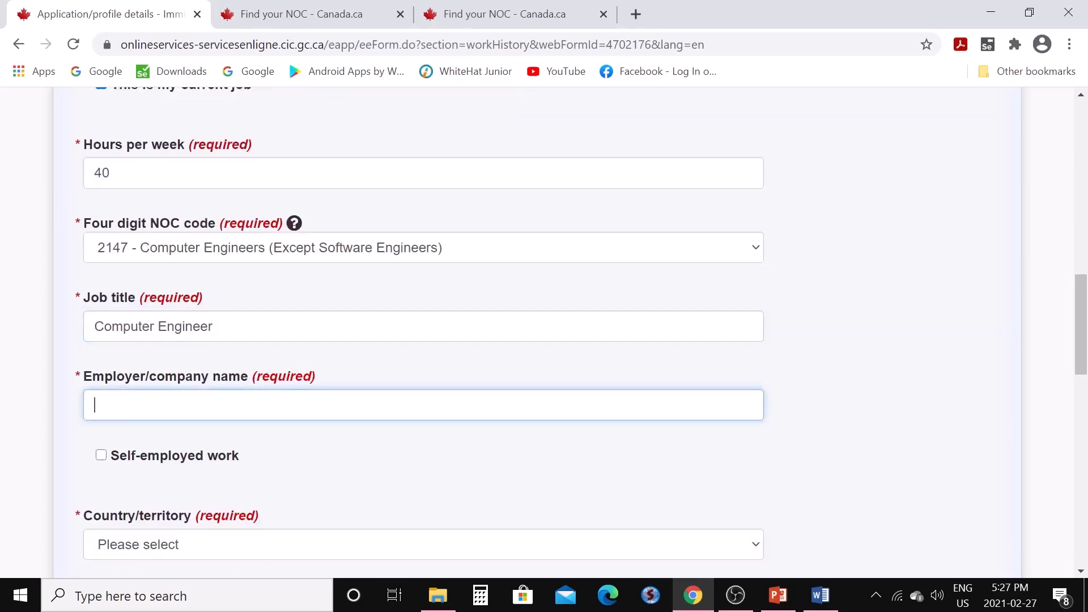
type("Novel Ltd")
Set the job location to Delhi, India, and save the job to the work history
scroll(325, 413, "down", 3)
left_click(758, 379)
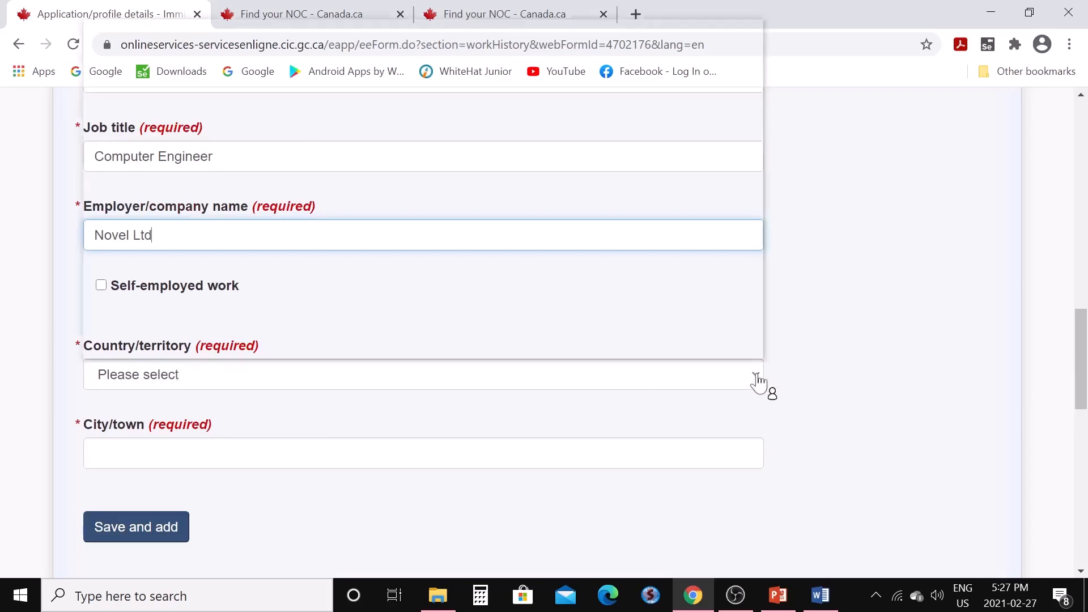
key("i")
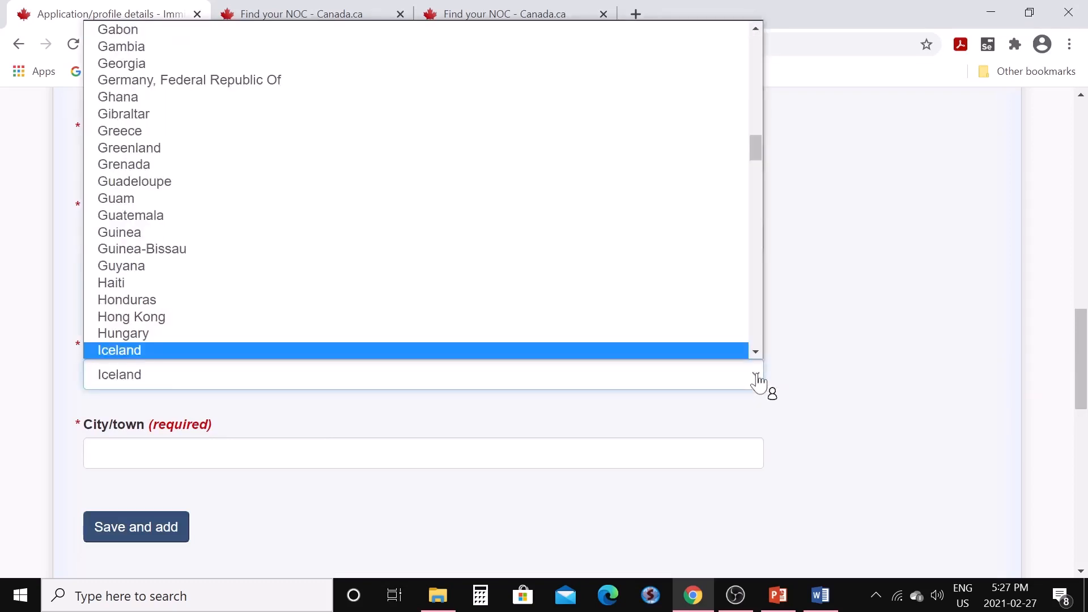
key("Down")
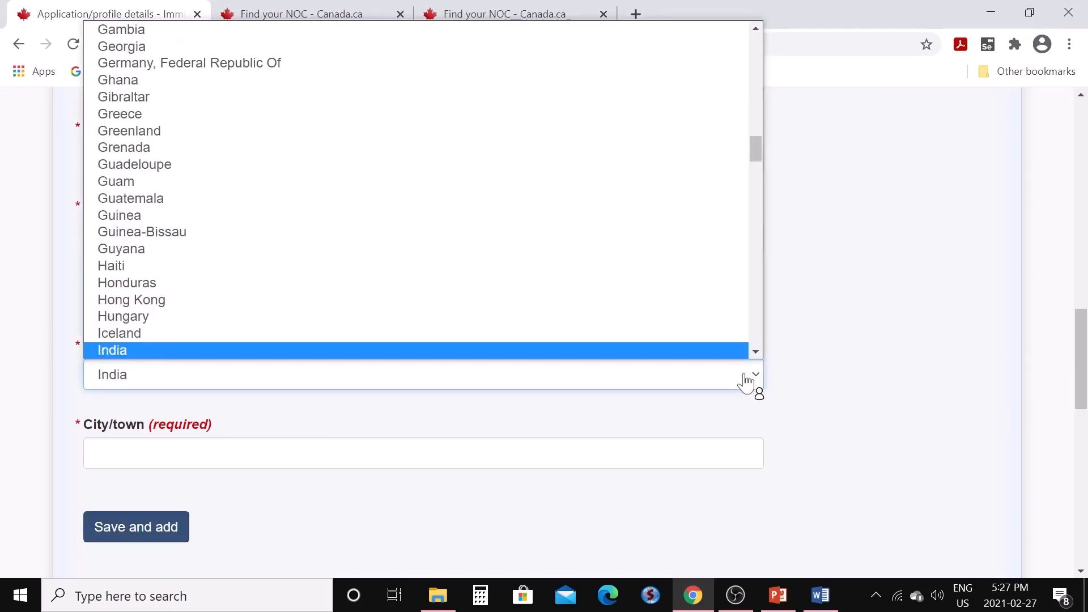
left_click(723, 351)
left_click(646, 453)
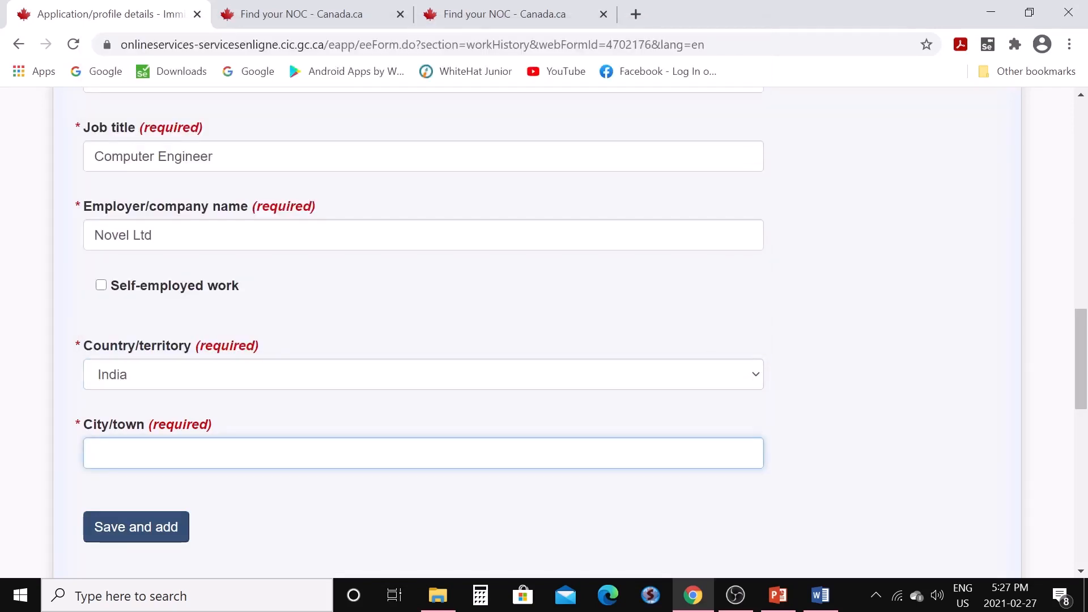
type("delh")
key("BackSpace")
type("G")
key("BackSpace")
type("Delhi")
scroll(191, 448, "down", 1)
left_click(187, 448)
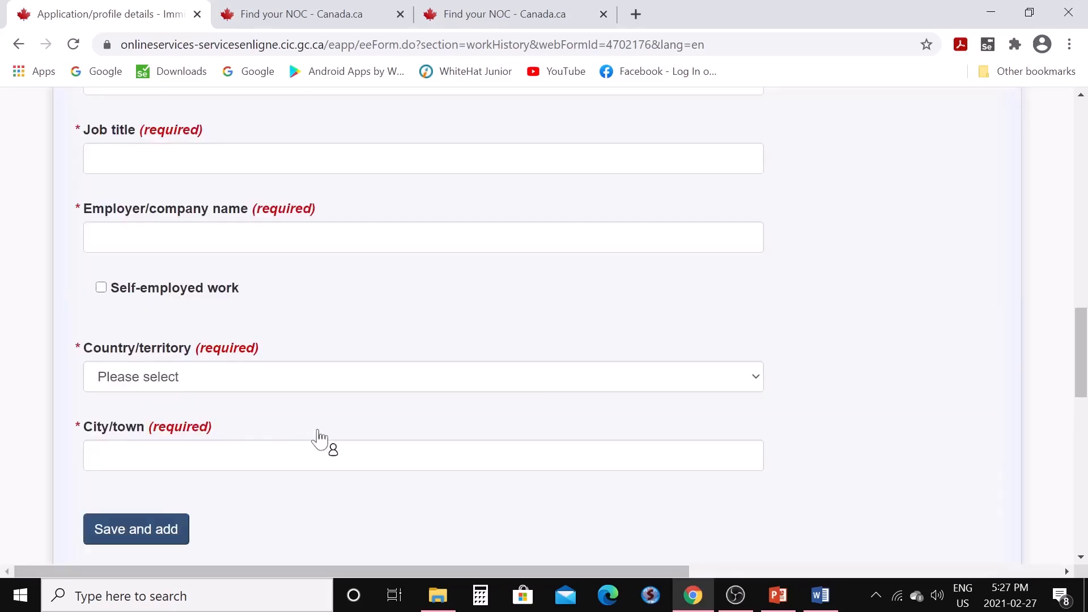
scroll(324, 438, "down", 3)
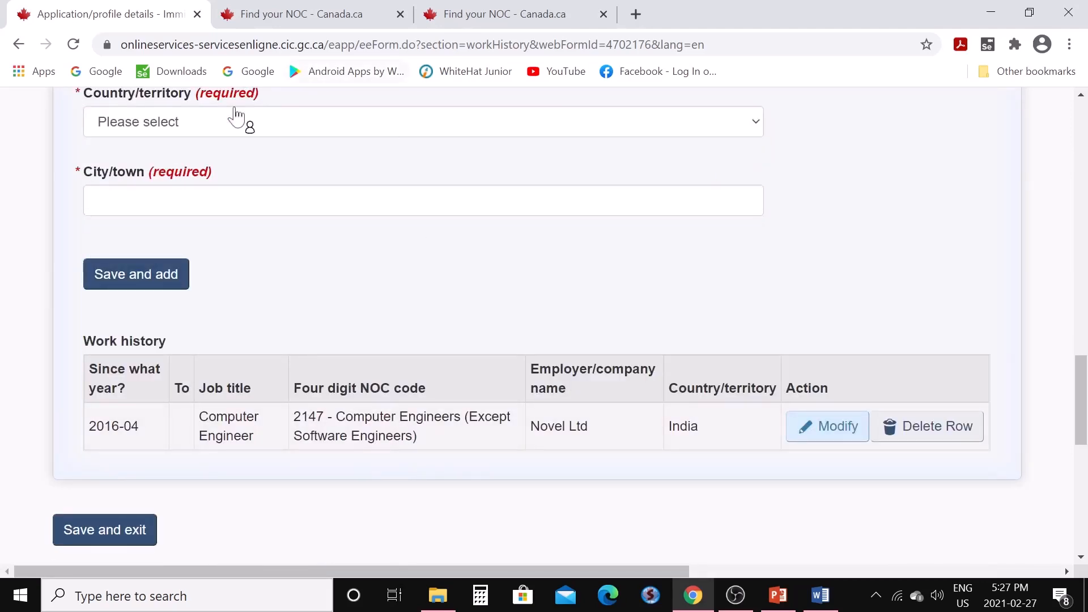
scroll(181, 490, "down", 1)
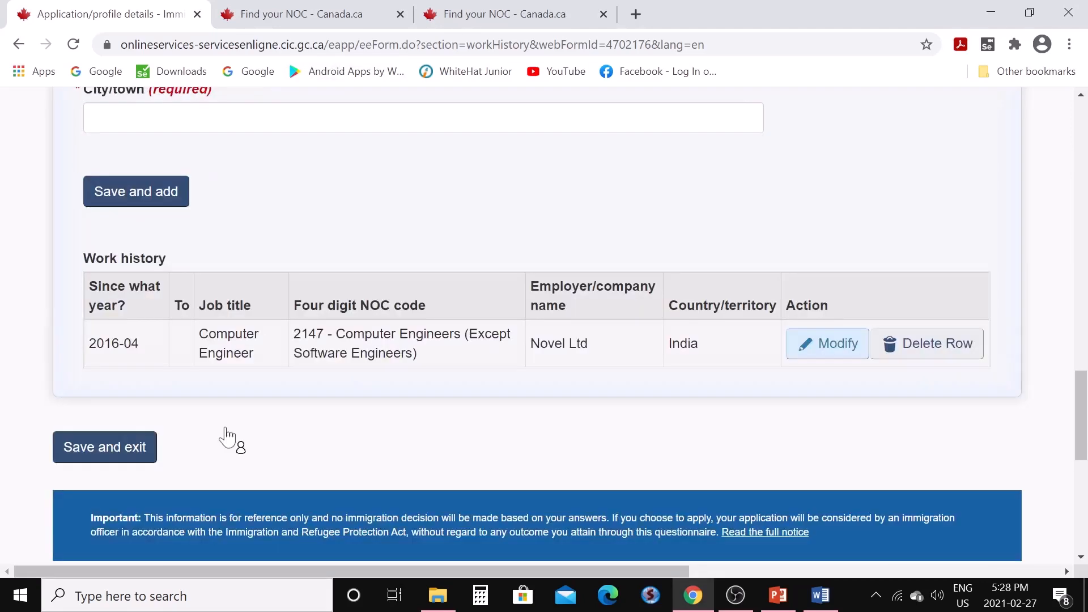
left_click(119, 455)
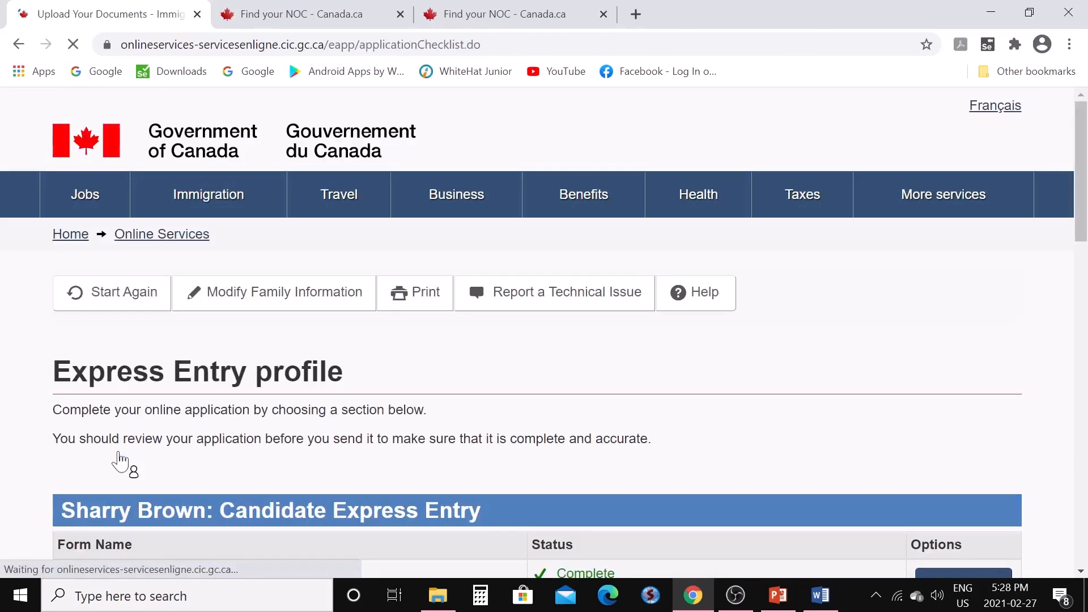
scroll(335, 389, "down", 12)
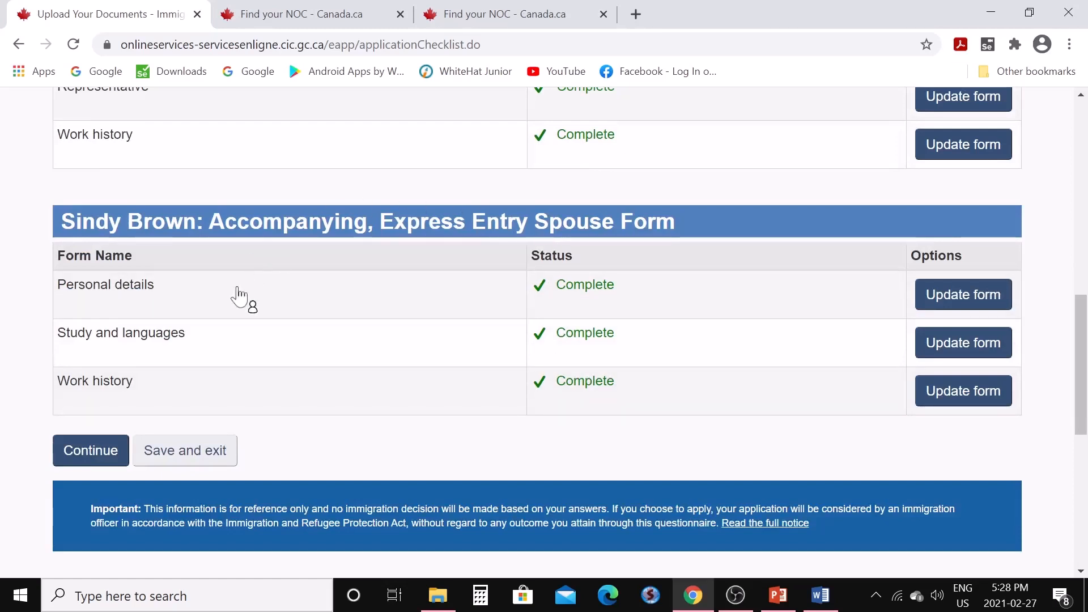
scroll(470, 289, "up", 3)
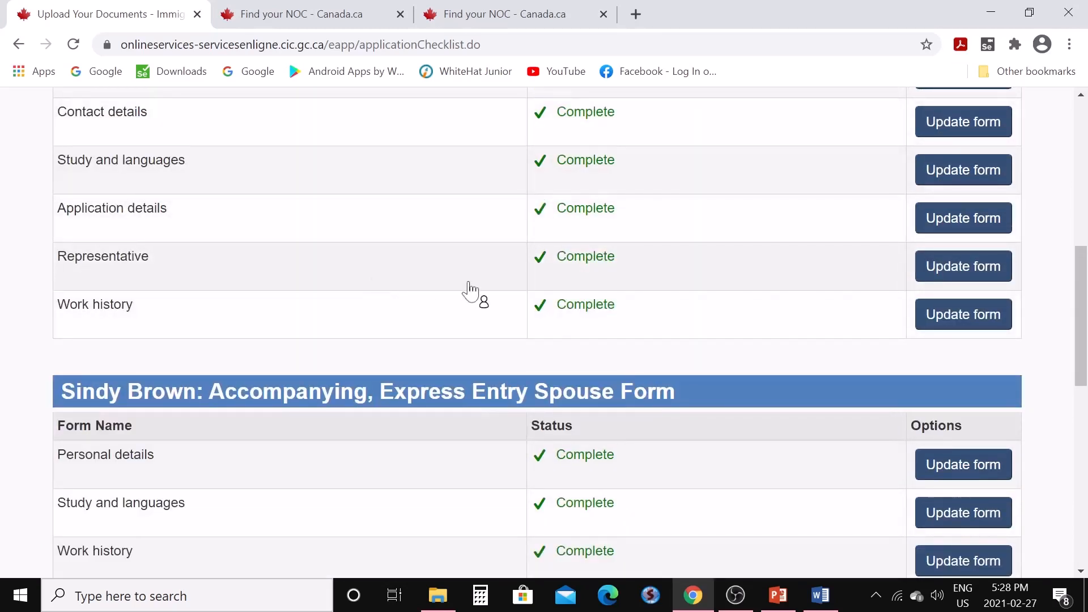
scroll(471, 291, "down", 4)
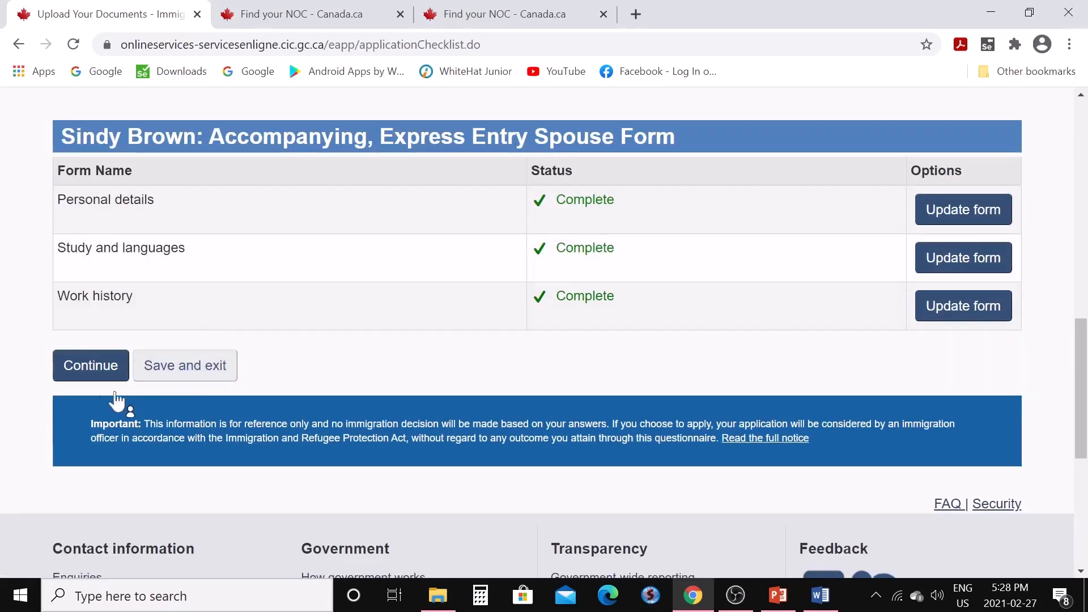
Proceed to the declaration and select 'I agree' for the declaration statement and the research consent
left_click(88, 368)
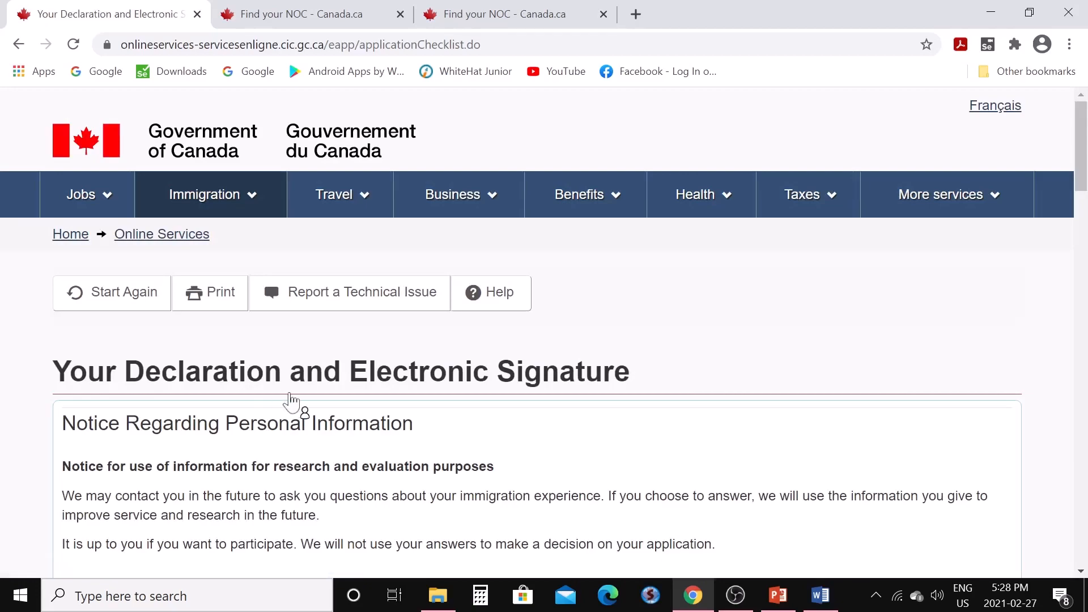
scroll(287, 400, "down", 4)
scroll(281, 377, "down", 3)
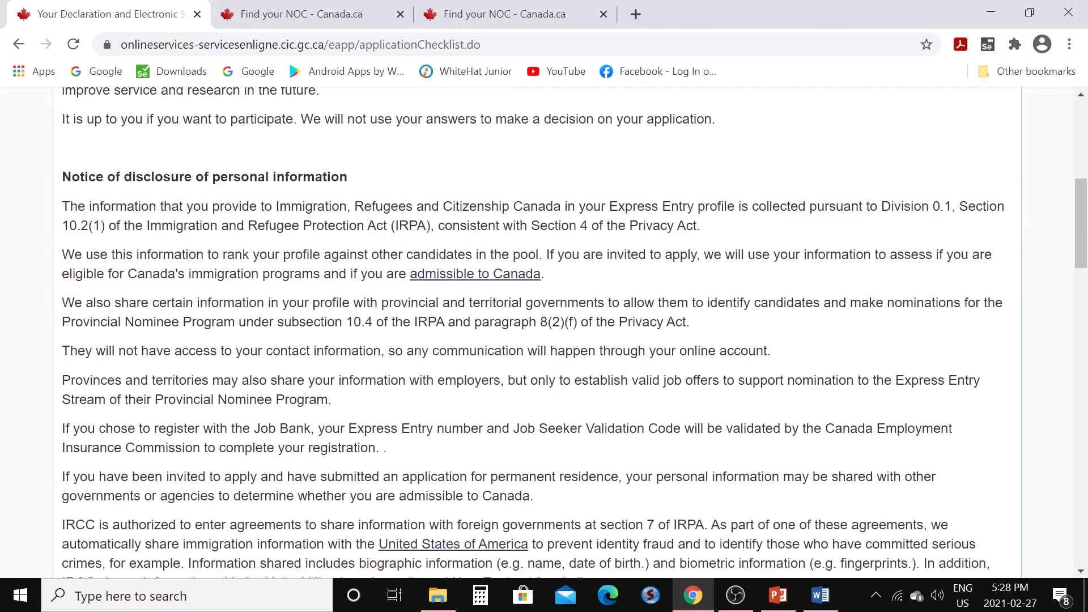
scroll(315, 311, "down", 12)
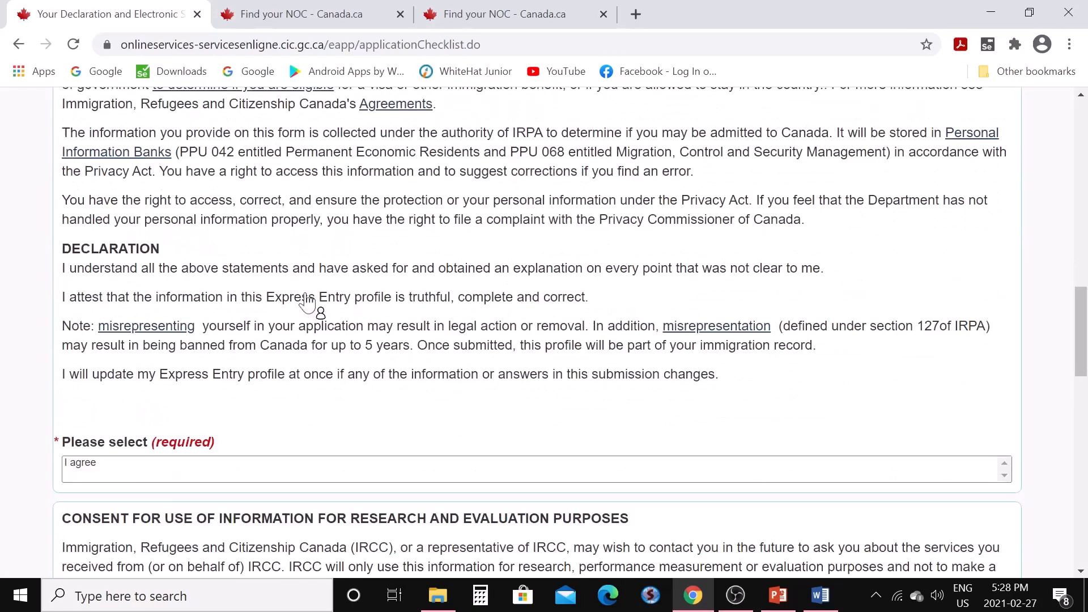
scroll(195, 278, "down", 2)
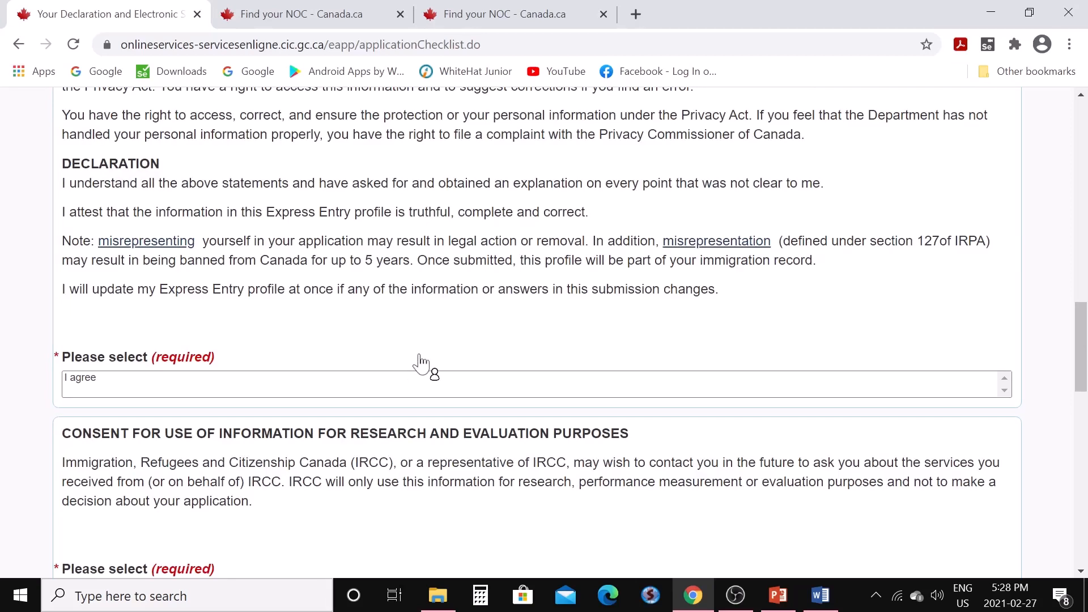
scroll(459, 357, "down", 1)
scroll(460, 358, "down", 2)
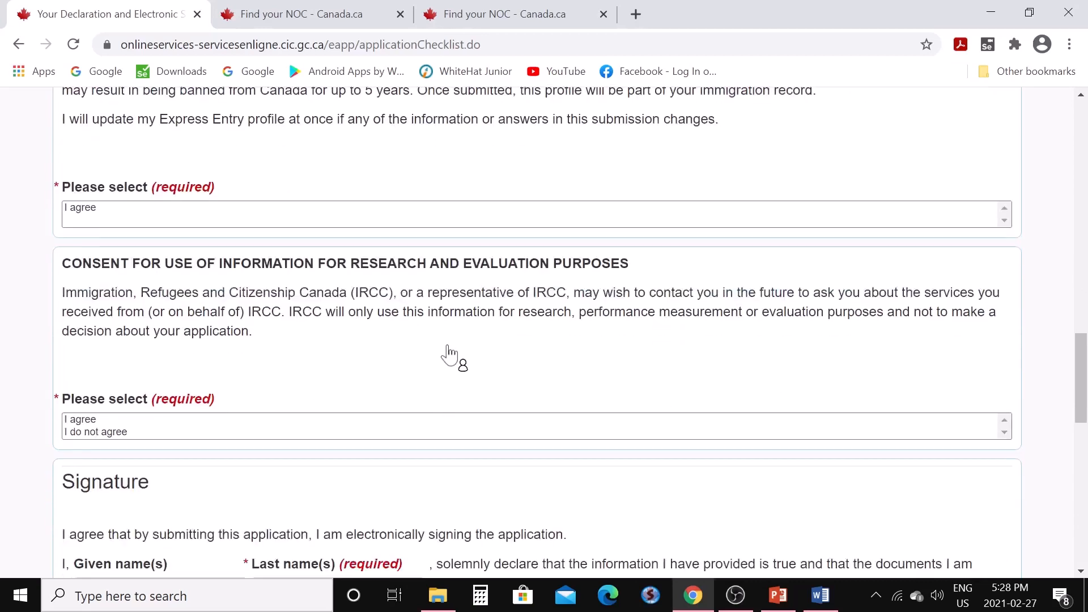
left_click(1006, 222)
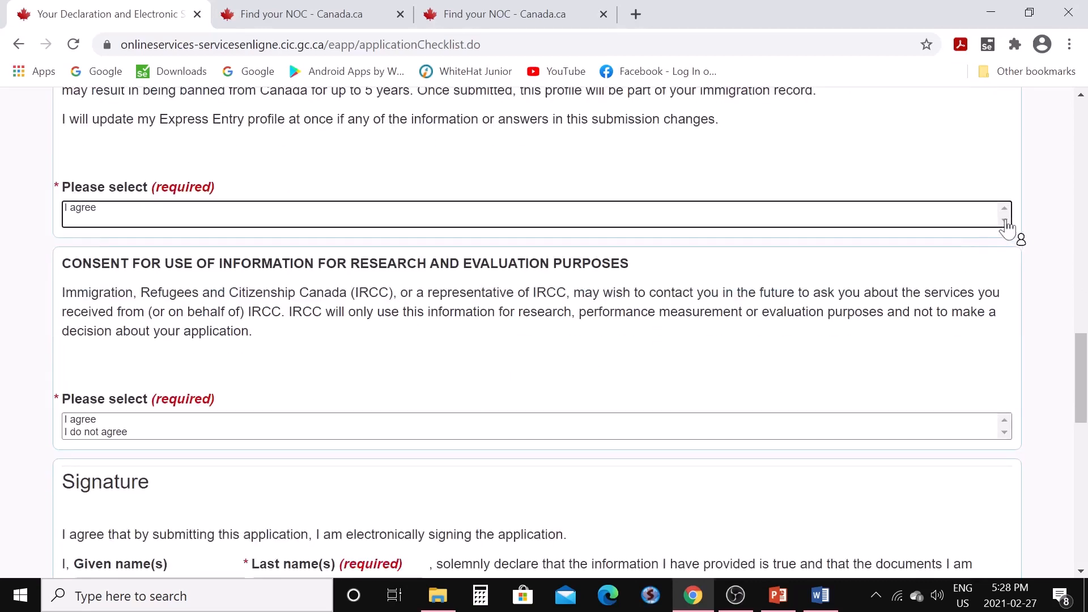
scroll(794, 301, "down", 2)
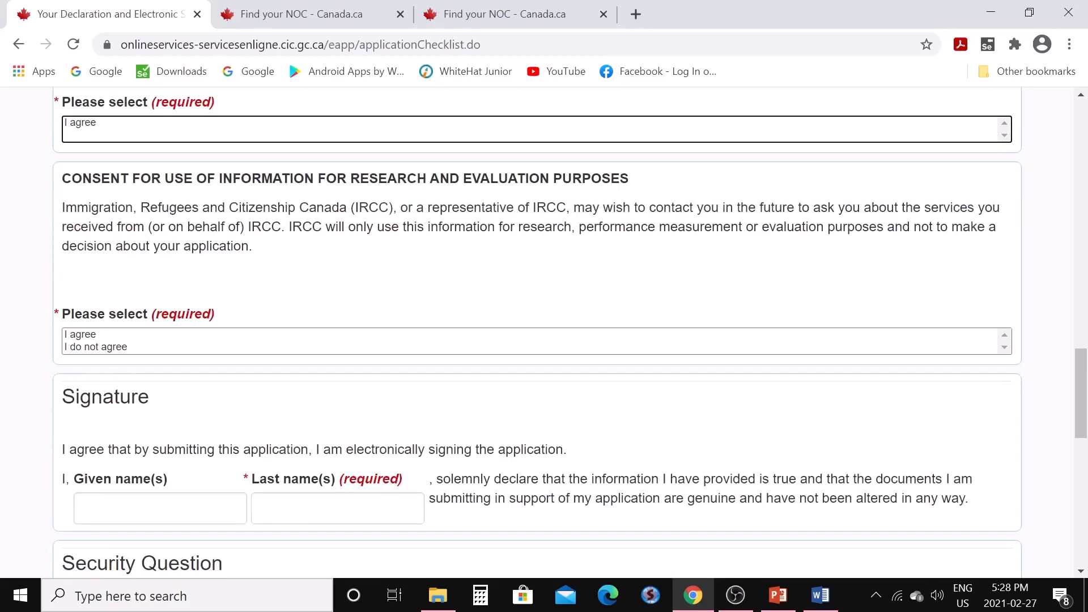
left_click(89, 338)
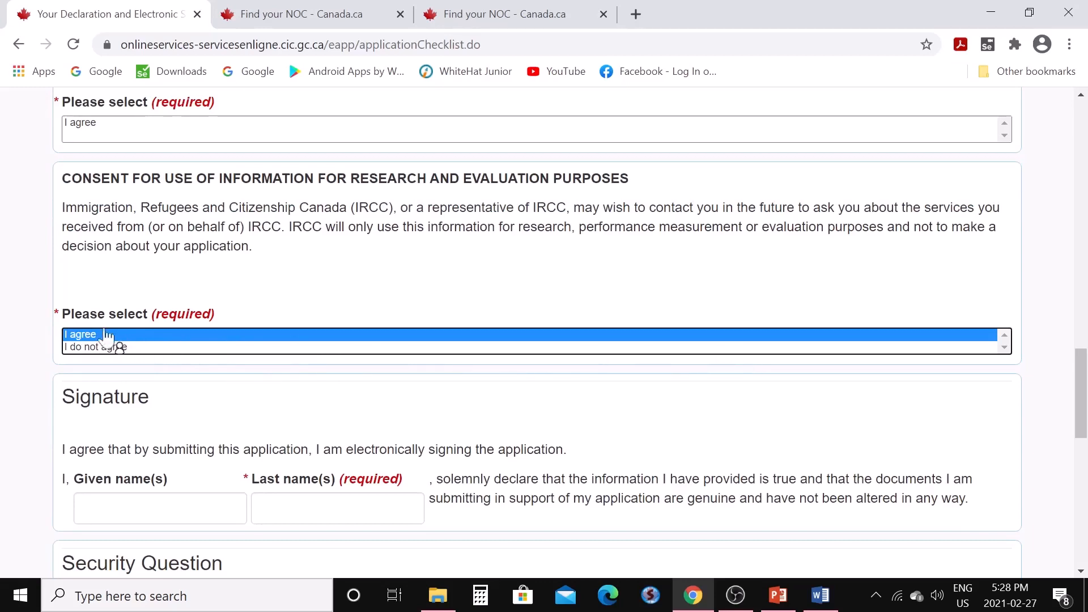
scroll(131, 320, "up", 2)
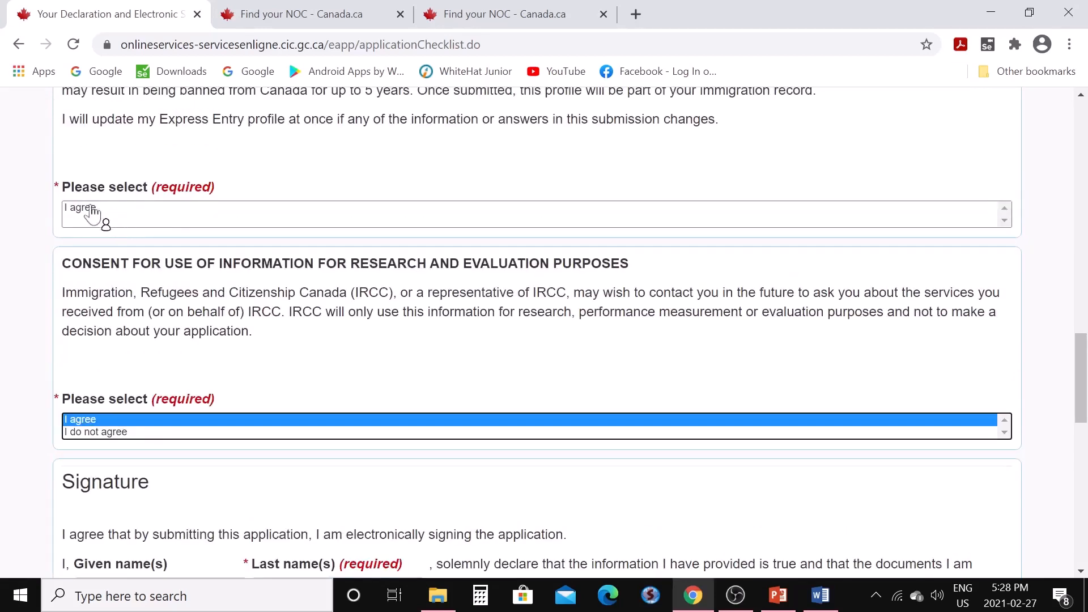
left_click(88, 216)
scroll(361, 363, "down", 5)
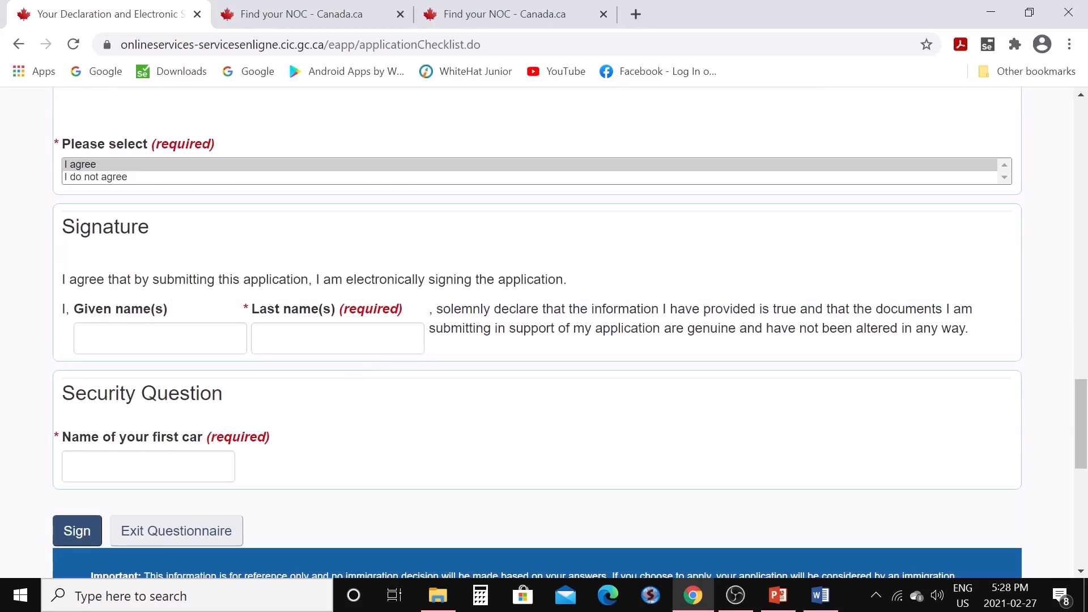
Enter the applicant's given name and last name in the signature fields
left_click(176, 339)
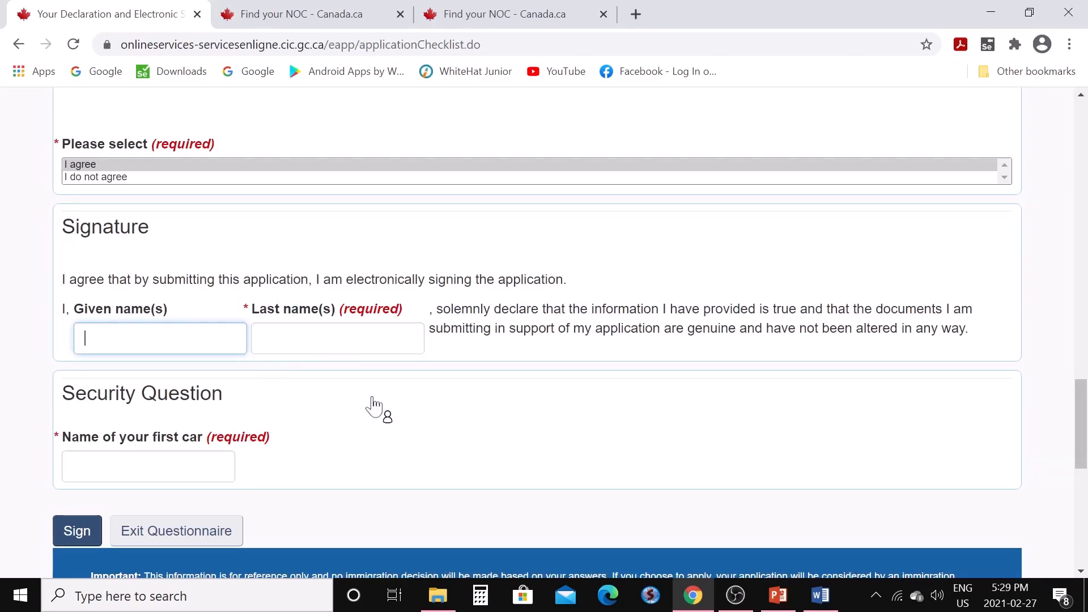
key("Tab")
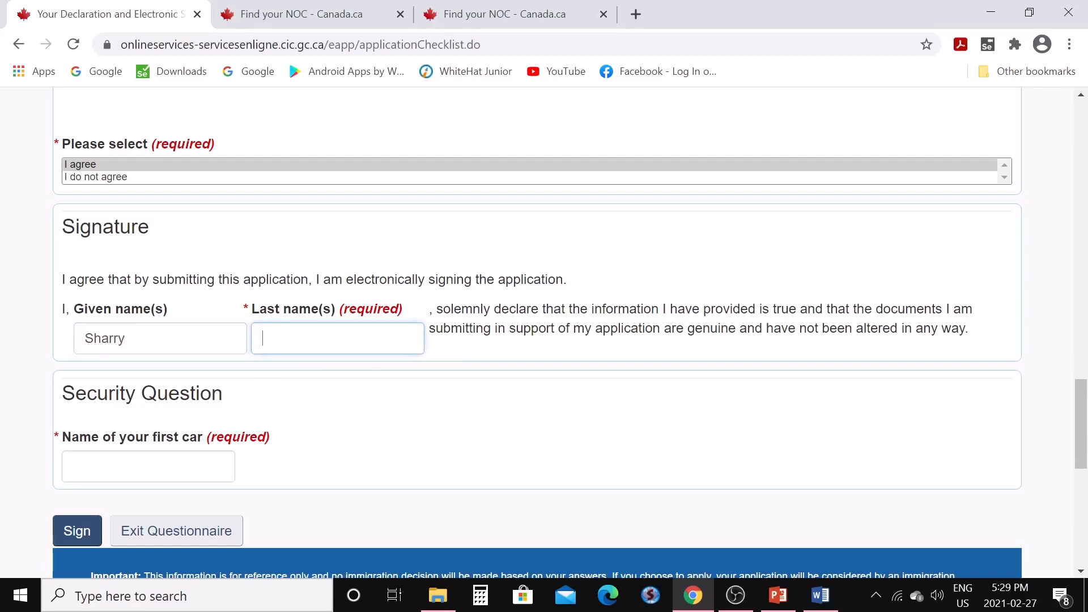
Type the applicant's answer to the first-car security question and sign the declaration
scroll(364, 348, "down", 3)
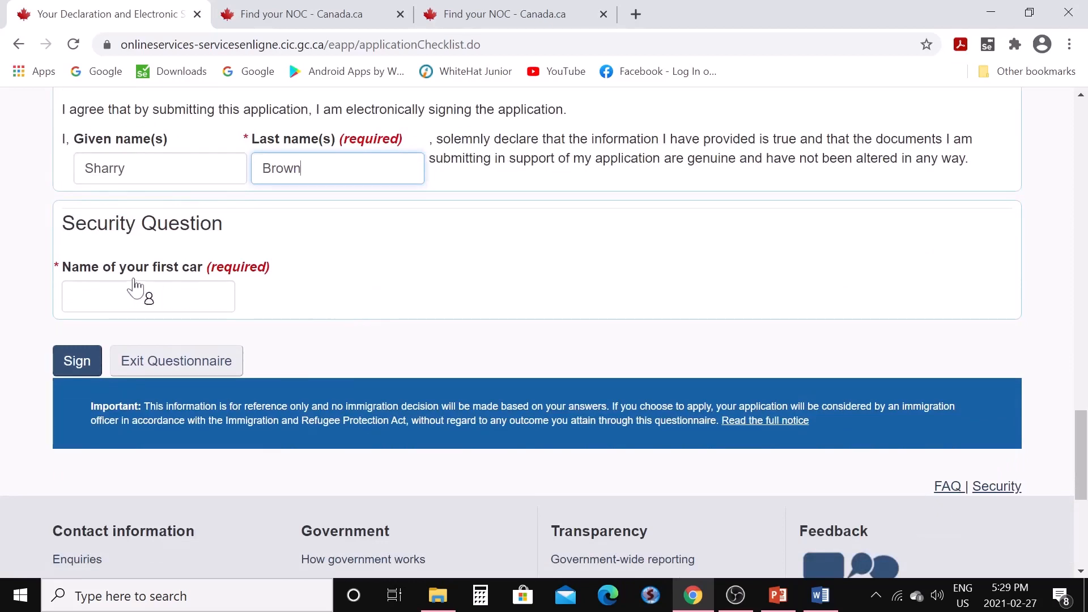
left_click(152, 297)
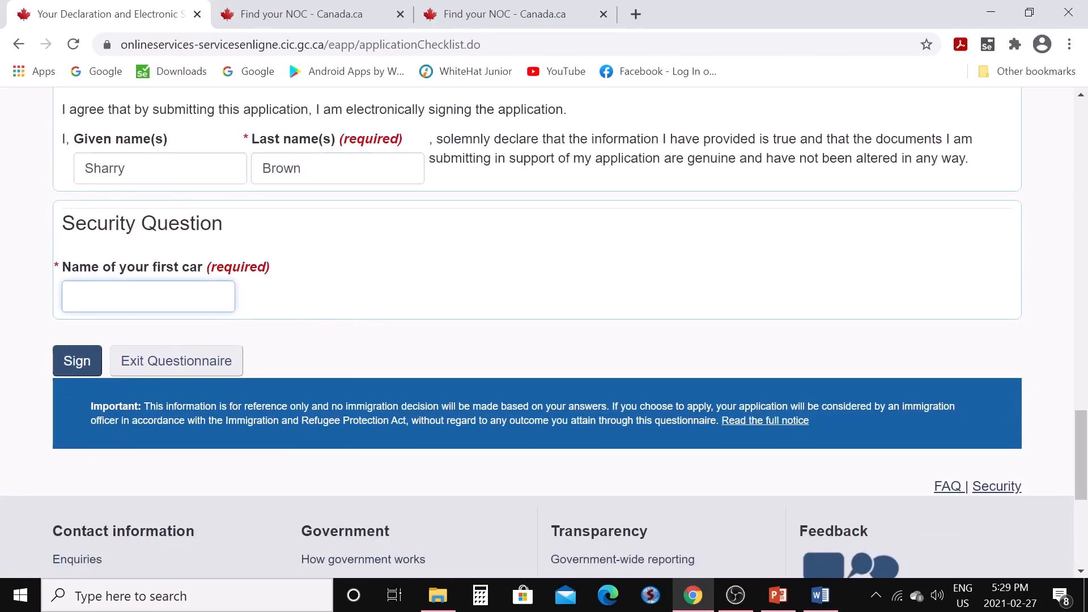
scroll(537, 340, "down", 1)
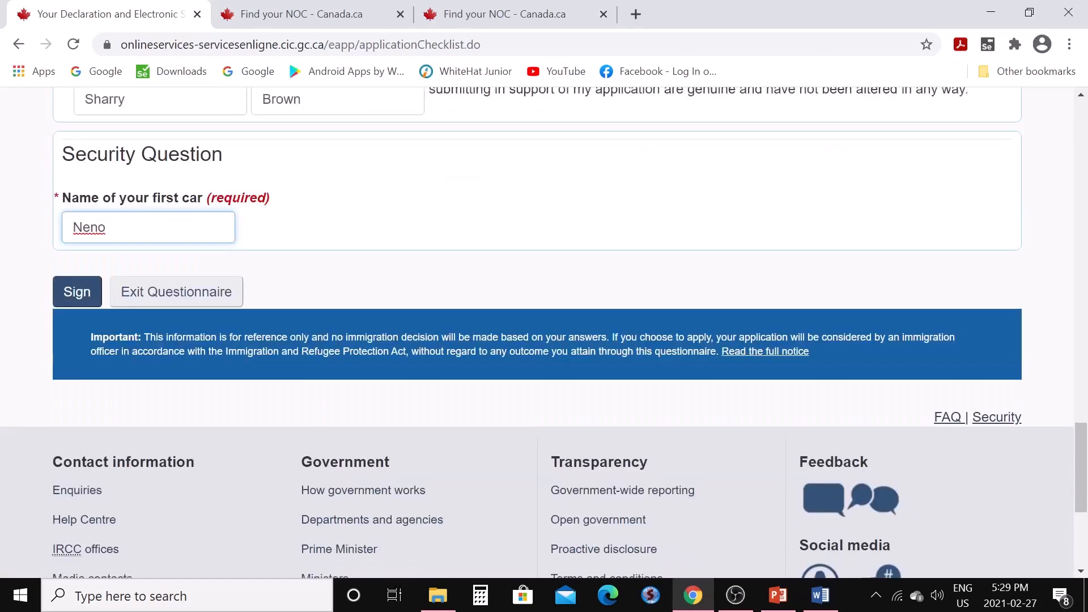
left_click(91, 286)
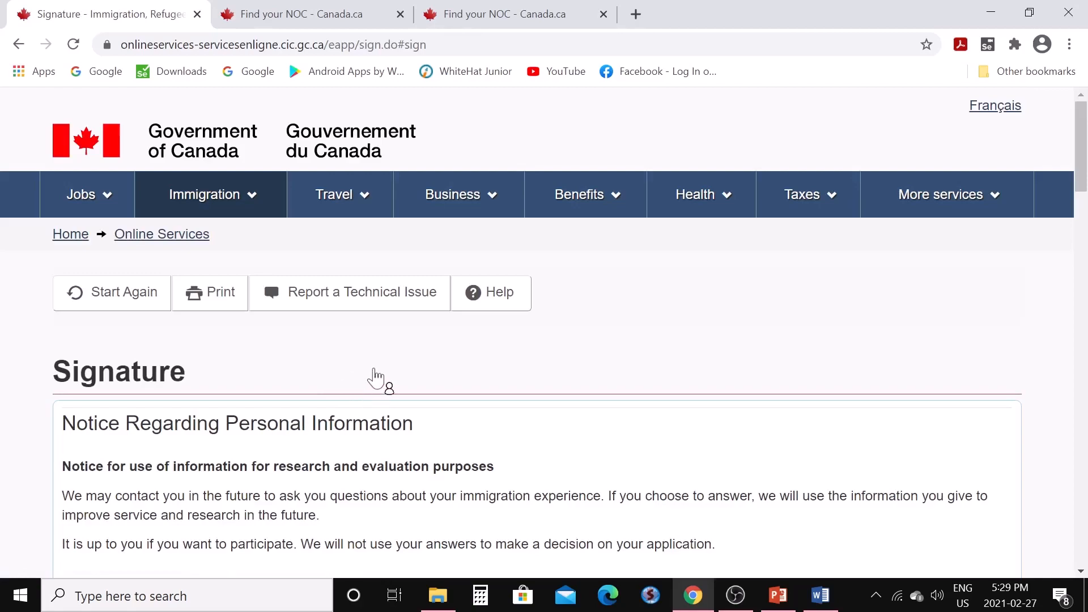
Scroll the Signature page to check both 'I agree' answers and the signed declaration
scroll(375, 377, "down", 12)
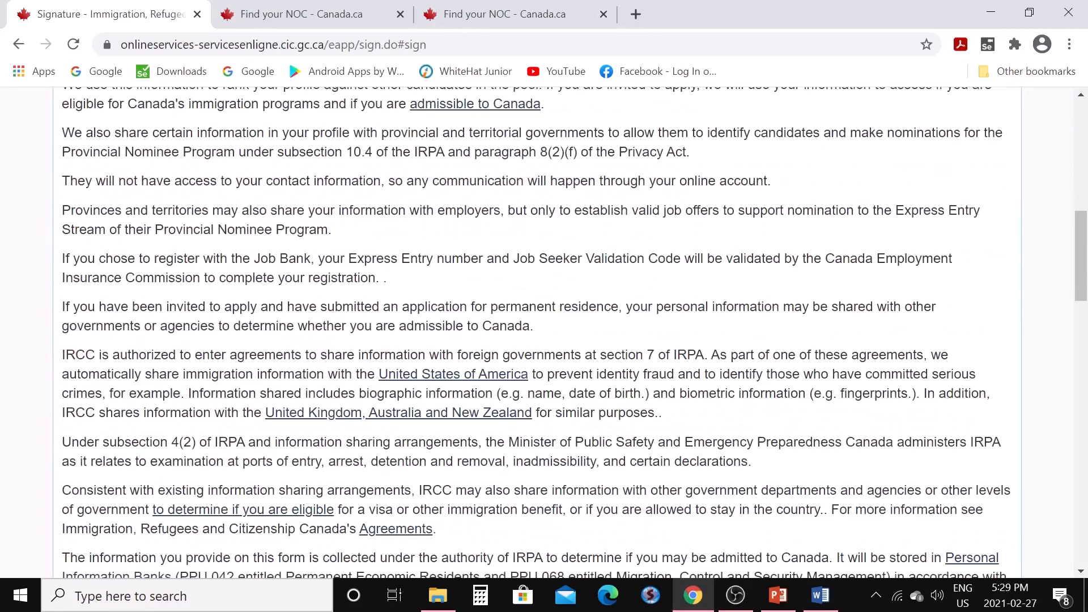
scroll(373, 374, "down", 10)
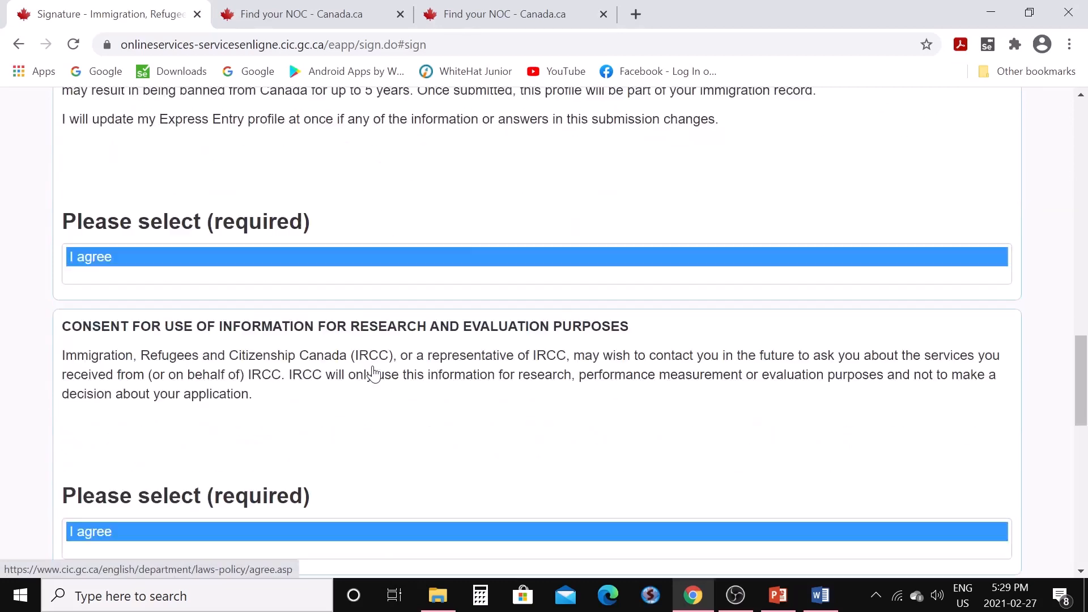
scroll(374, 376, "down", 3)
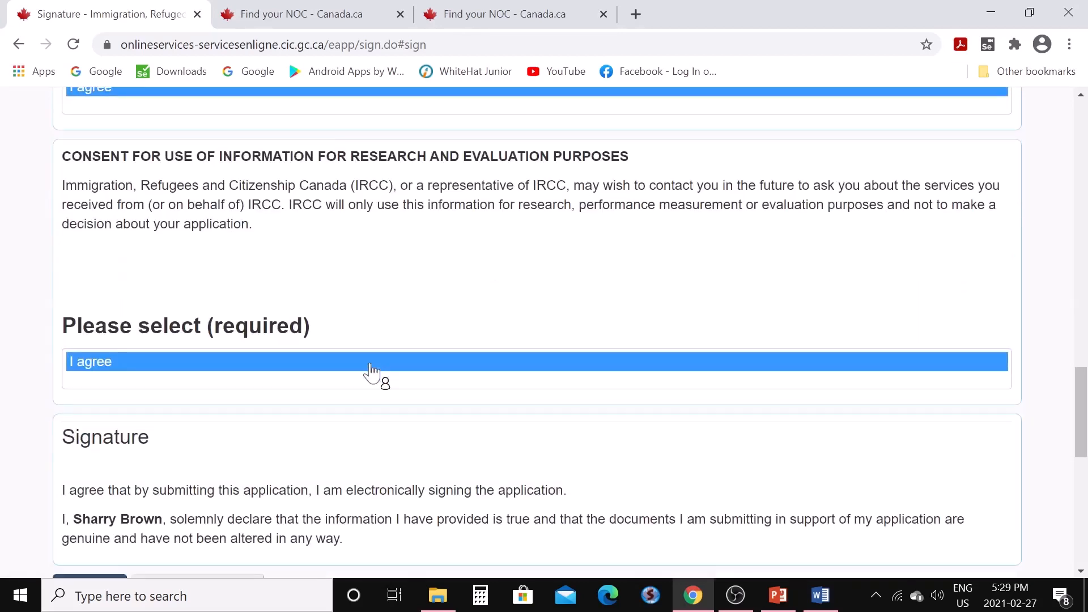
scroll(372, 373, "down", 3)
scroll(371, 374, "down", 2)
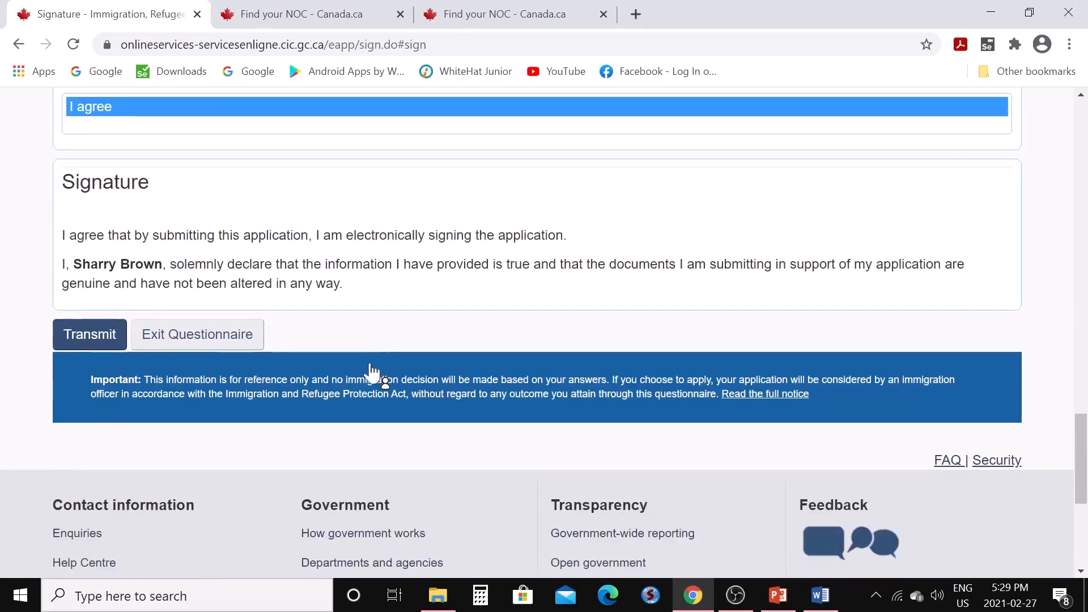
Transmit the signed profile, review the Congratulations confirmation, and exit the questionnaire
left_click(93, 344)
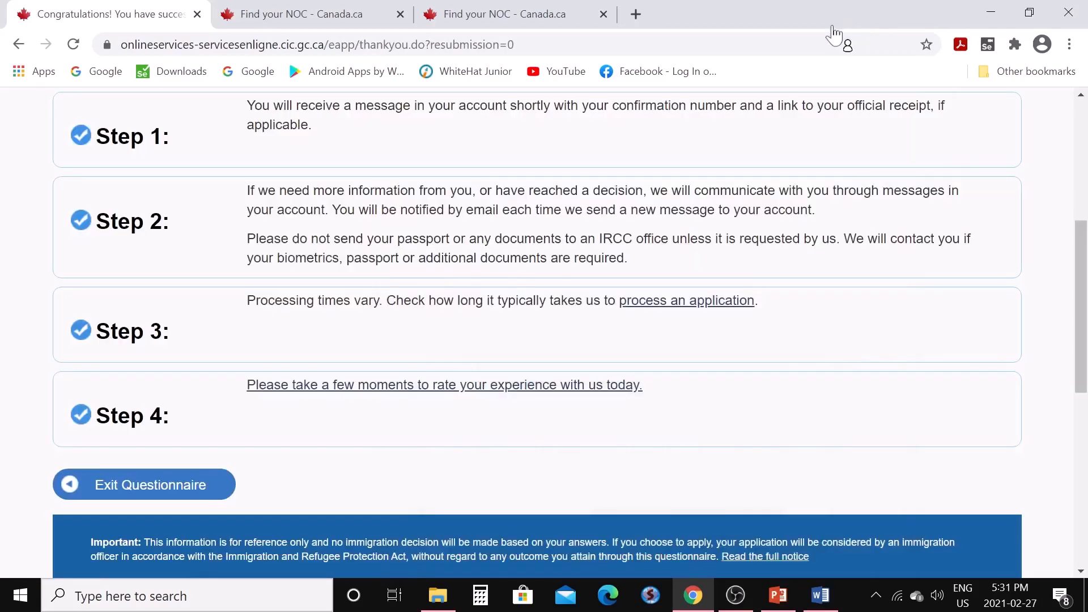
scroll(652, 287, "up", 5)
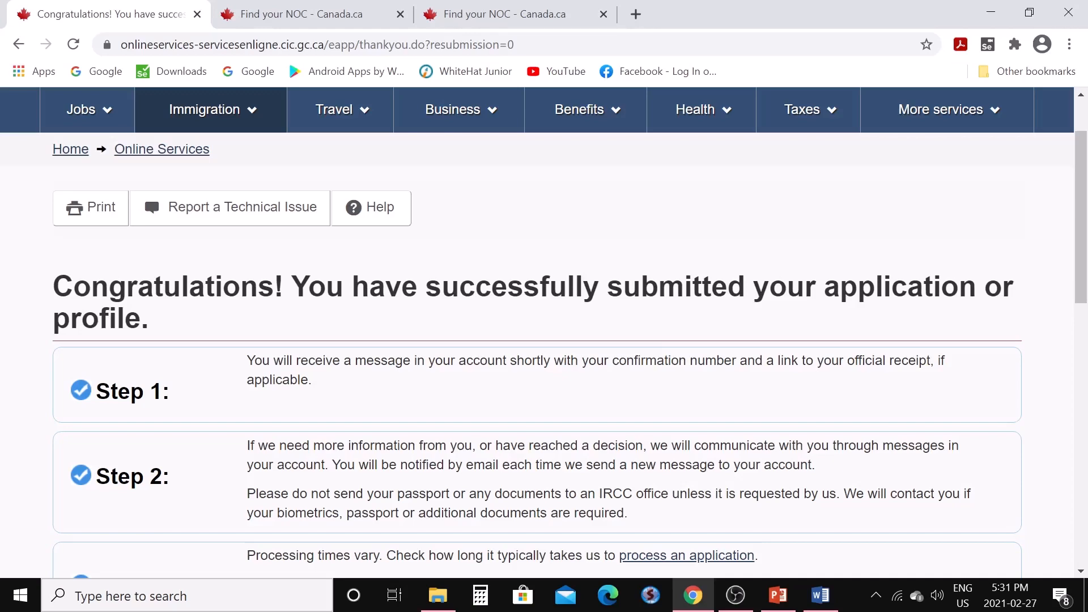
scroll(571, 211, "down", 5)
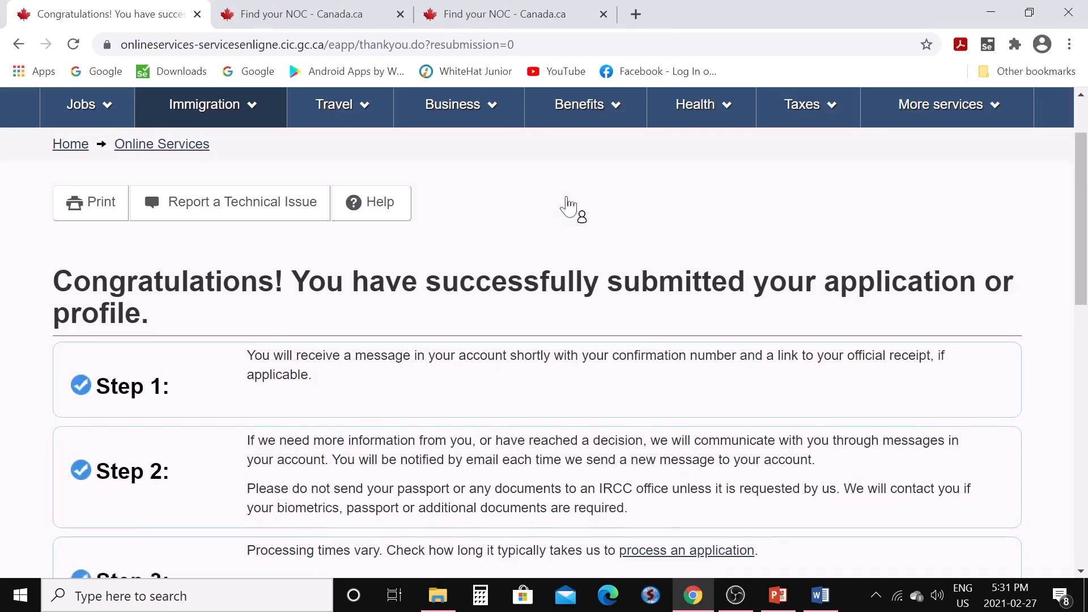
scroll(406, 406, "up", 3)
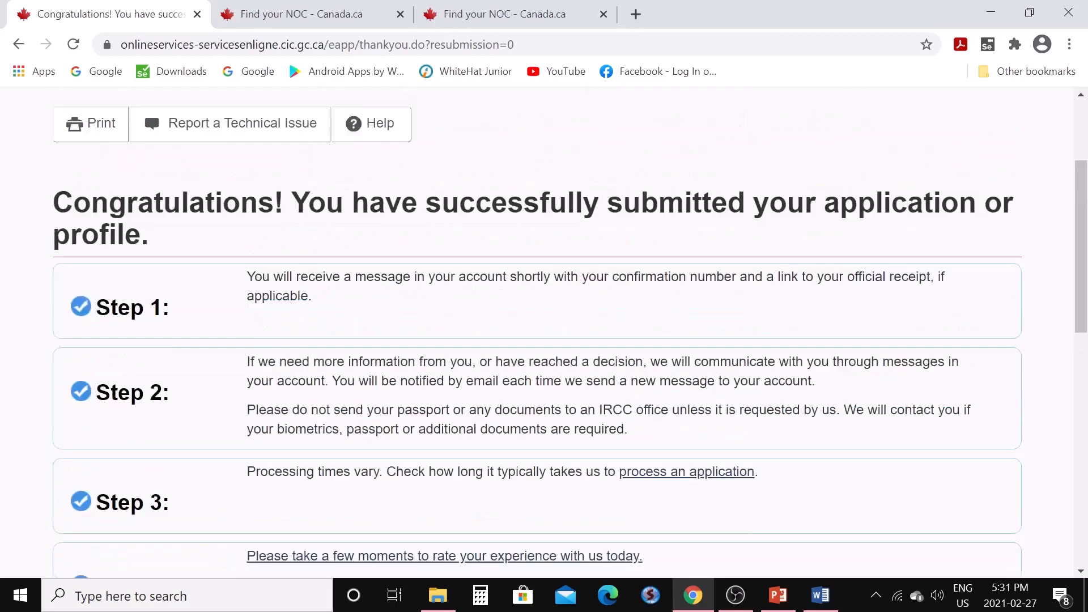
scroll(405, 406, "down", 3)
left_click(185, 486)
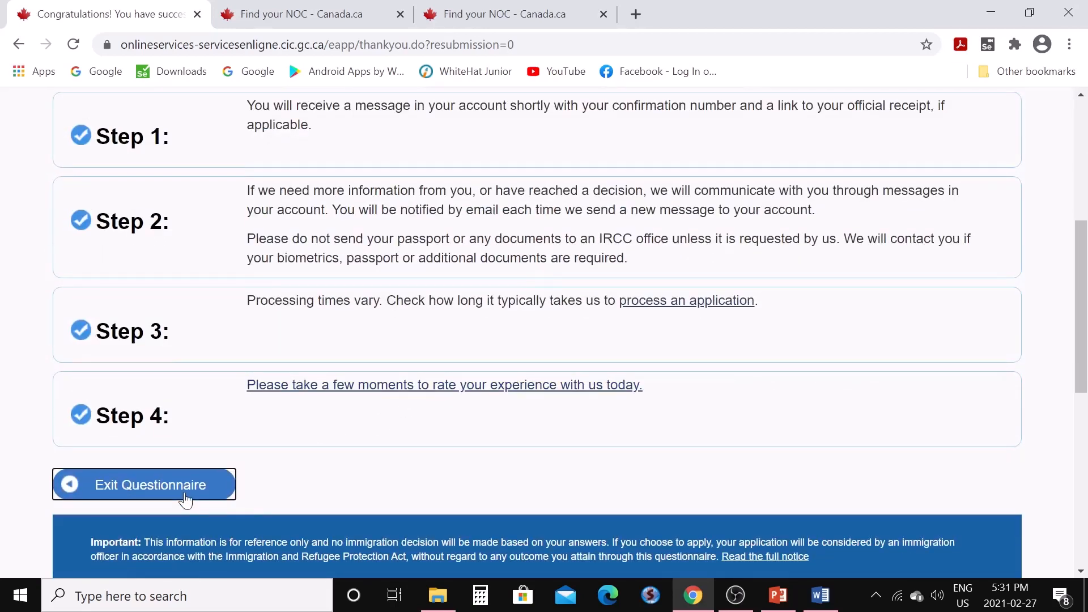